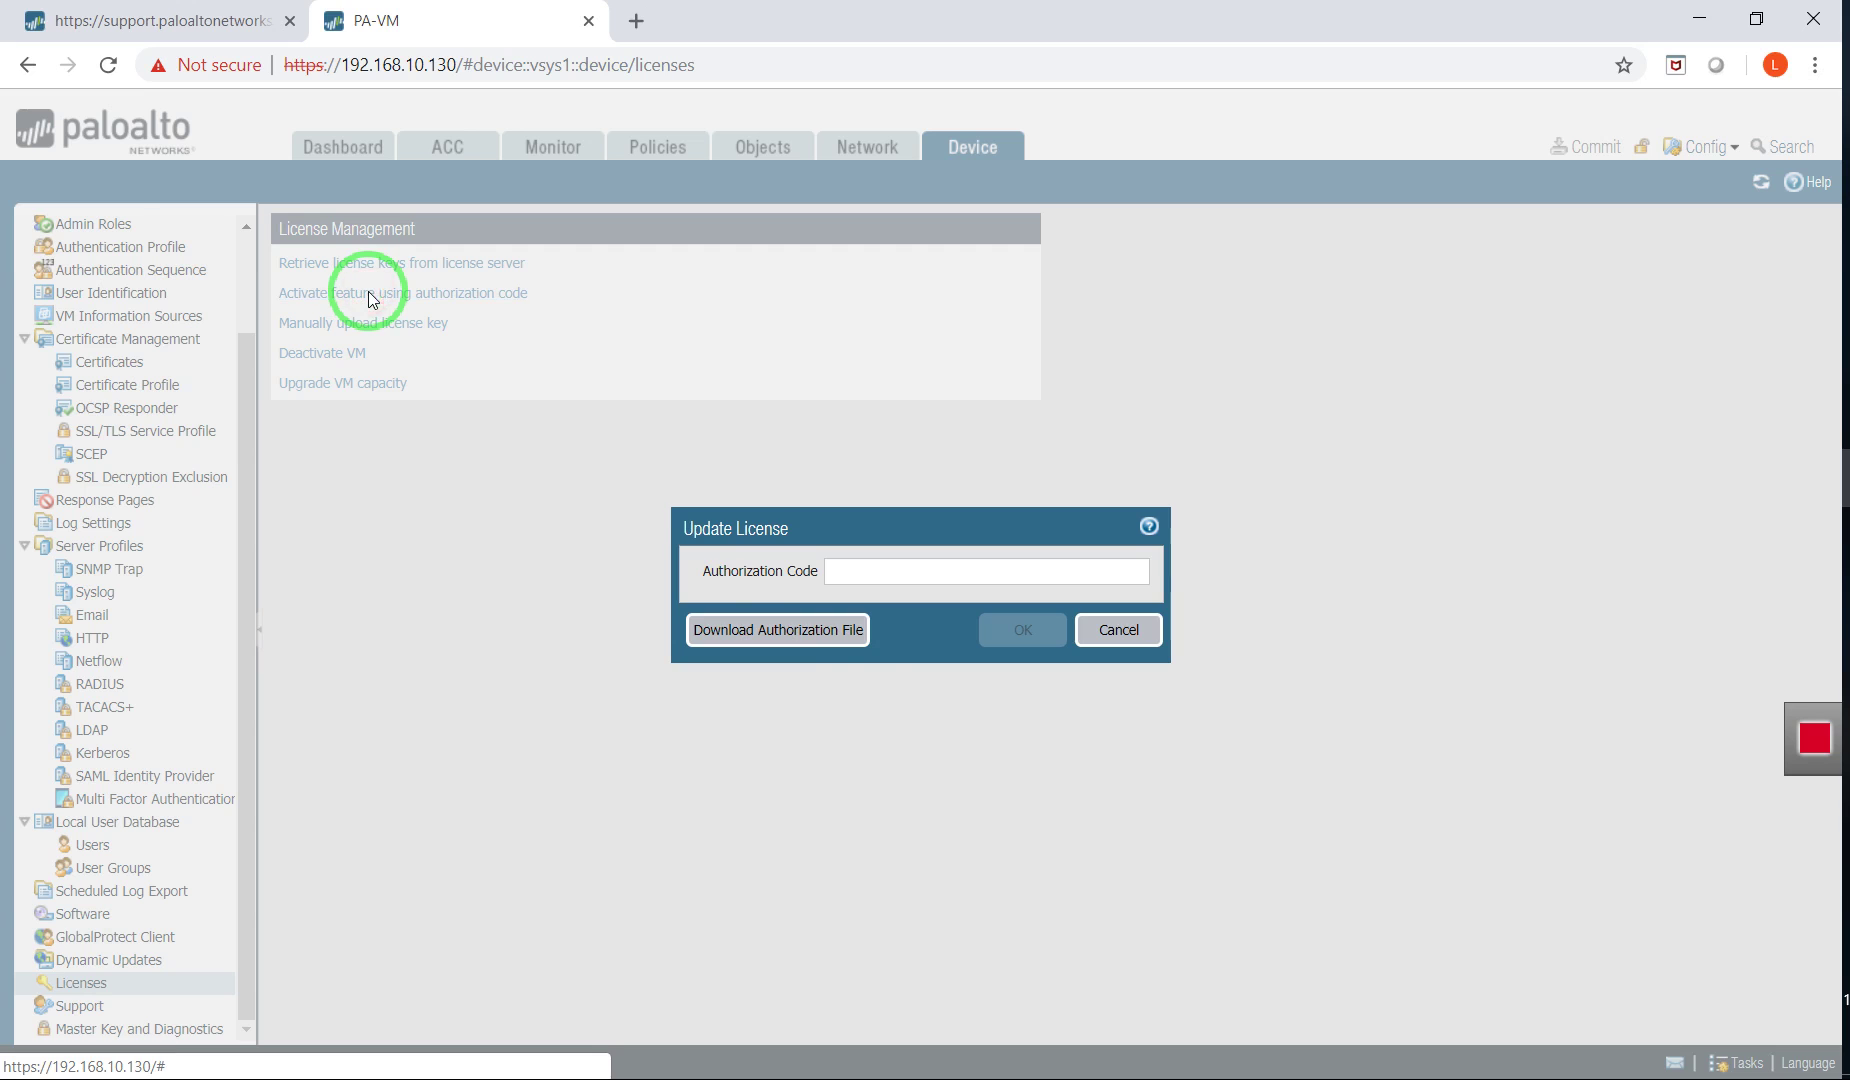
# Download the firewall's authorization file and upload authorizationFile (4).txt to a VM registration for the VM-100 Evaluation auth code in the support portal.
pyautogui.click(789, 629)
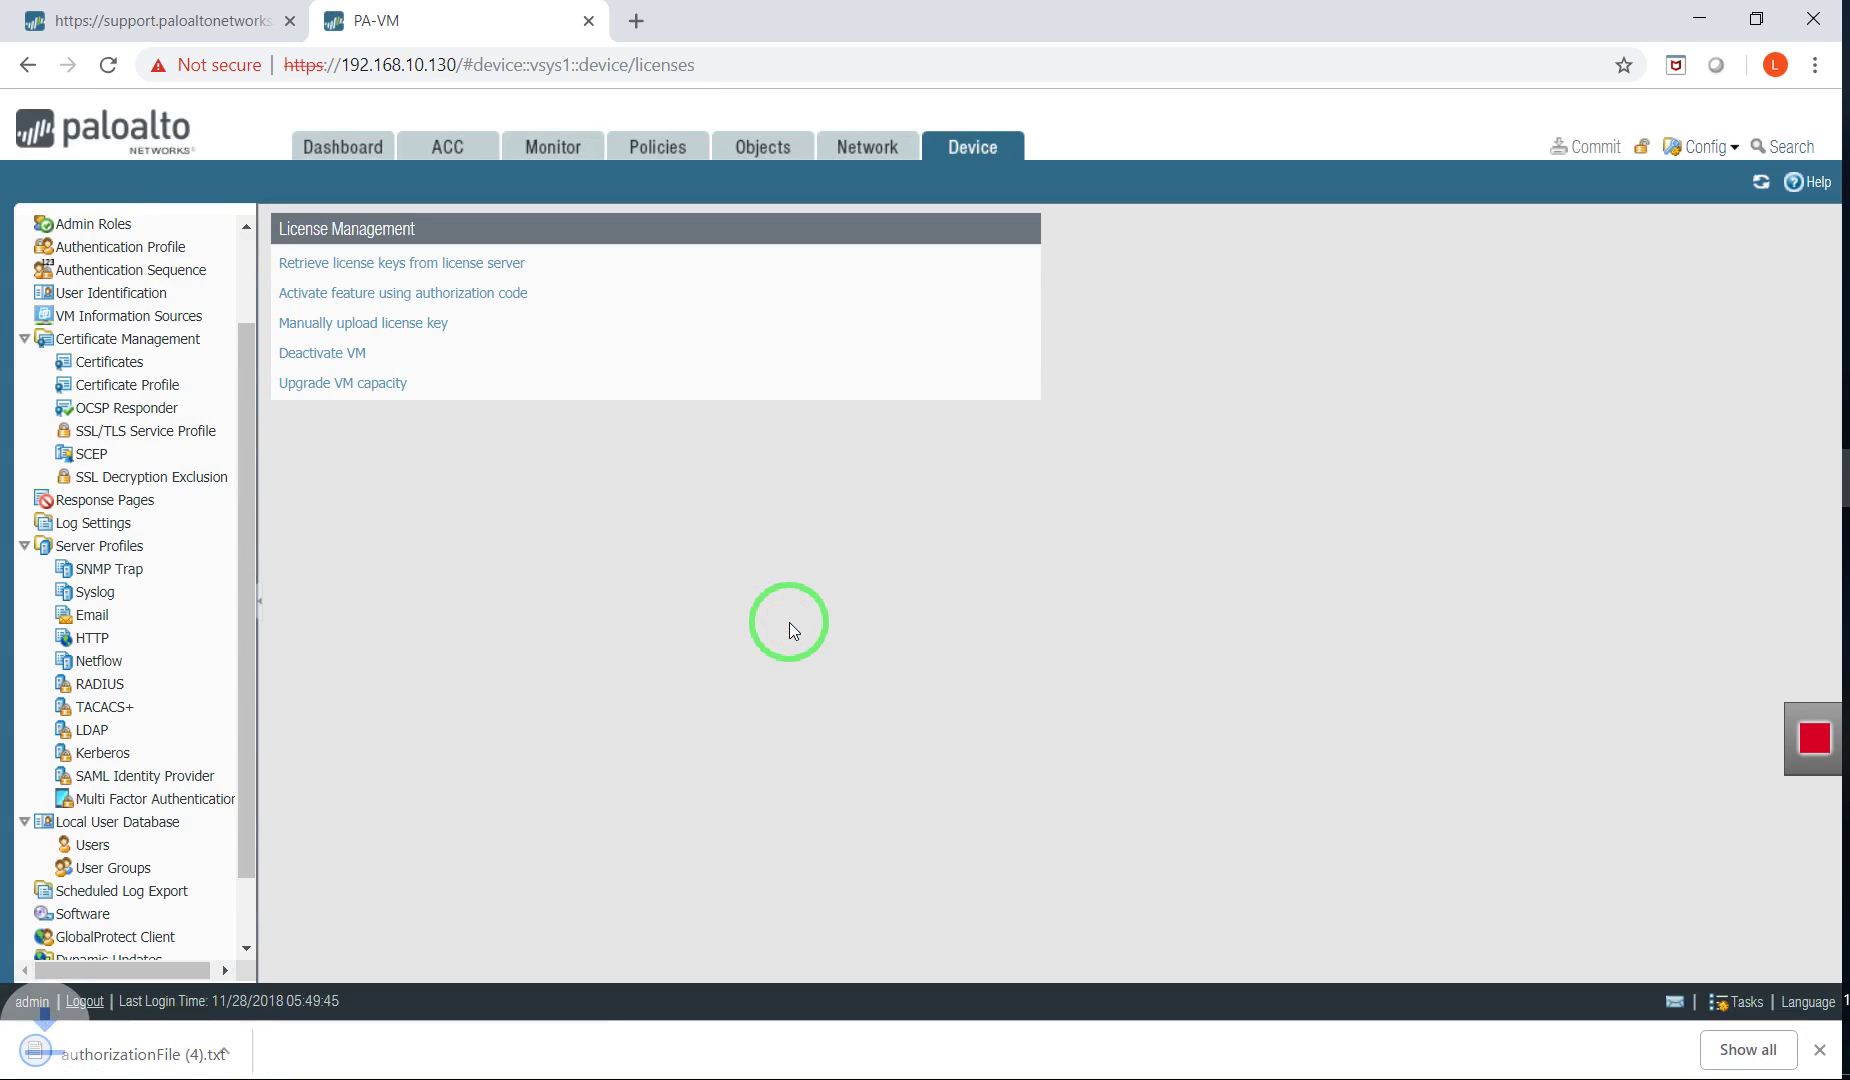
pyautogui.click(145, 20)
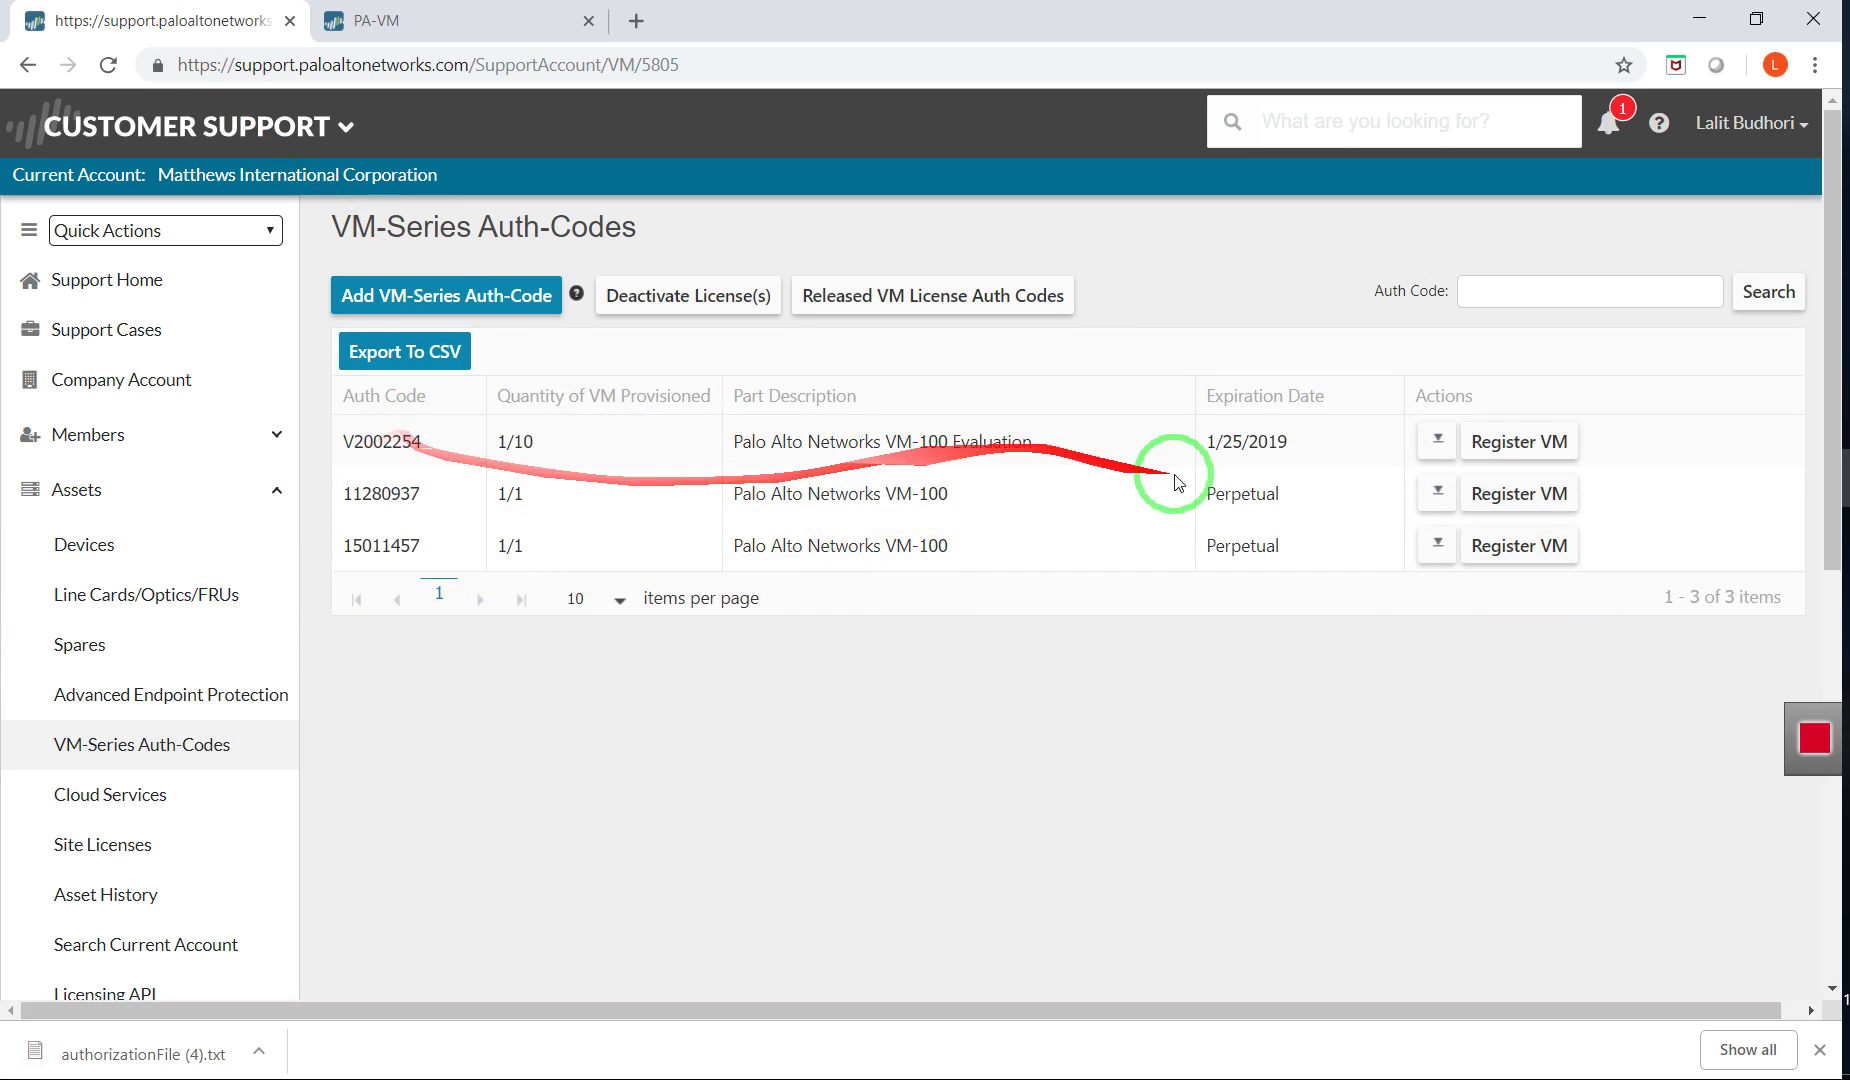
pyautogui.click(1546, 451)
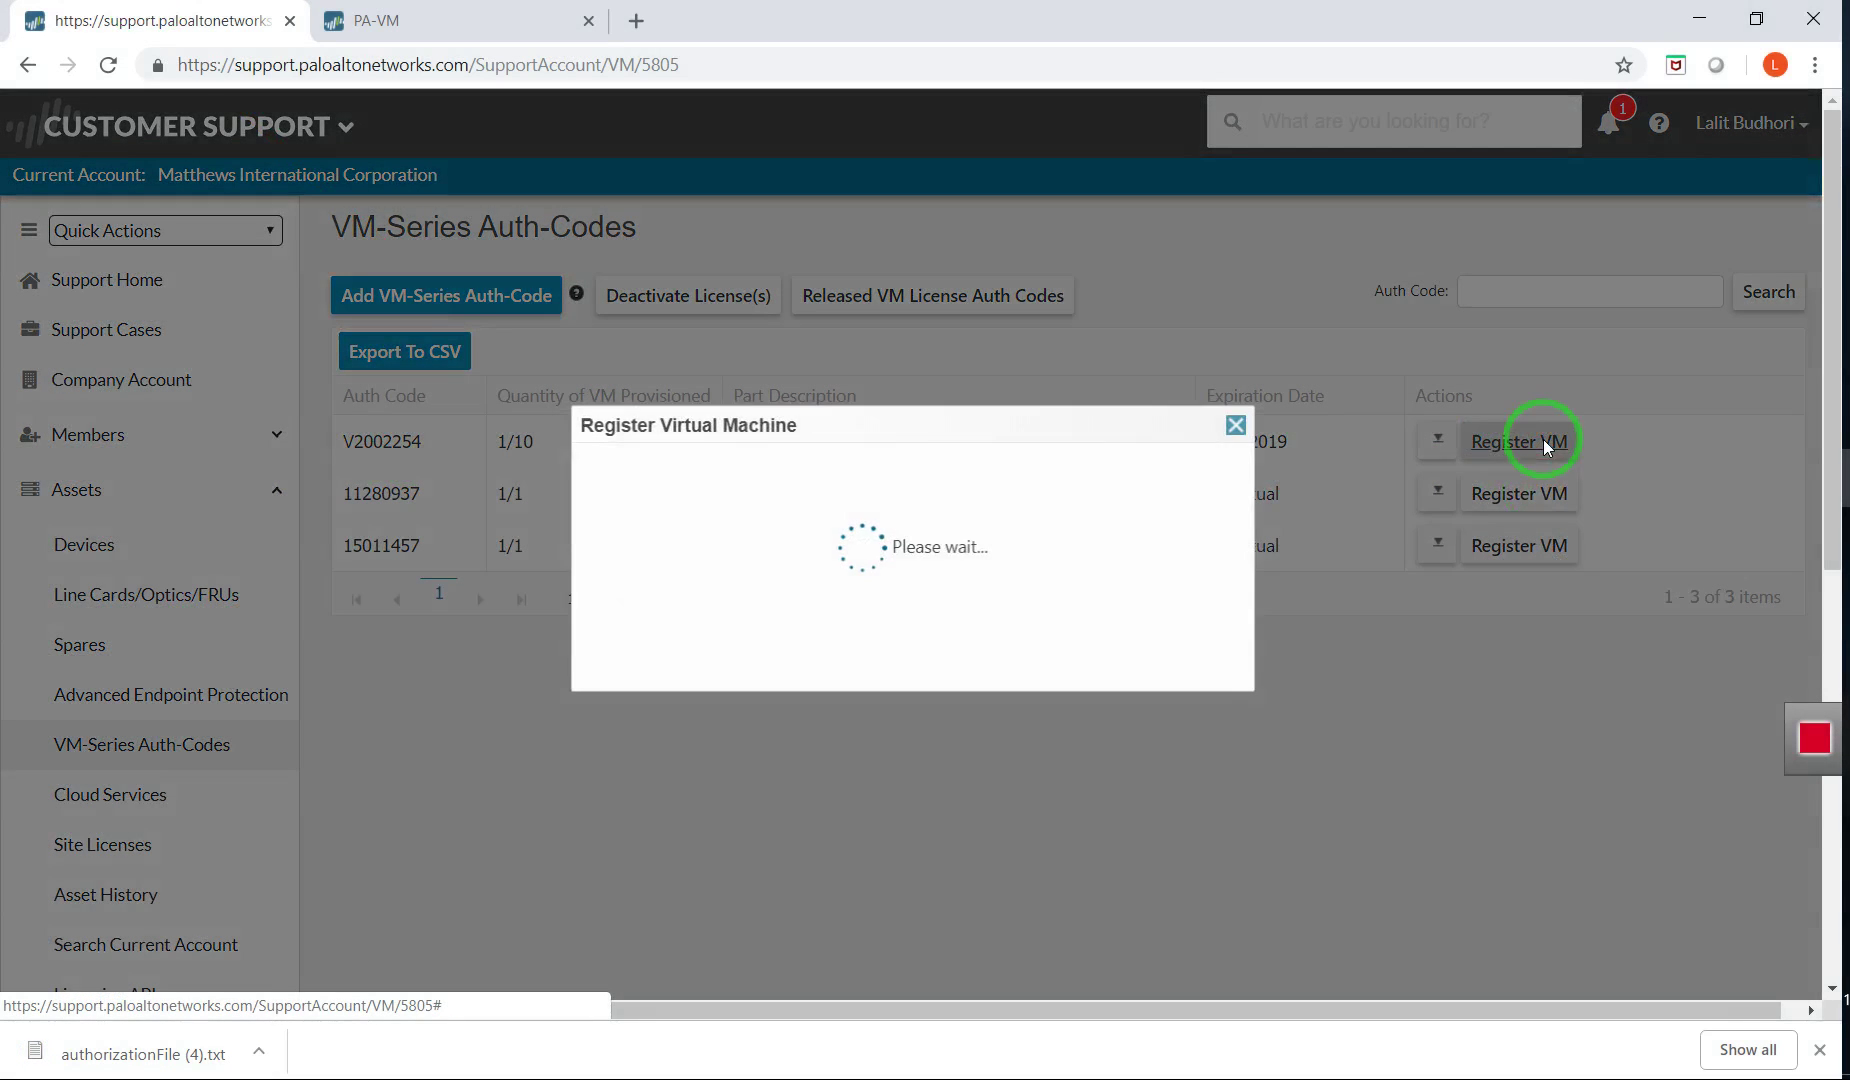
pyautogui.click(960, 508)
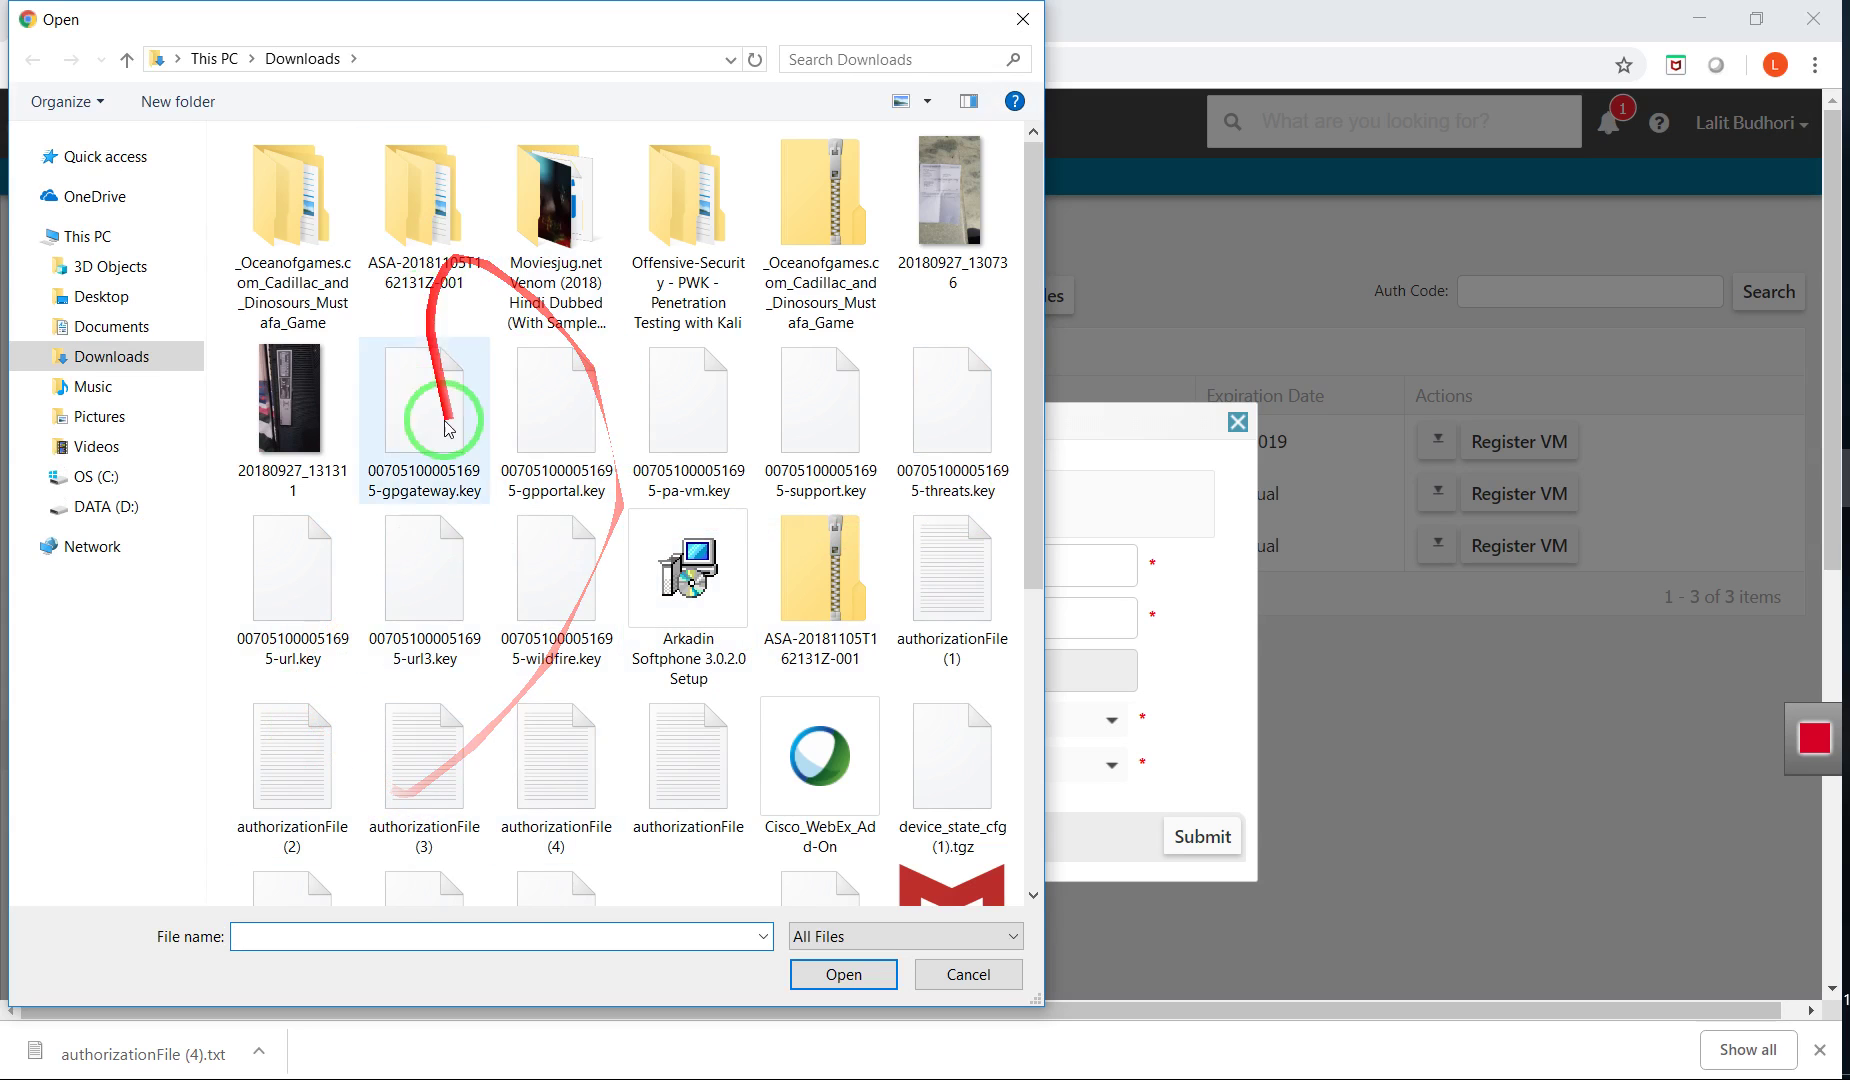
pyautogui.click(573, 779)
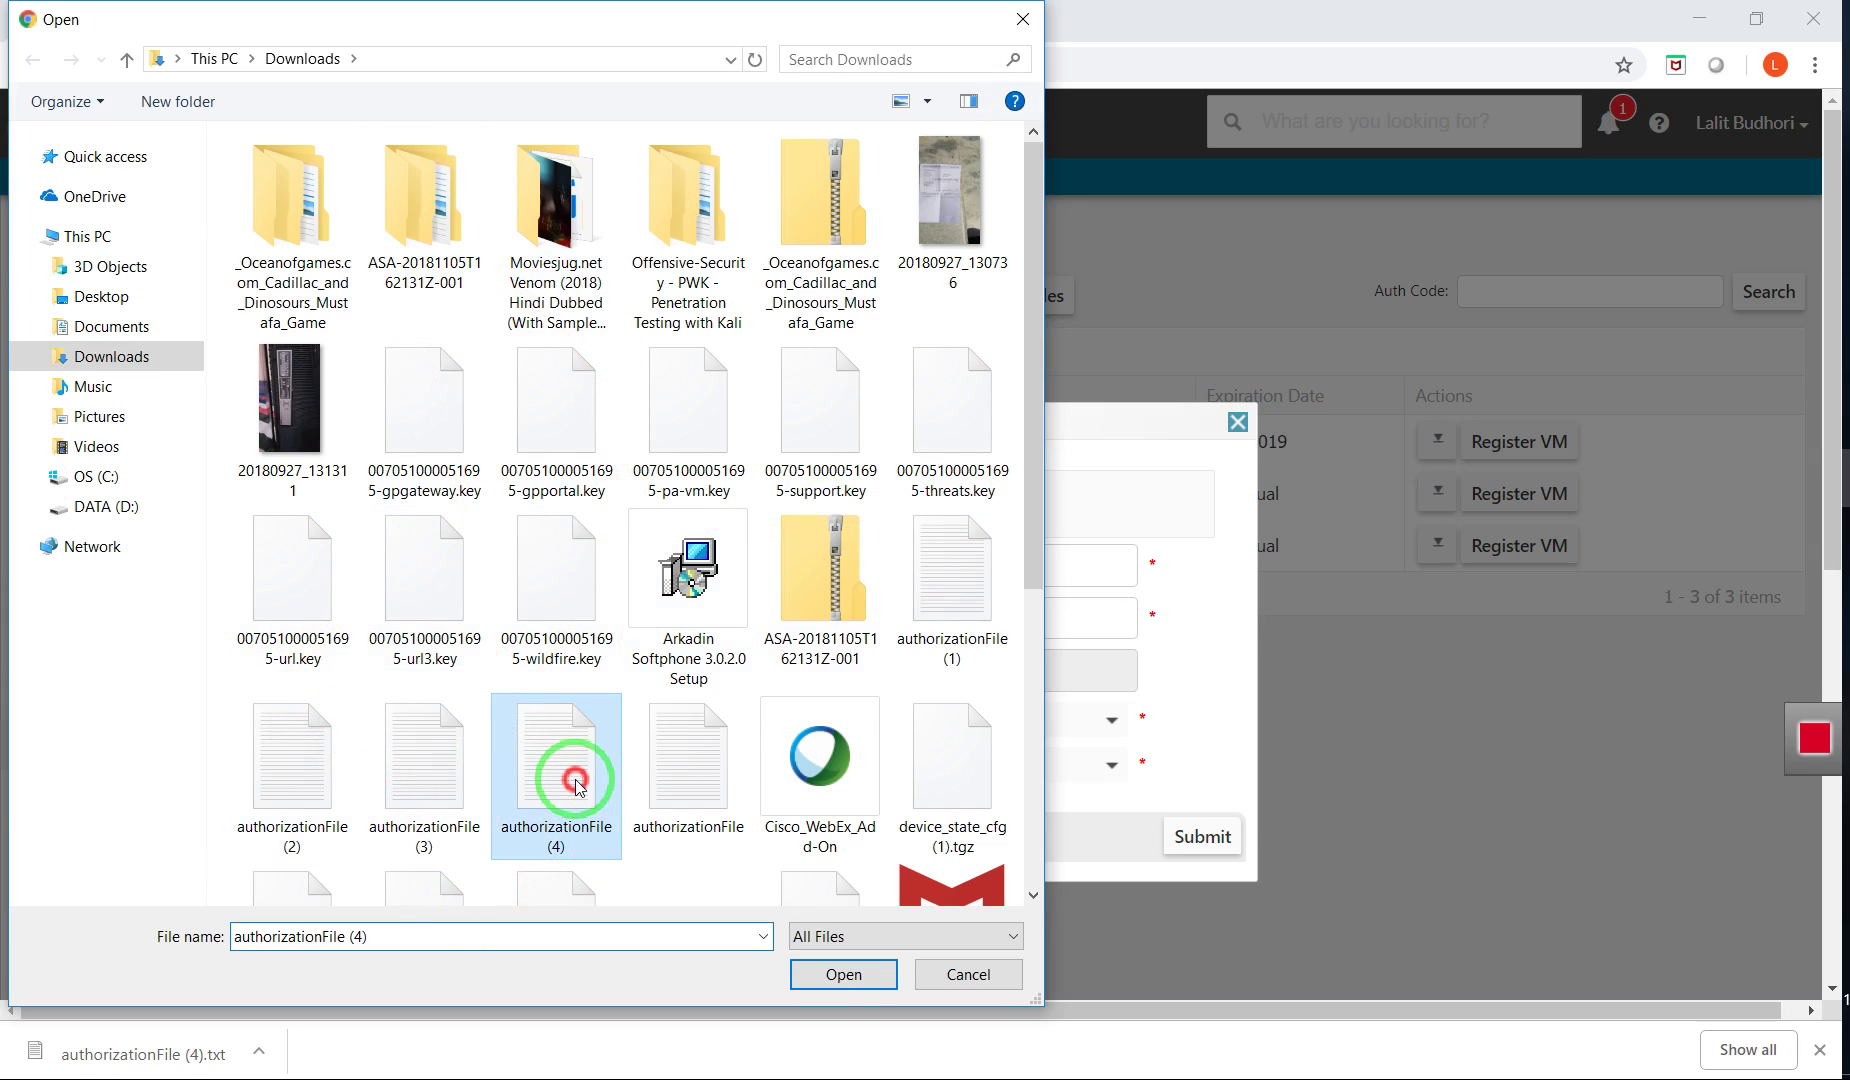
pyautogui.click(841, 985)
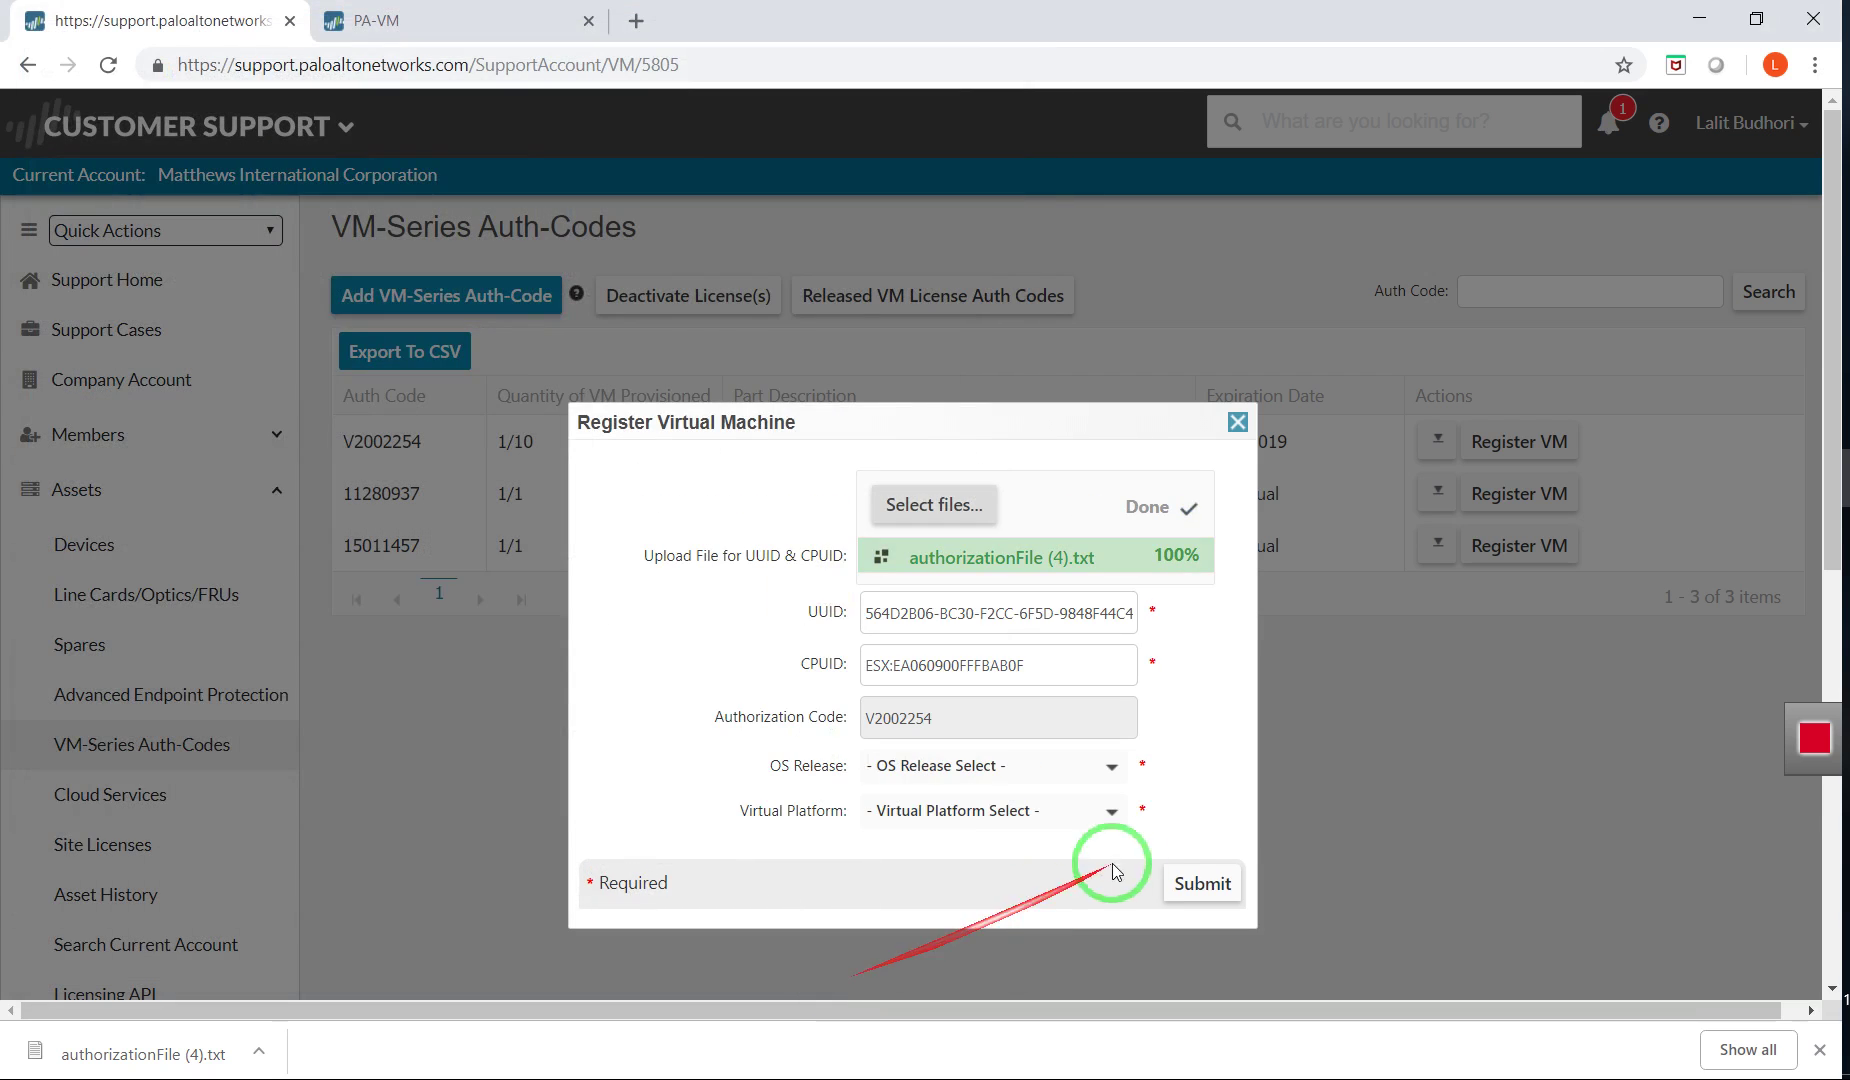
# Register the virtual machine with OS release 8.1.2 and virtual platform VMWare ESXi, and dismiss the device information form without location details.
pyautogui.click(1205, 885)
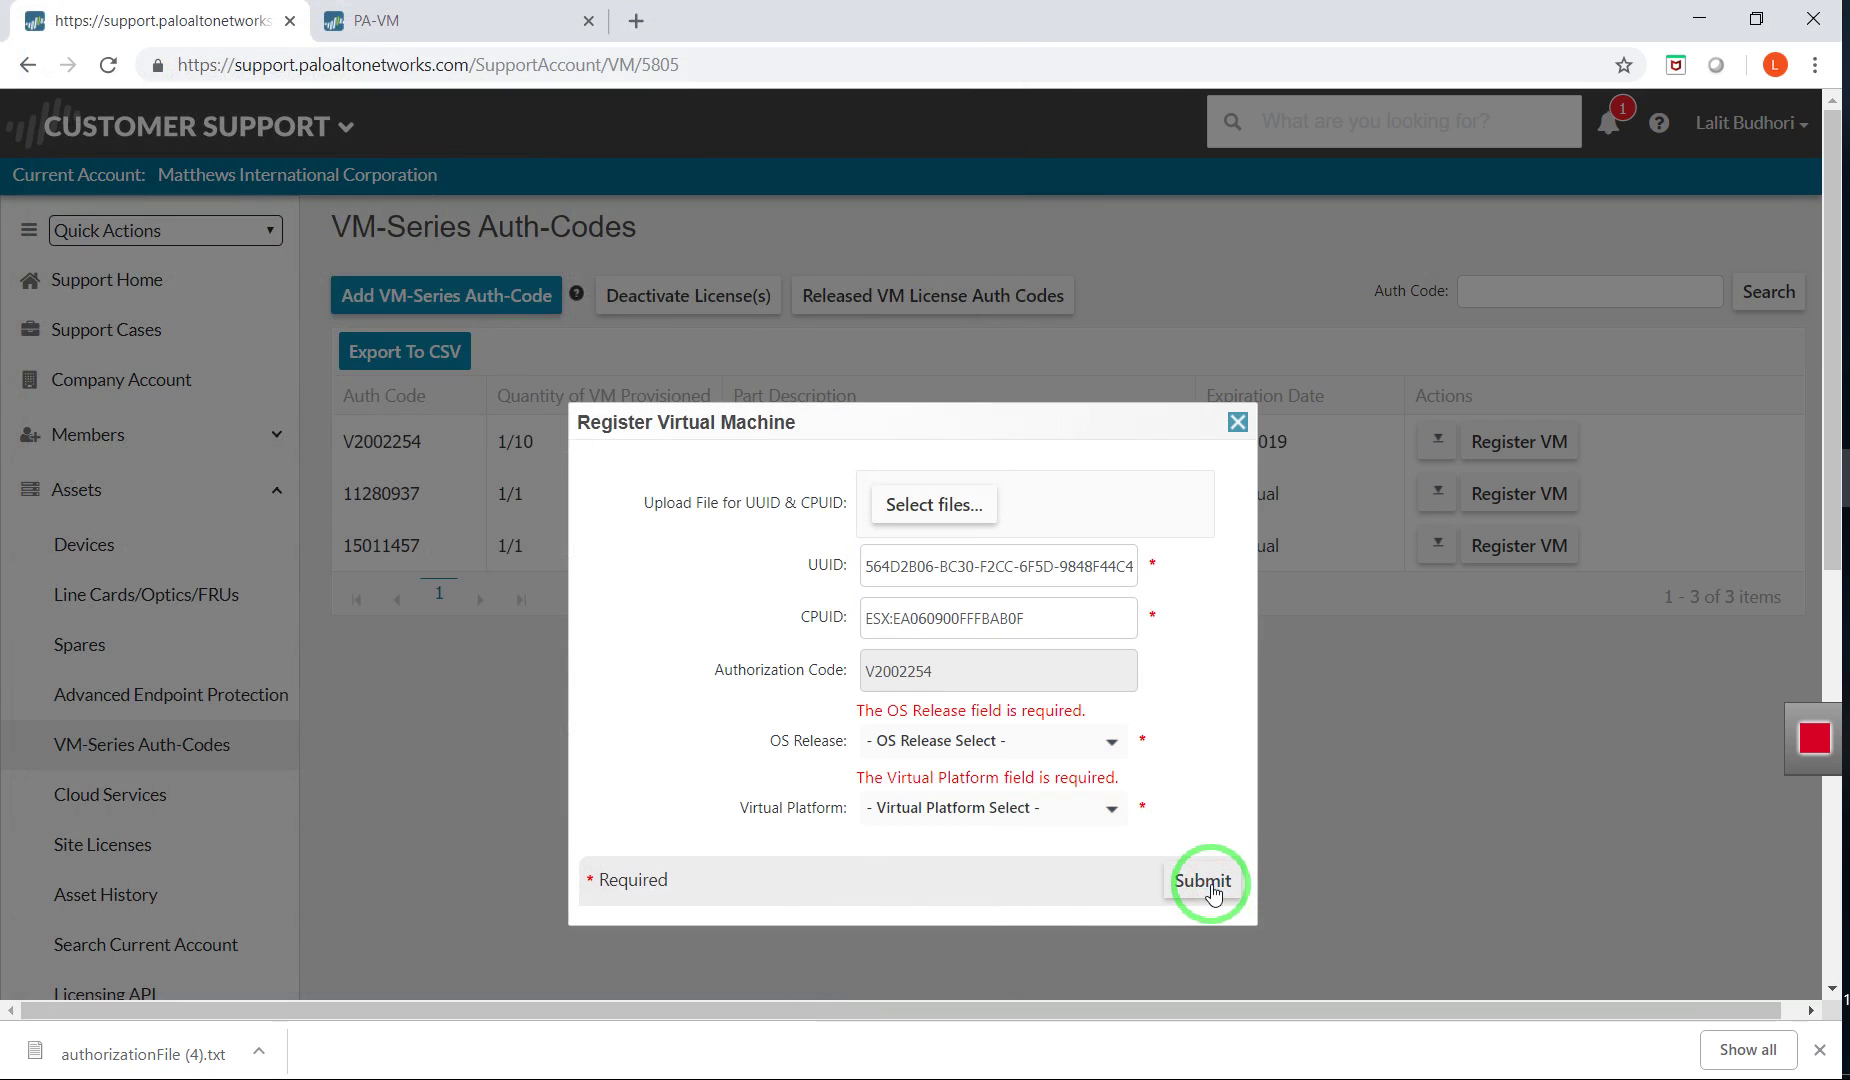
pyautogui.click(1030, 742)
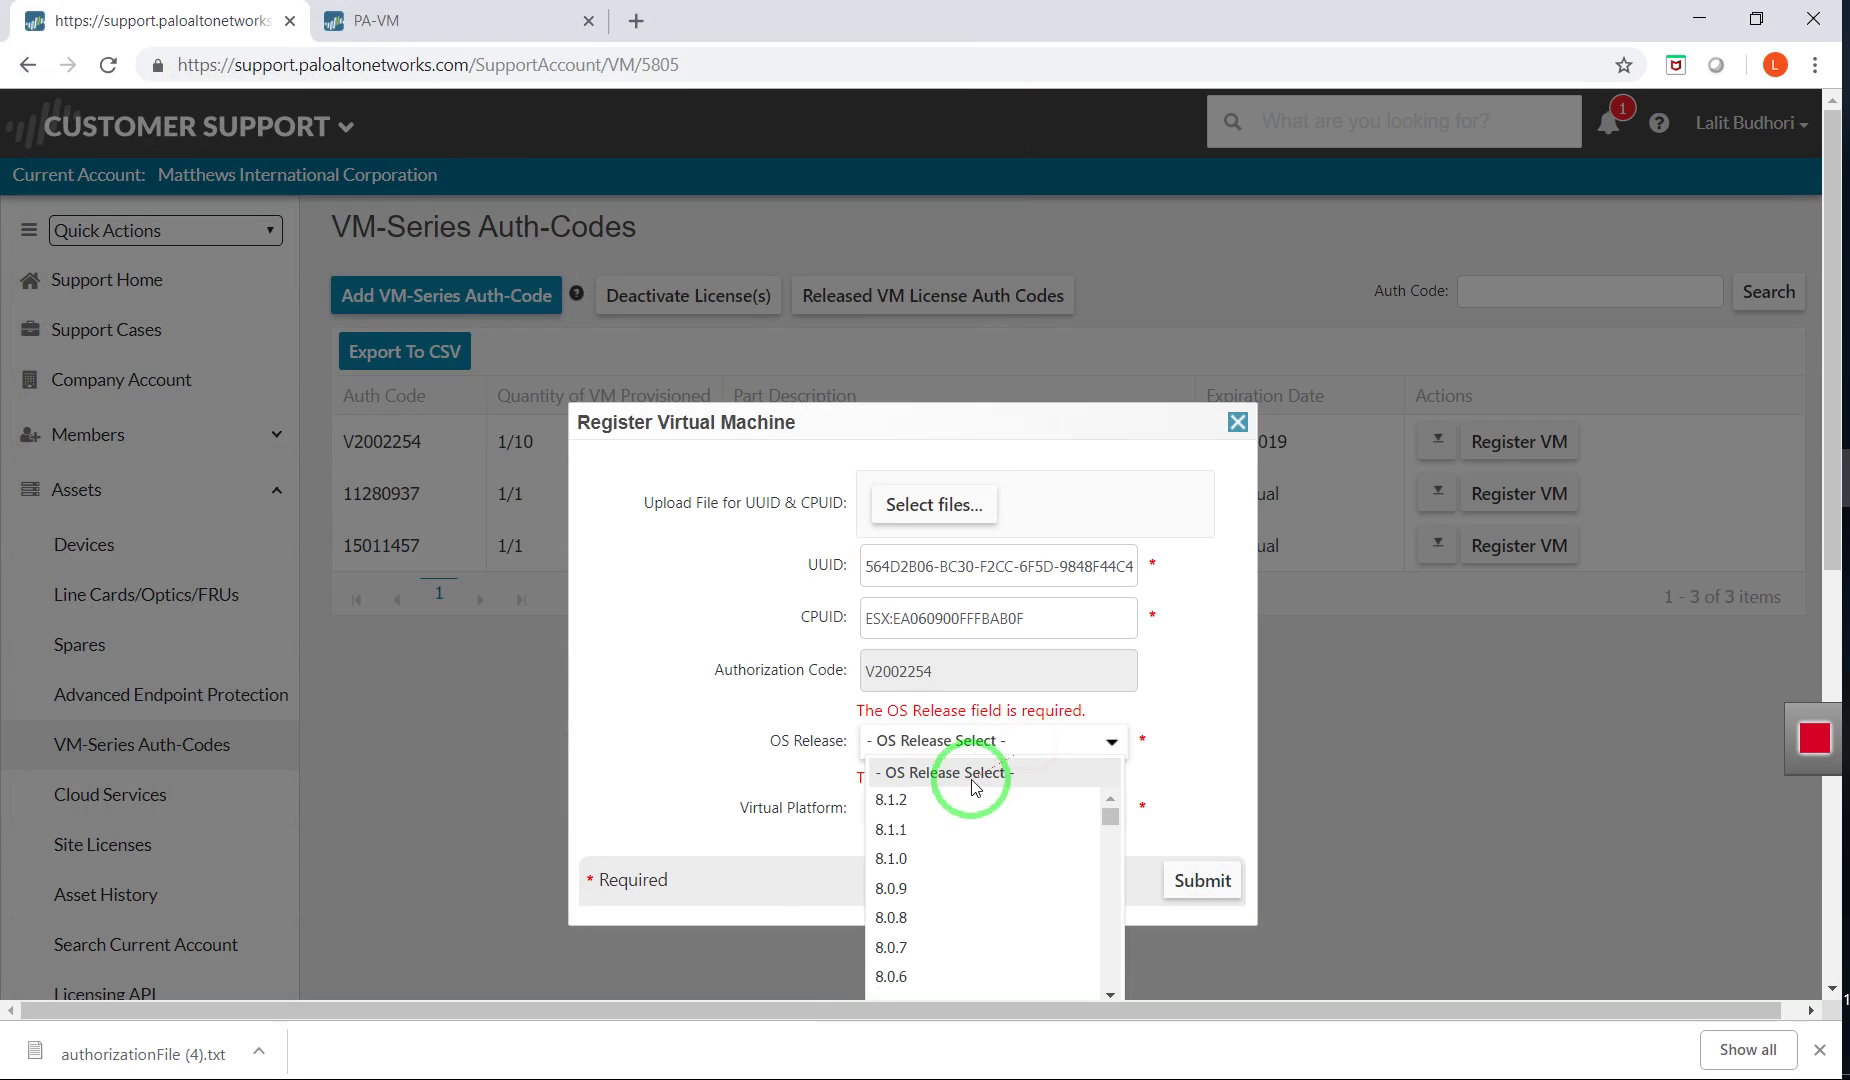
pyautogui.click(905, 806)
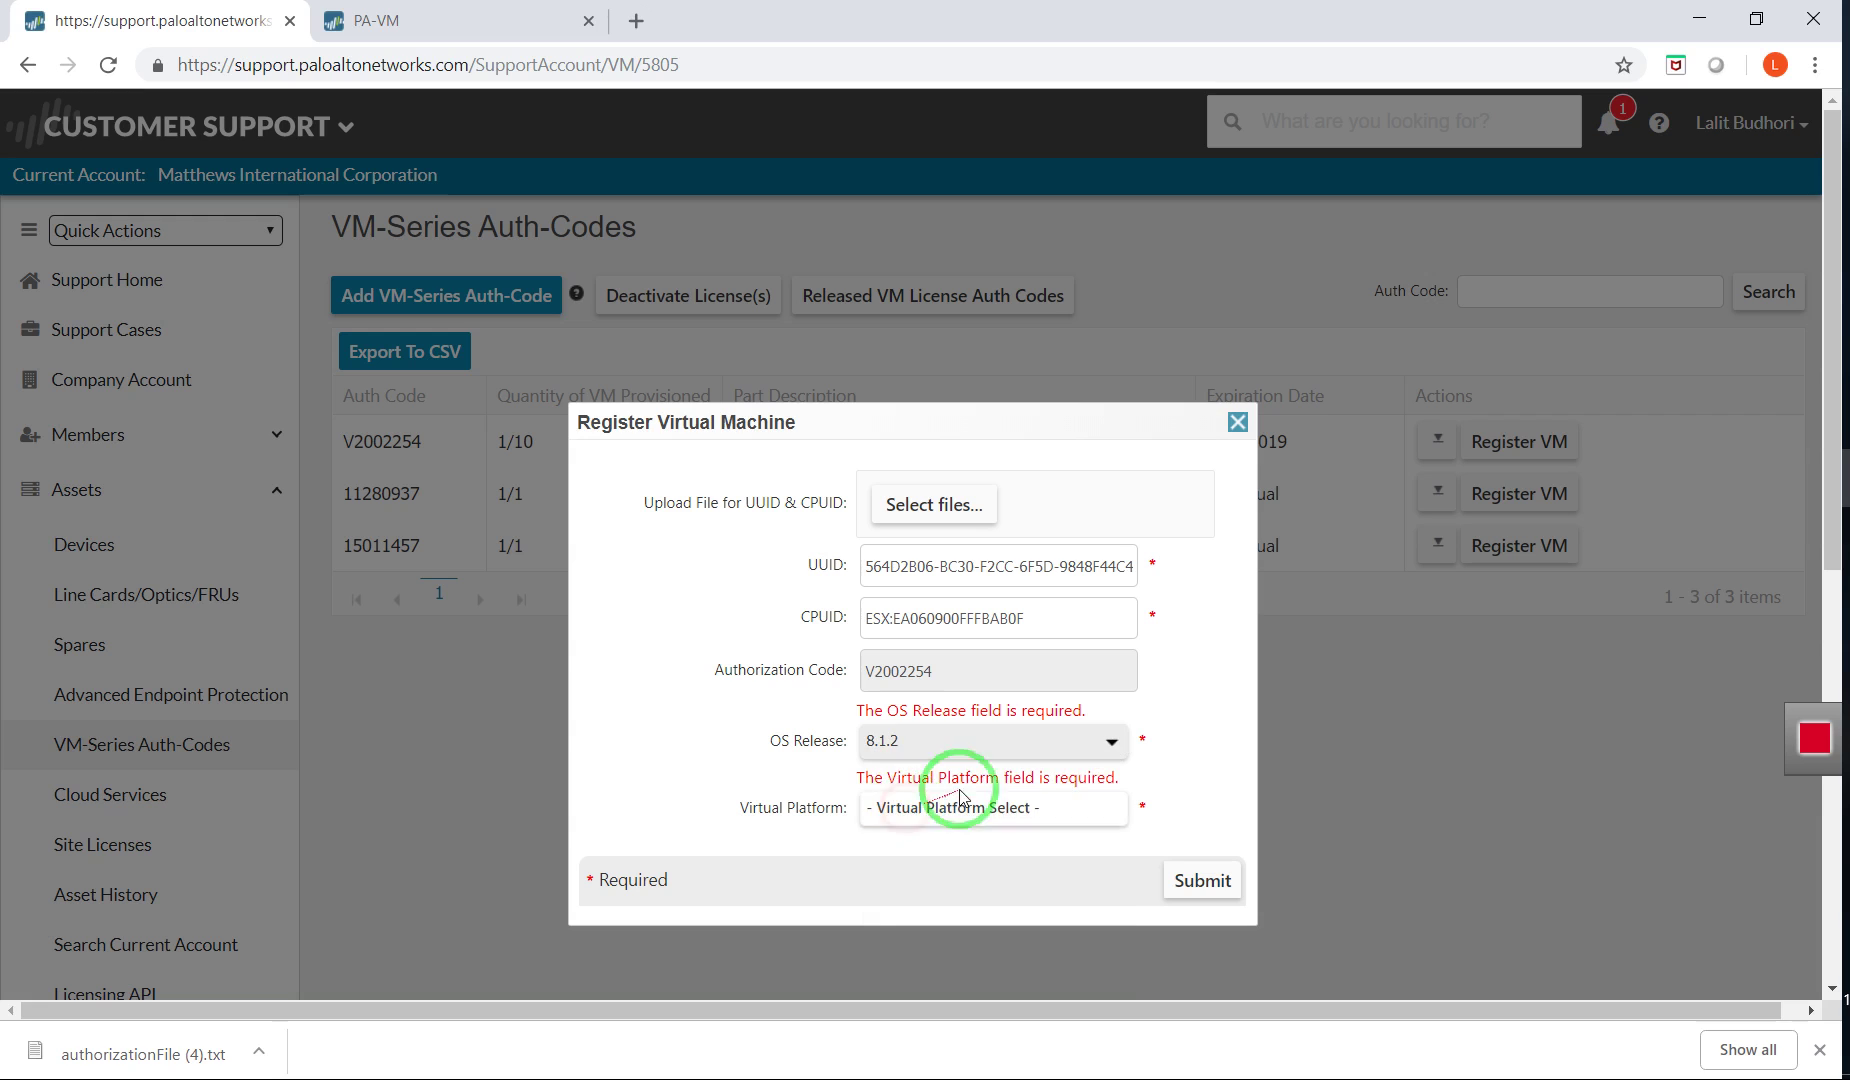
pyautogui.click(993, 812)
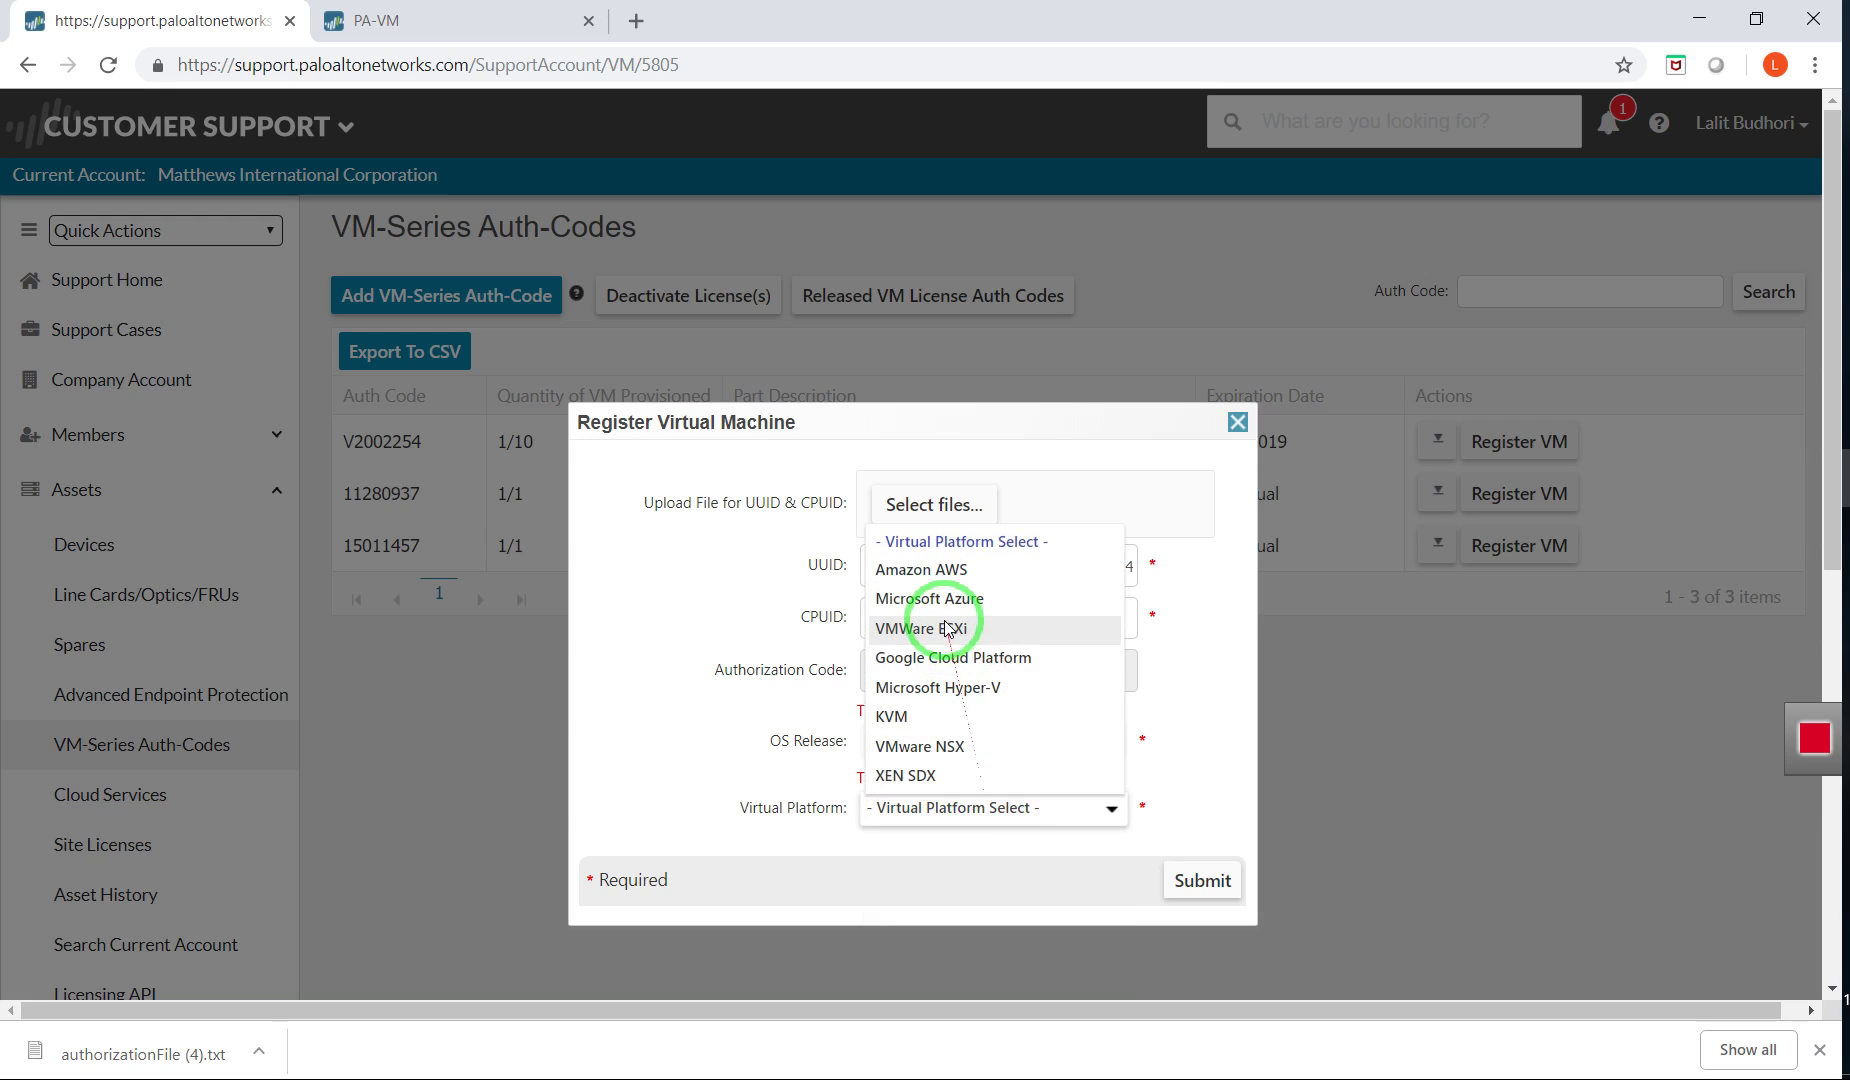
pyautogui.click(950, 628)
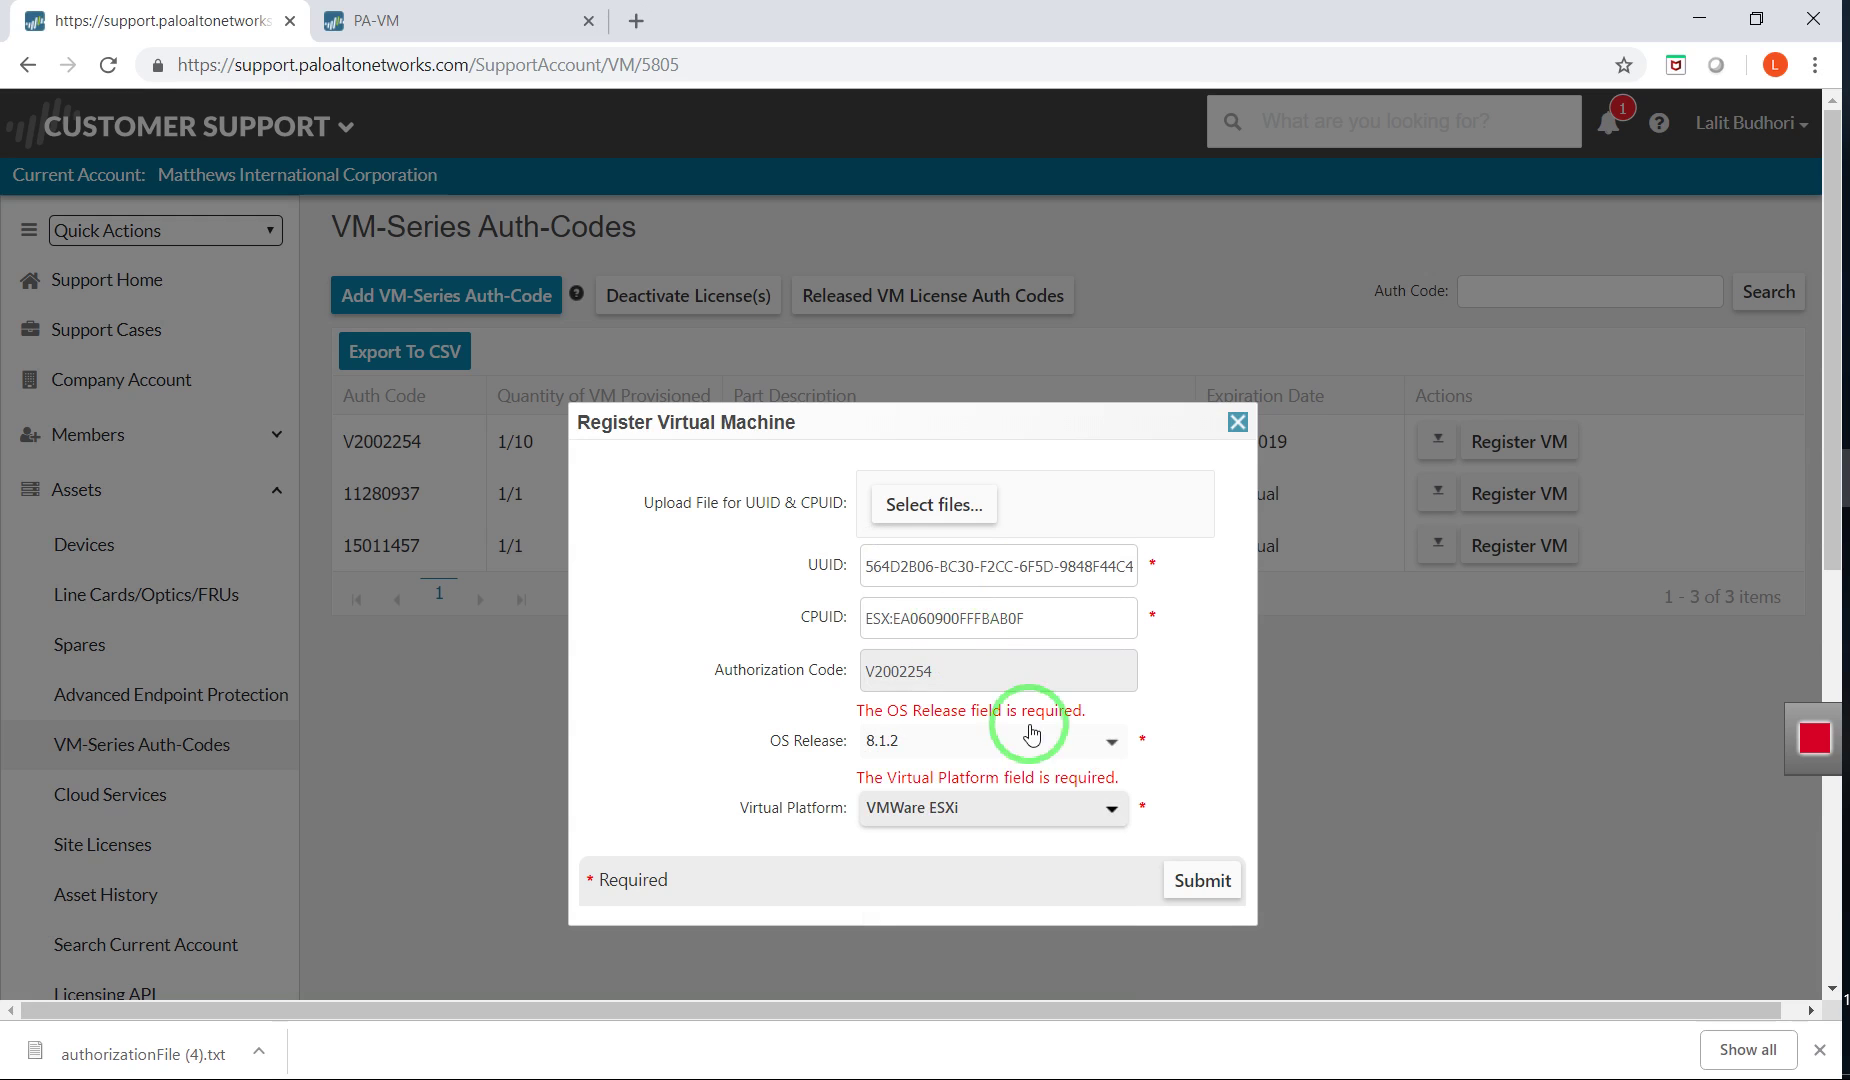
pyautogui.click(1205, 882)
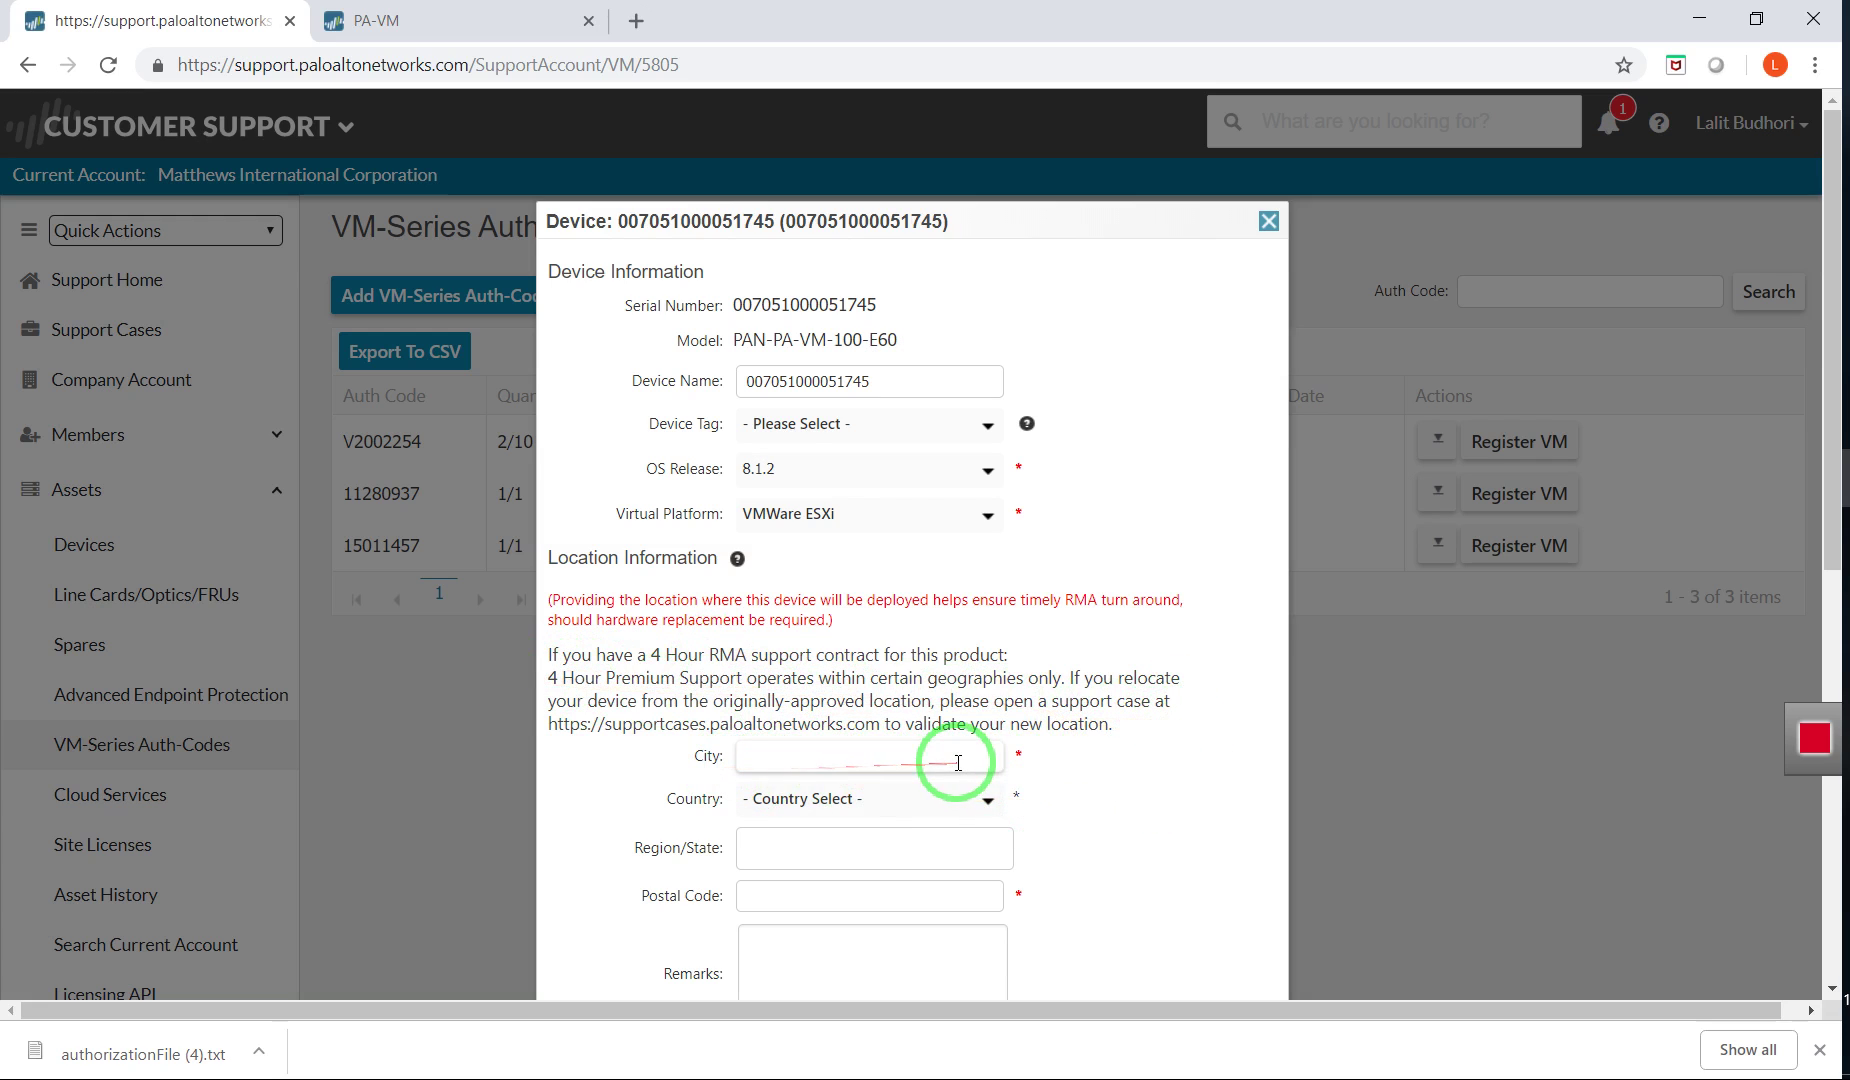
pyautogui.click(1266, 219)
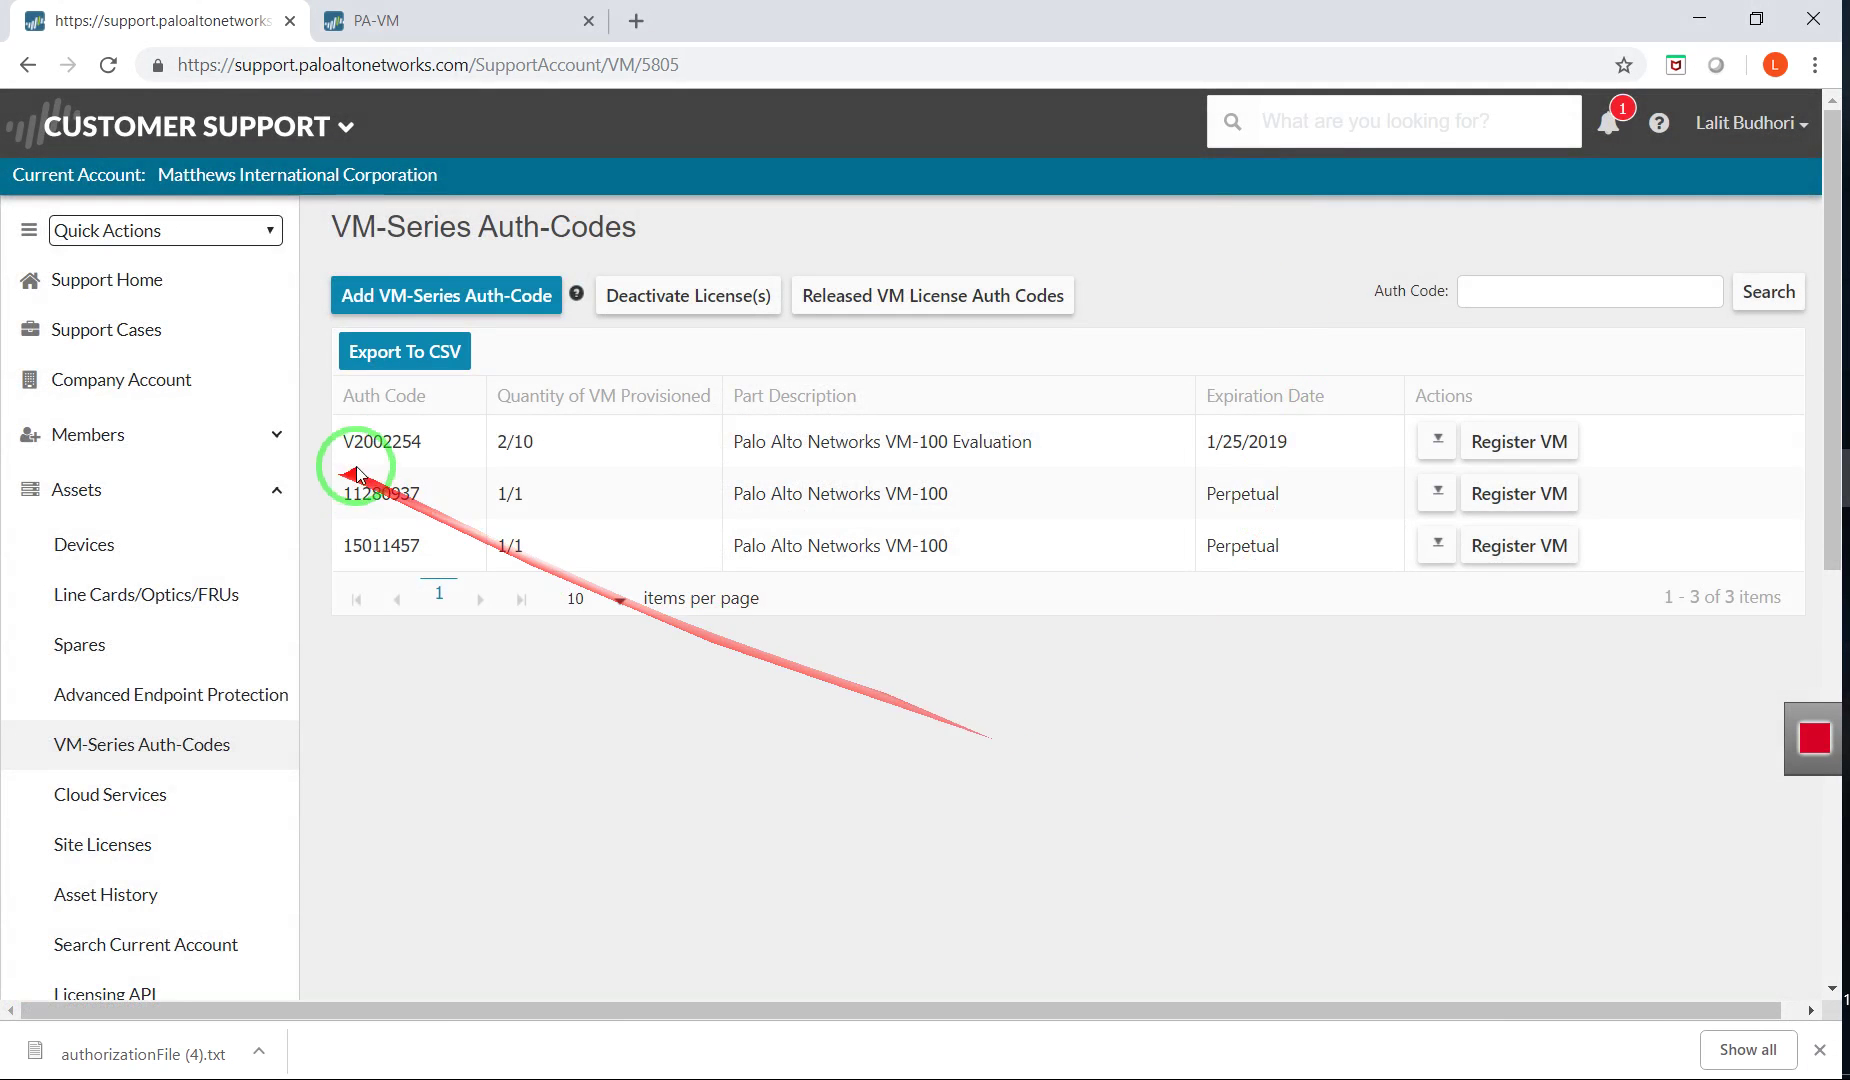
# Filter the Devices list by Authorization Code with the VM-100 Evaluation auth code and view the newly registered device's auth code details.
pyautogui.click(518, 440)
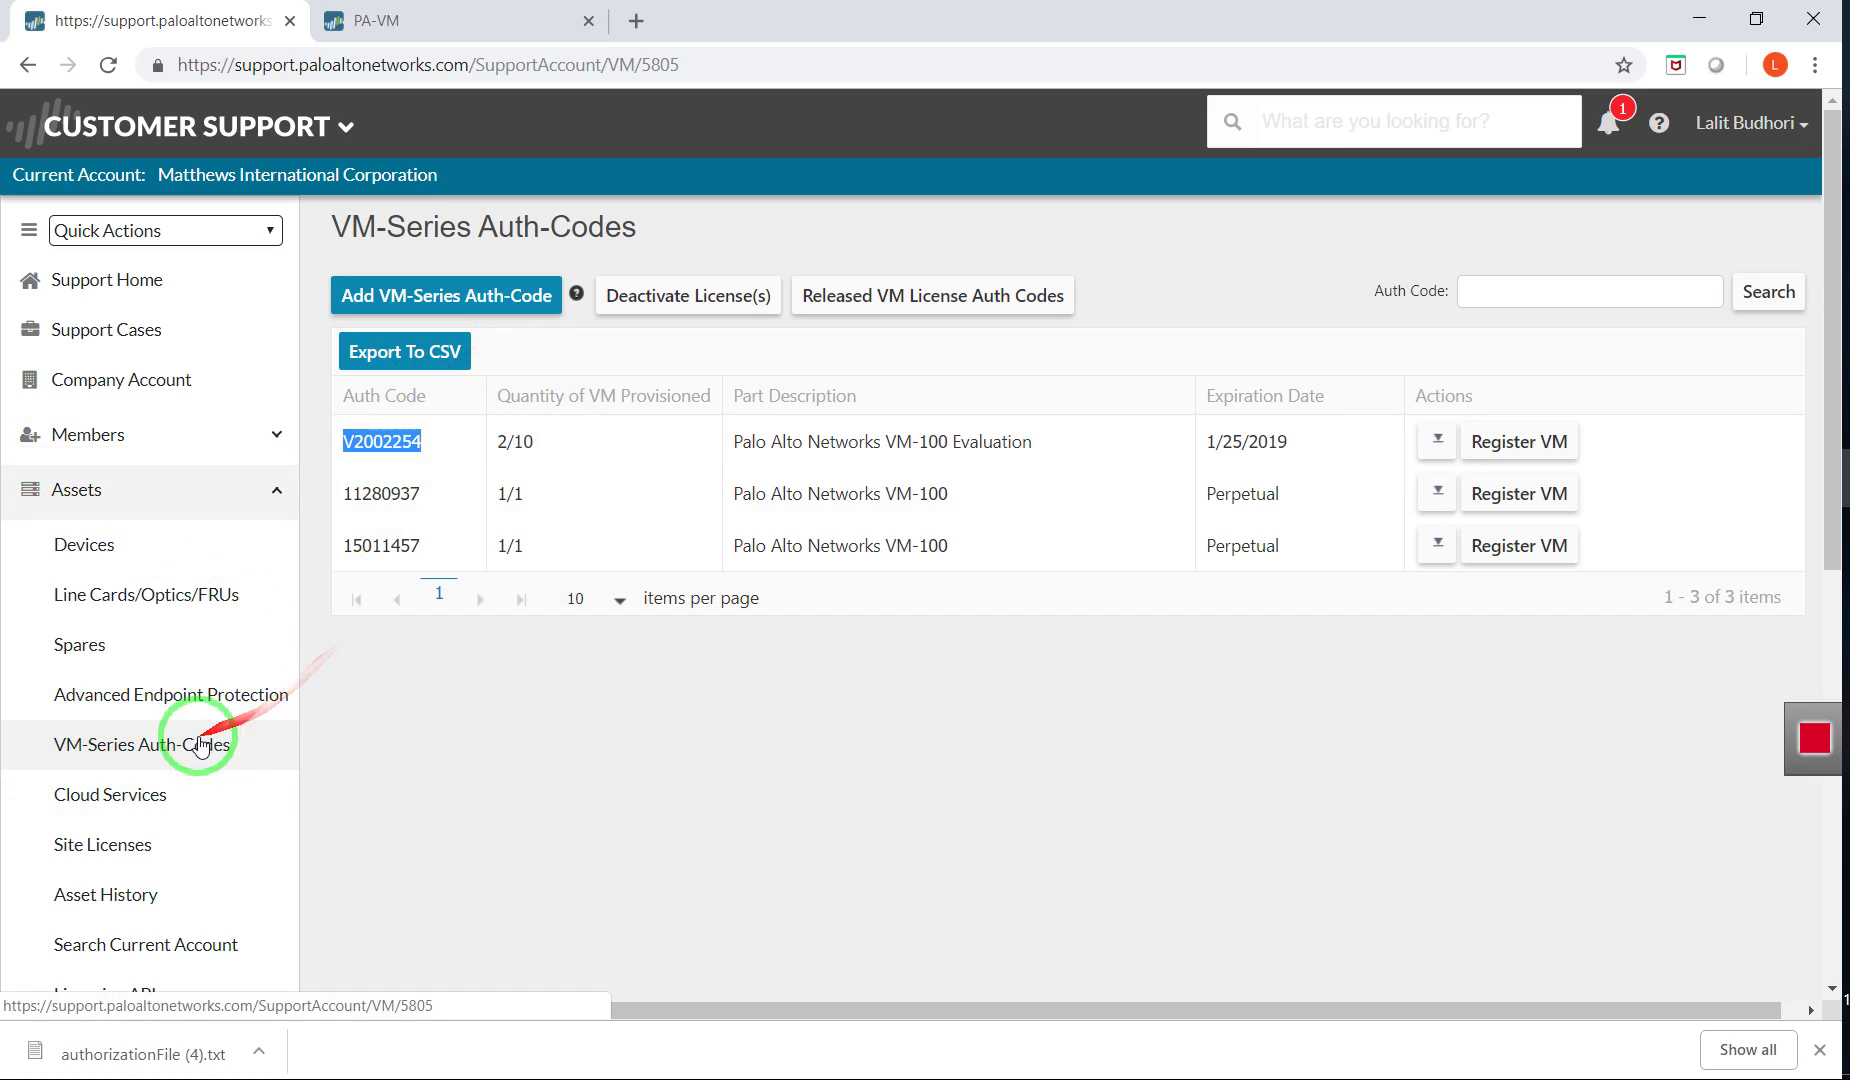
pyautogui.click(80, 563)
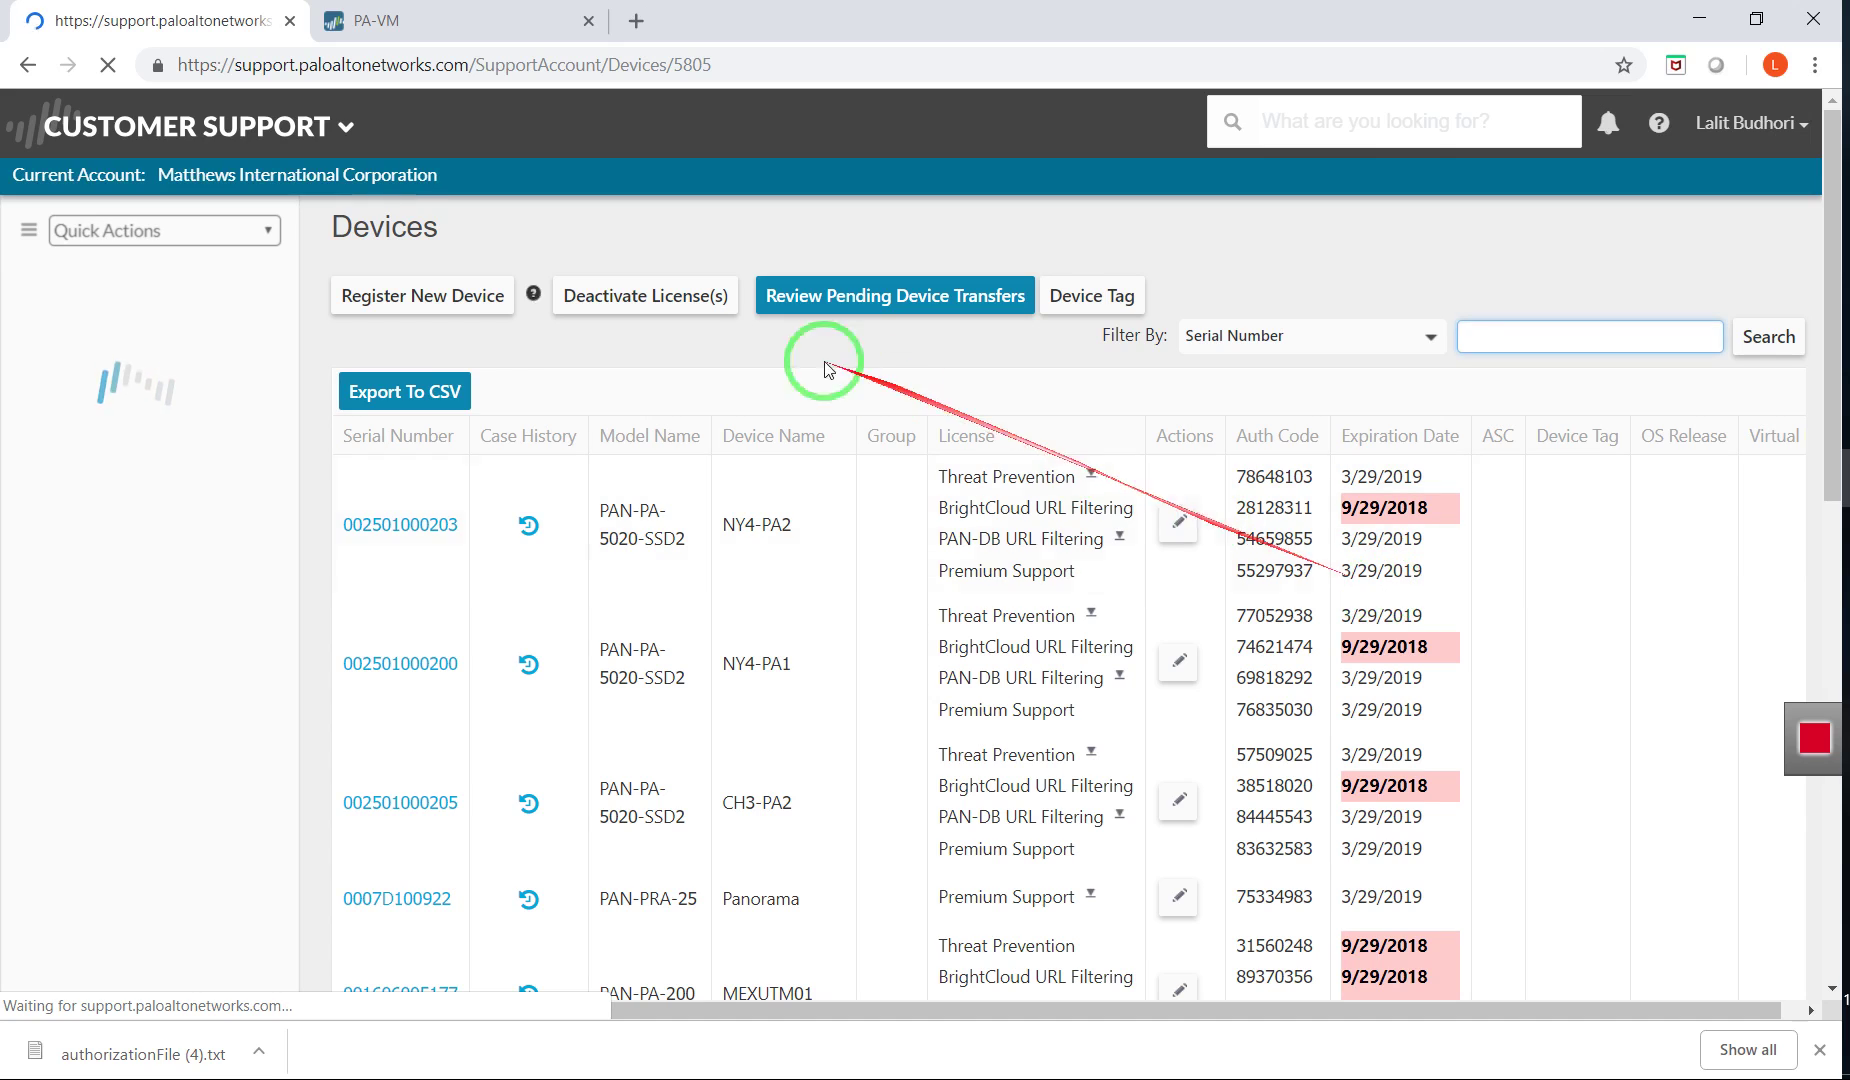
pyautogui.click(1390, 332)
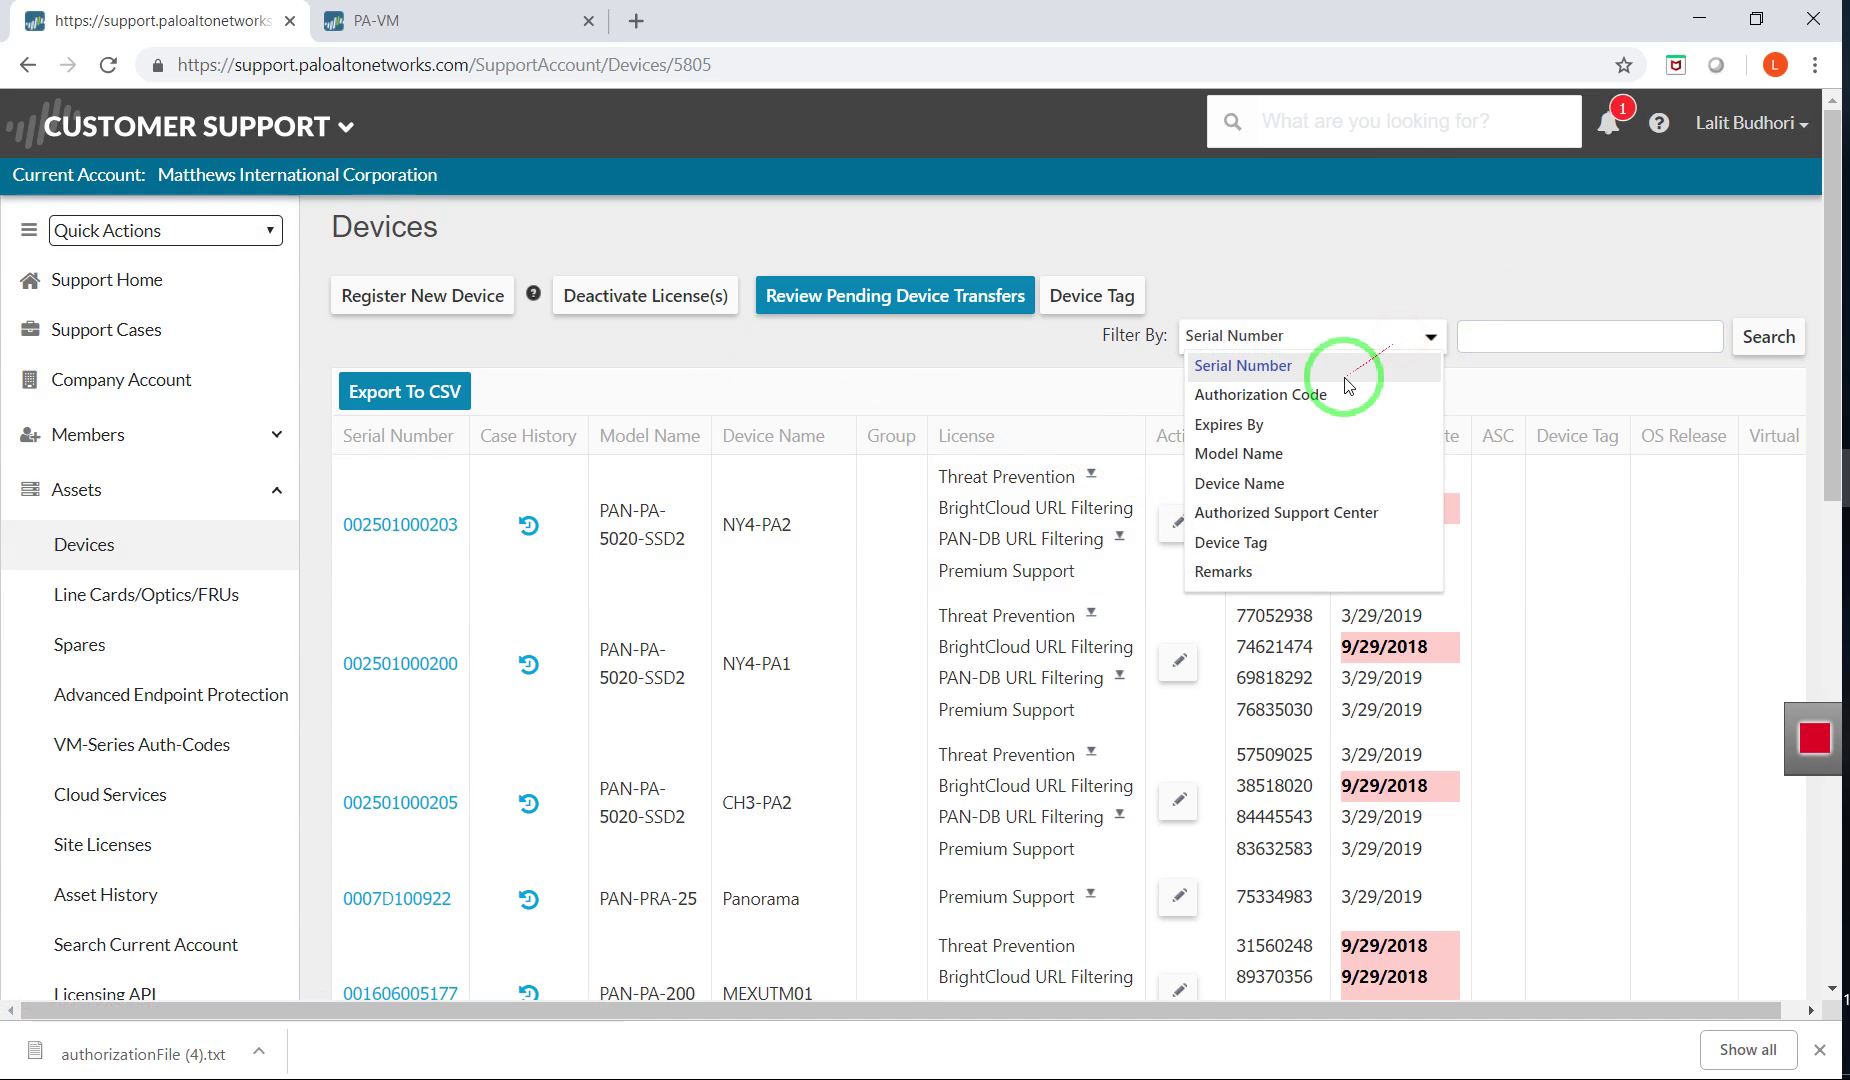
pyautogui.click(1266, 397)
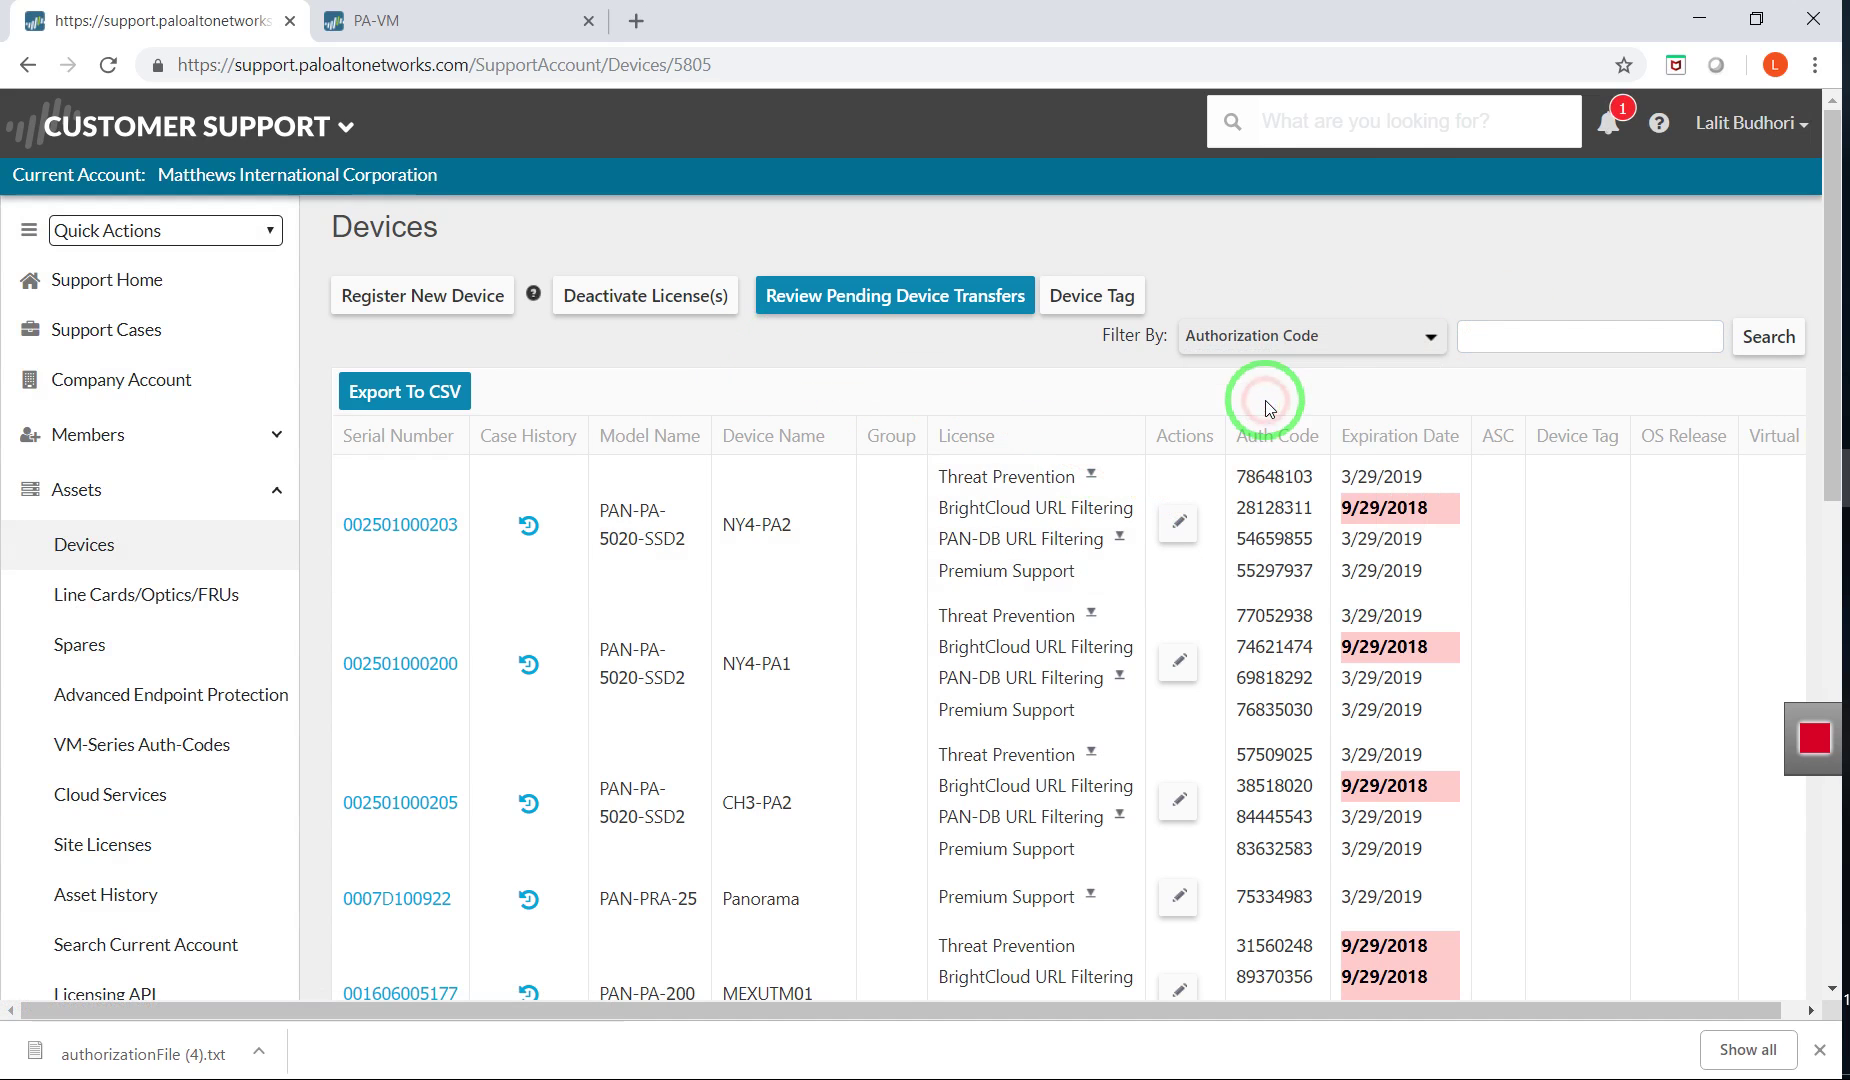
pyautogui.click(1606, 334)
pyautogui.press('Return')
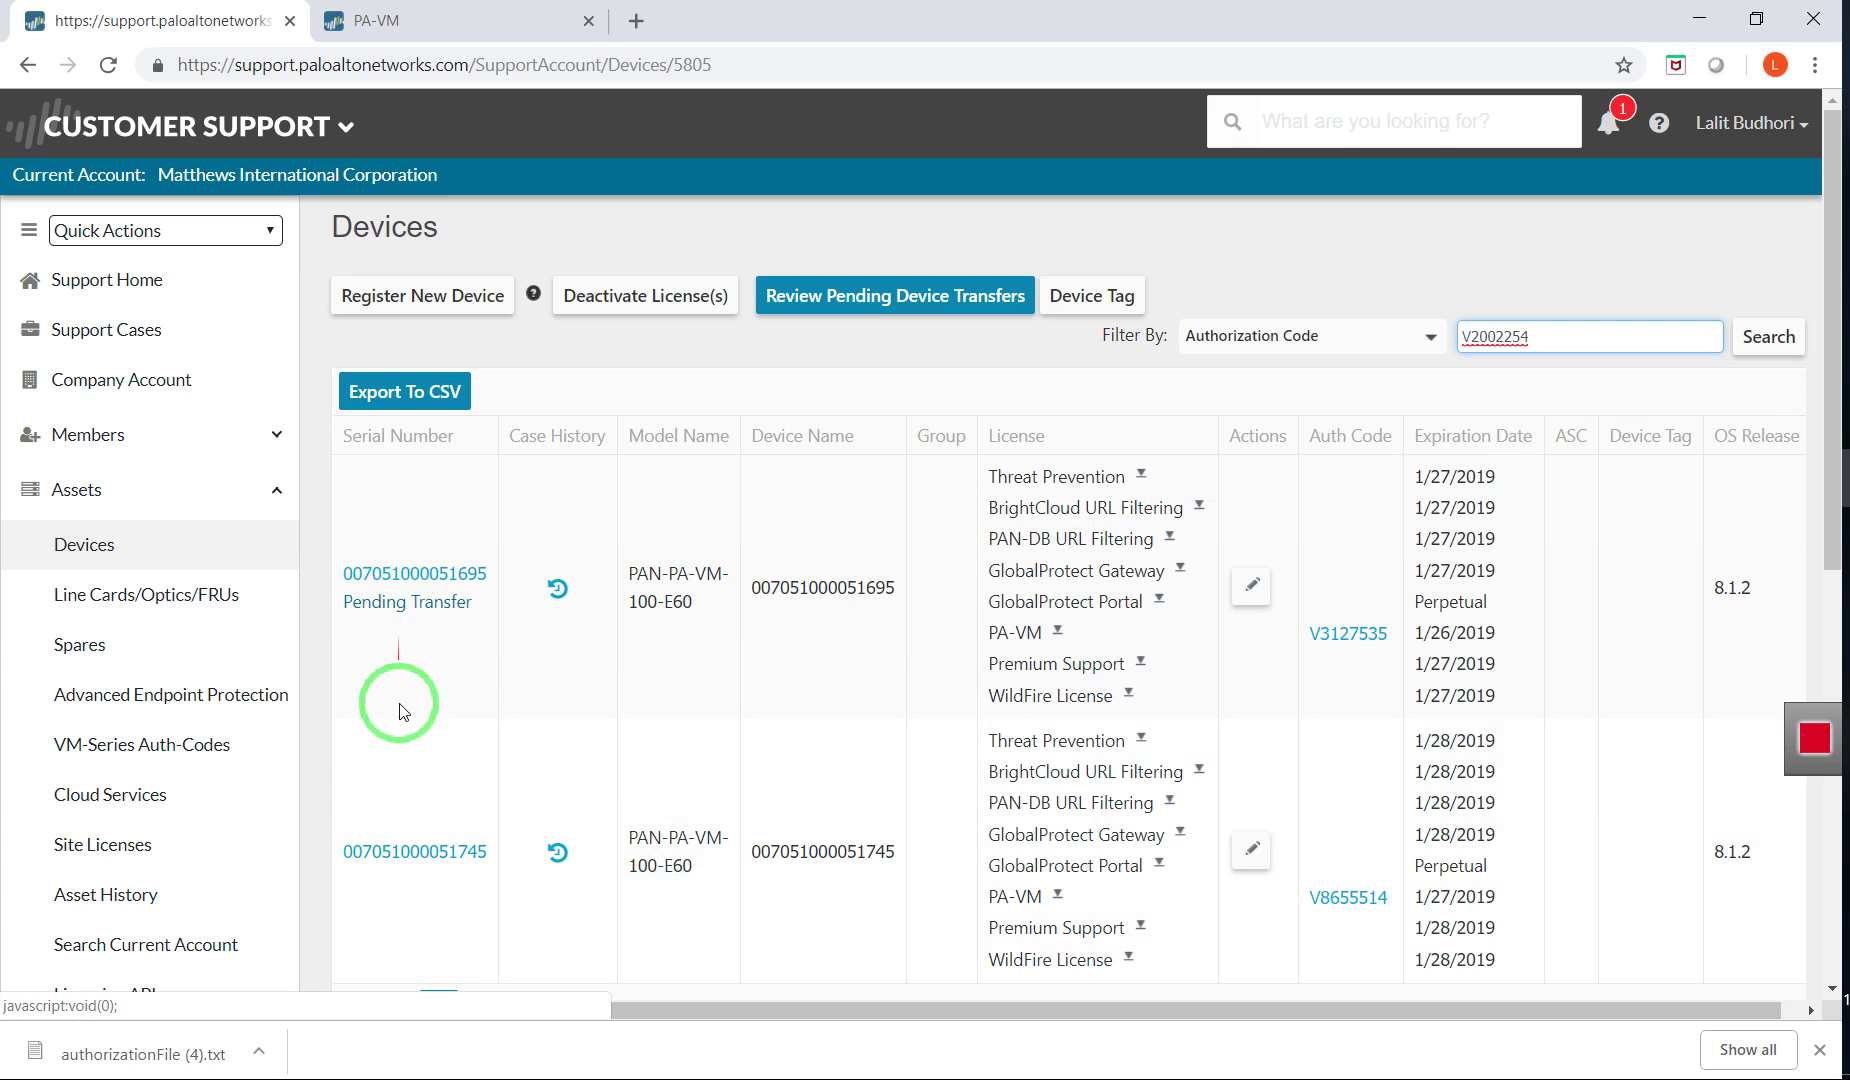
pyautogui.click(1352, 898)
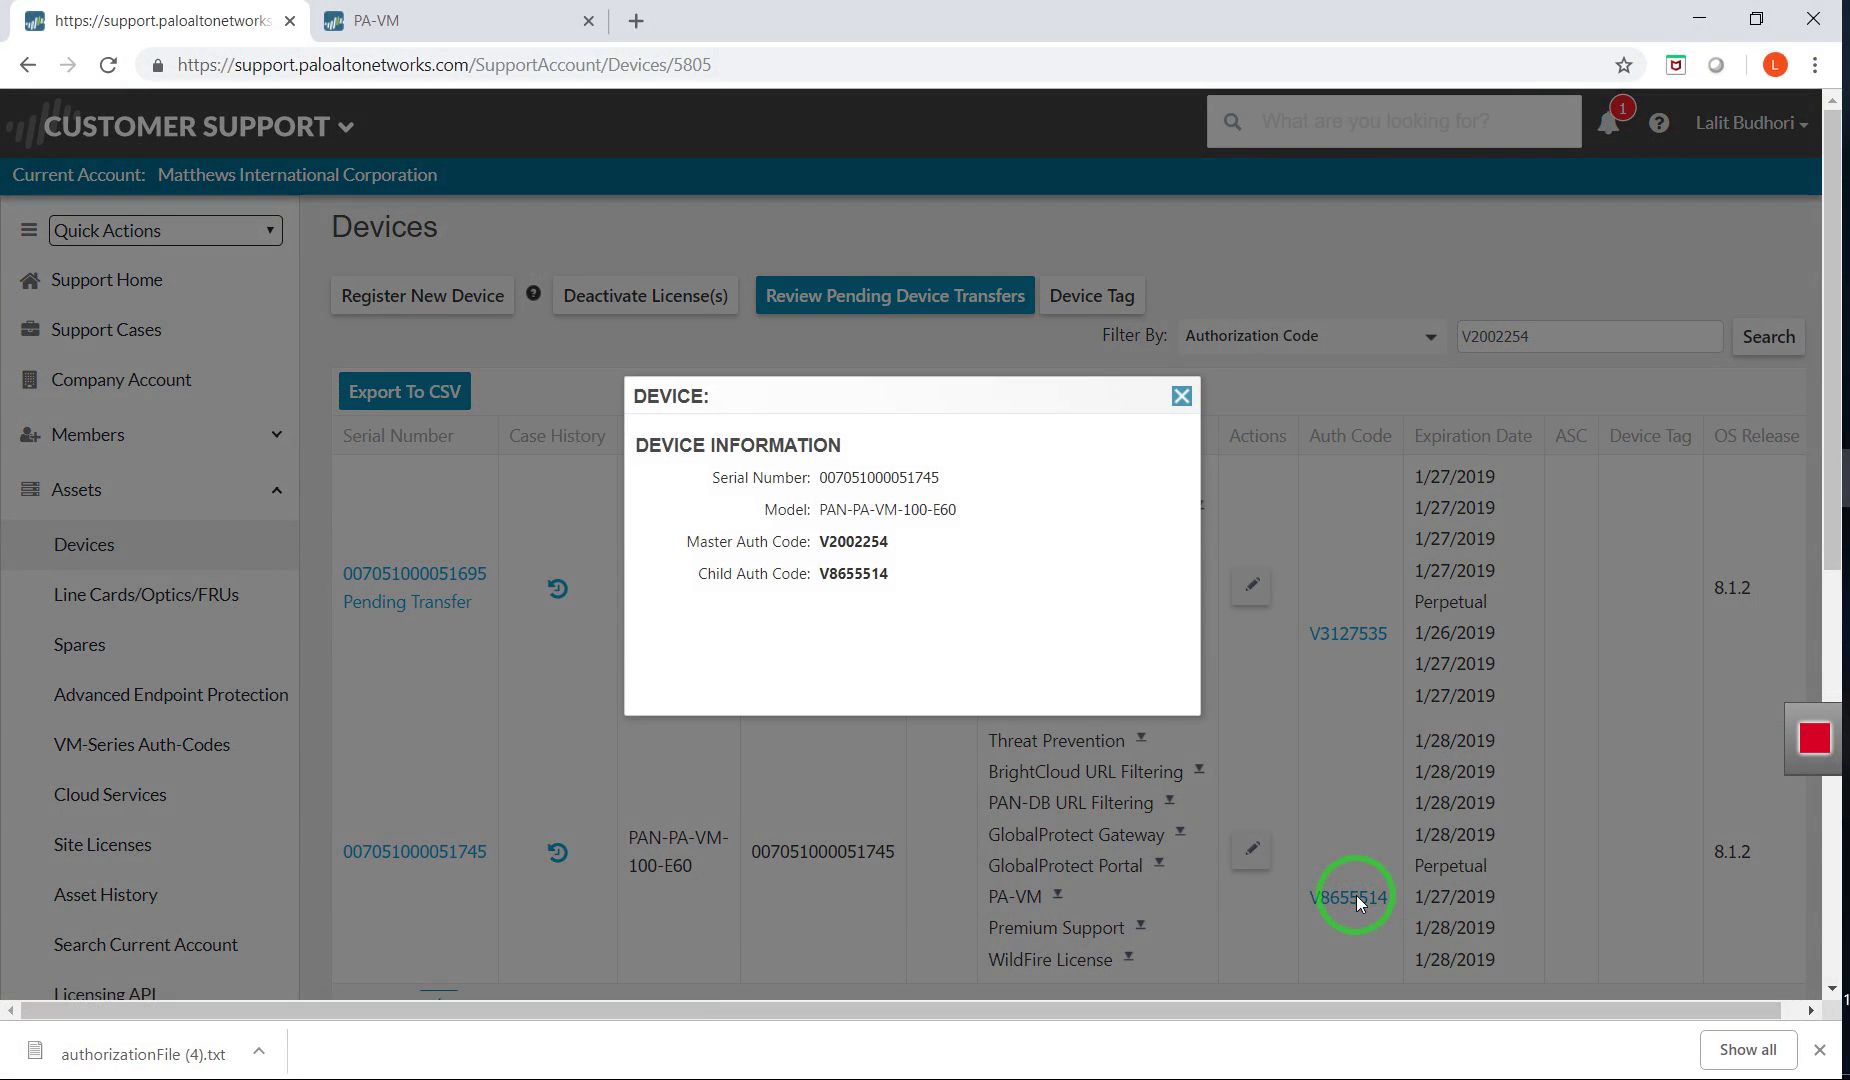
pyautogui.click(1181, 396)
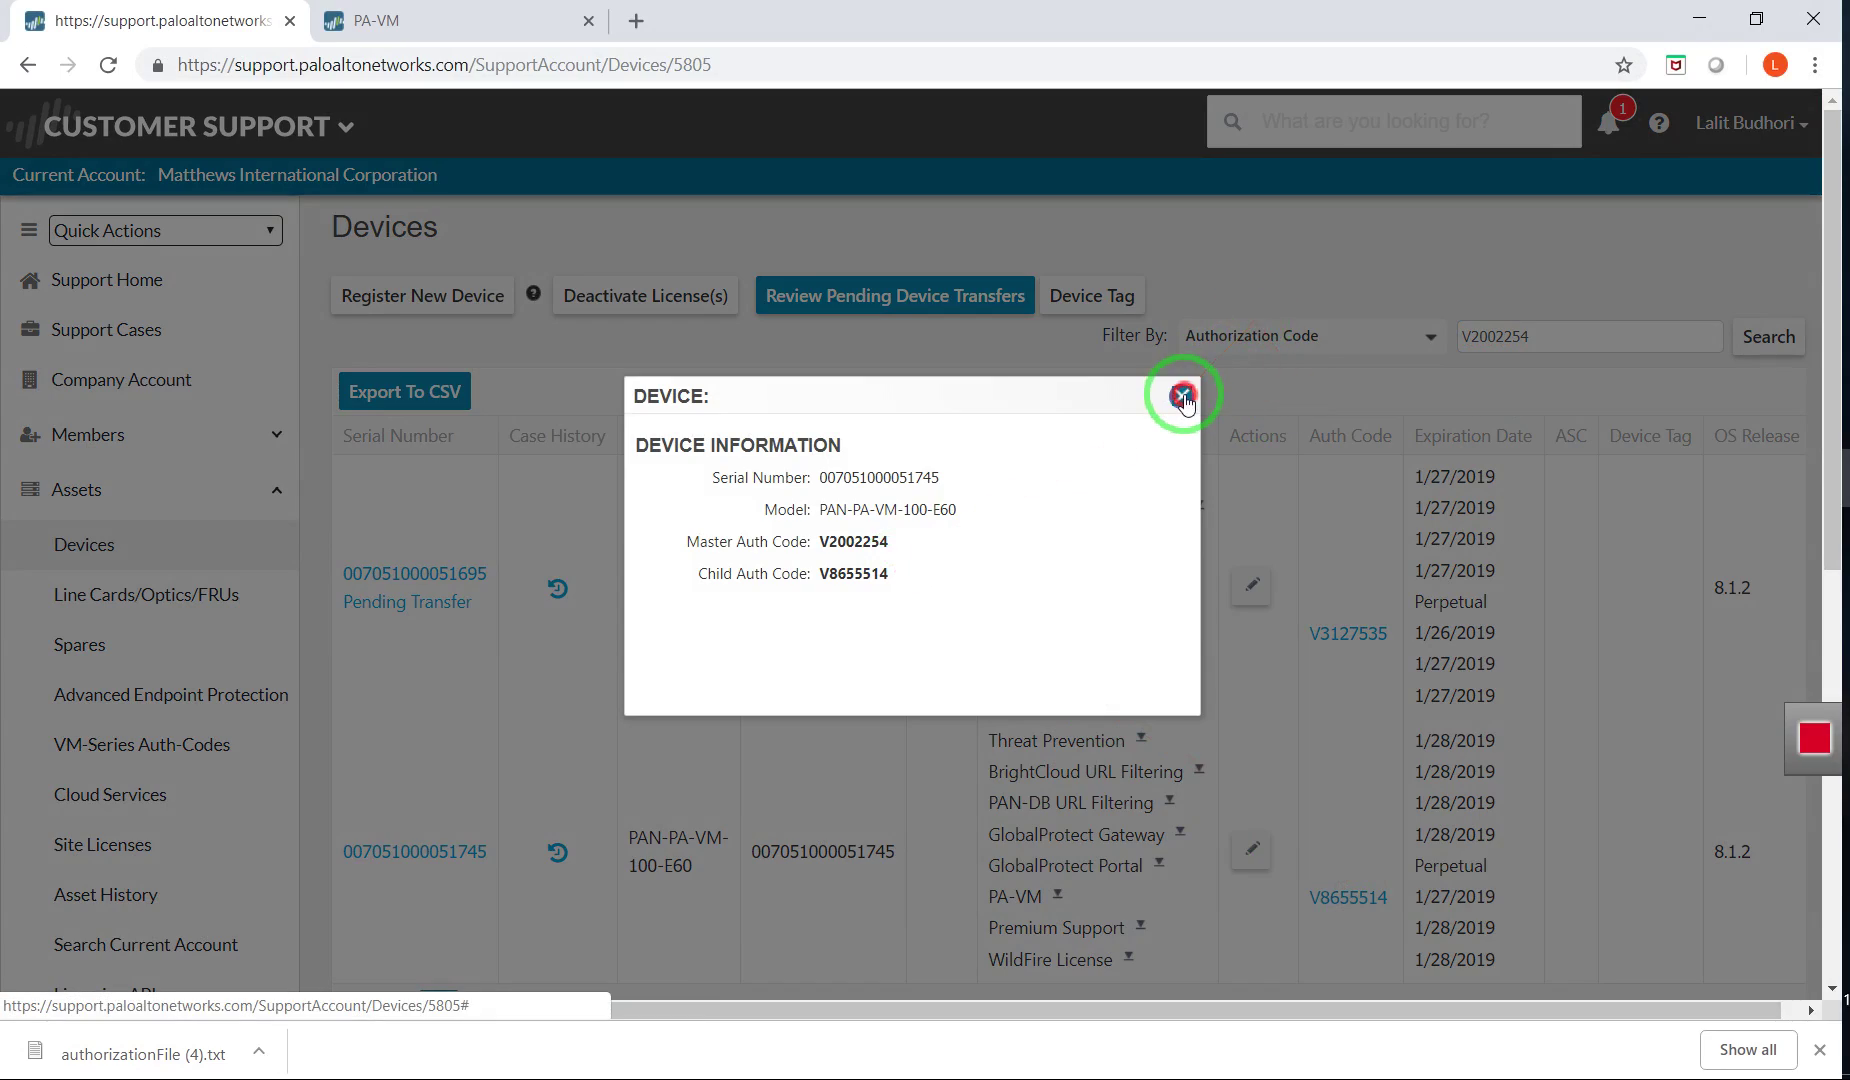
# Download every feature license key listed for the newly registered device, from Threat Prevention to GlobalProtect Portal, and close its license details.
pyautogui.click(1247, 843)
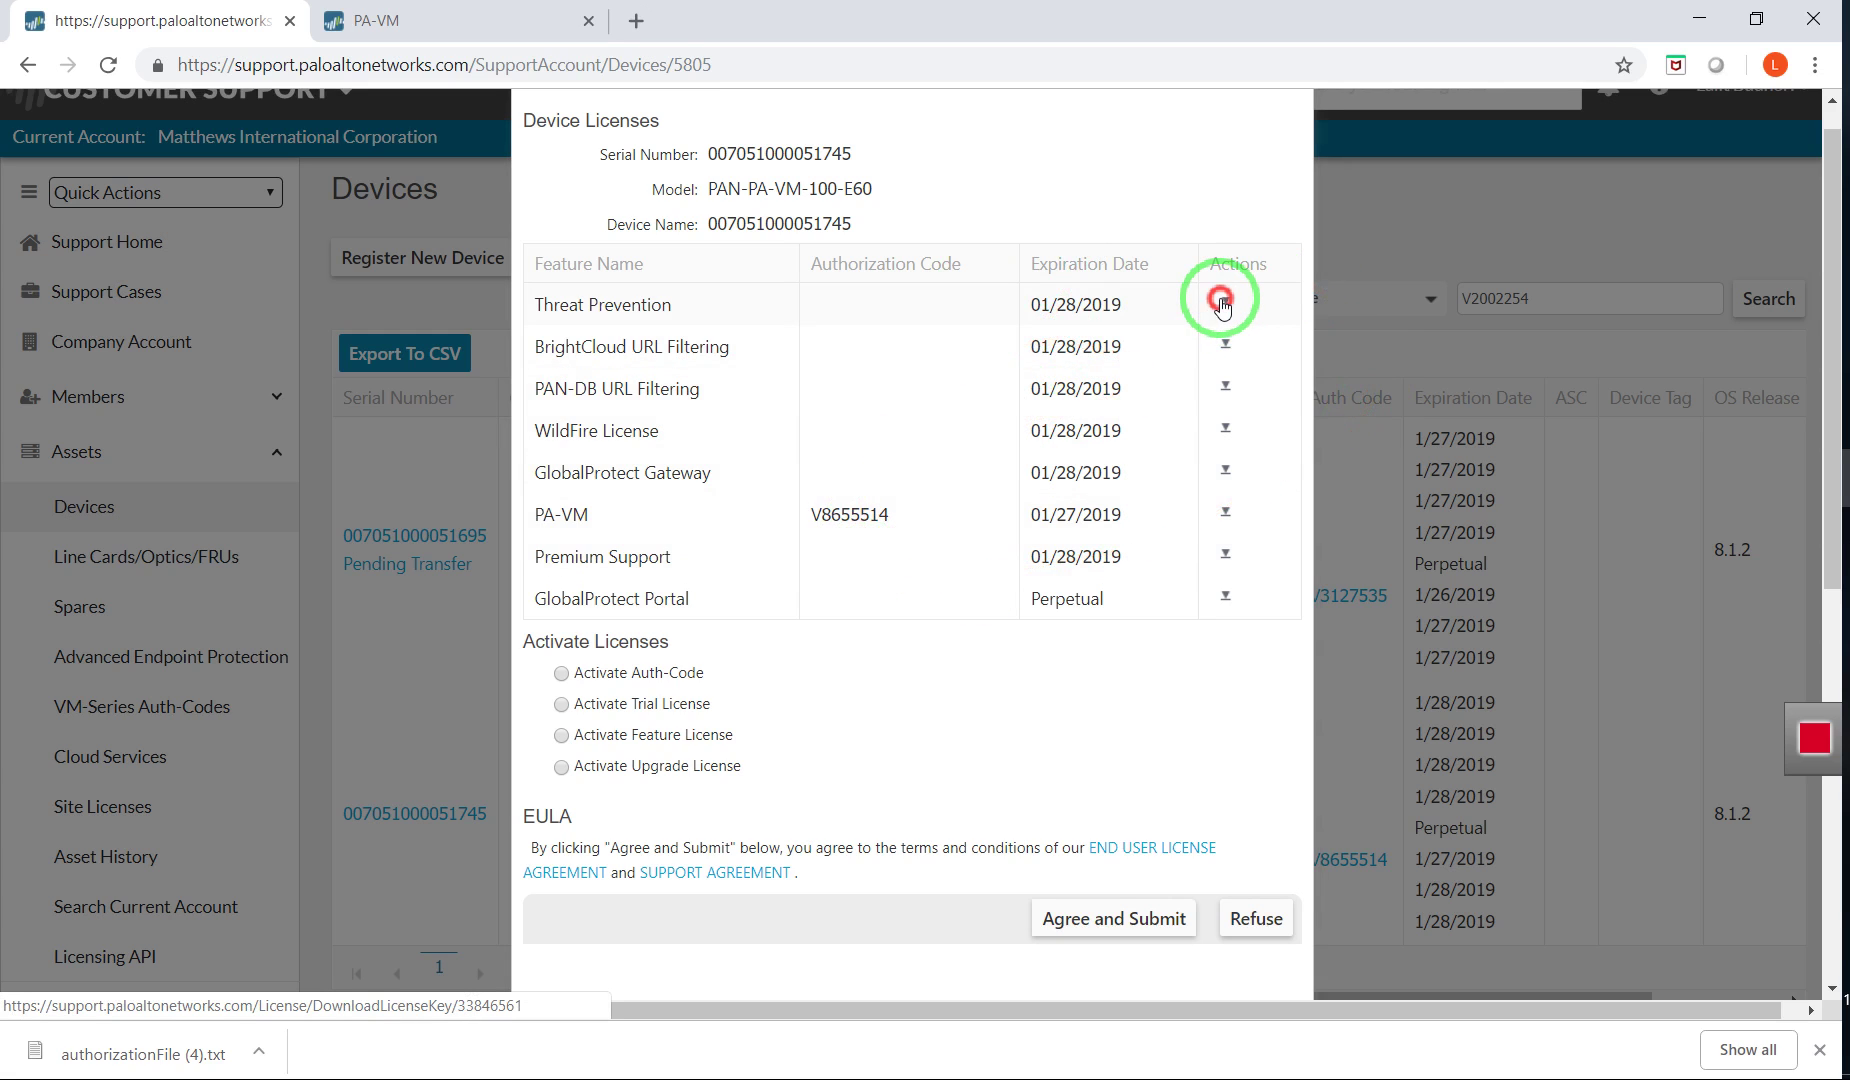
pyautogui.click(1223, 347)
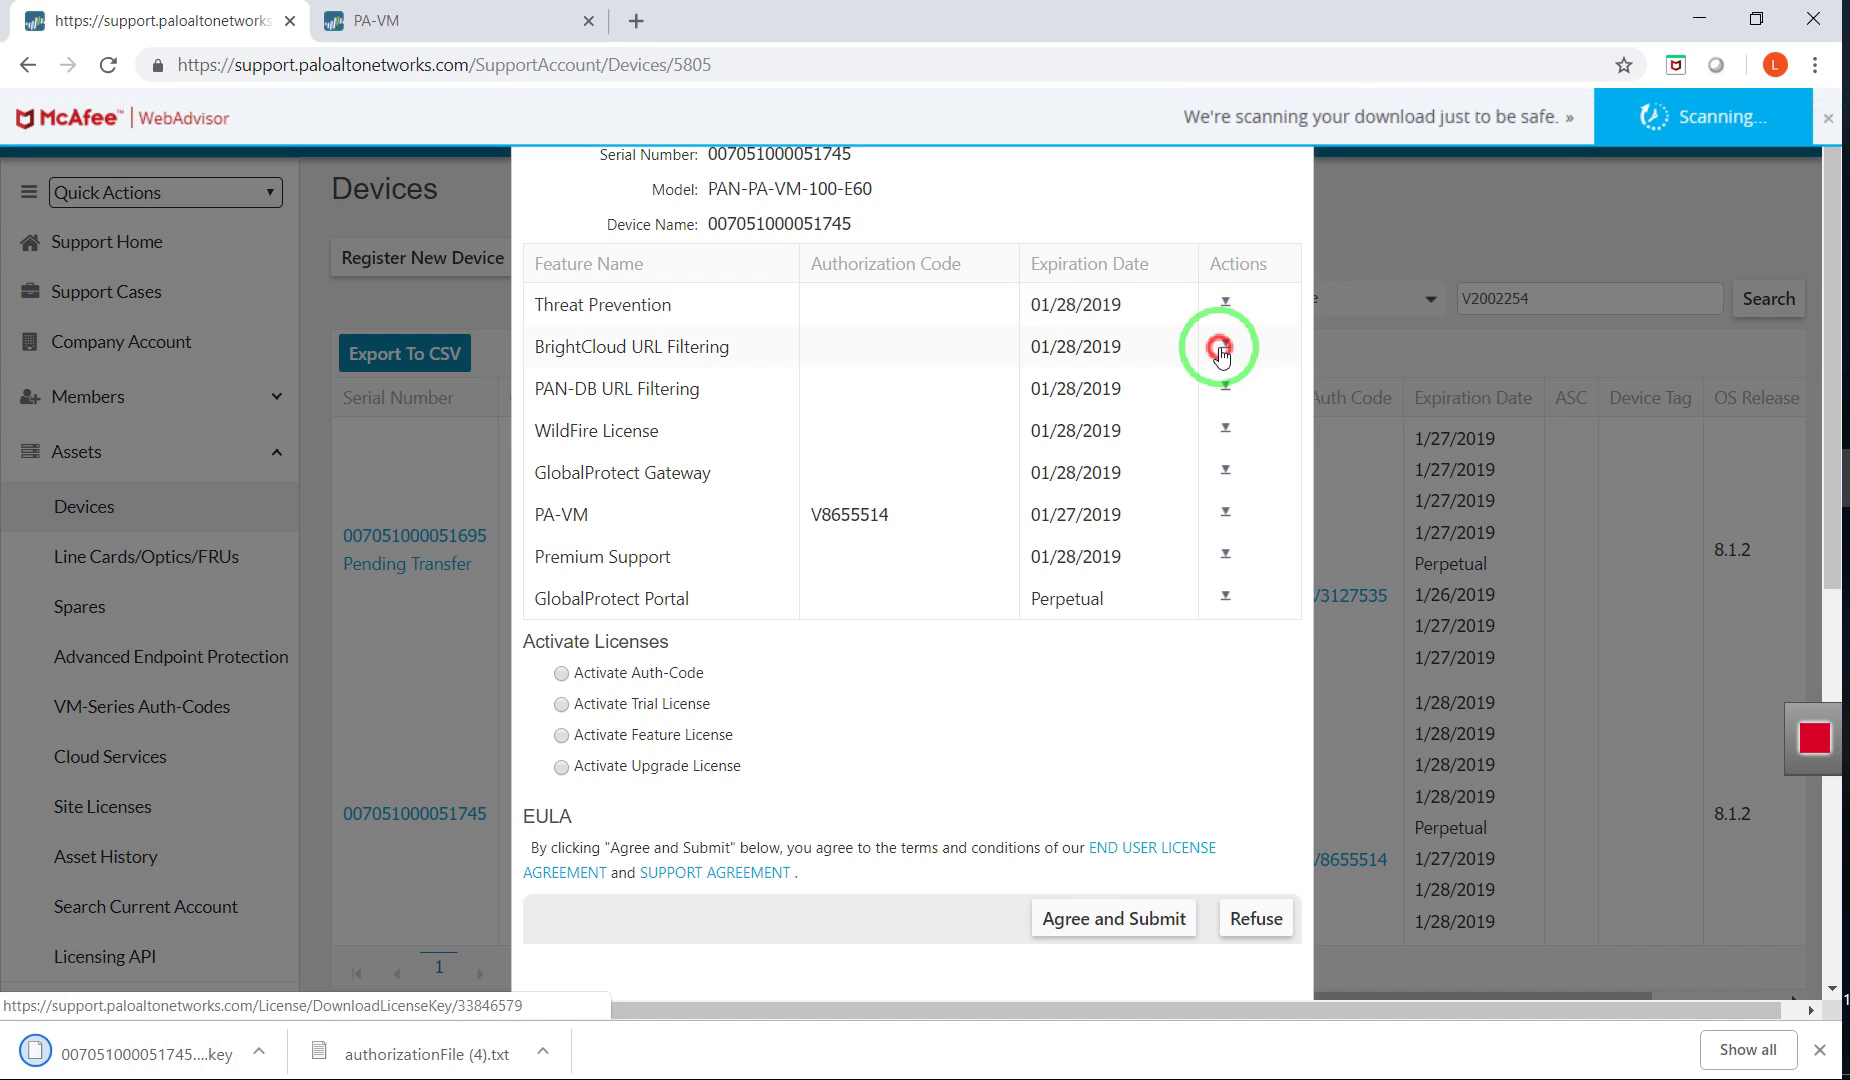
pyautogui.click(1224, 388)
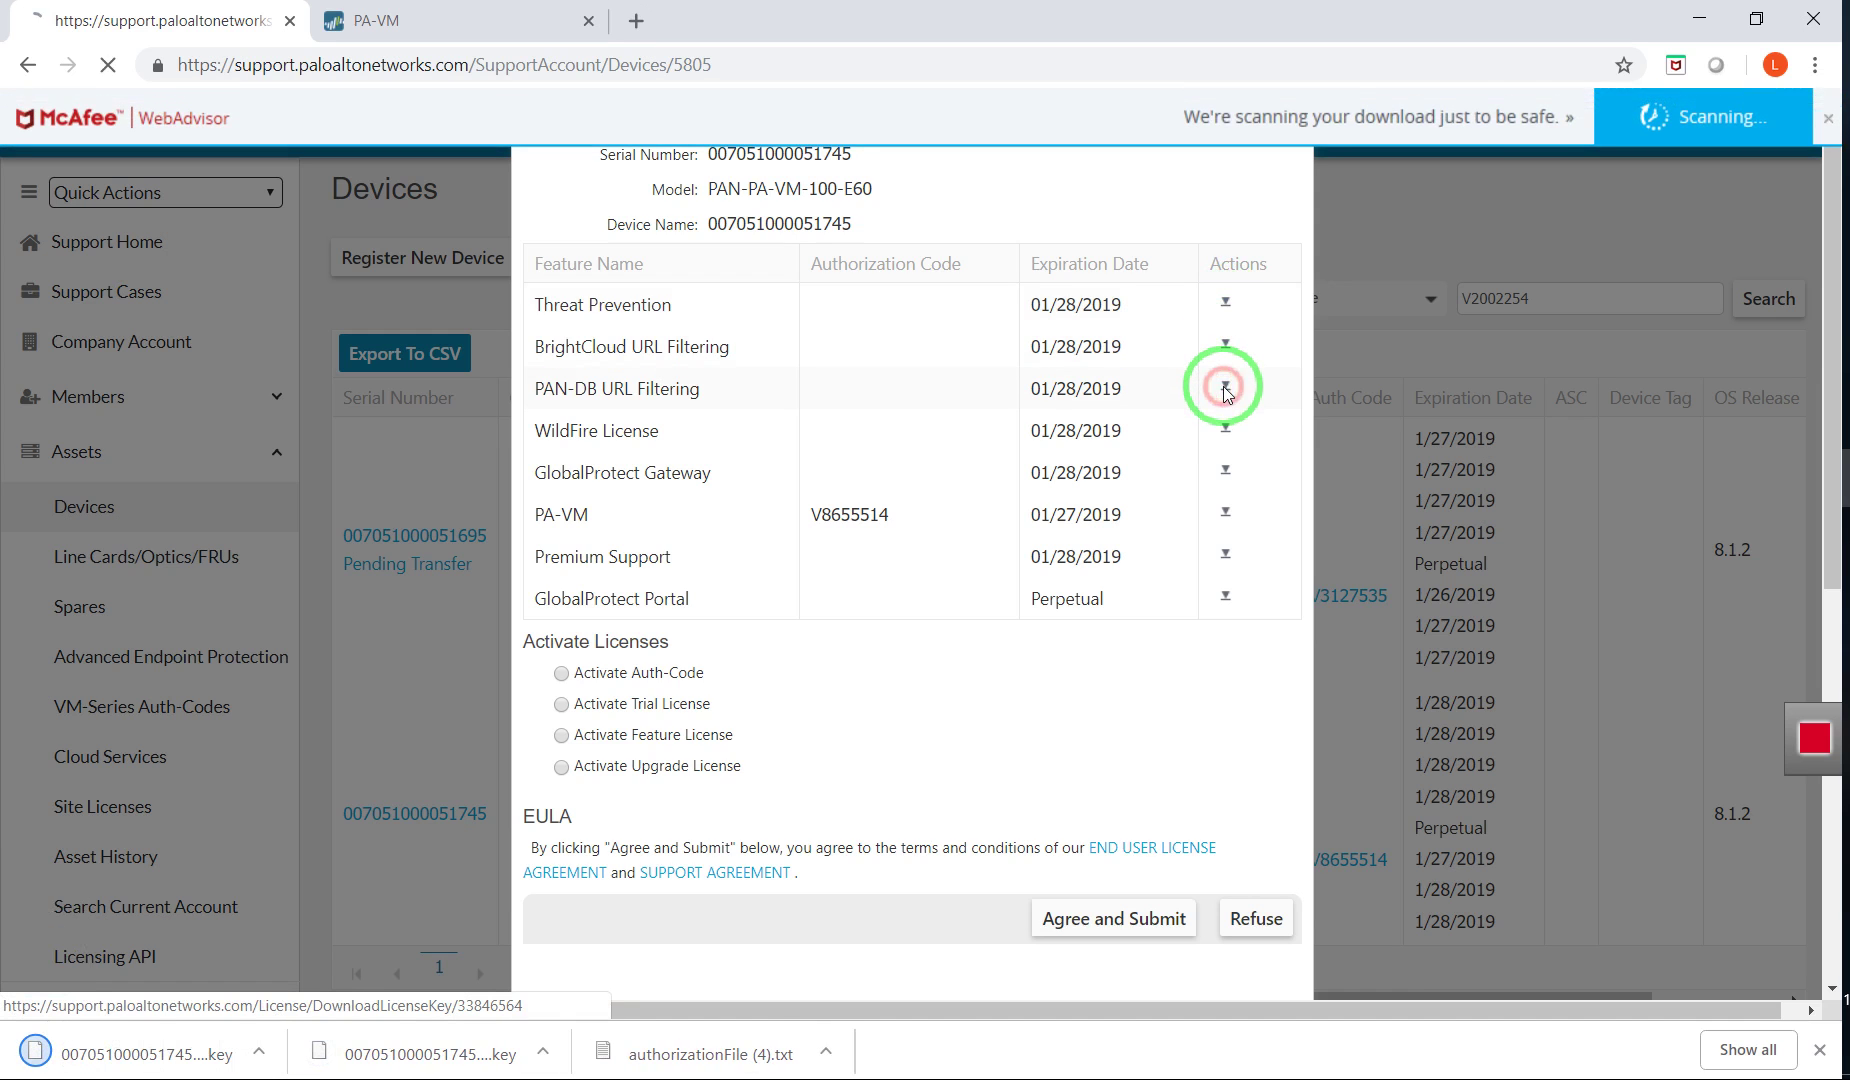
pyautogui.click(1227, 472)
pyautogui.click(1230, 514)
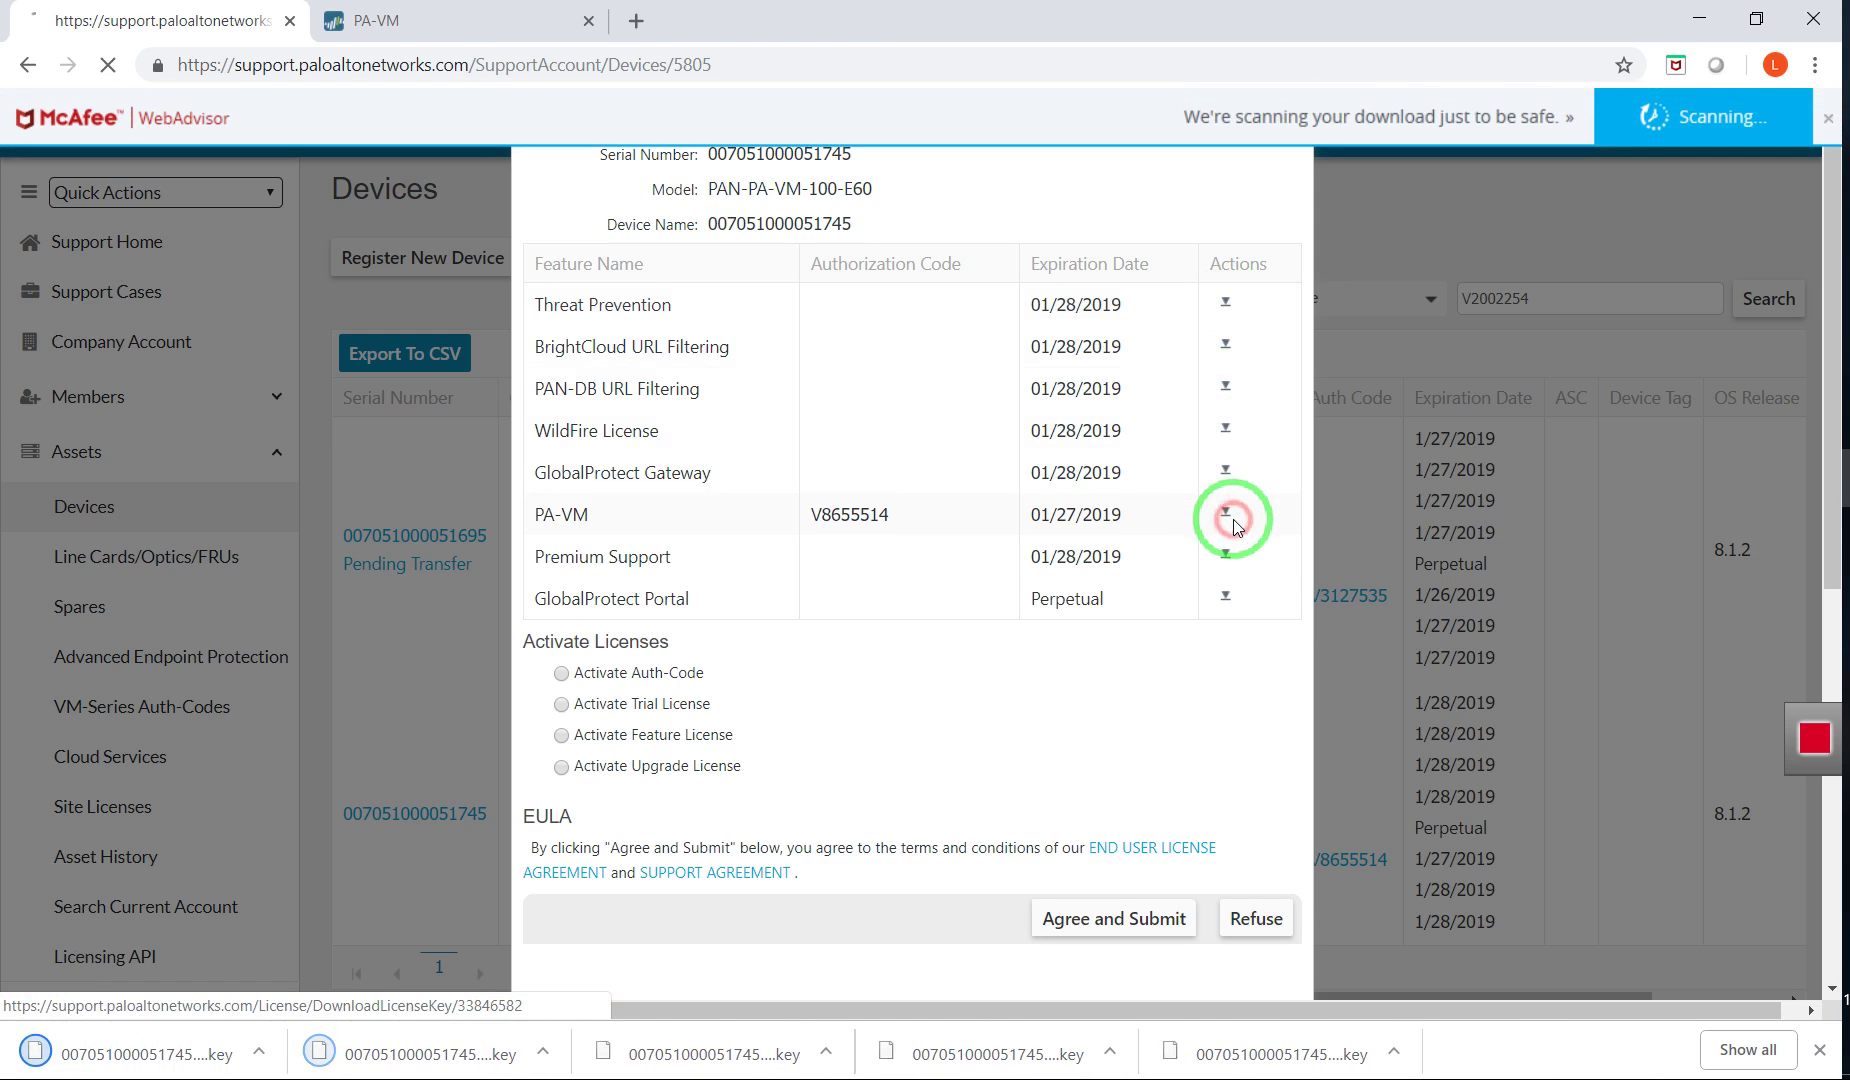
pyautogui.click(1227, 556)
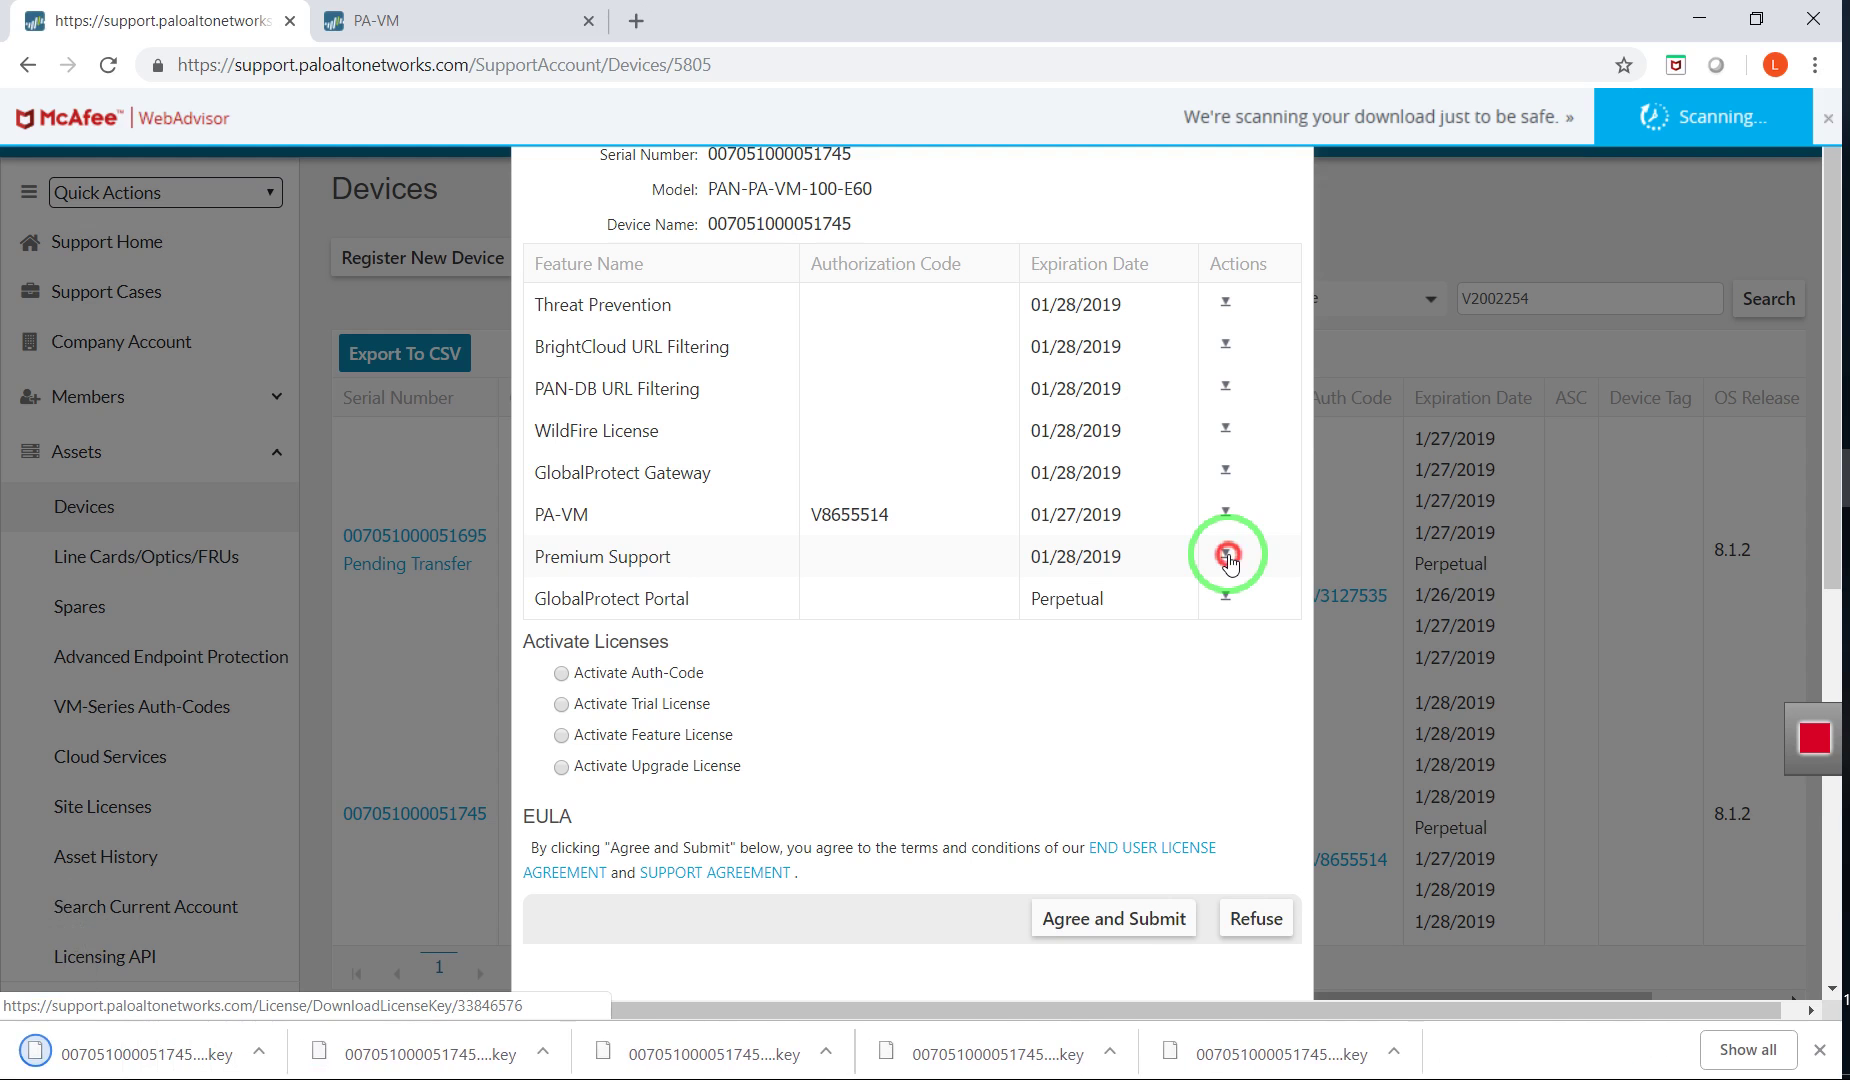
pyautogui.click(1228, 598)
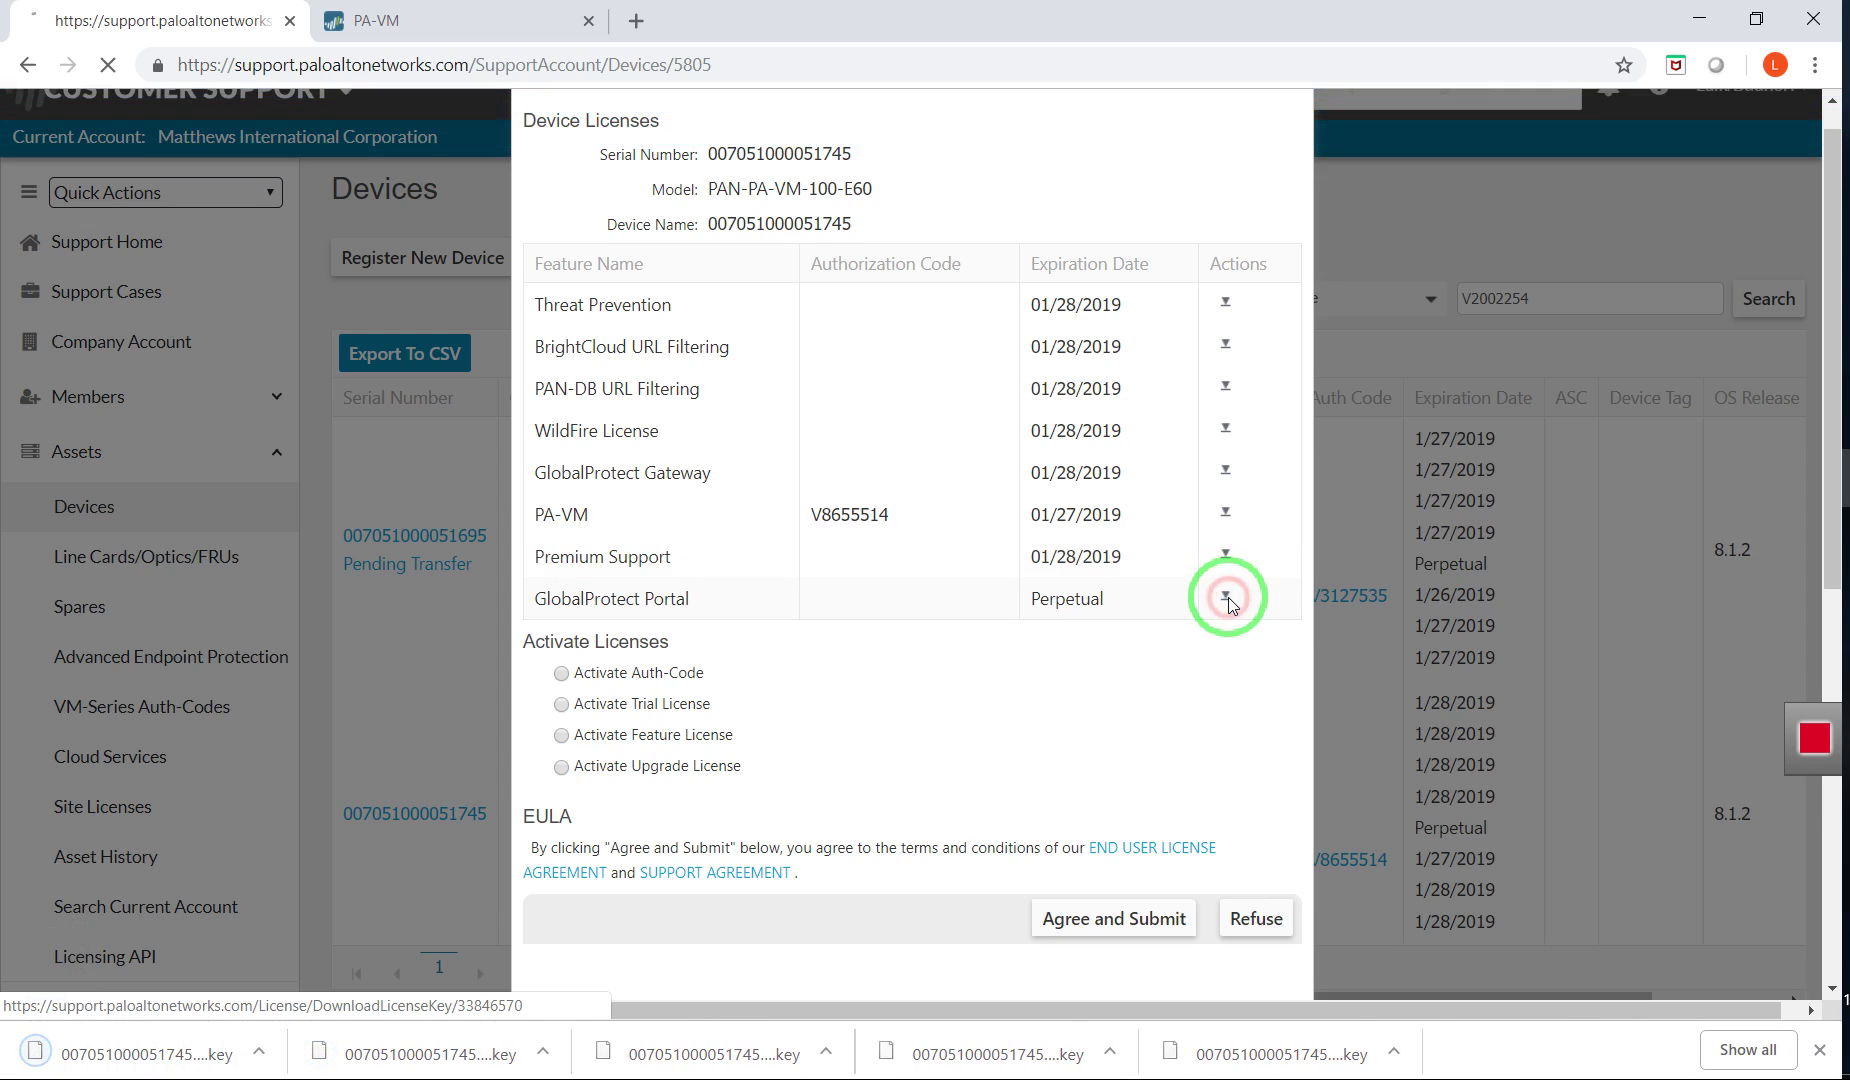
pyautogui.moveTo(1825, 250); pyautogui.dragTo(1820, 172)
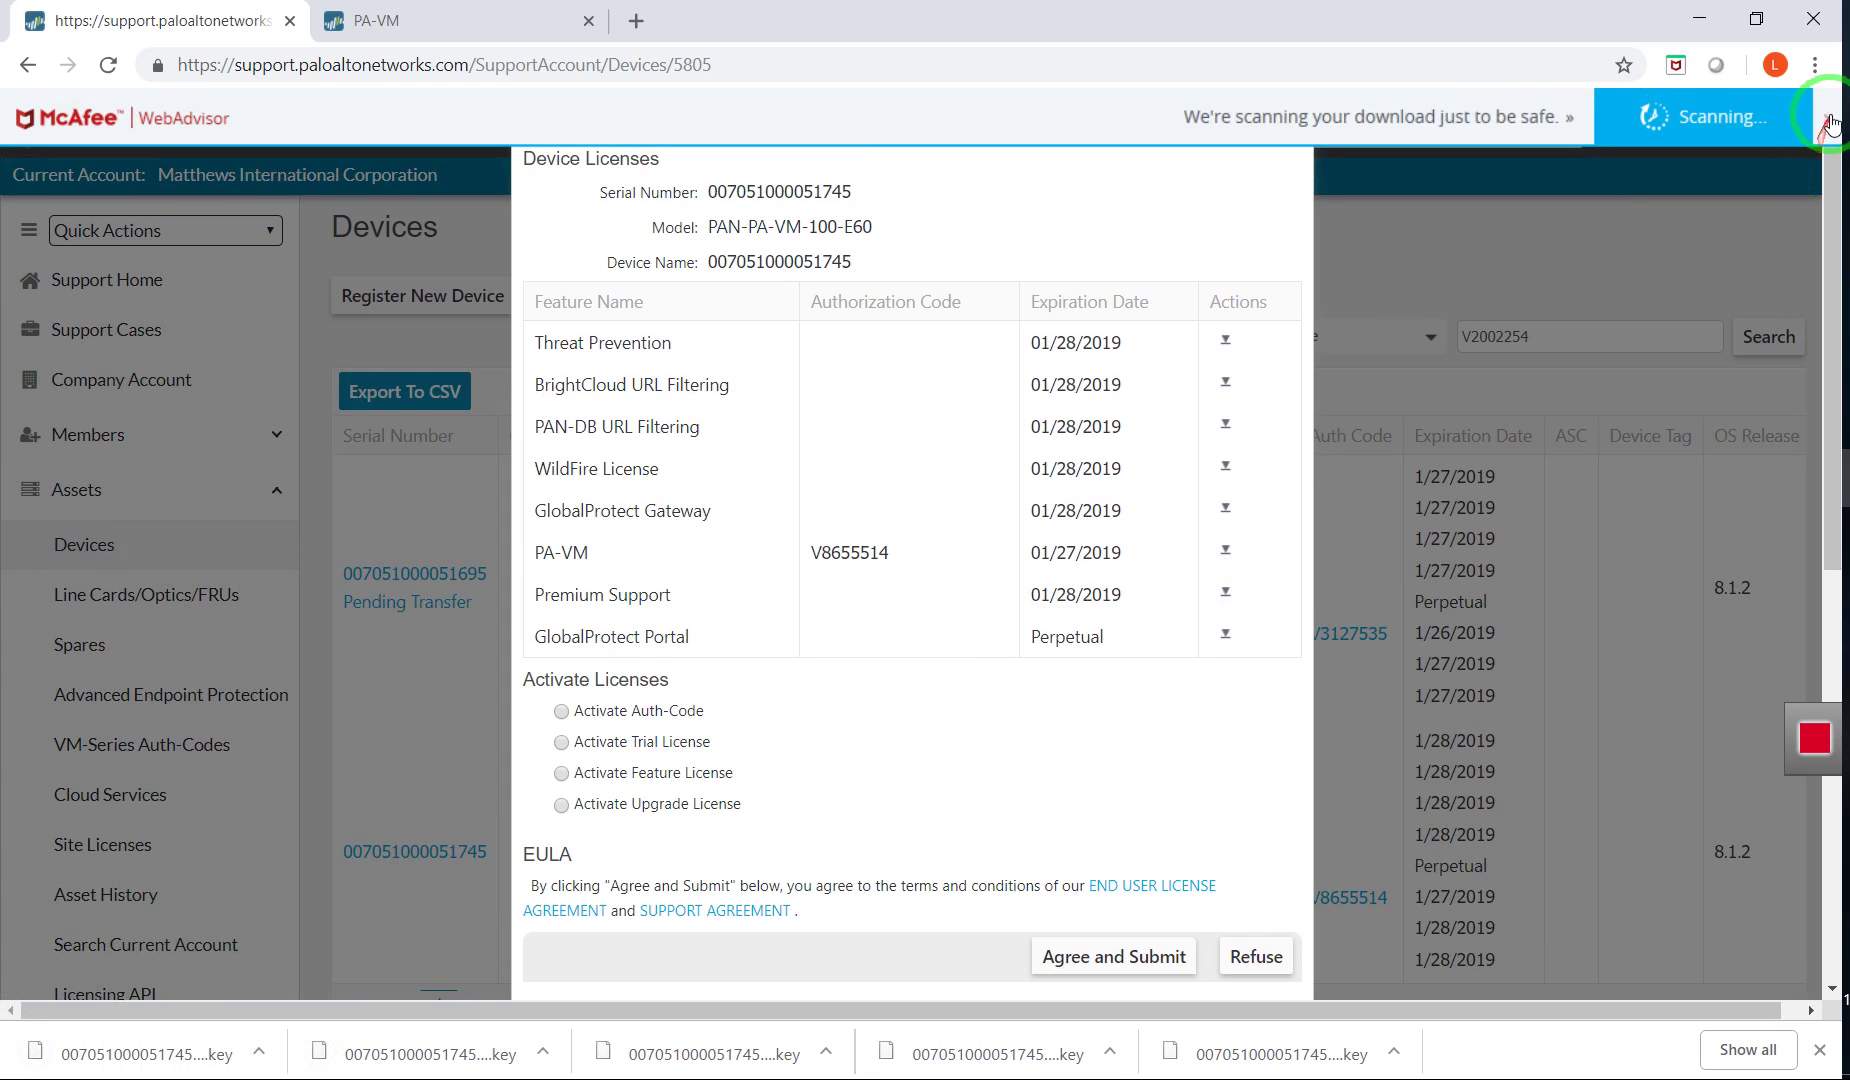
pyautogui.click(1833, 121)
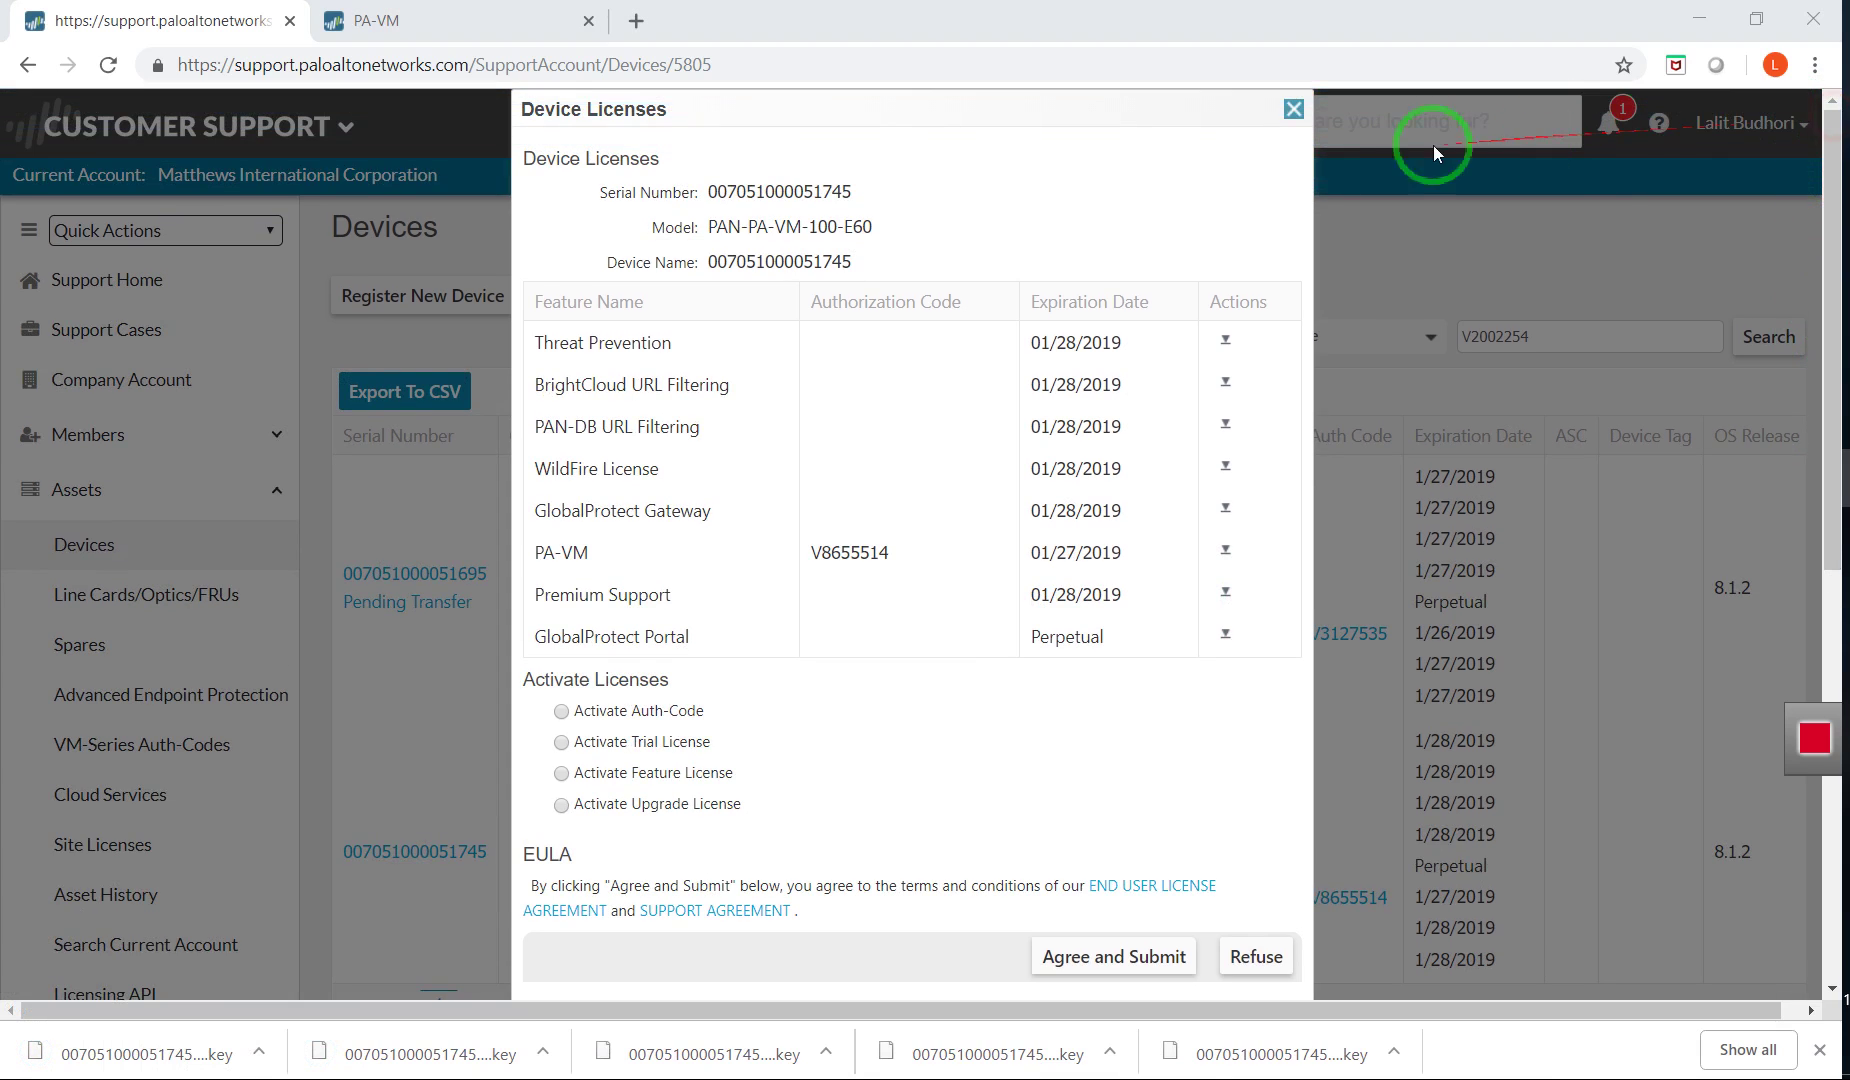
pyautogui.click(1294, 110)
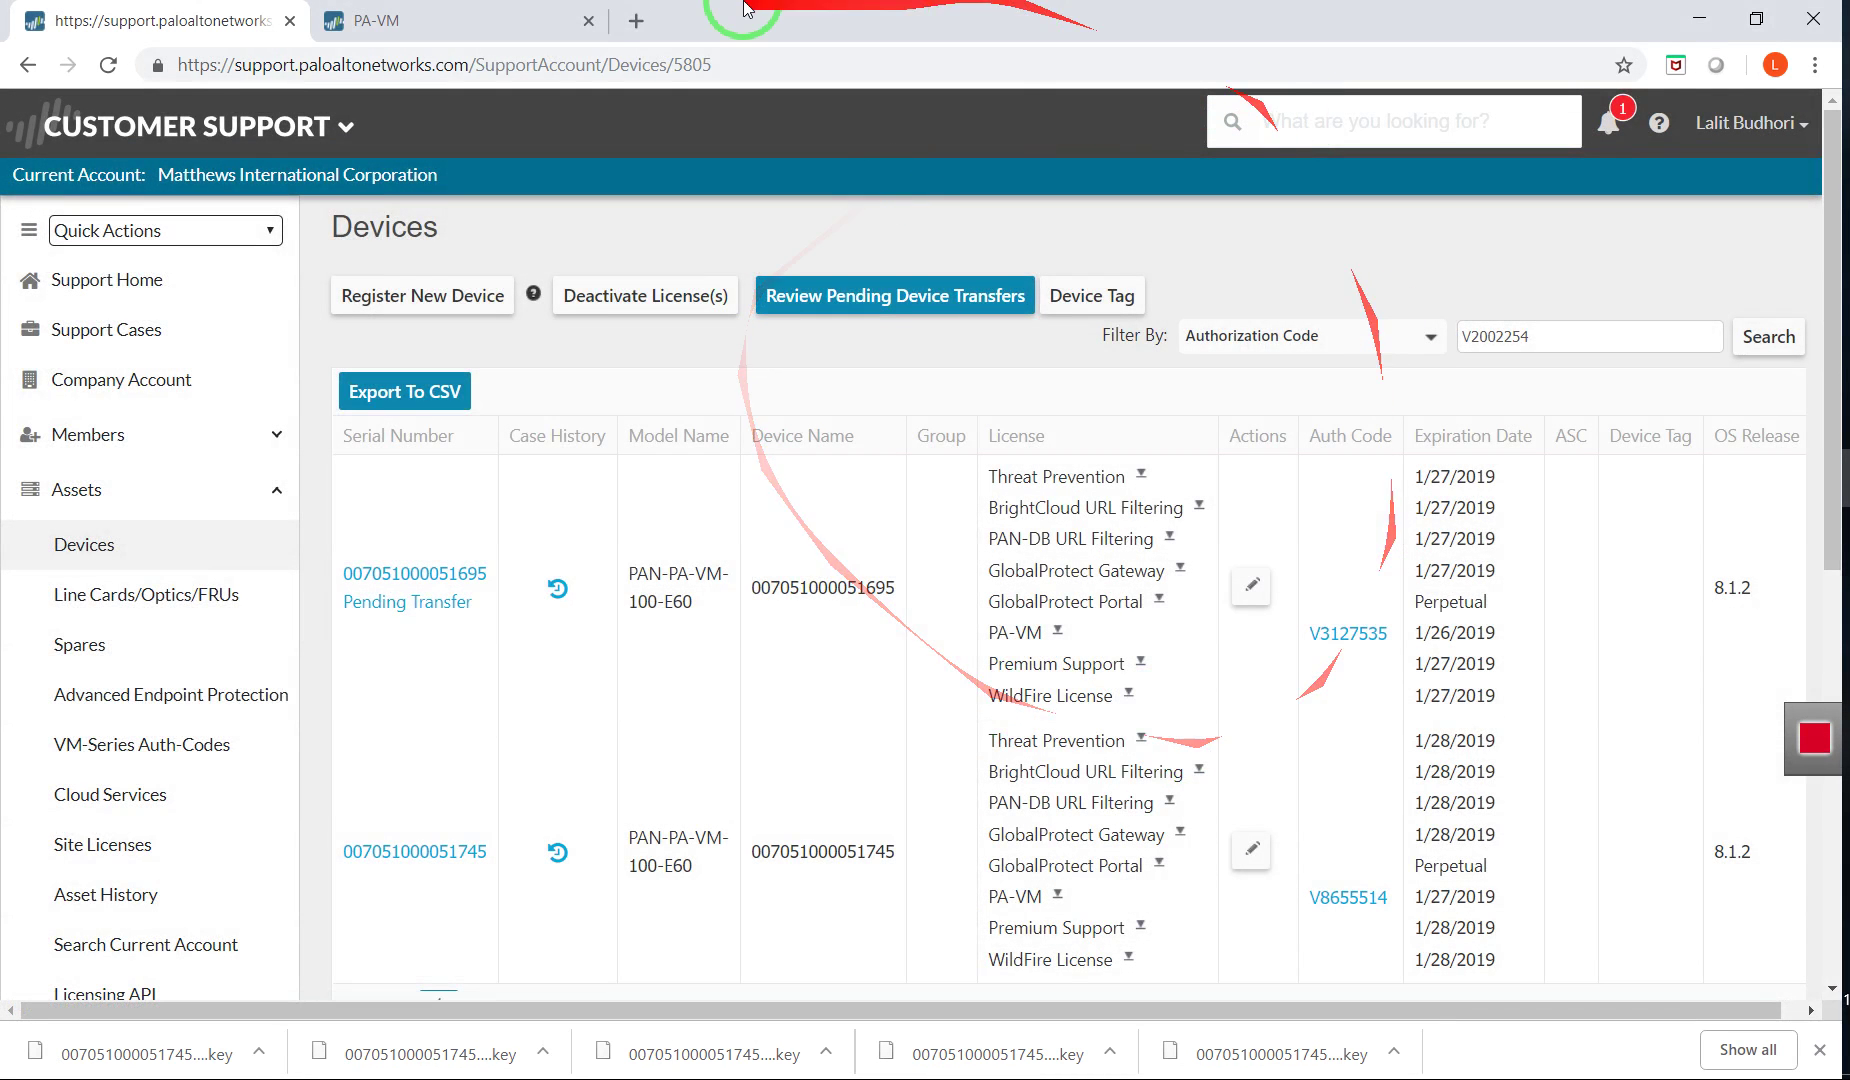
# Switch to File Explorer, open the Downloads folder and sort its files by date.
pyautogui.click(481, 8)
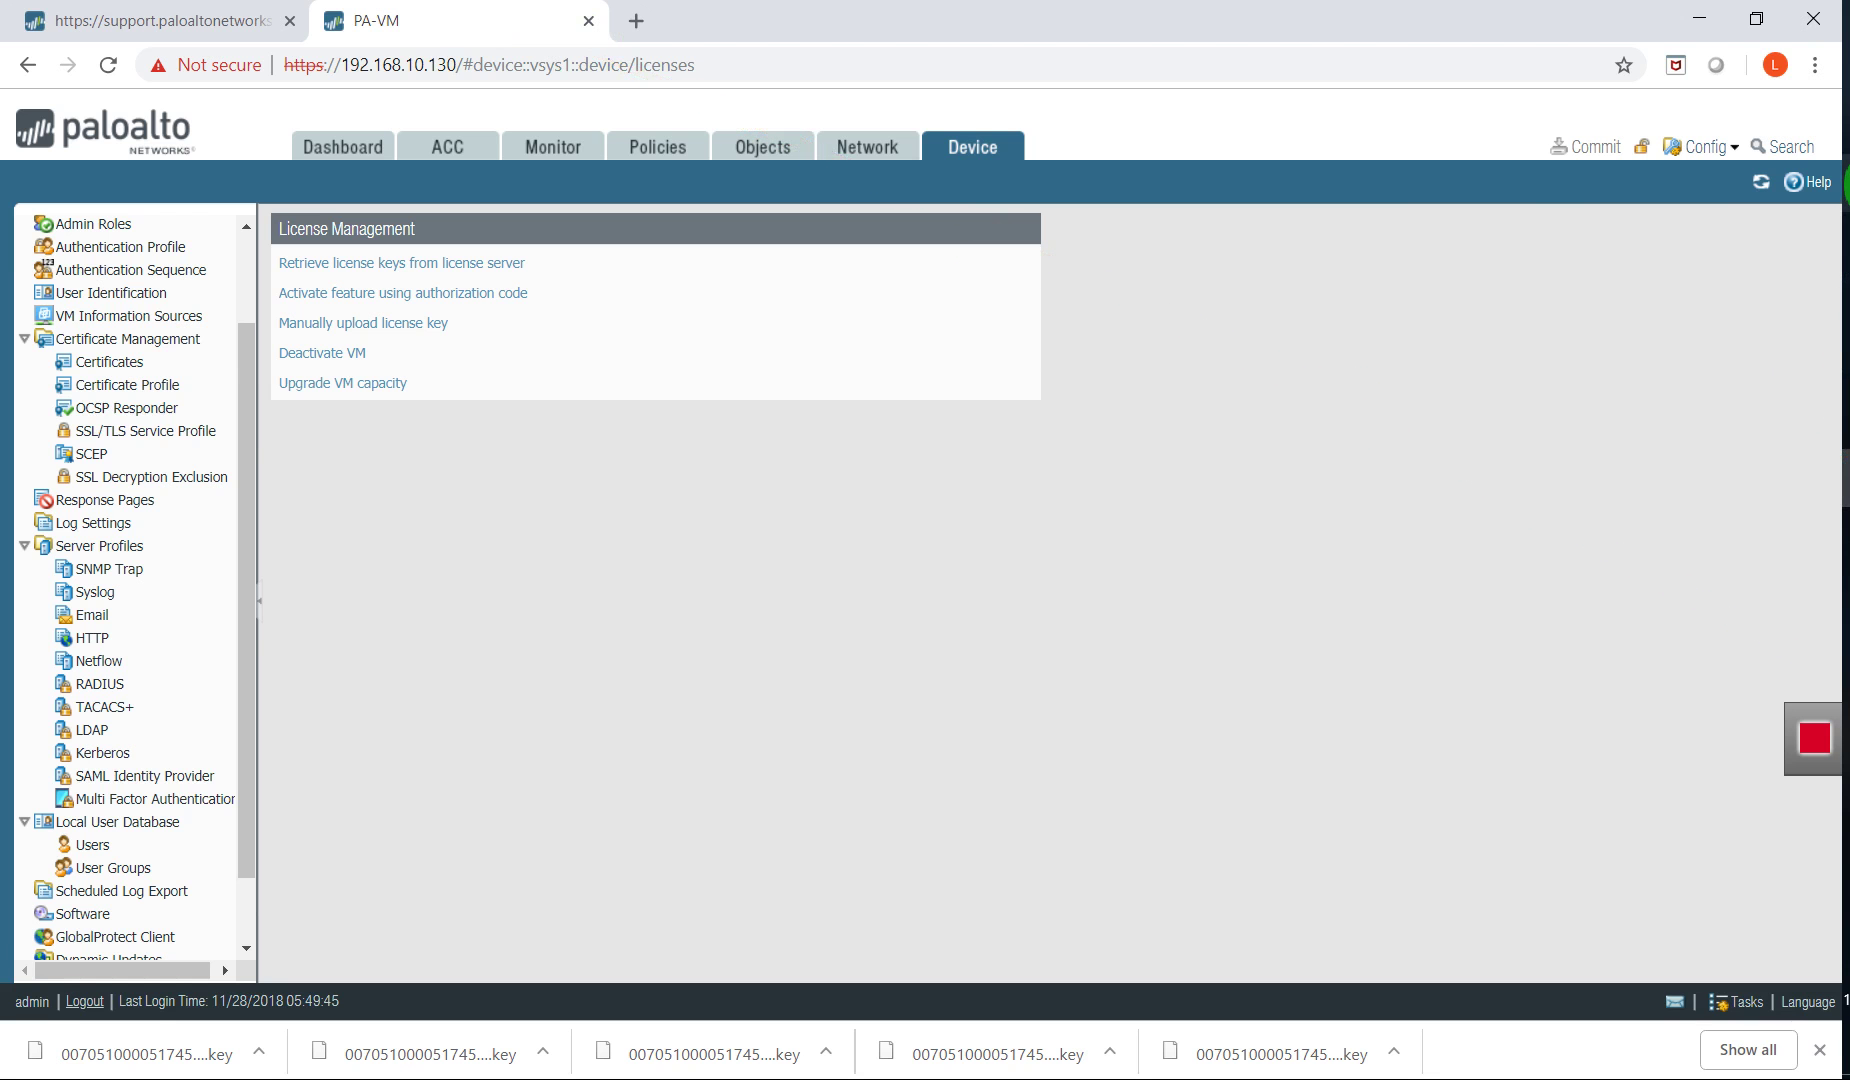
pyautogui.hotkey('alt', 'Tab')
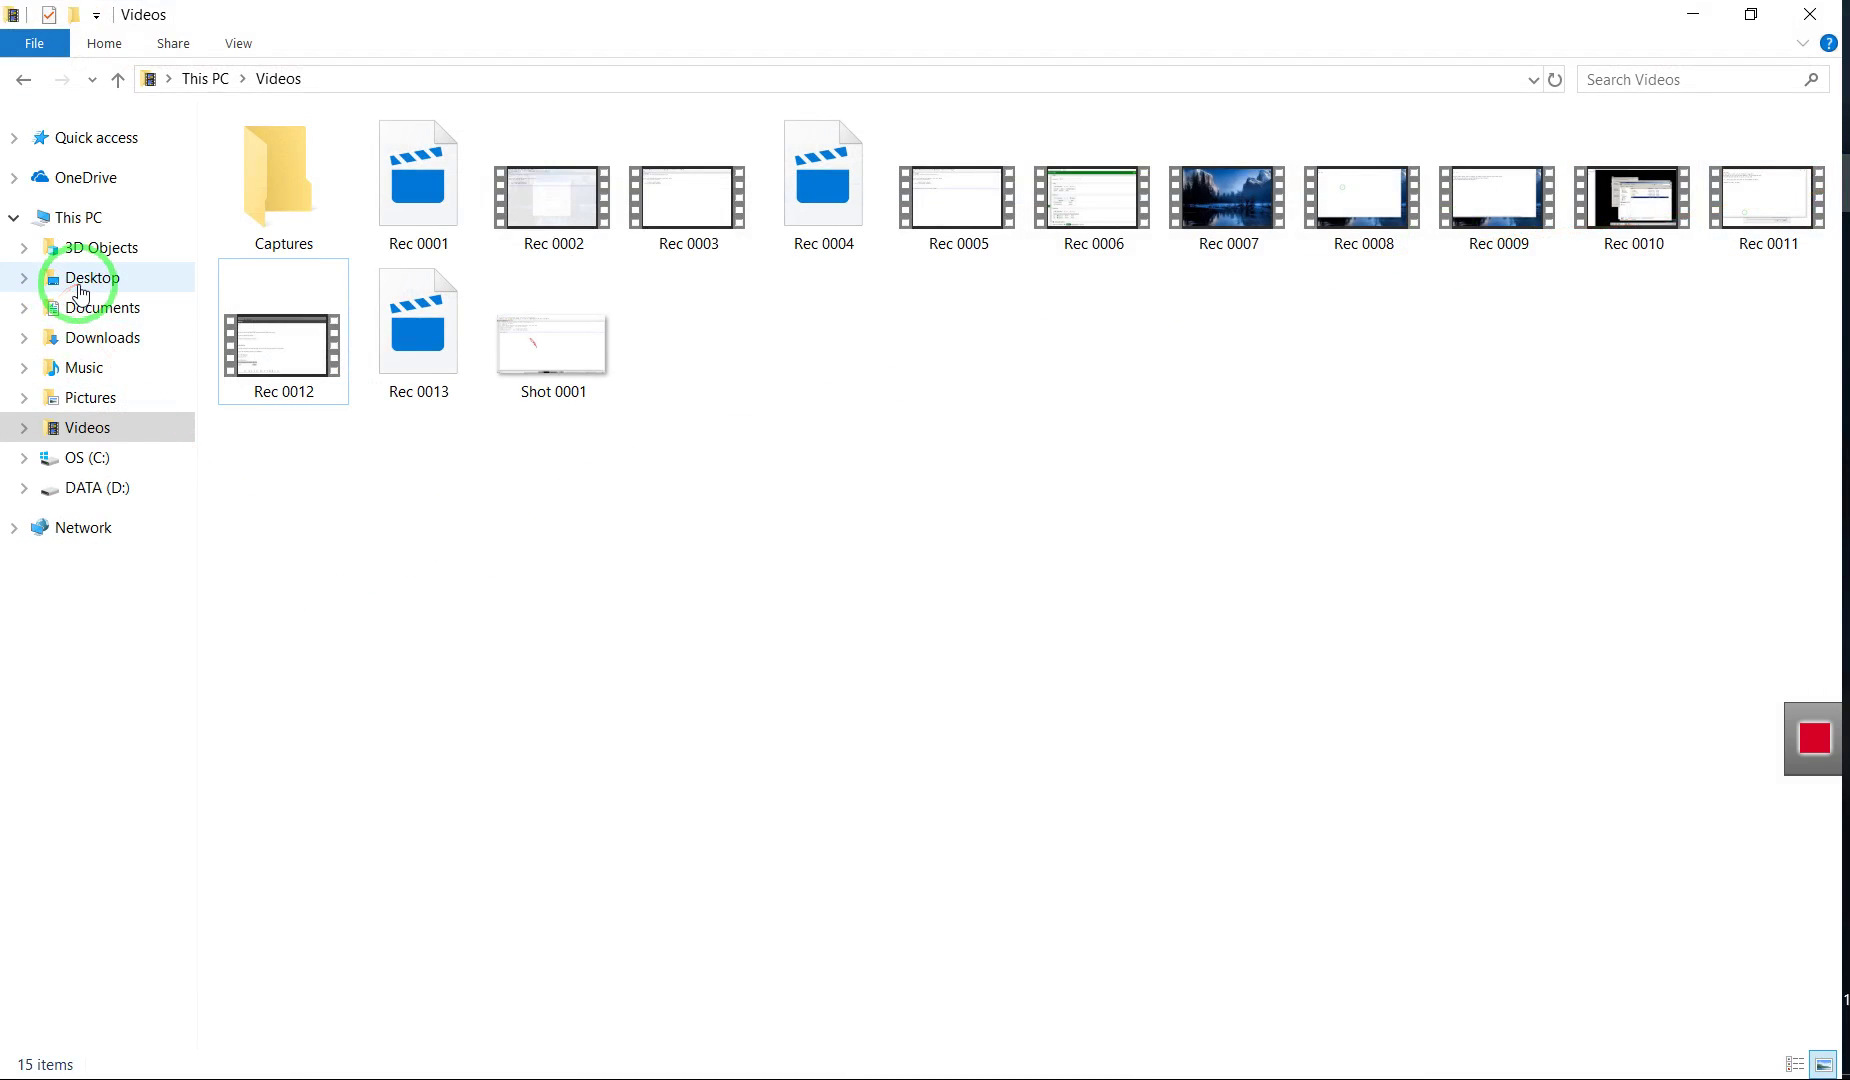
pyautogui.click(95, 337)
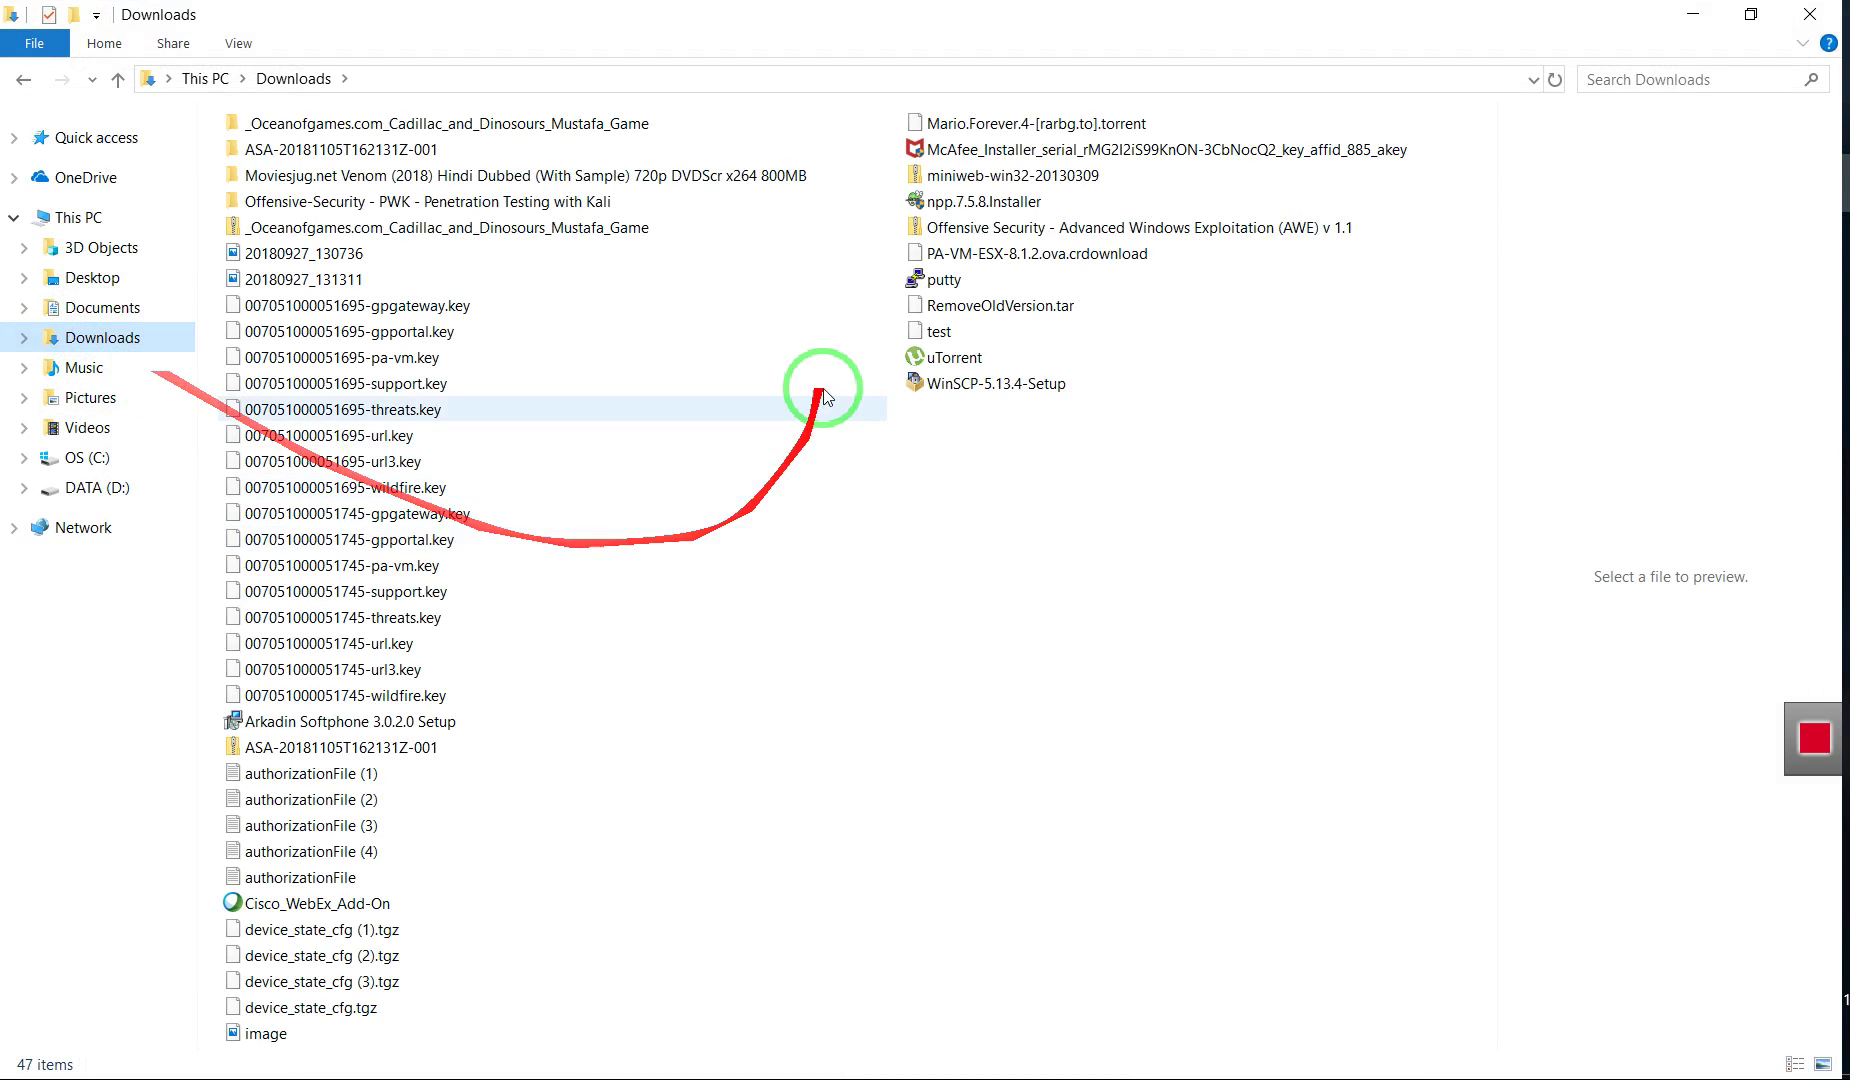
pyautogui.click(1238, 502)
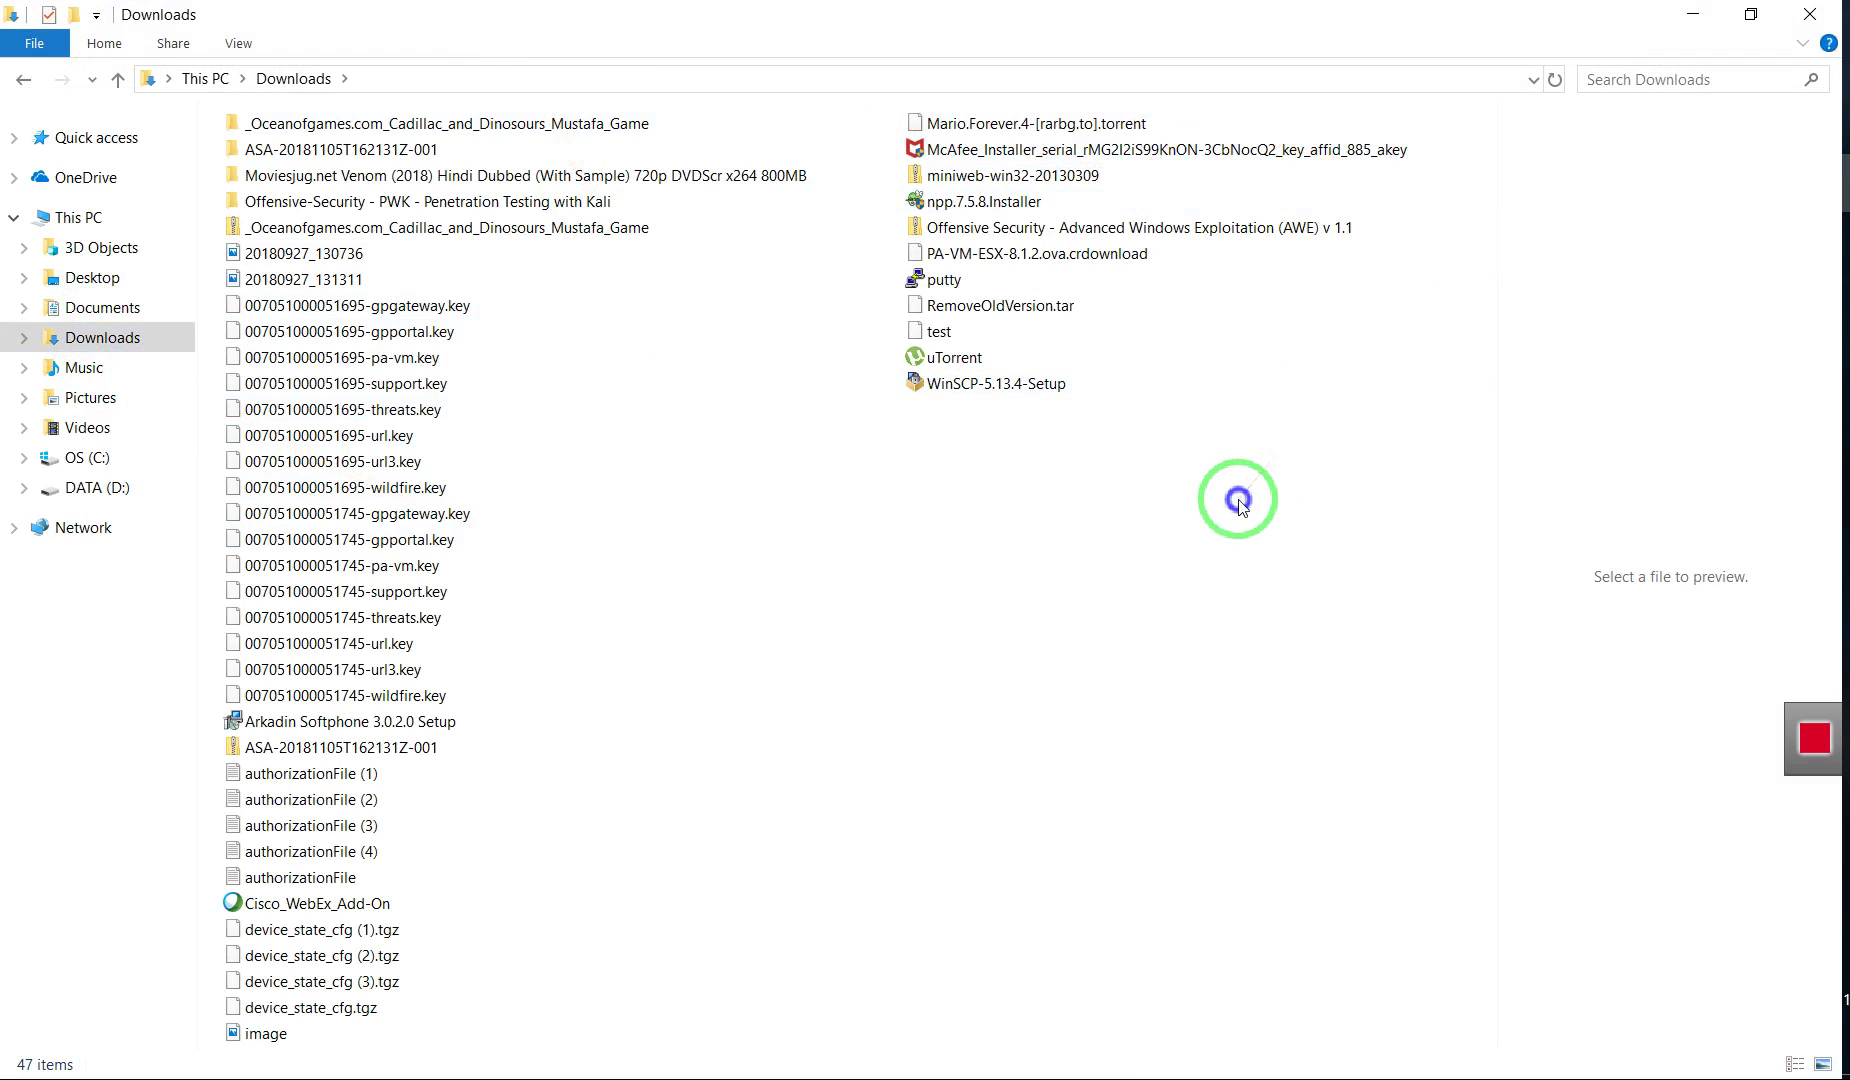
pyautogui.rightClick(1238, 502)
pyautogui.moveTo(1420, 548)
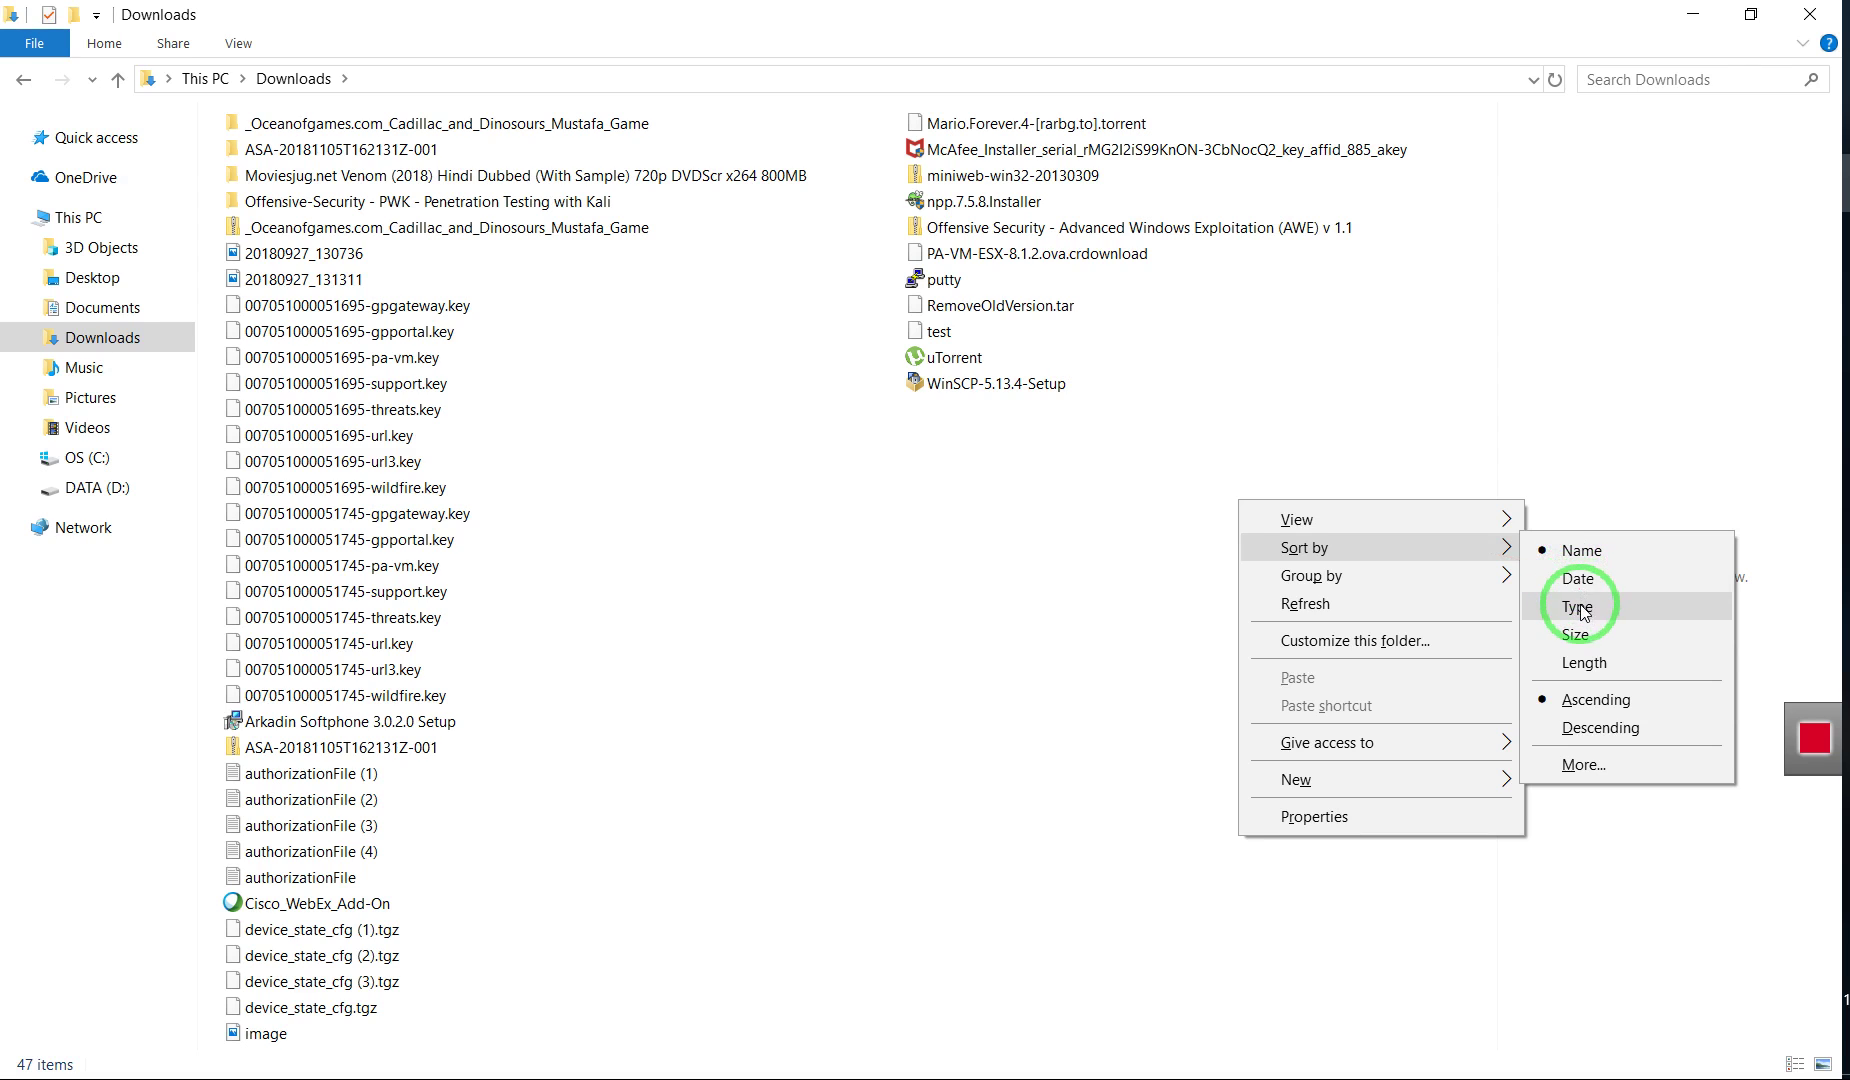
pyautogui.click(1612, 620)
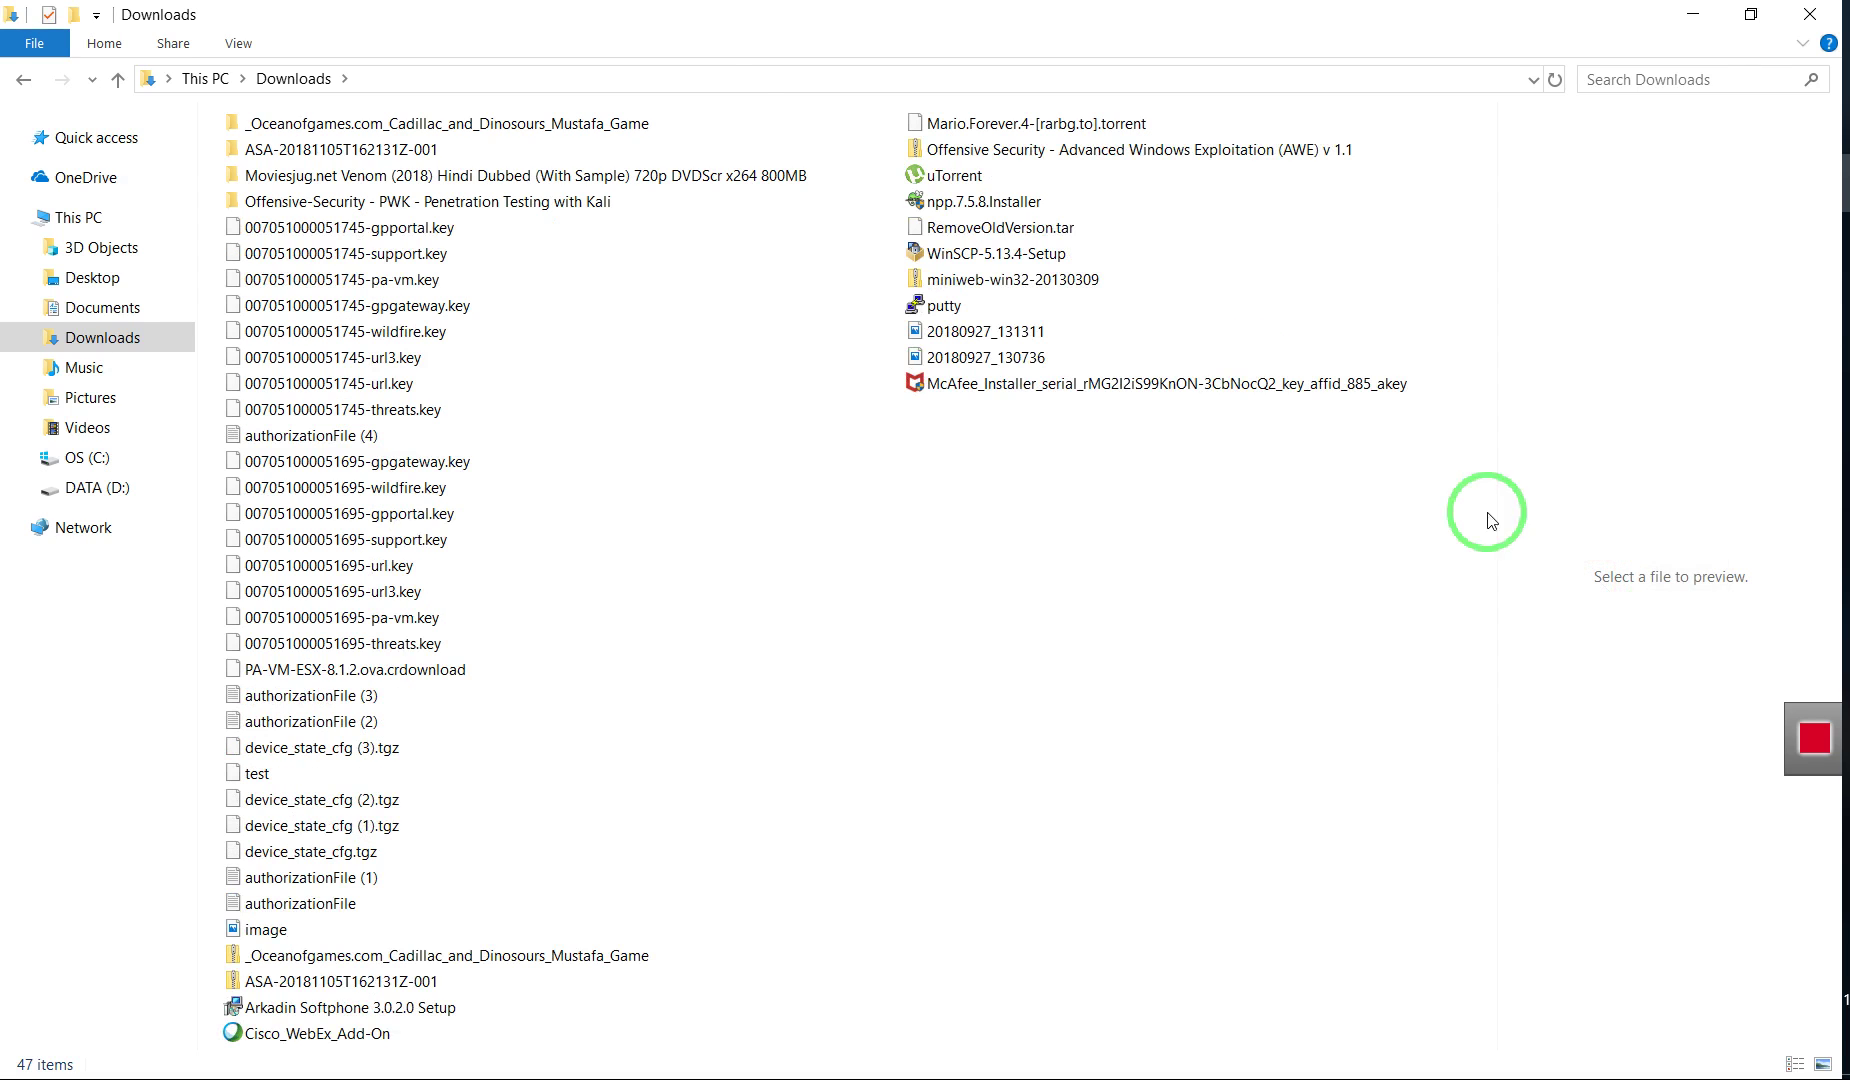
# Select the newly registered device's eight license key files together with authorizationFile (4) in Downloads and cut them.
pyautogui.rightClick(1135, 545)
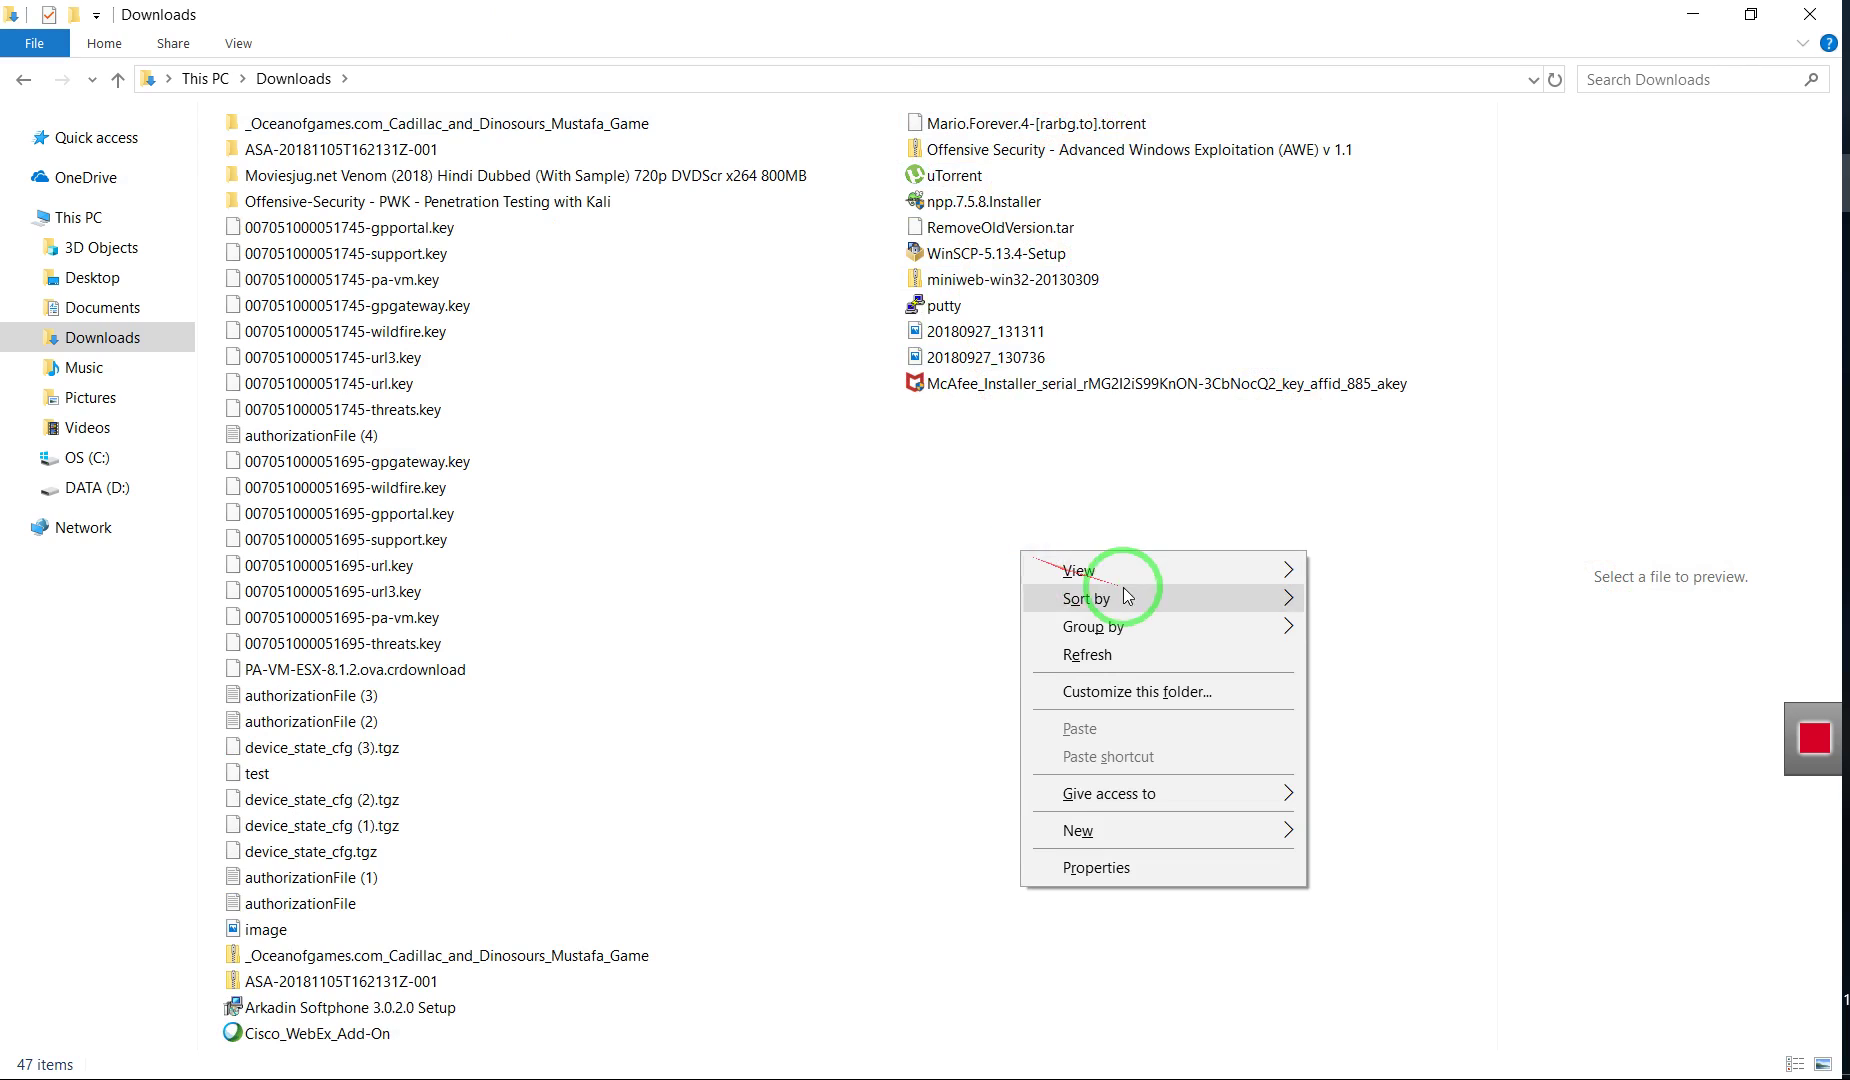
pyautogui.click(352, 235)
pyautogui.hotkey('shift', 'Down')
pyautogui.hotkey('shift', 'Down')
pyautogui.hotkey('shift', 'Down')
pyautogui.hotkey('shift', 'Down')
pyautogui.hotkey('shift', 'Down')
pyautogui.hotkey('shift', 'Down')
pyautogui.hotkey('shift', 'Down')
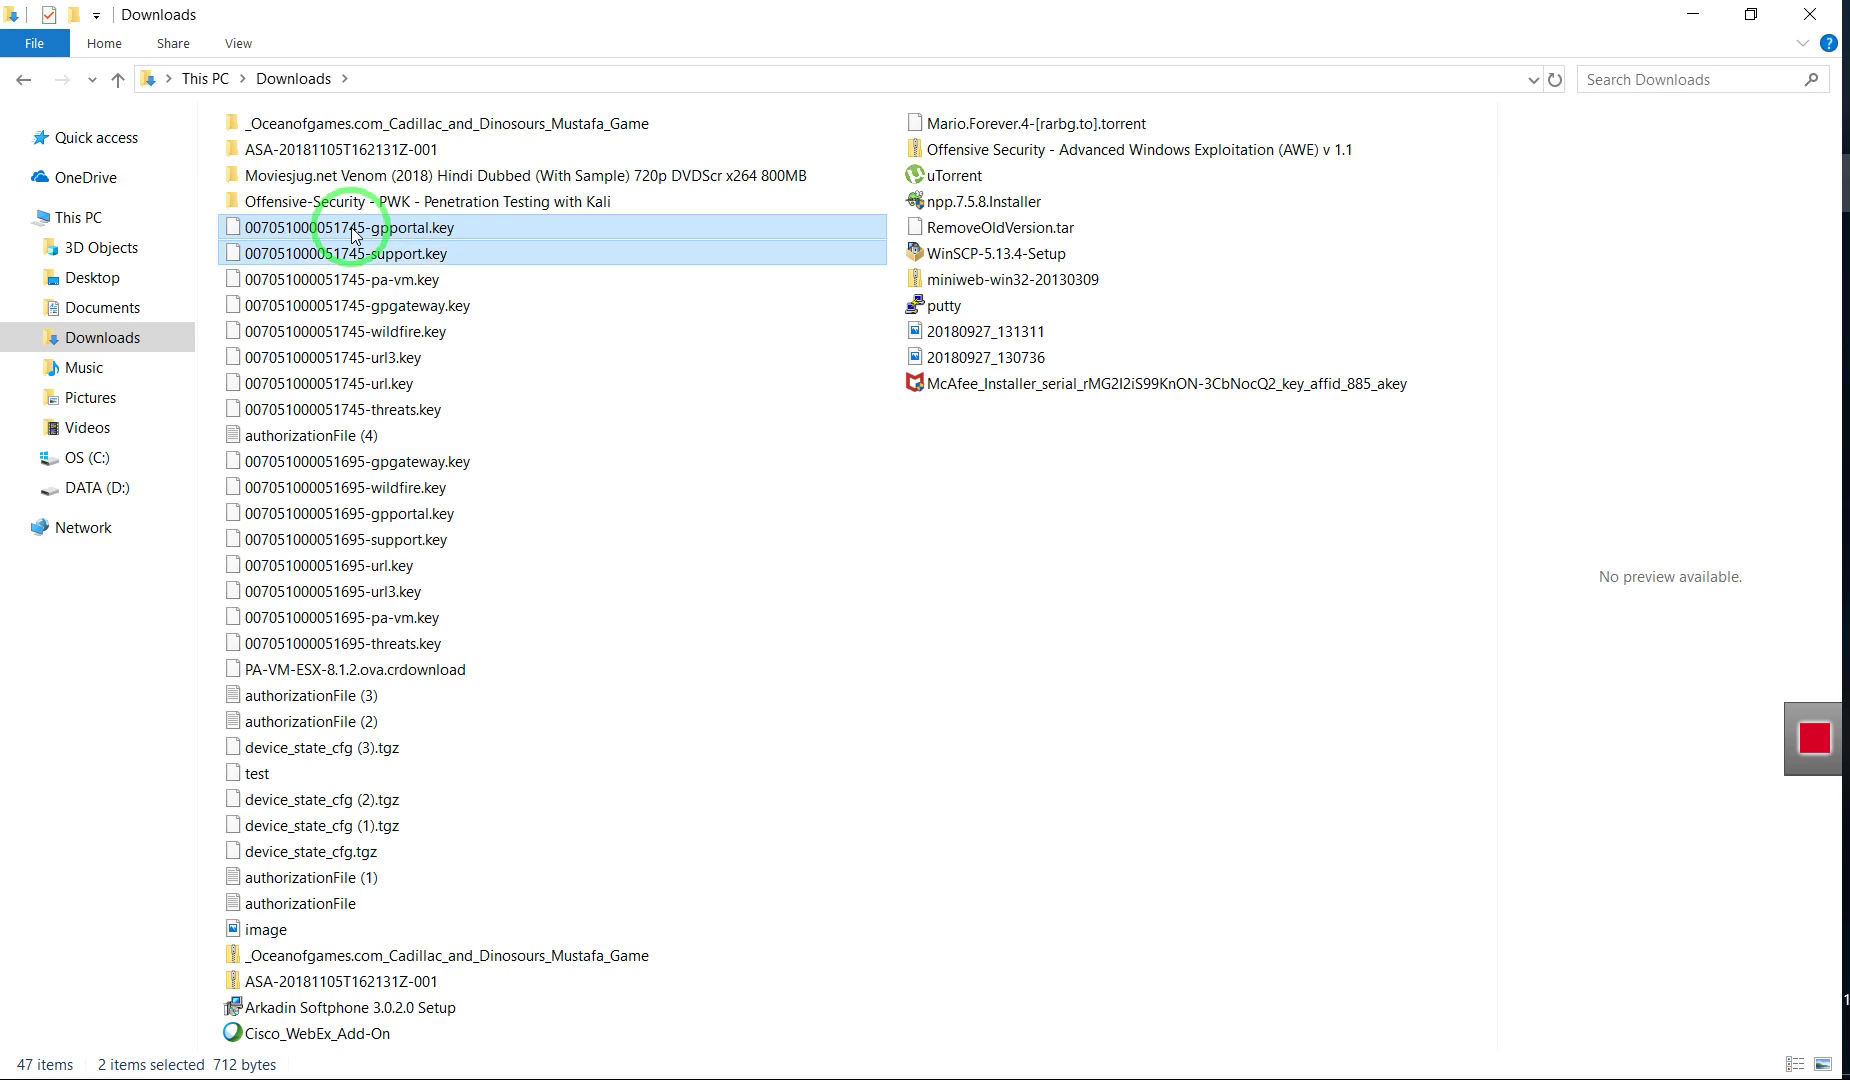
pyautogui.hotkey('shift', 'Down')
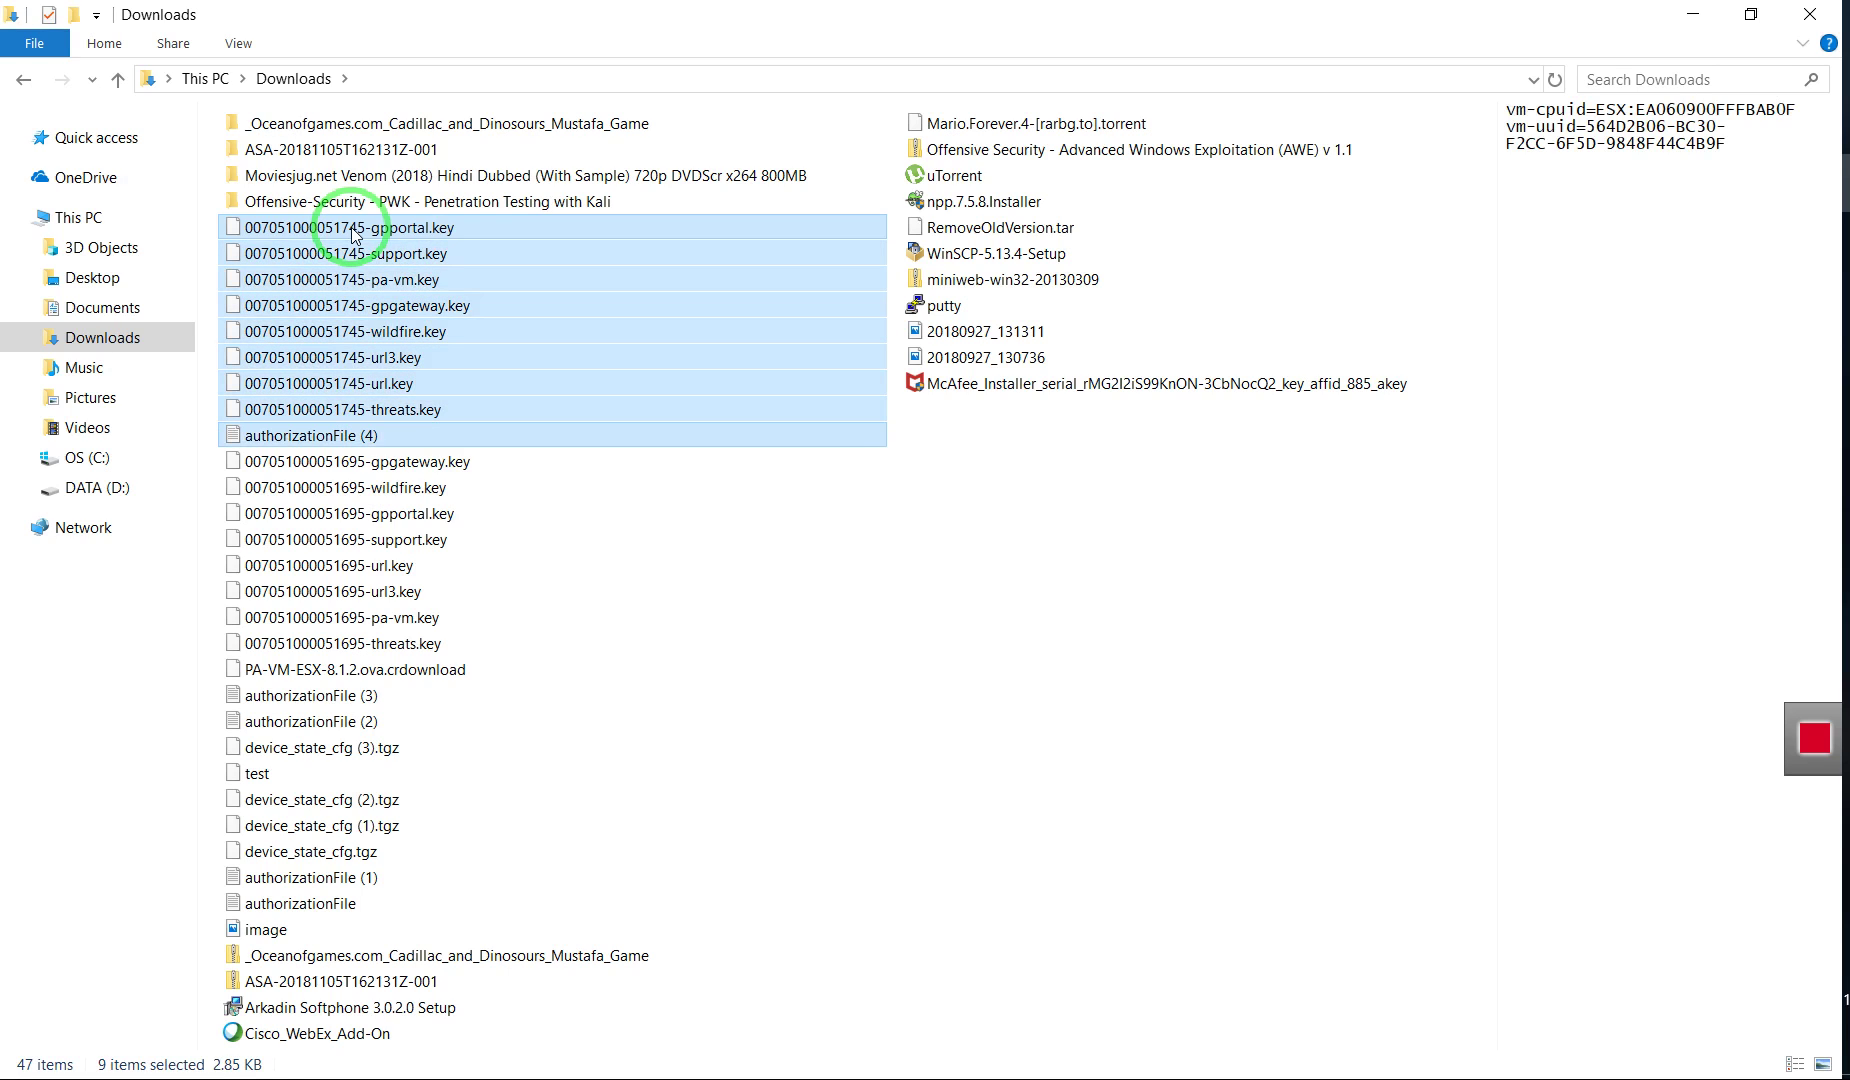
# Create a folder named License in Downloads and open it.
pyautogui.rightClick(683, 648)
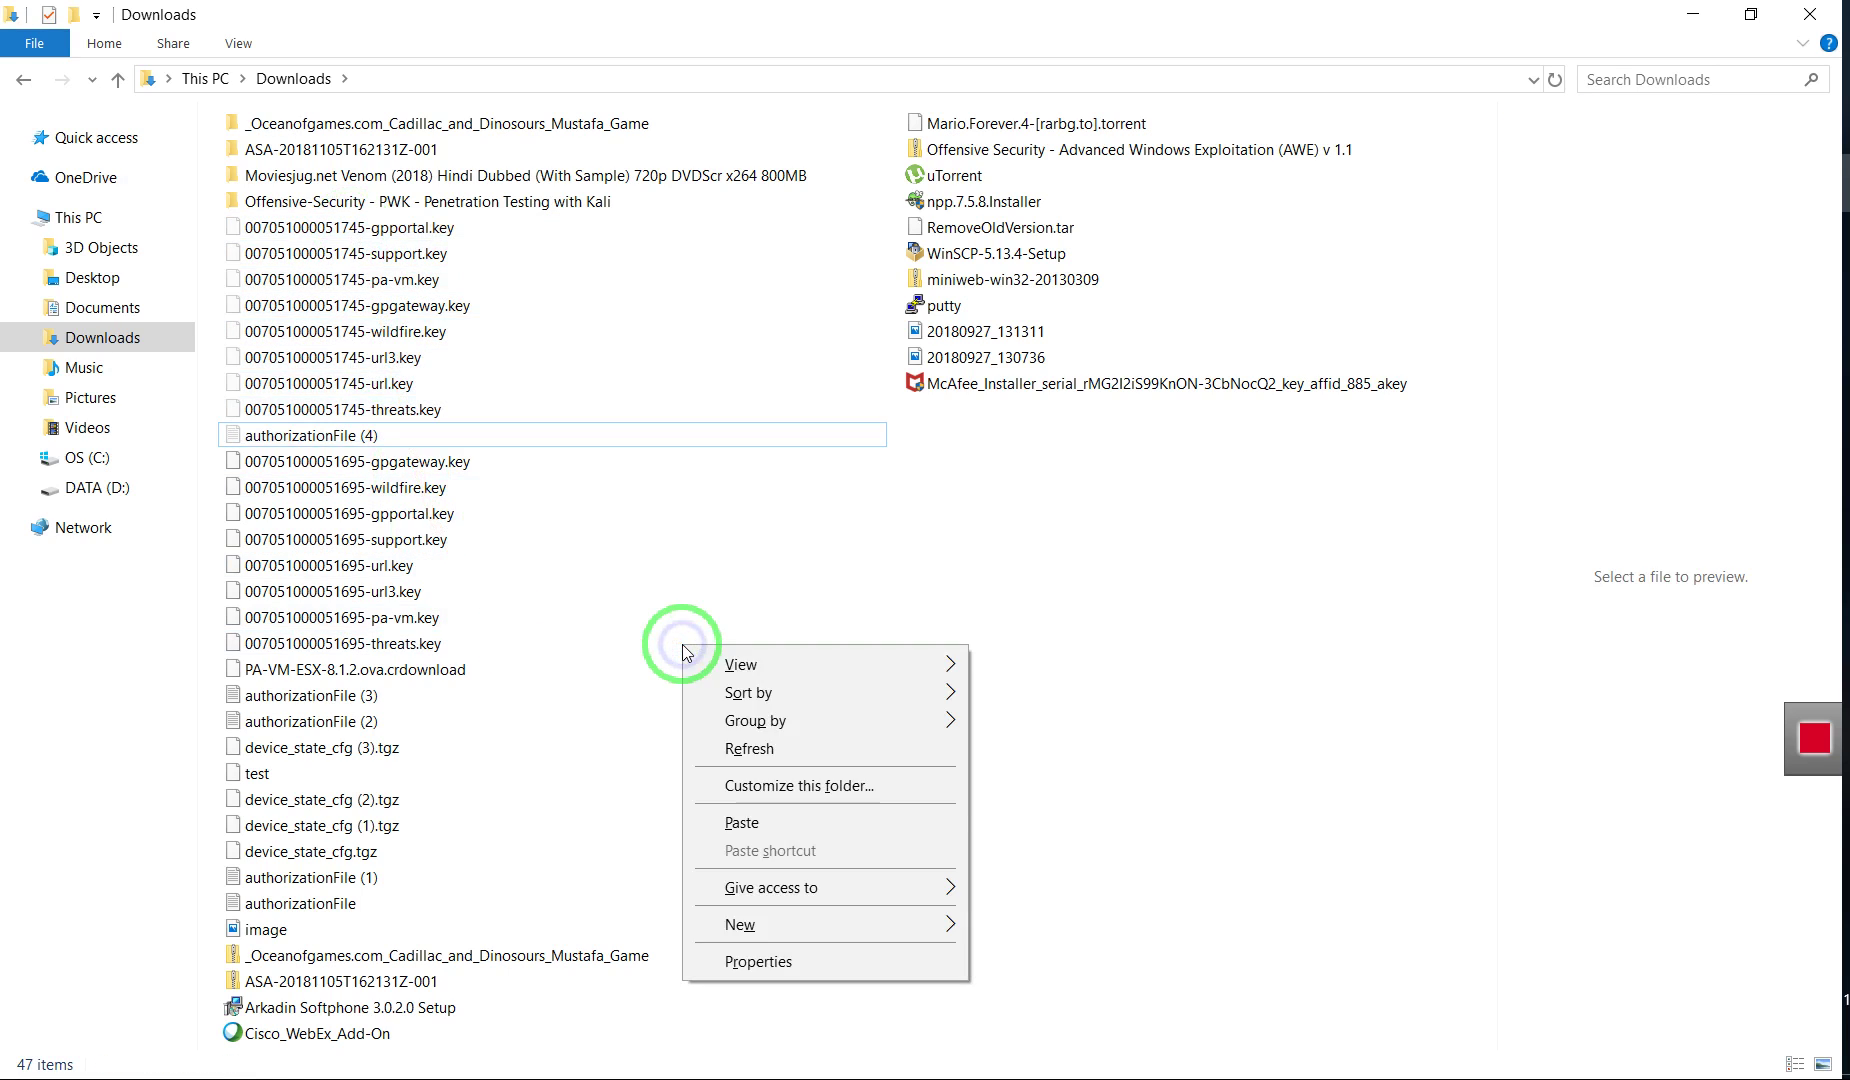
pyautogui.moveTo(838, 925)
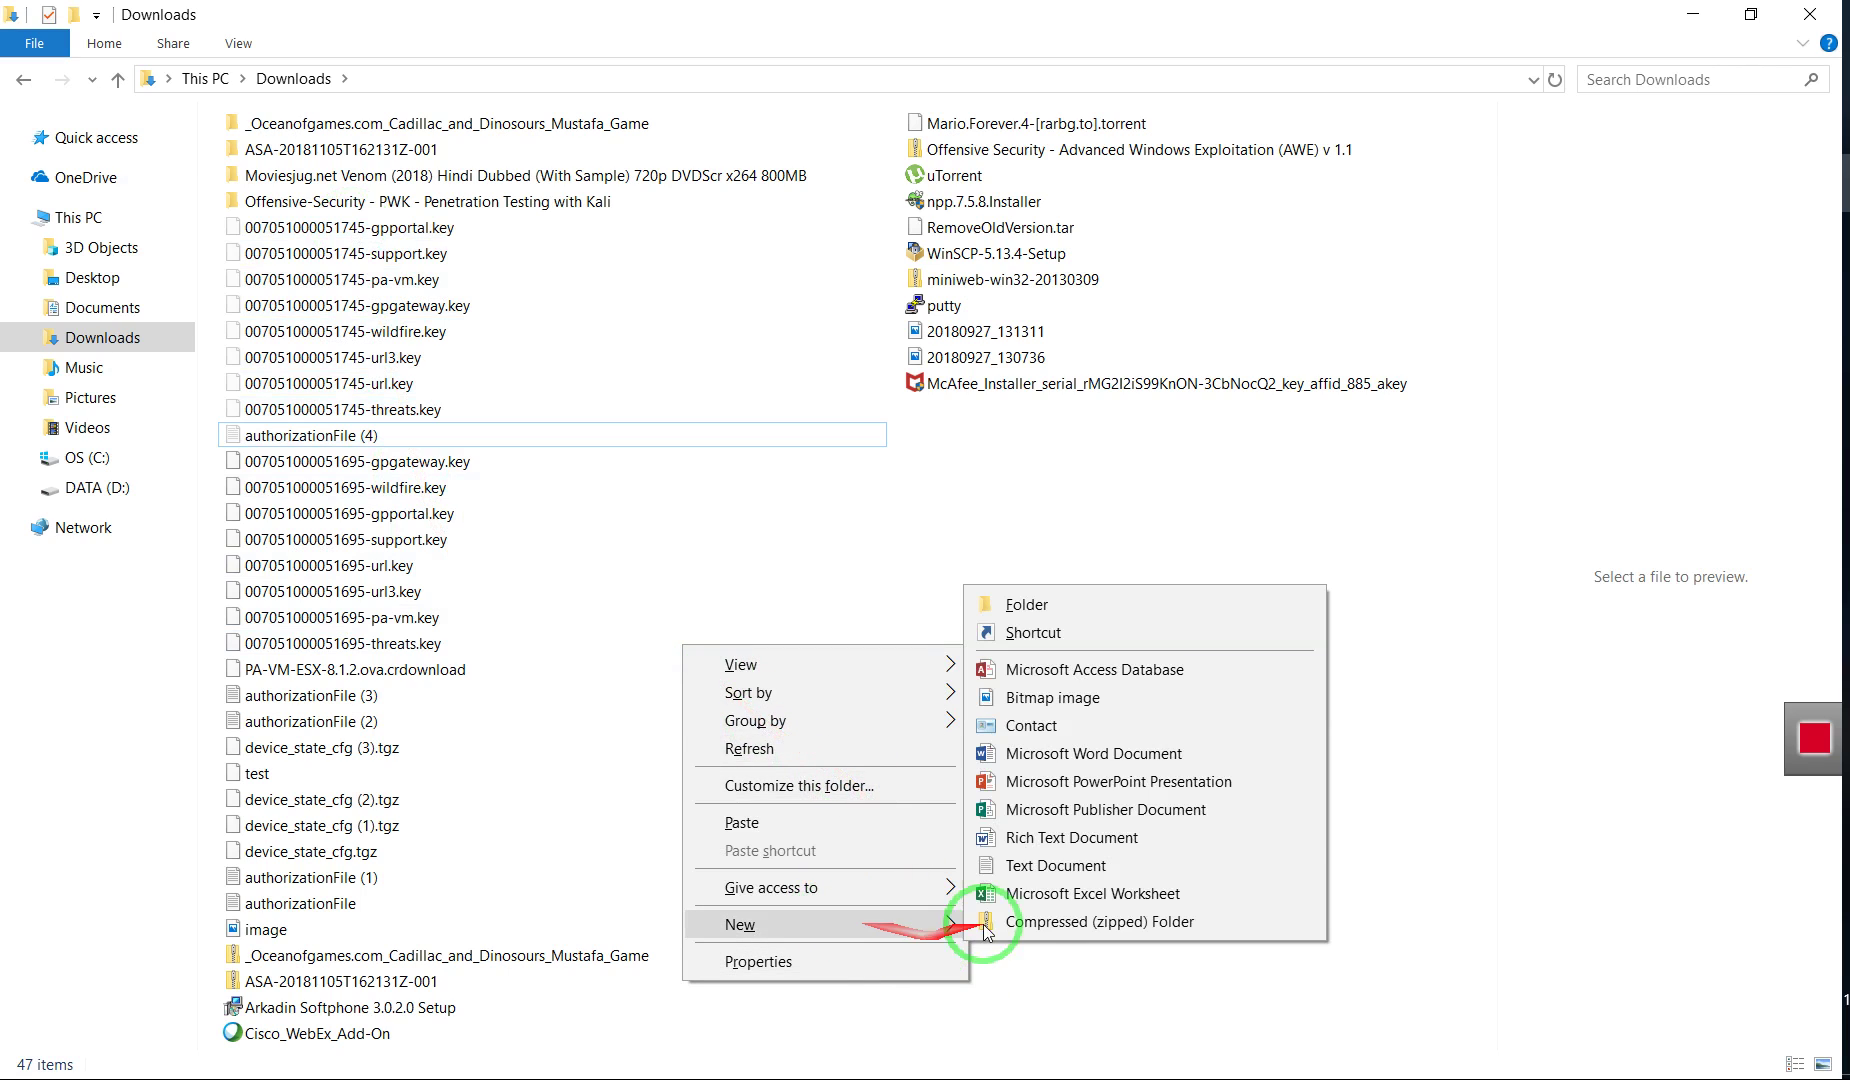
pyautogui.click(1051, 600)
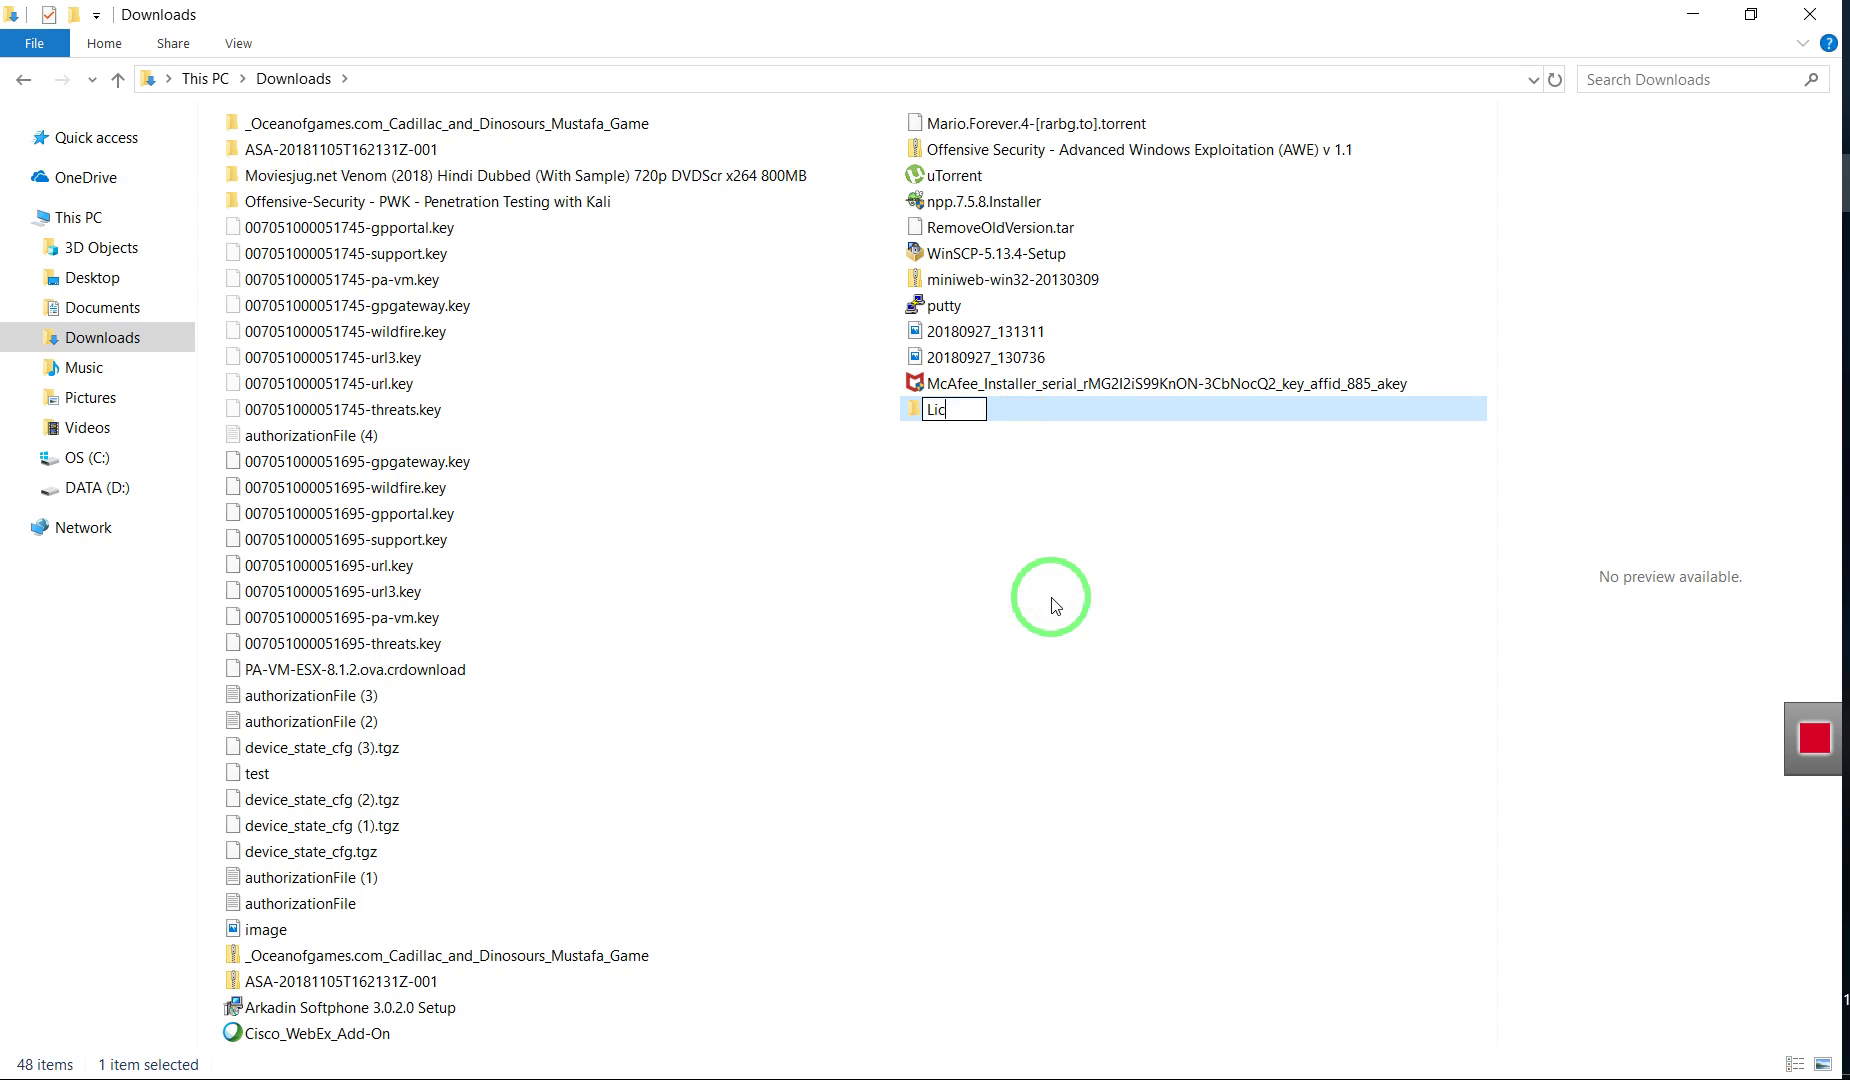
pyautogui.write('License')
pyautogui.press('Return')
pyautogui.press('Return')
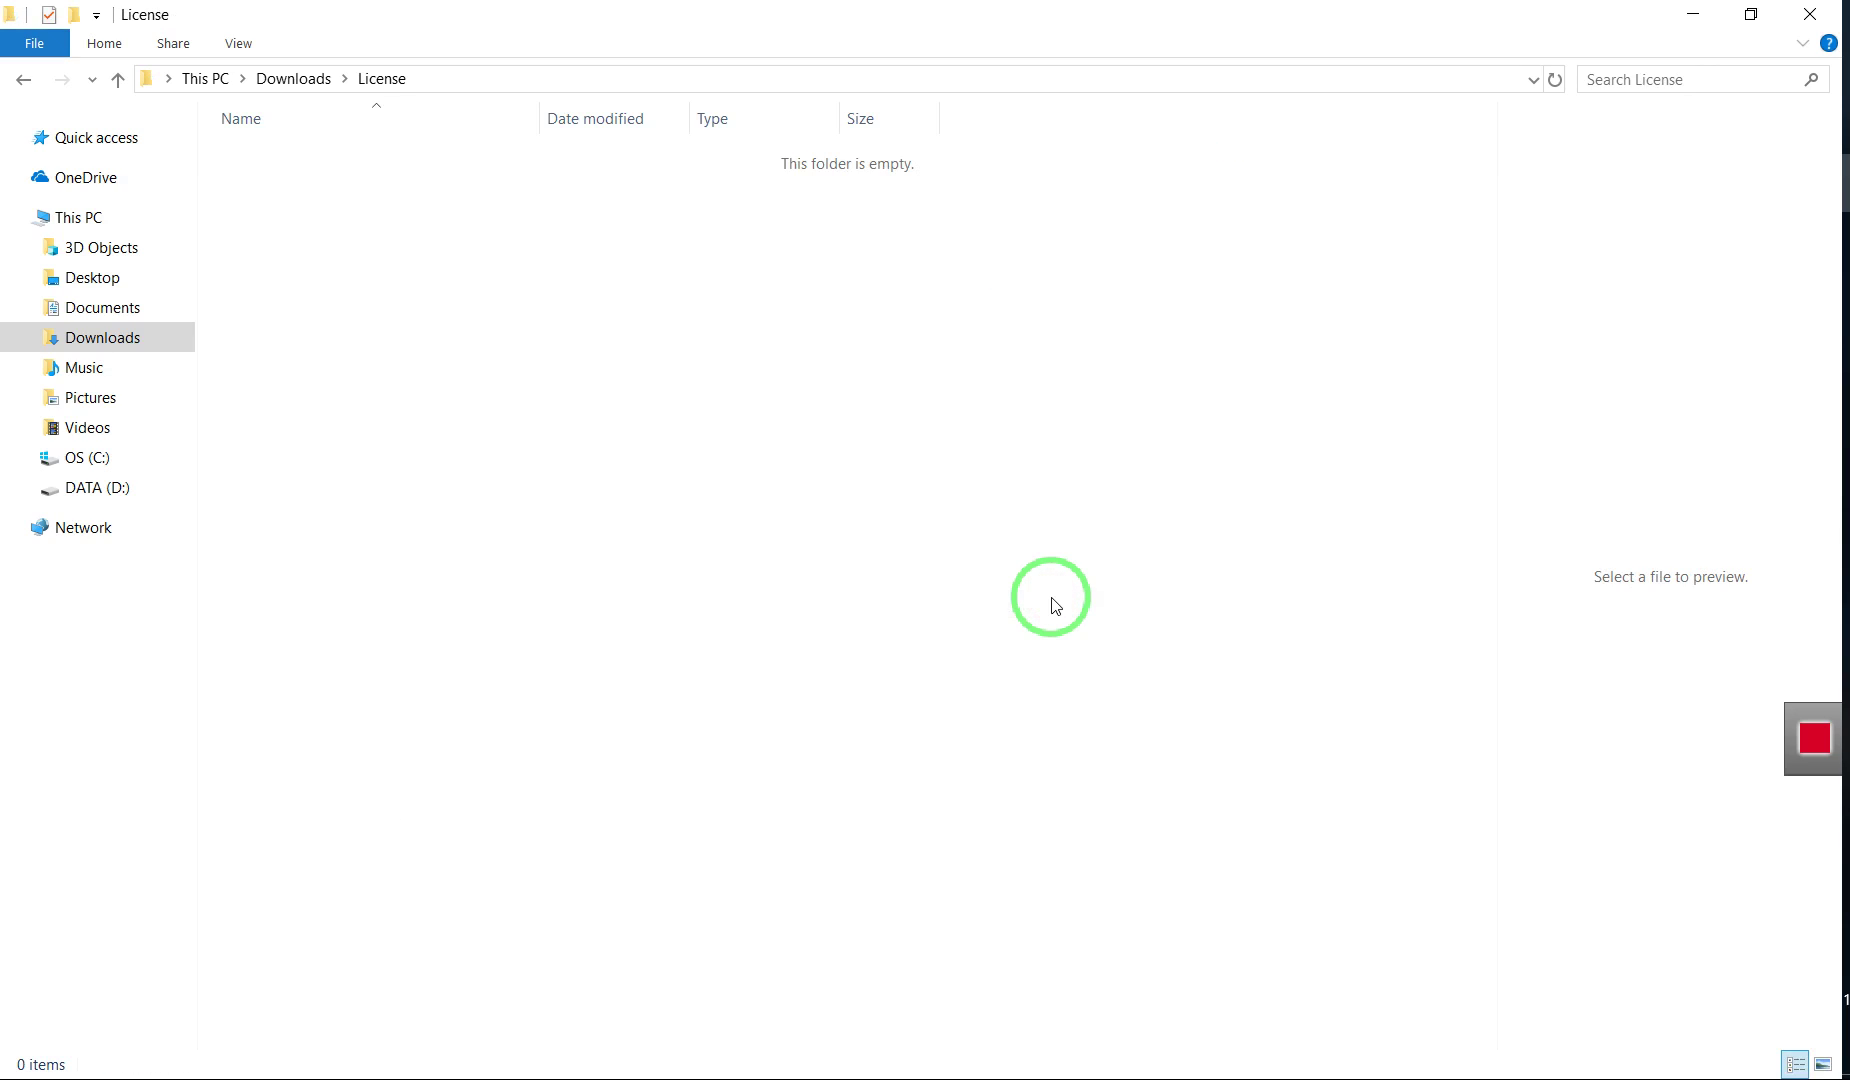
# Paste the cut license files into the License folder and switch to the firewall's web interface in Chrome.
pyautogui.hotkey('ctrl', 'v')
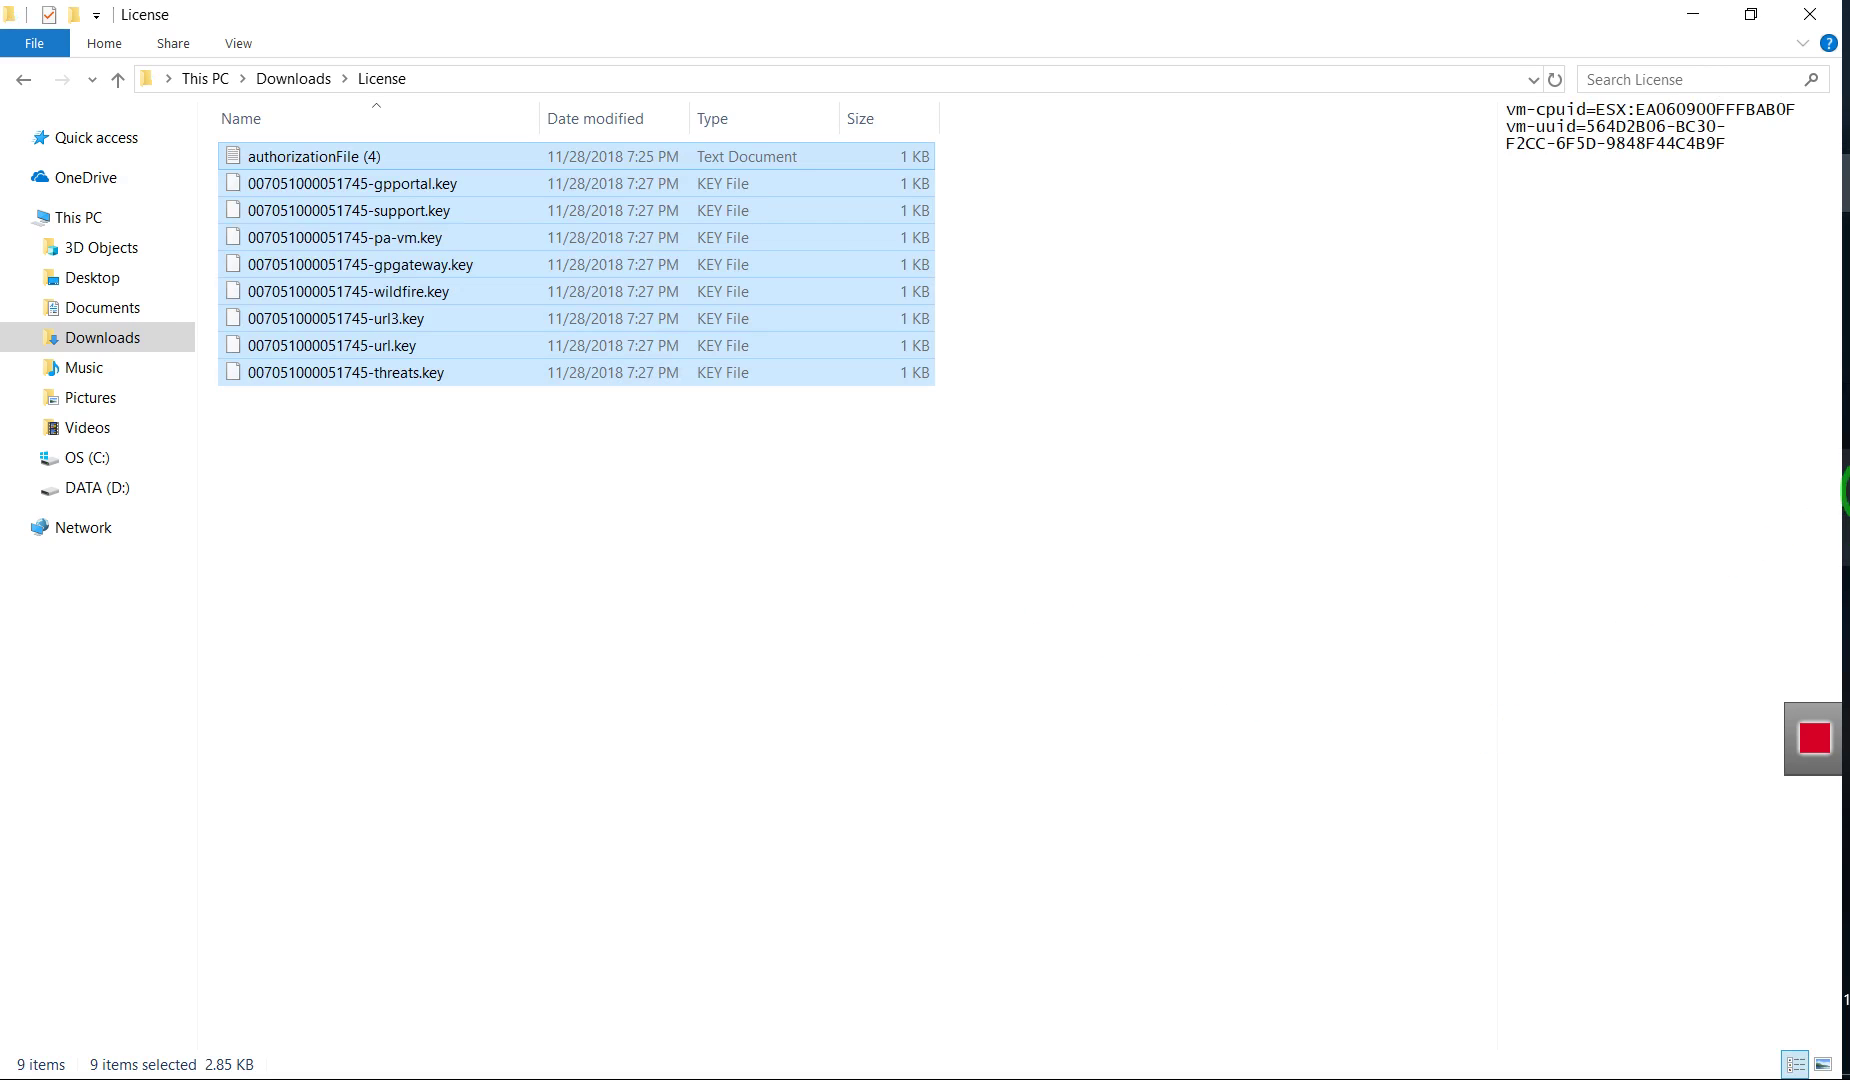
pyautogui.hotkey('alt', 'Tab')
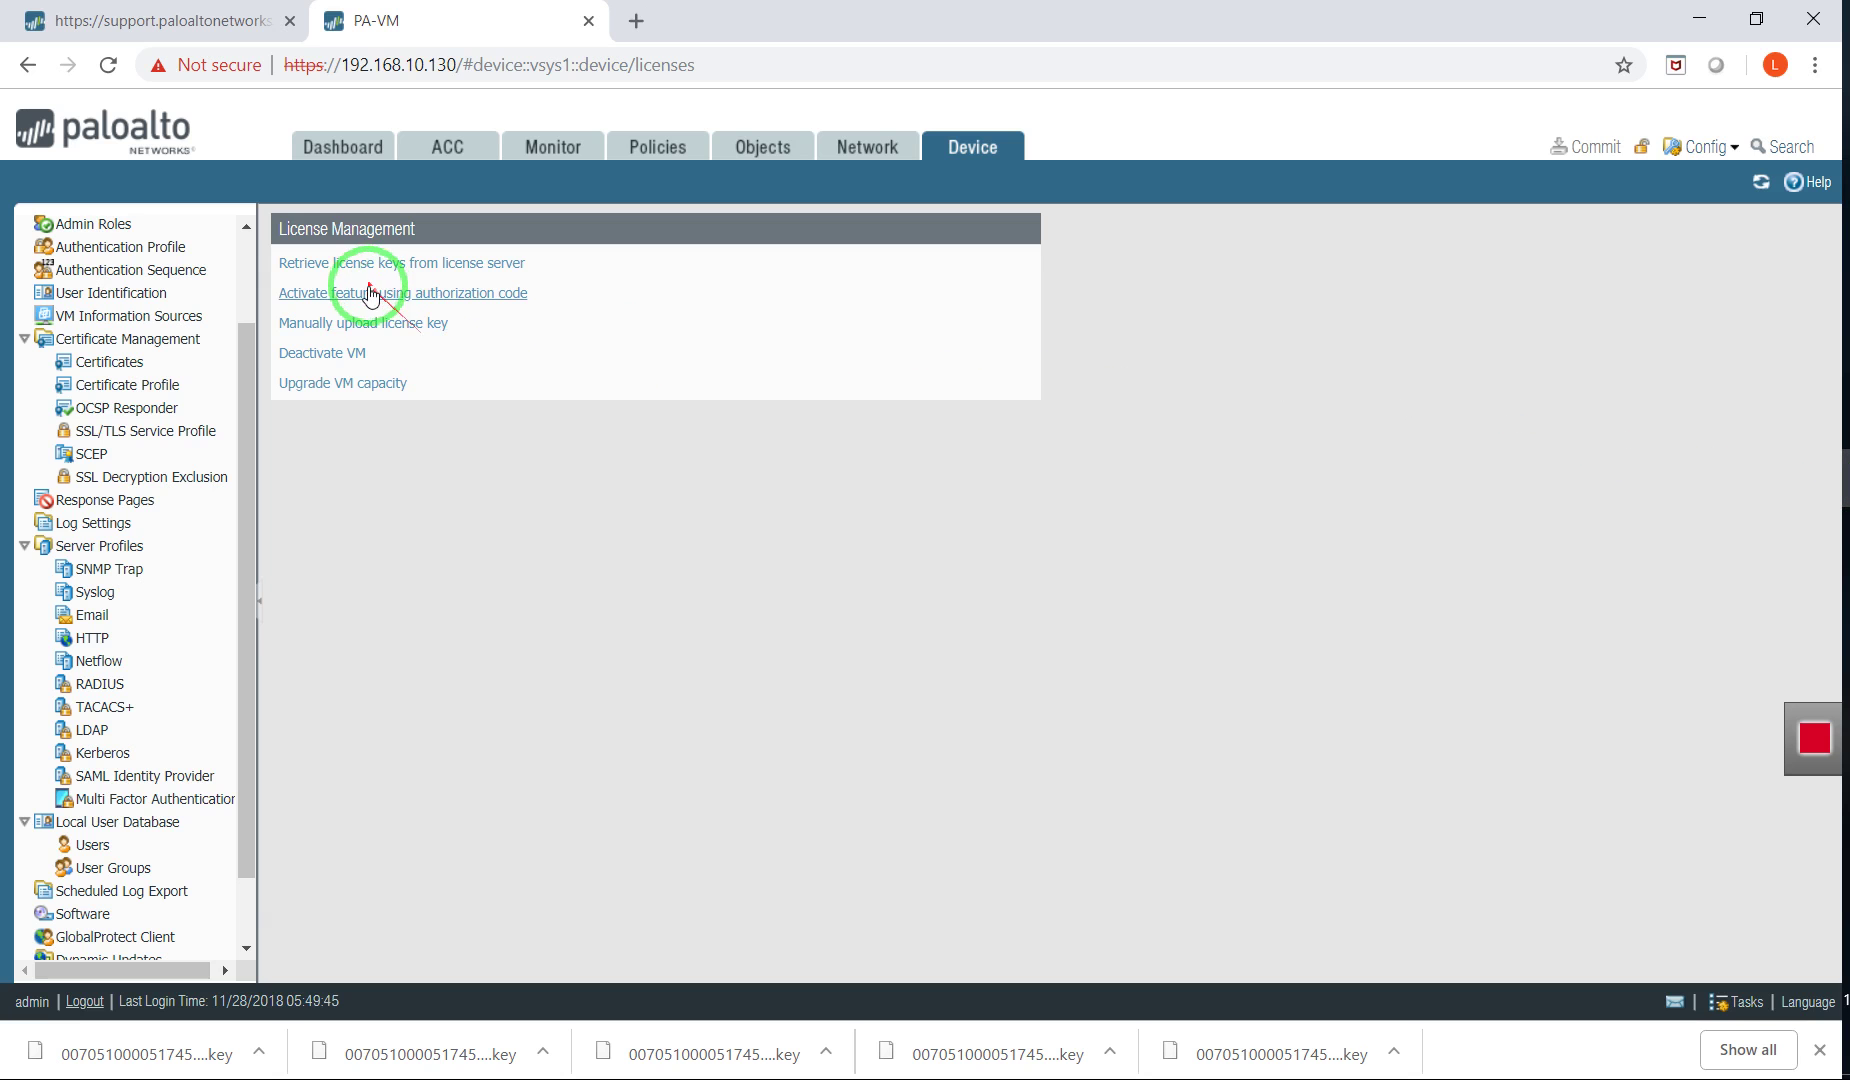
pyautogui.click(349, 330)
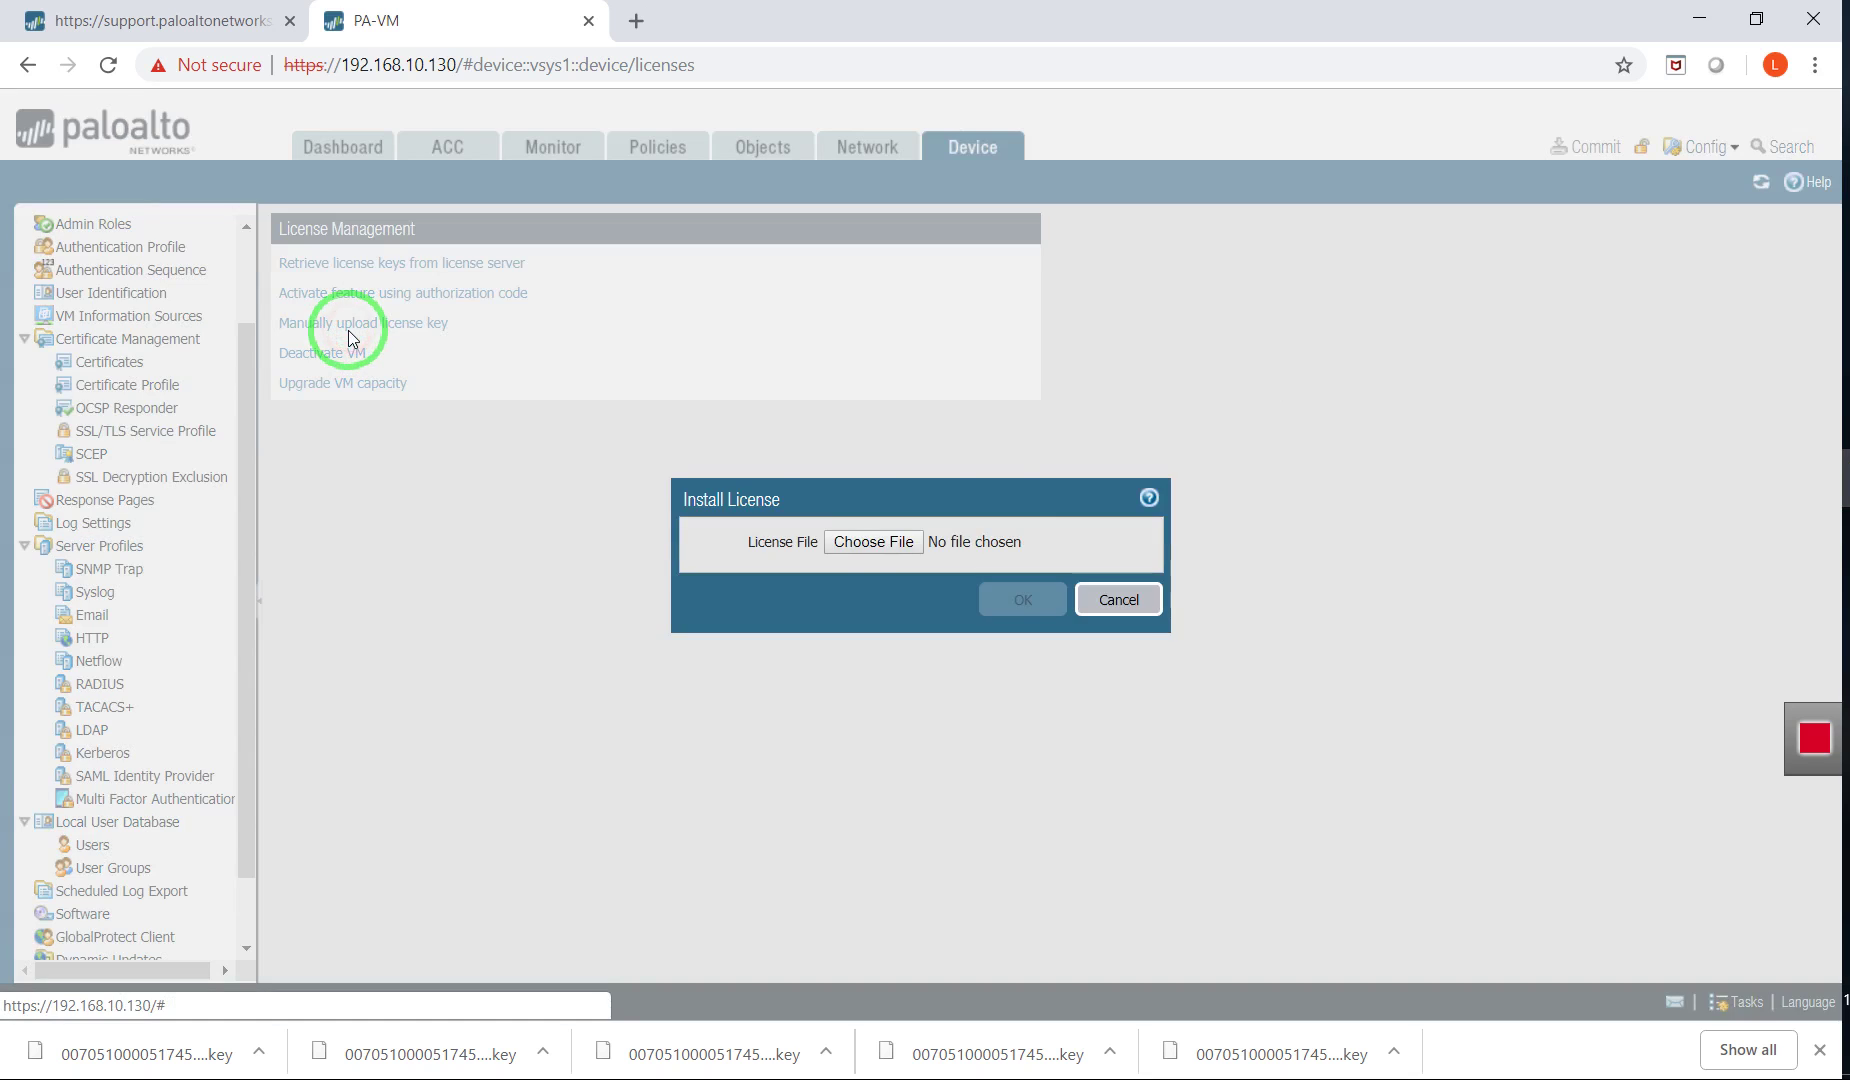
pyautogui.click(861, 551)
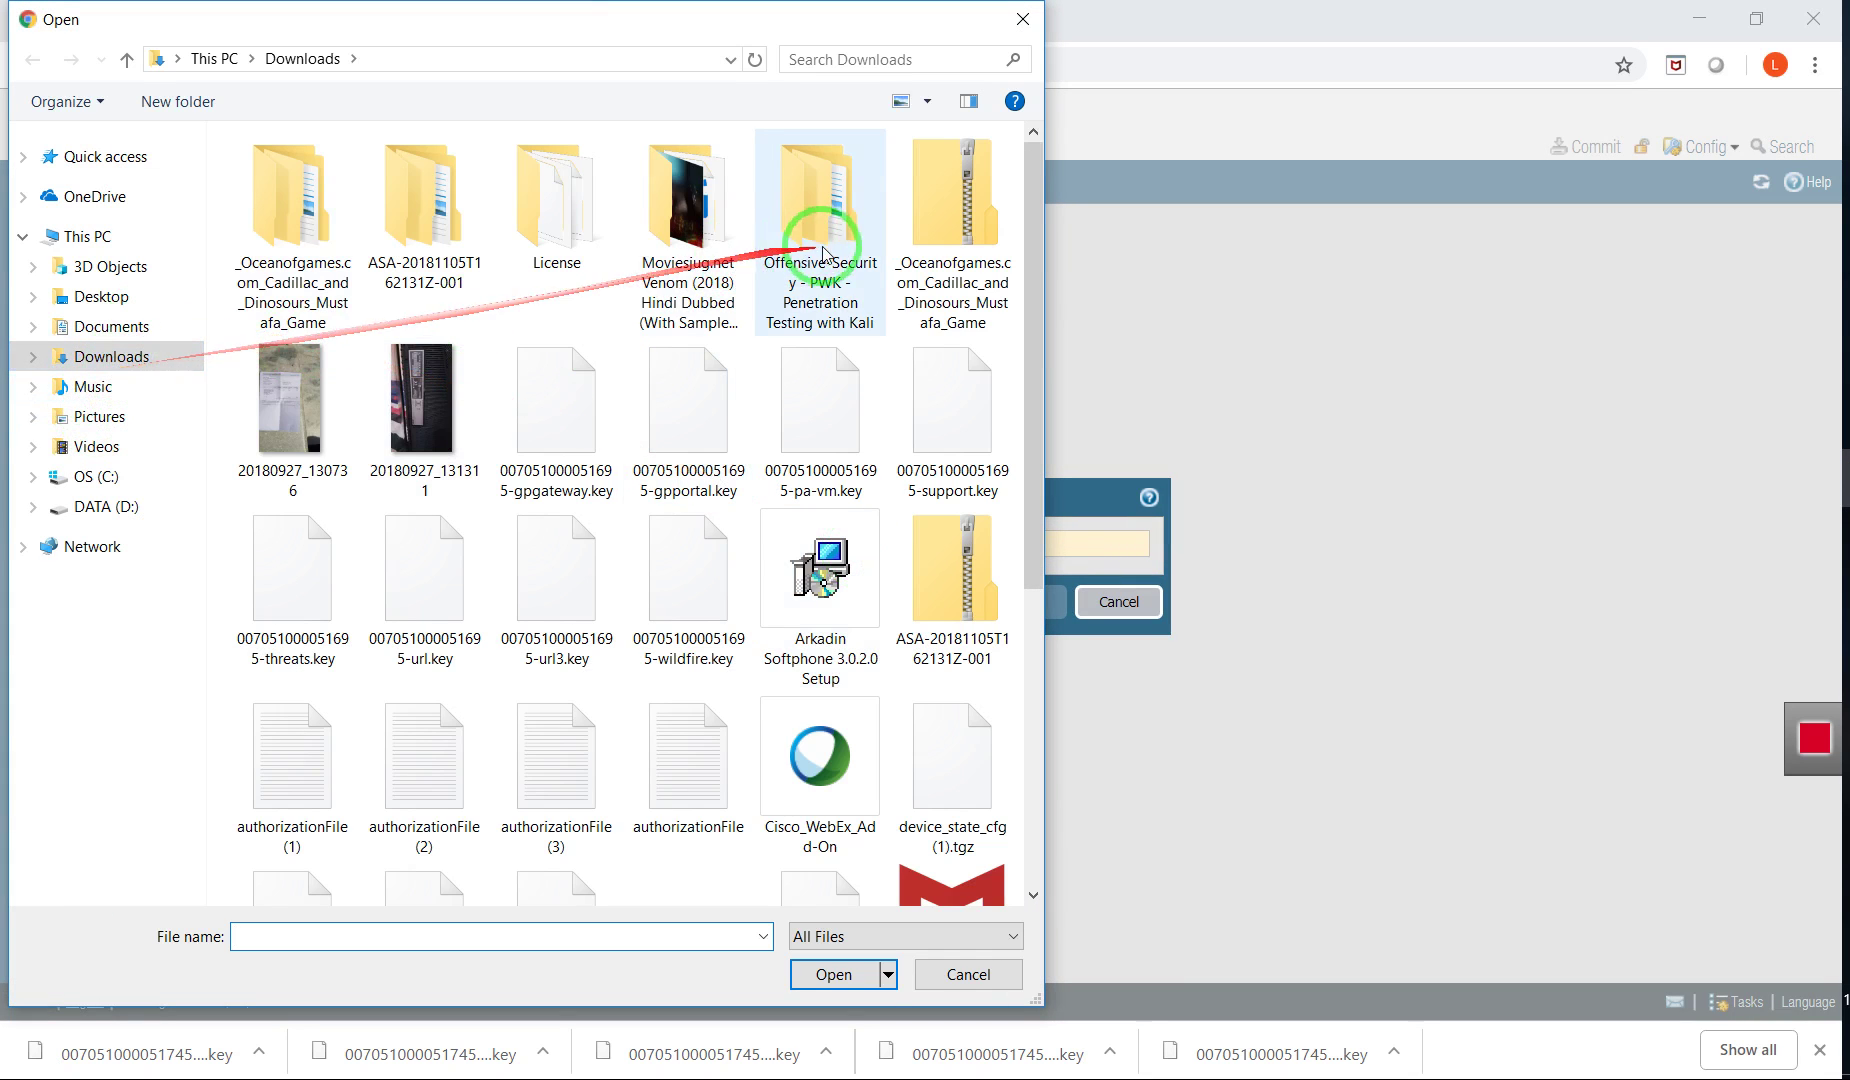
pyautogui.doubleClick(576, 222)
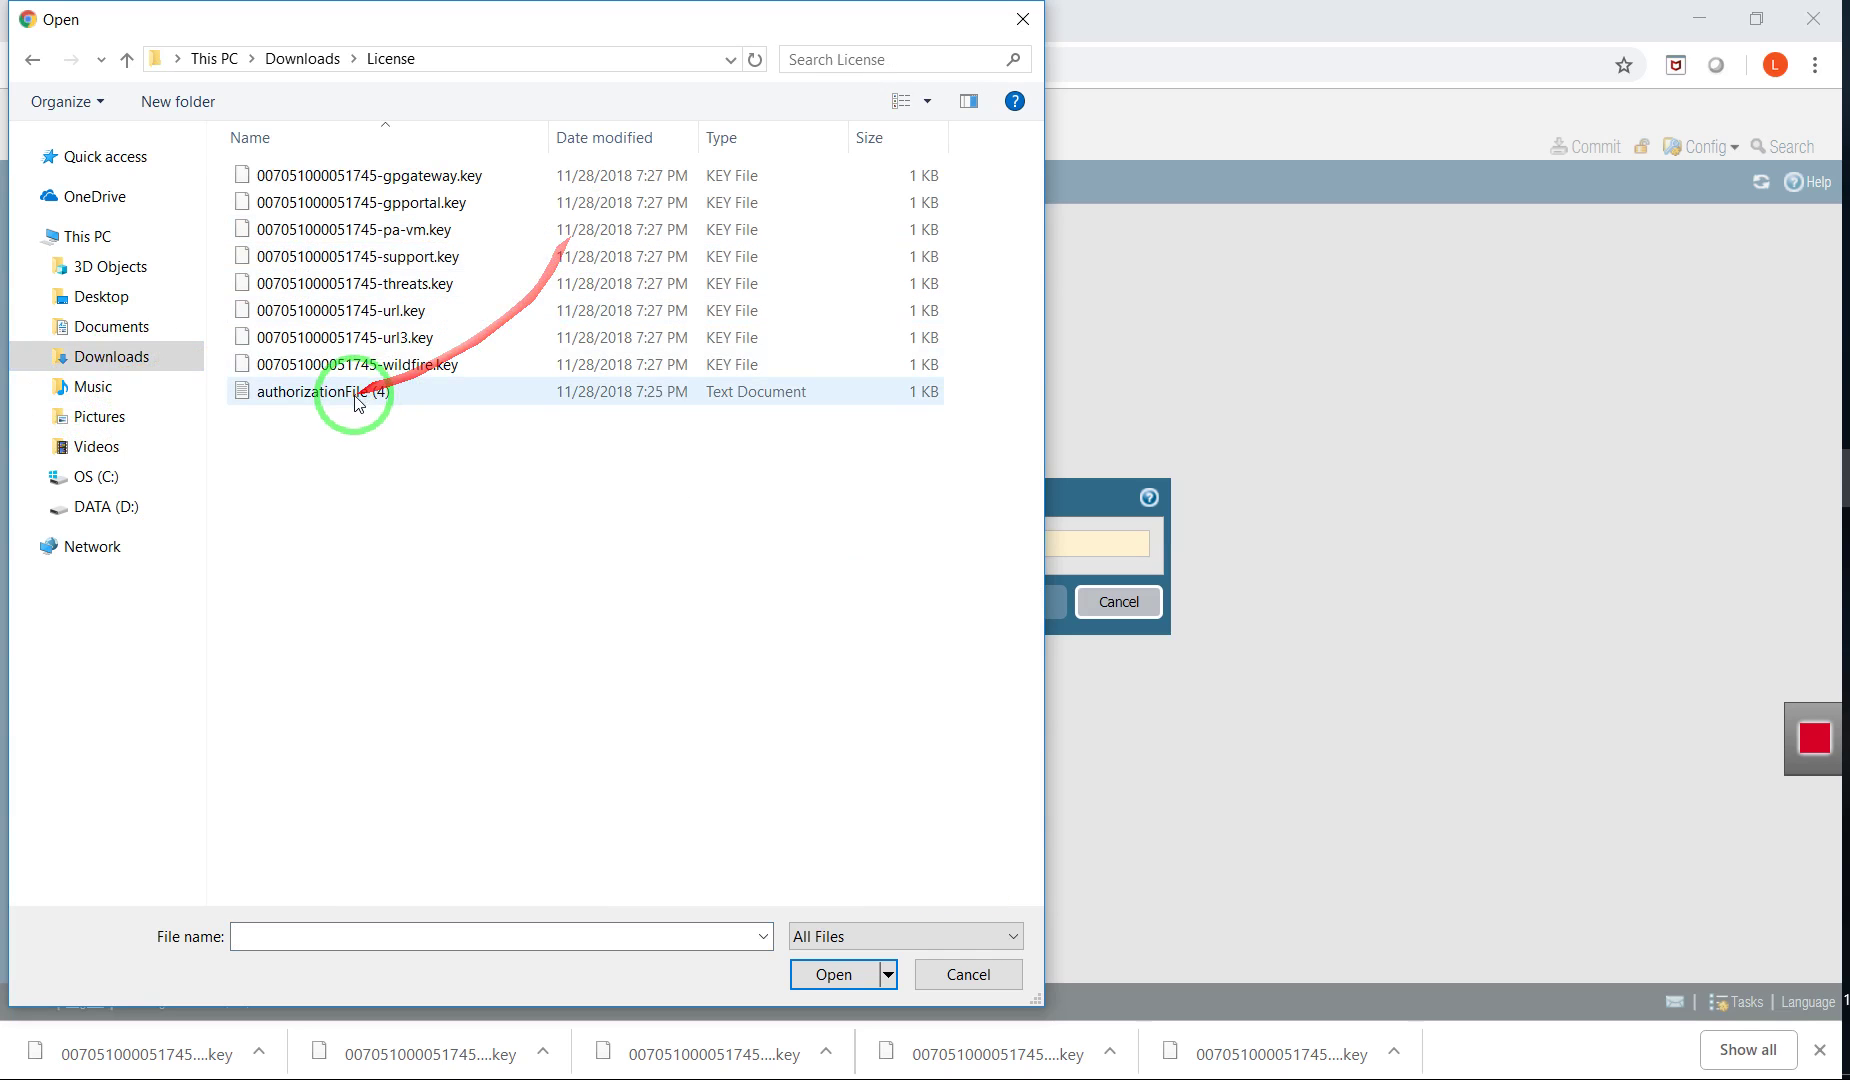
pyautogui.click(392, 232)
pyautogui.click(822, 980)
pyautogui.moveTo(822, 985); pyautogui.dragTo(1020, 992)
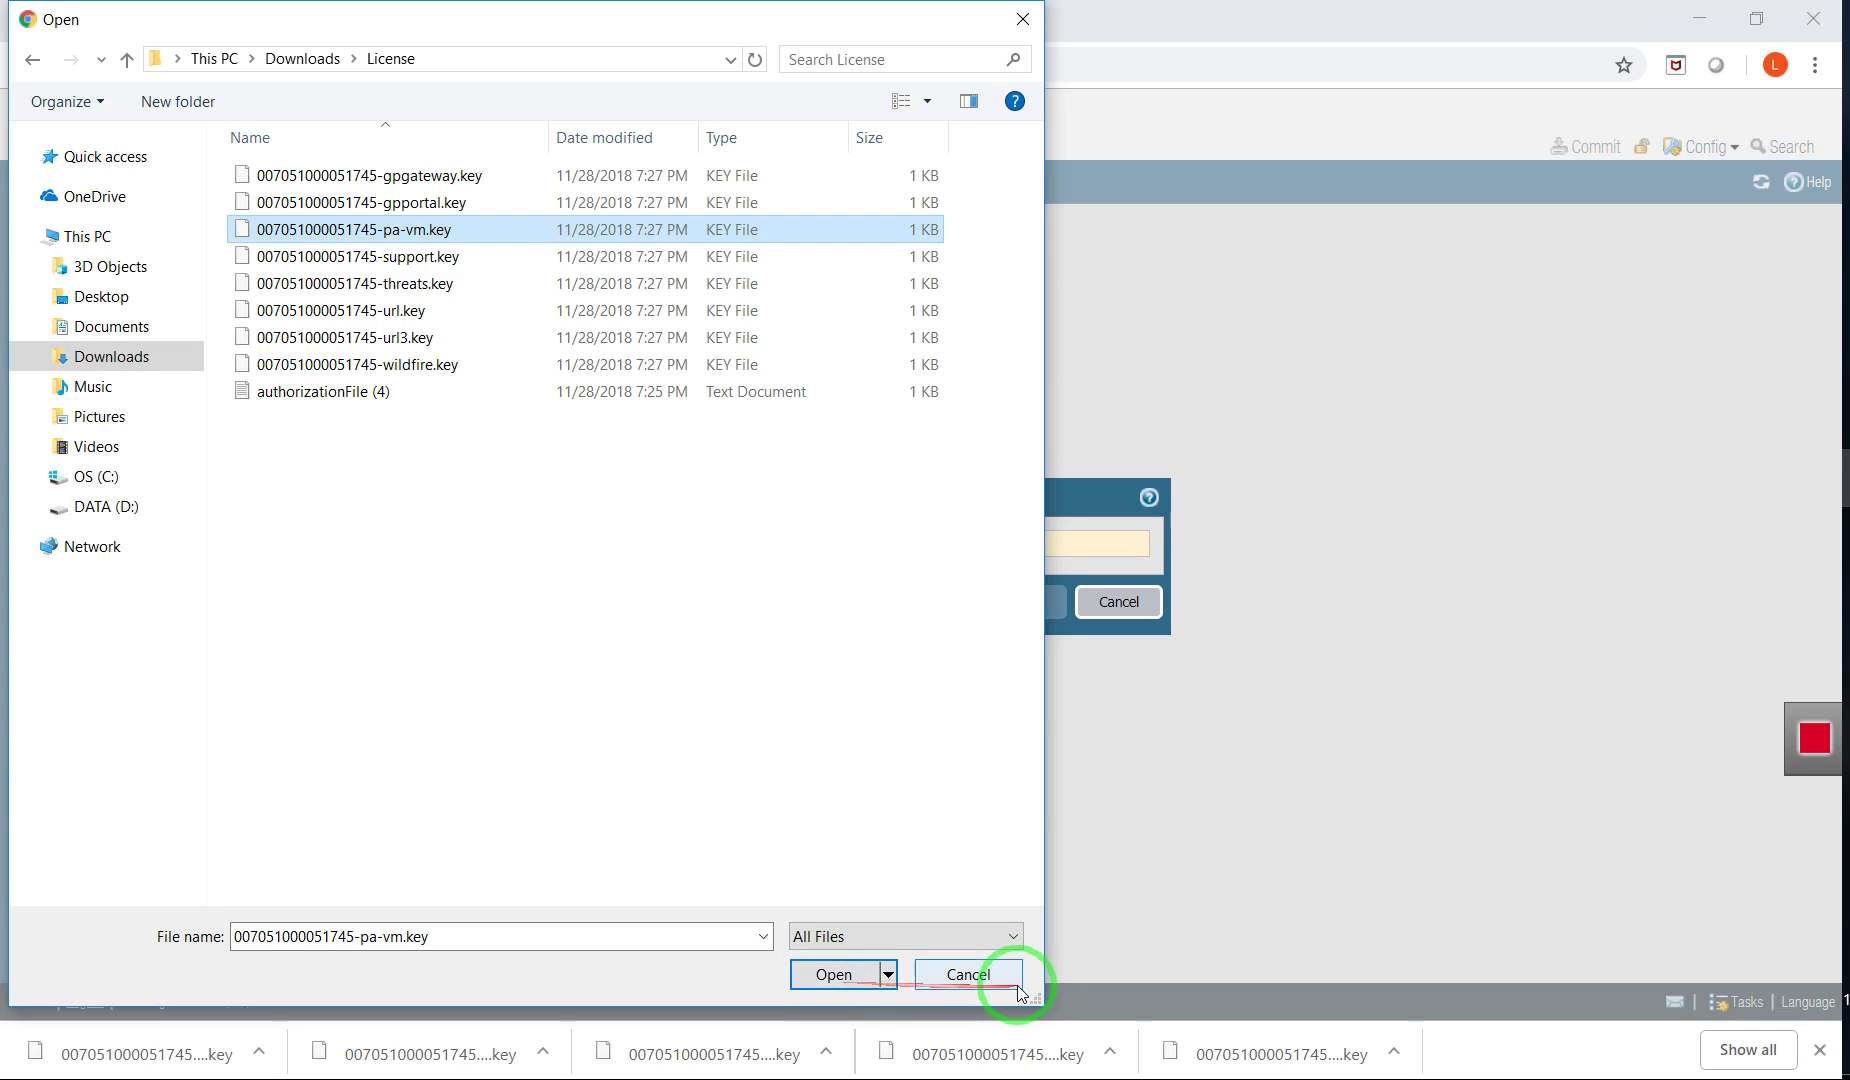
pyautogui.click(1020, 990)
pyautogui.click(1110, 603)
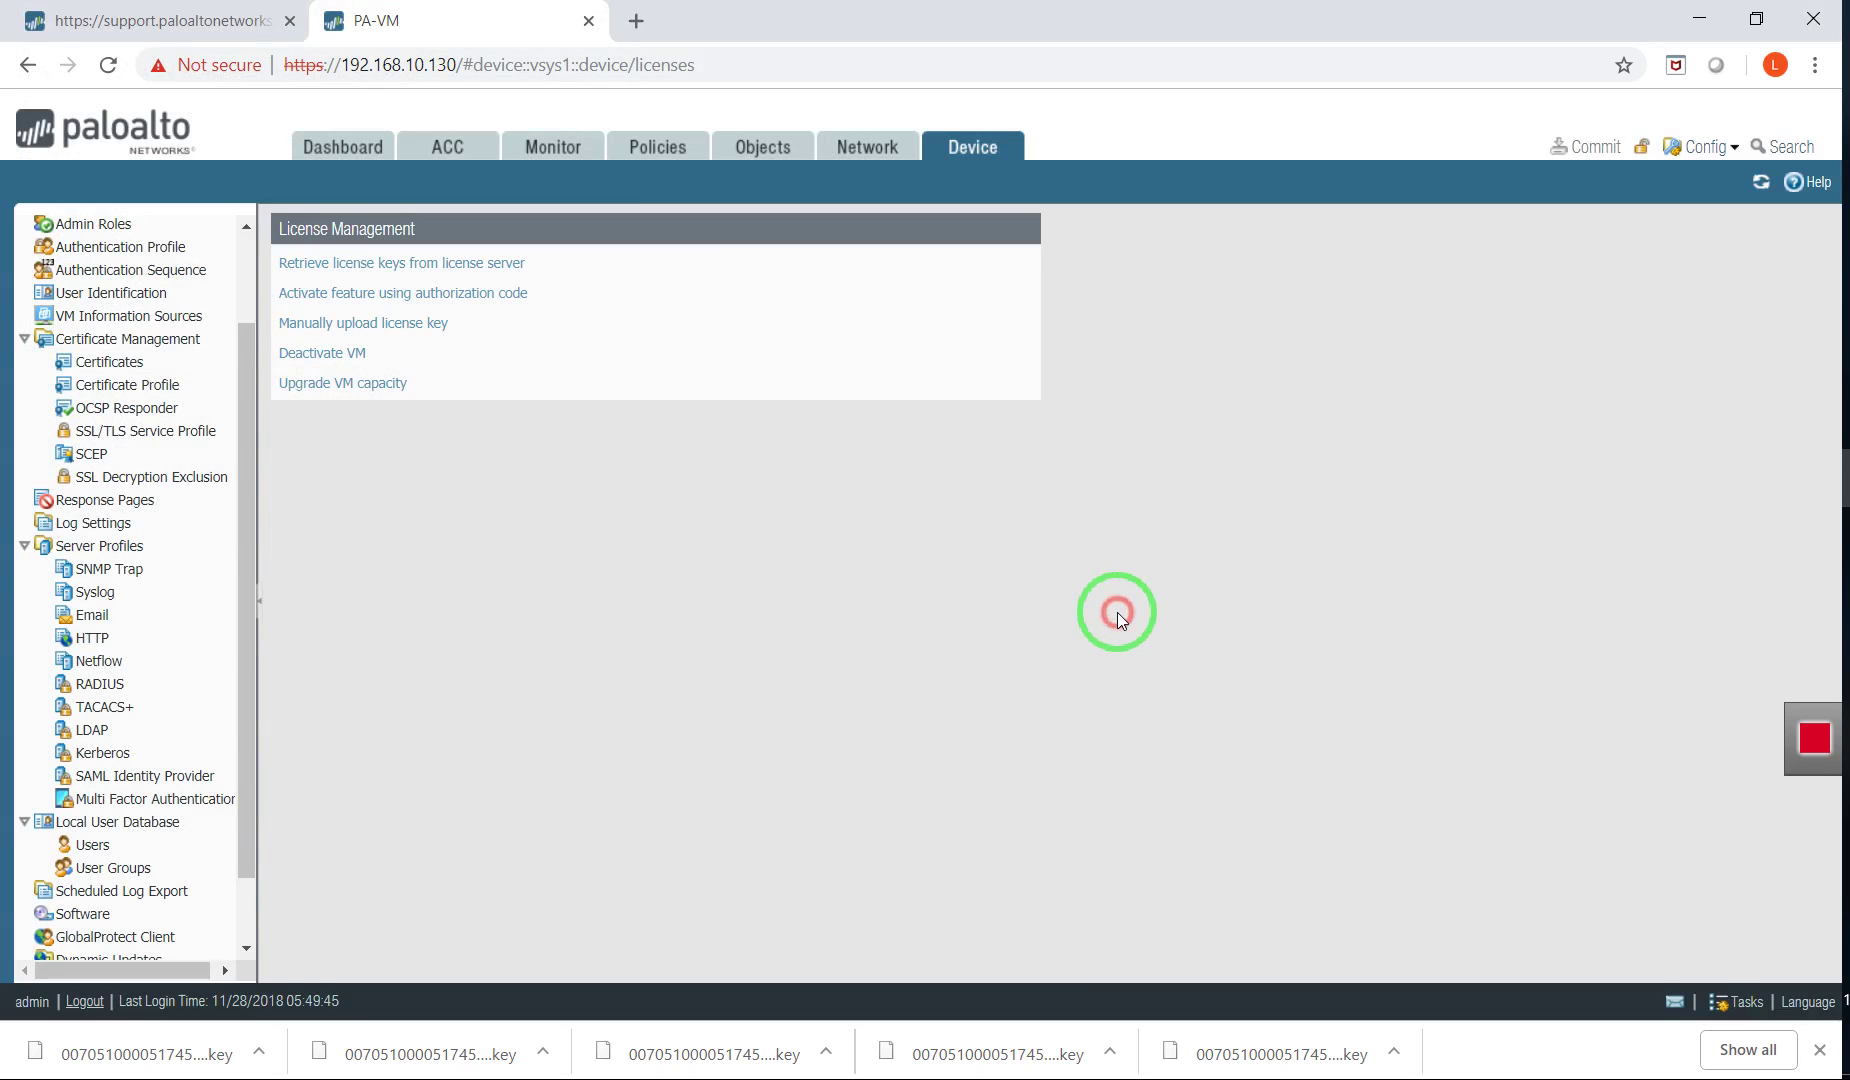
# Check the firewall's VM License entry on the Dashboard and return to License Management.
pyautogui.click(343, 148)
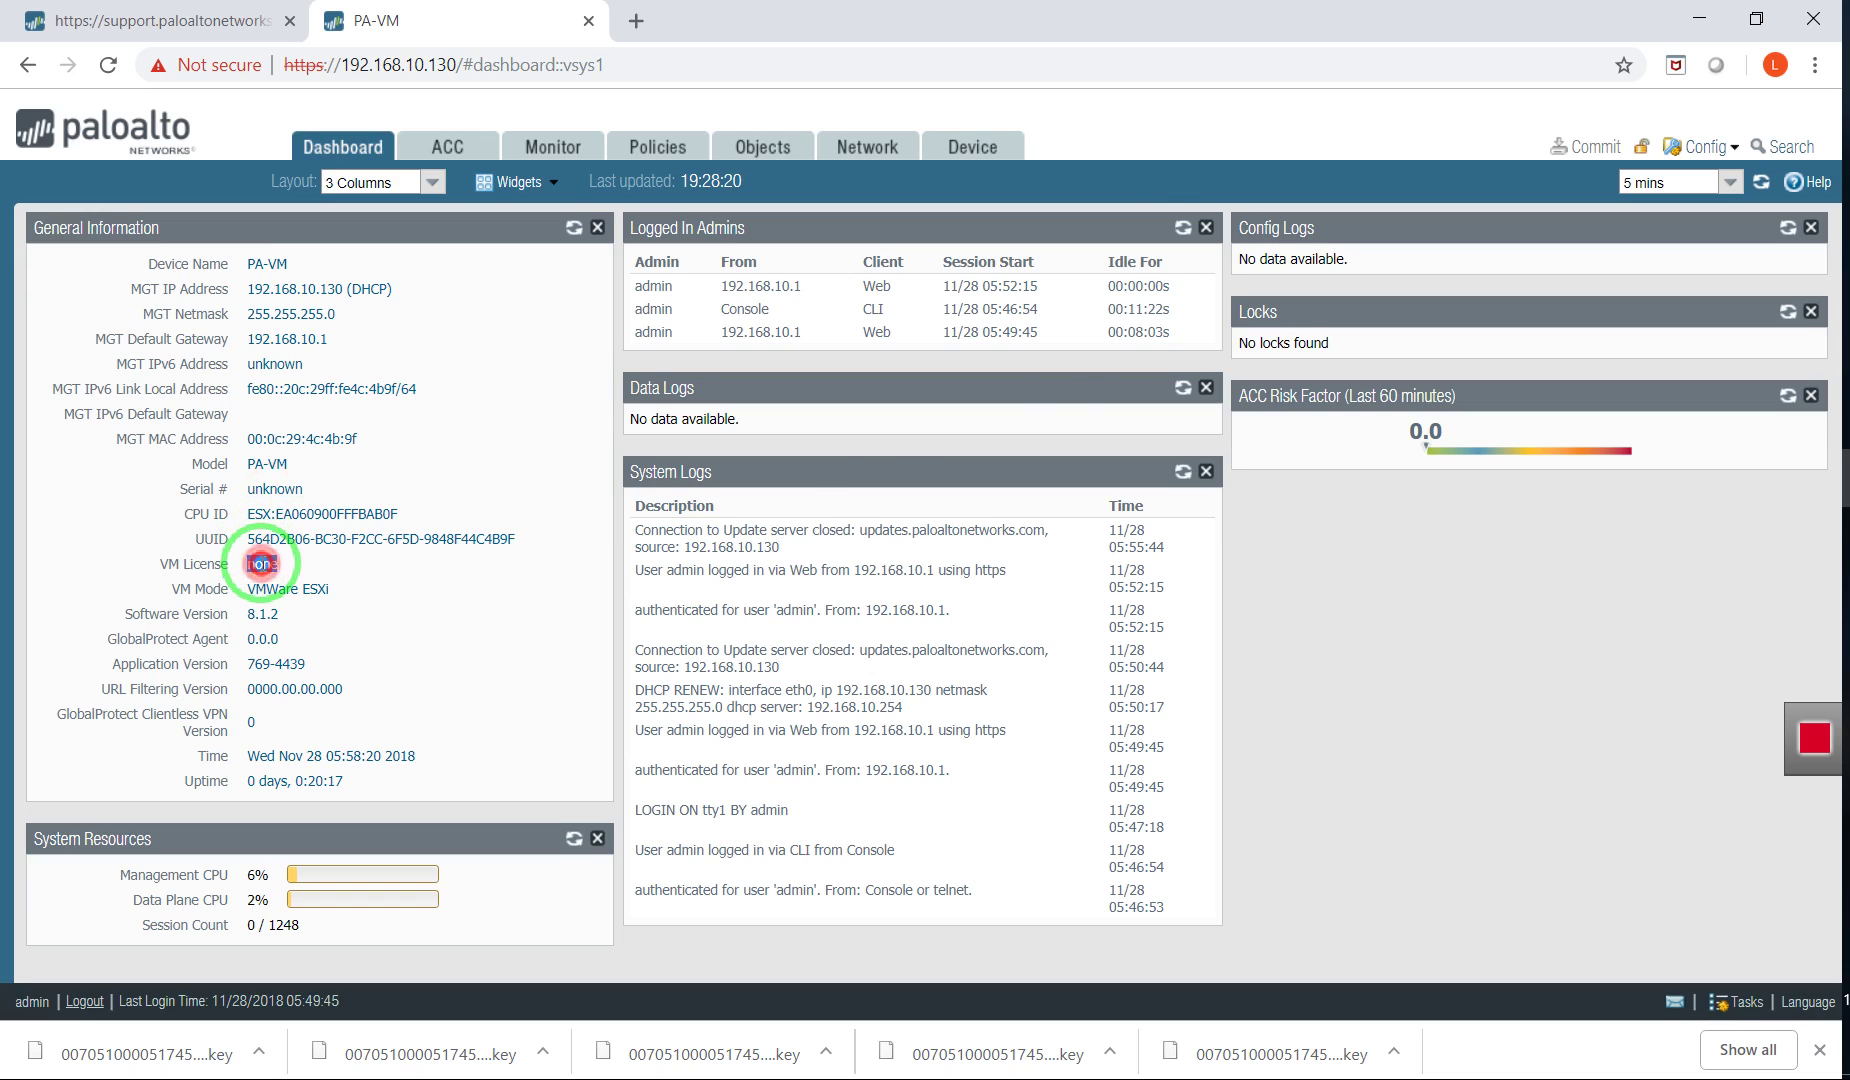
pyautogui.click(946, 150)
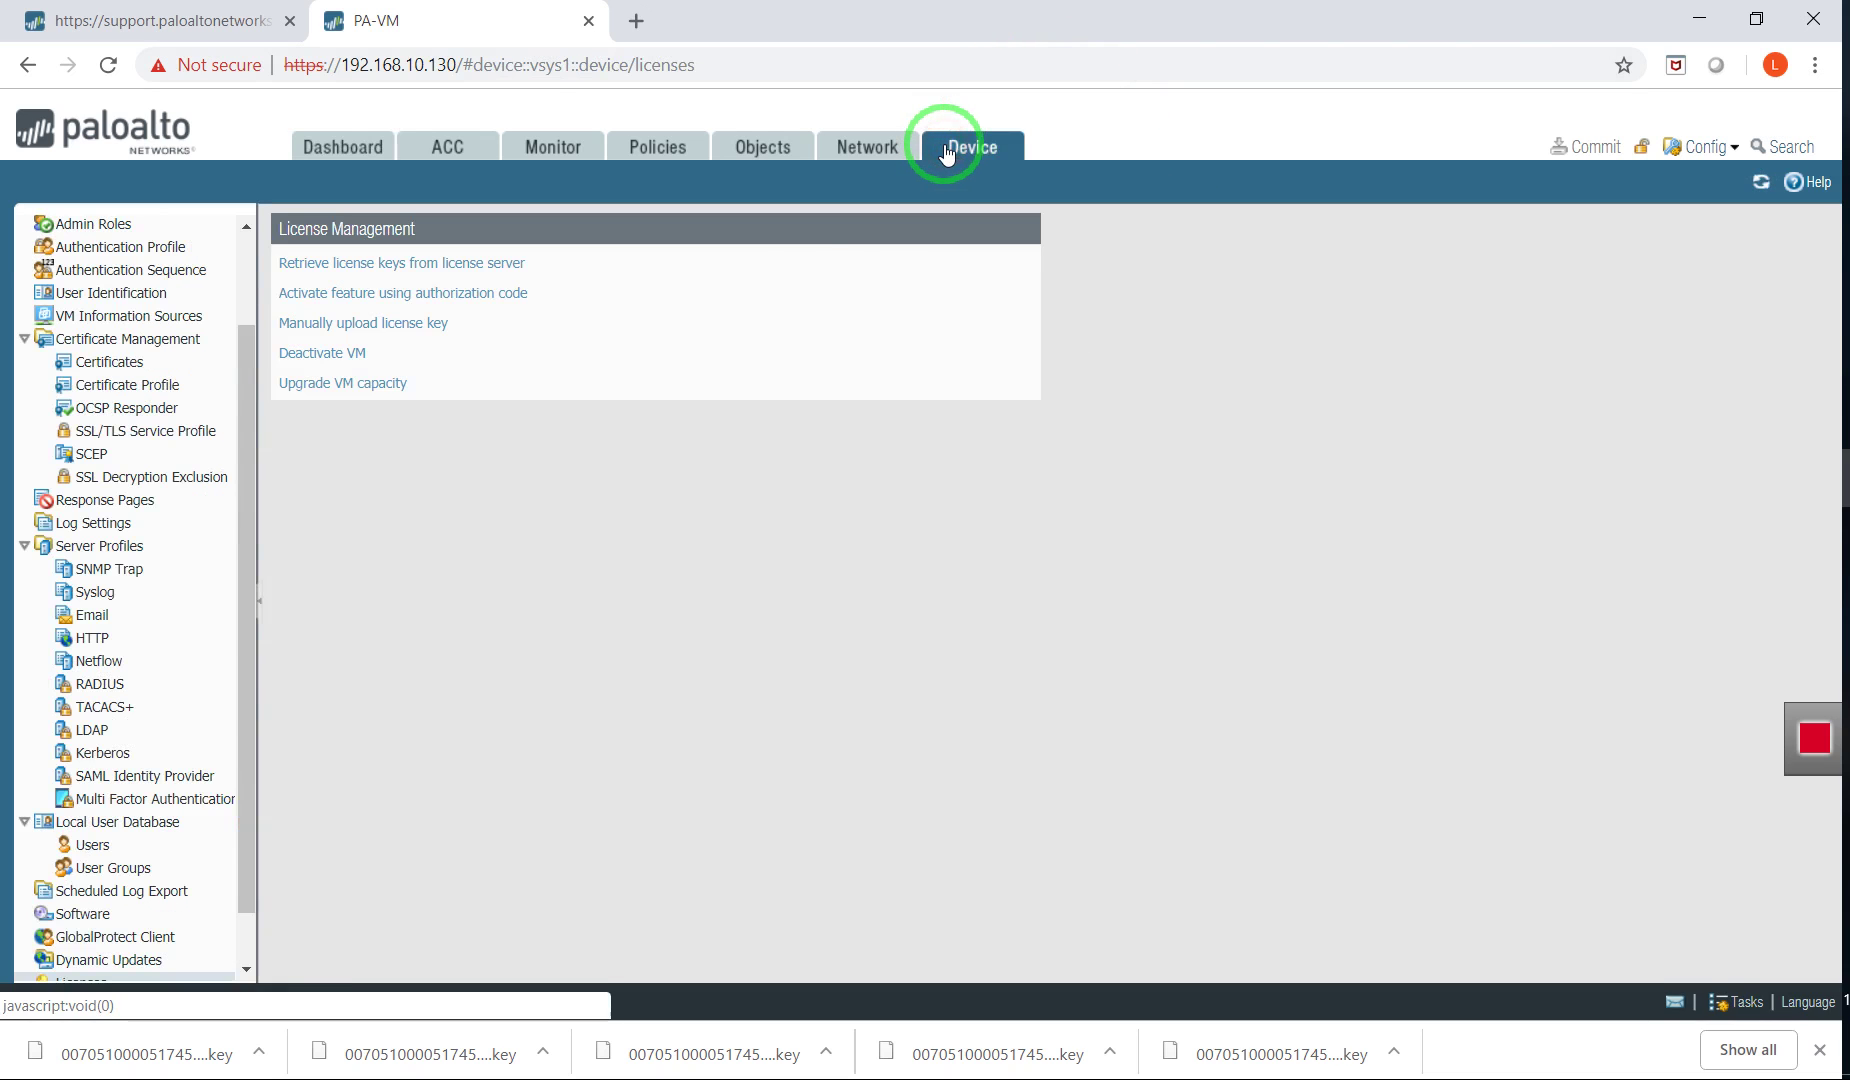
# Manually upload the pa-vm key file from the Downloads\License folder and accept the service restart warning.
pyautogui.click(345, 323)
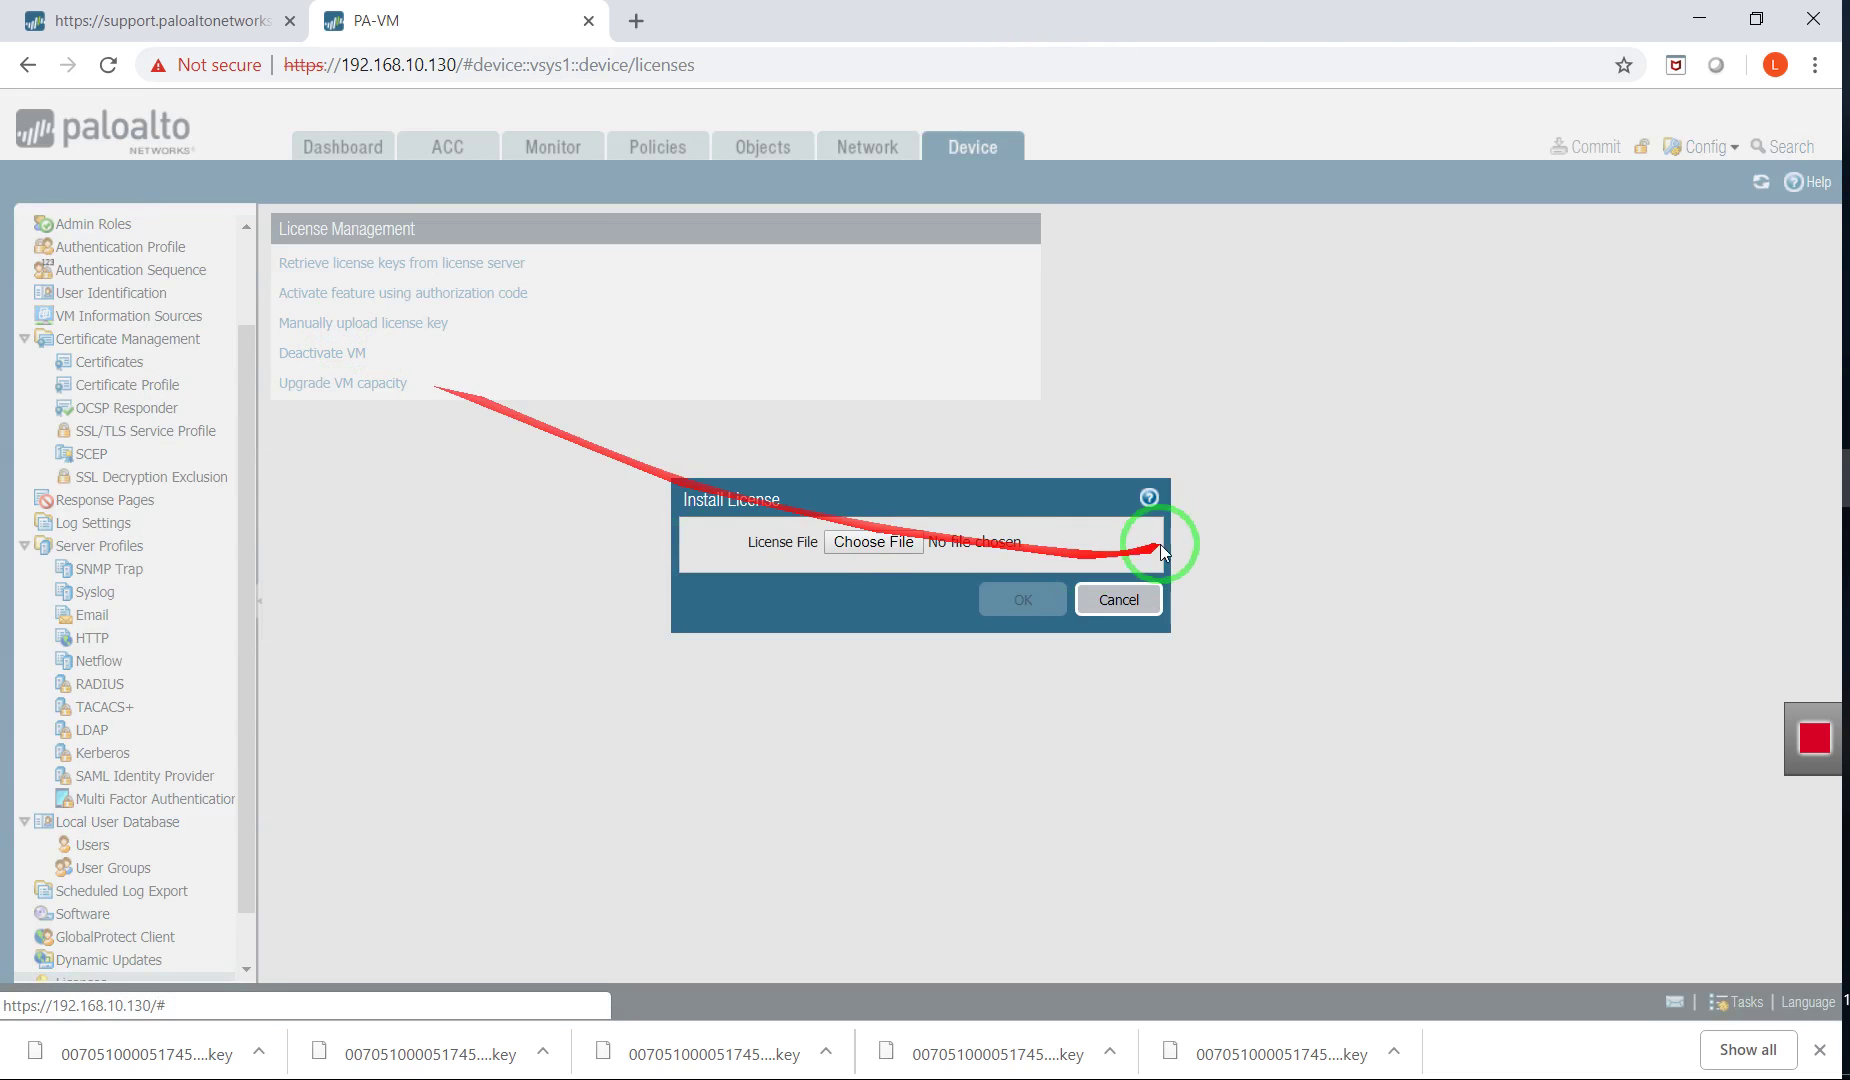
pyautogui.click(880, 546)
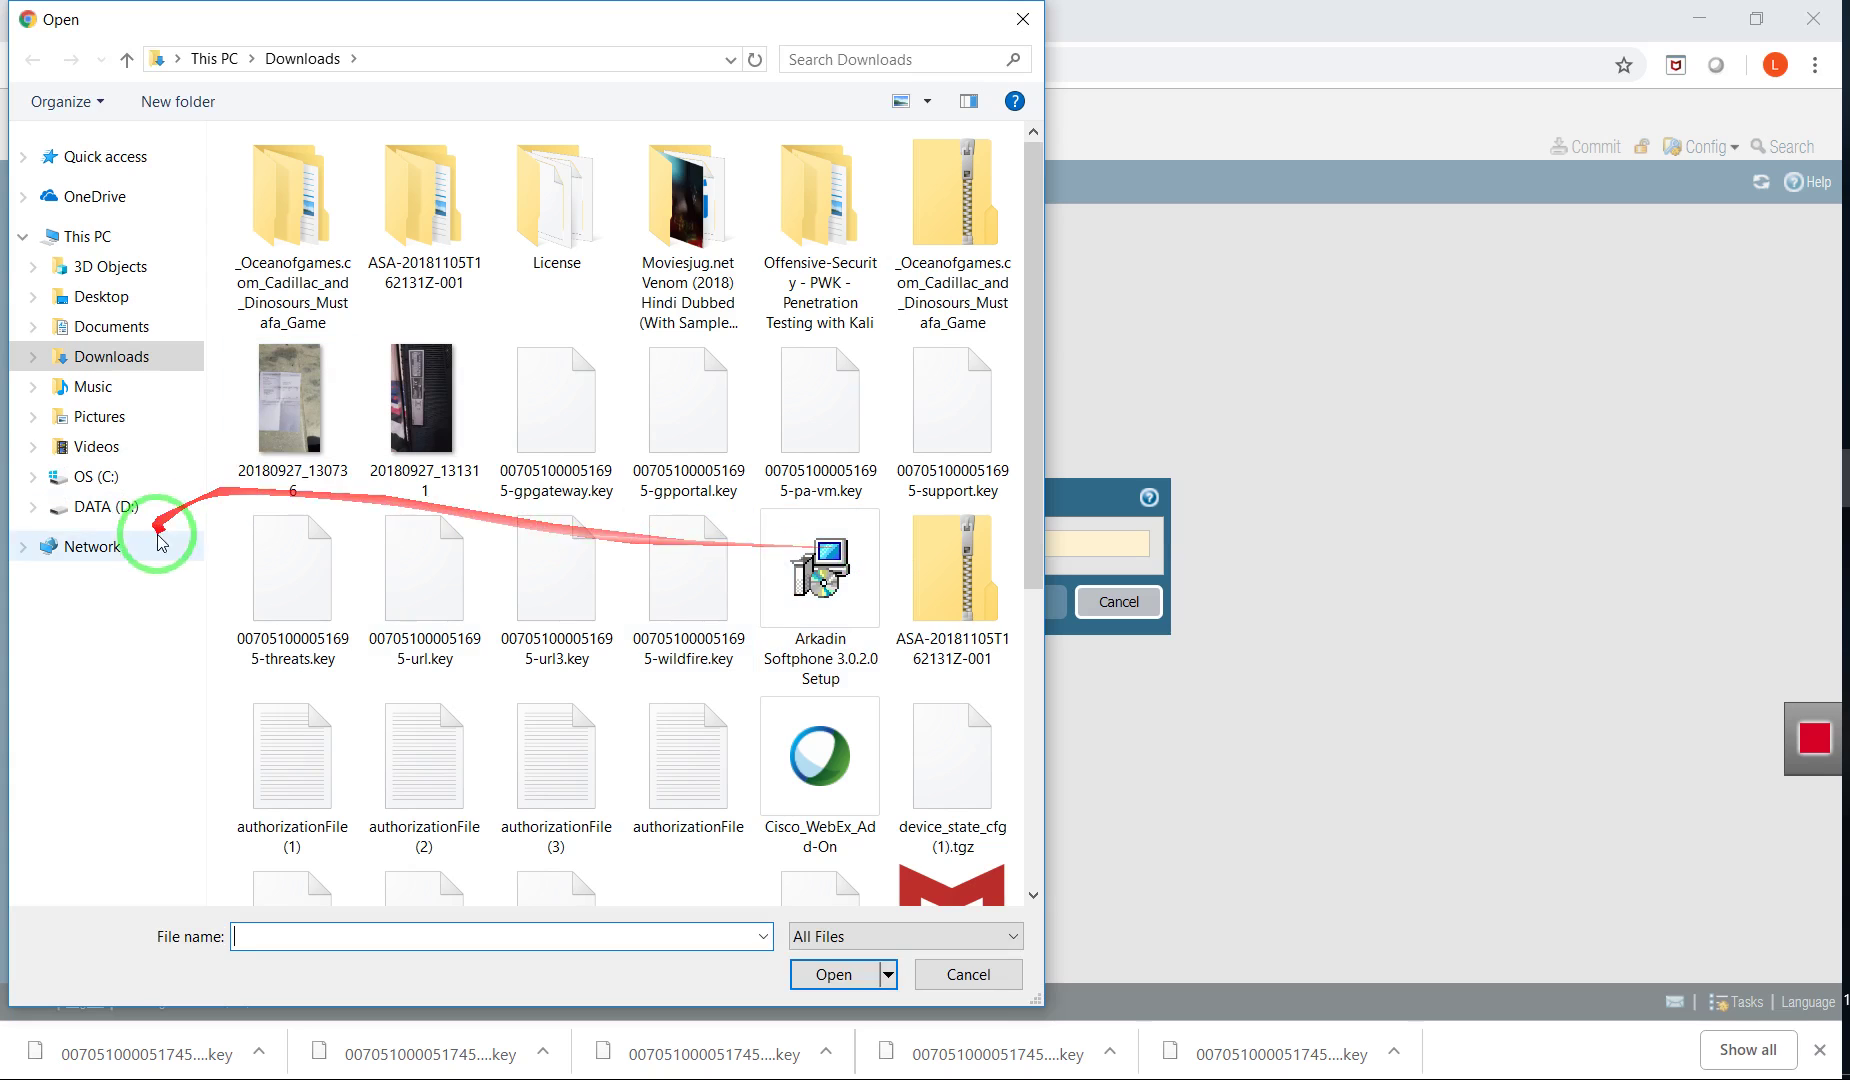
pyautogui.doubleClick(527, 188)
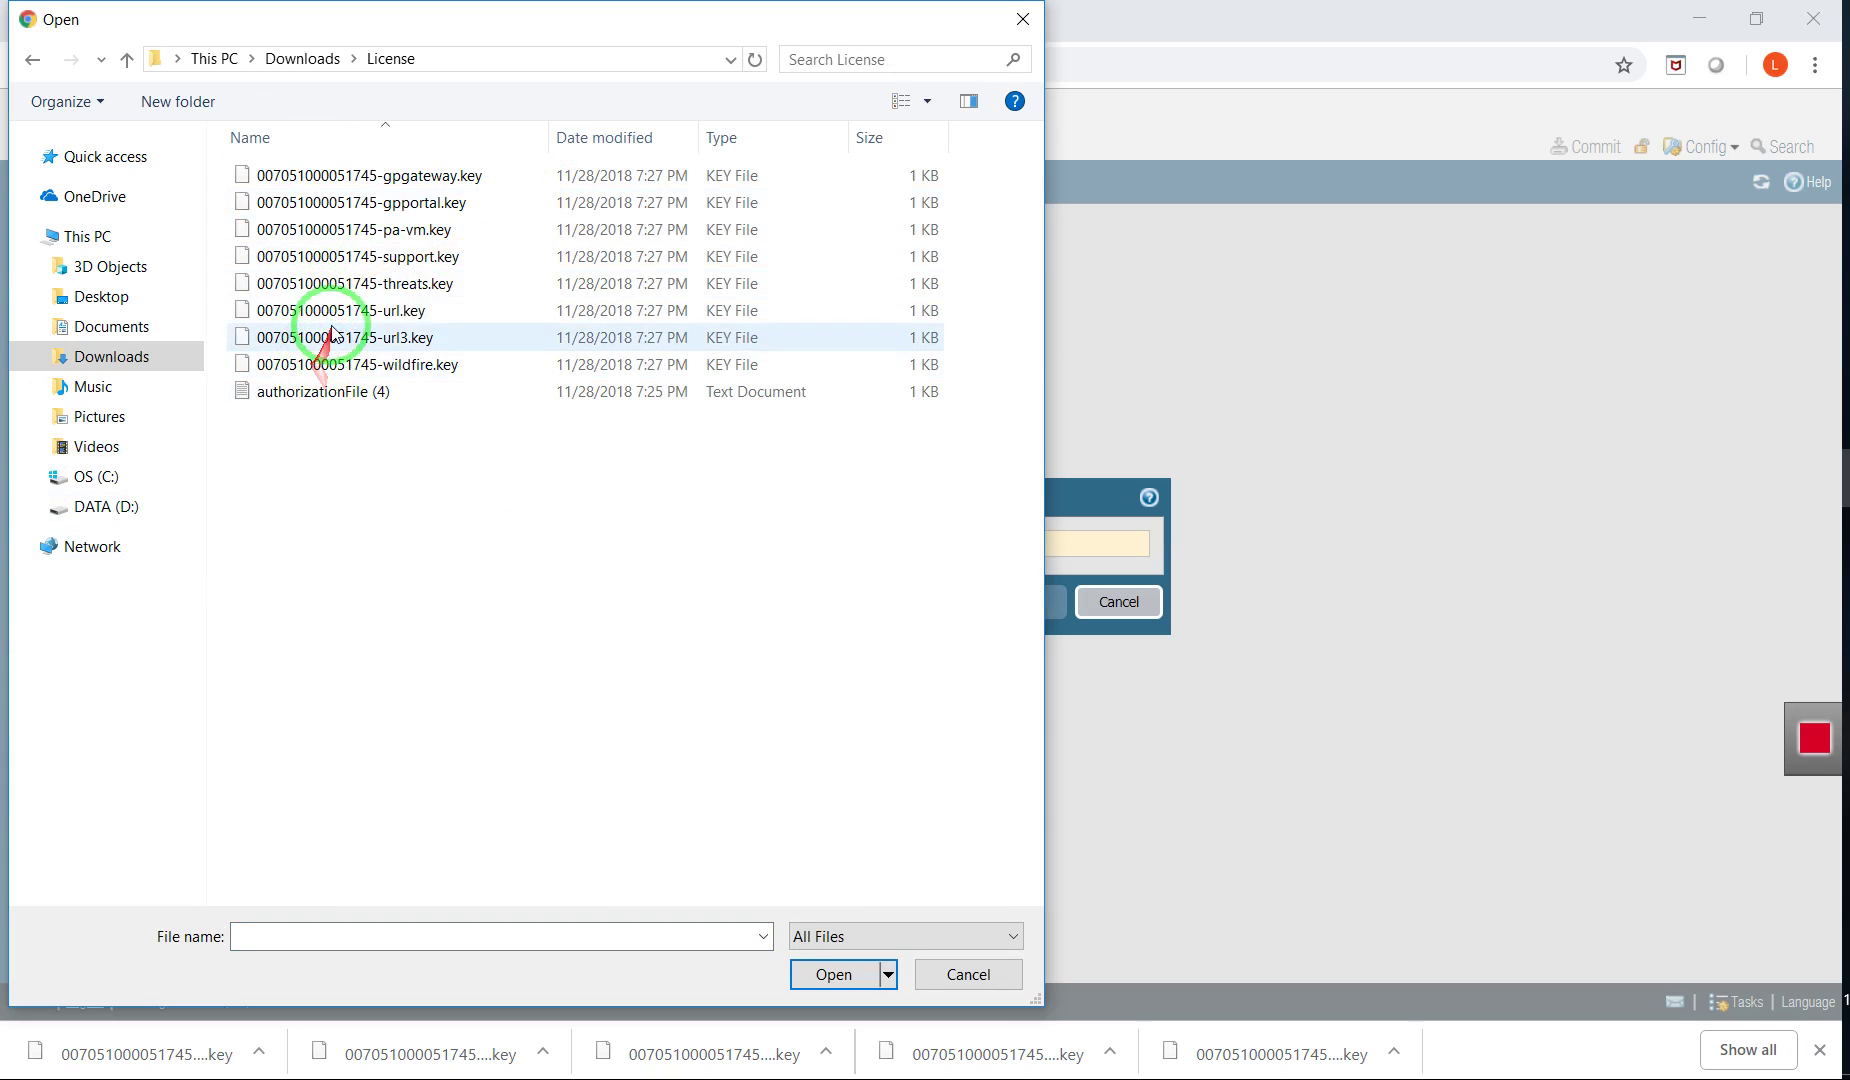
pyautogui.click(380, 229)
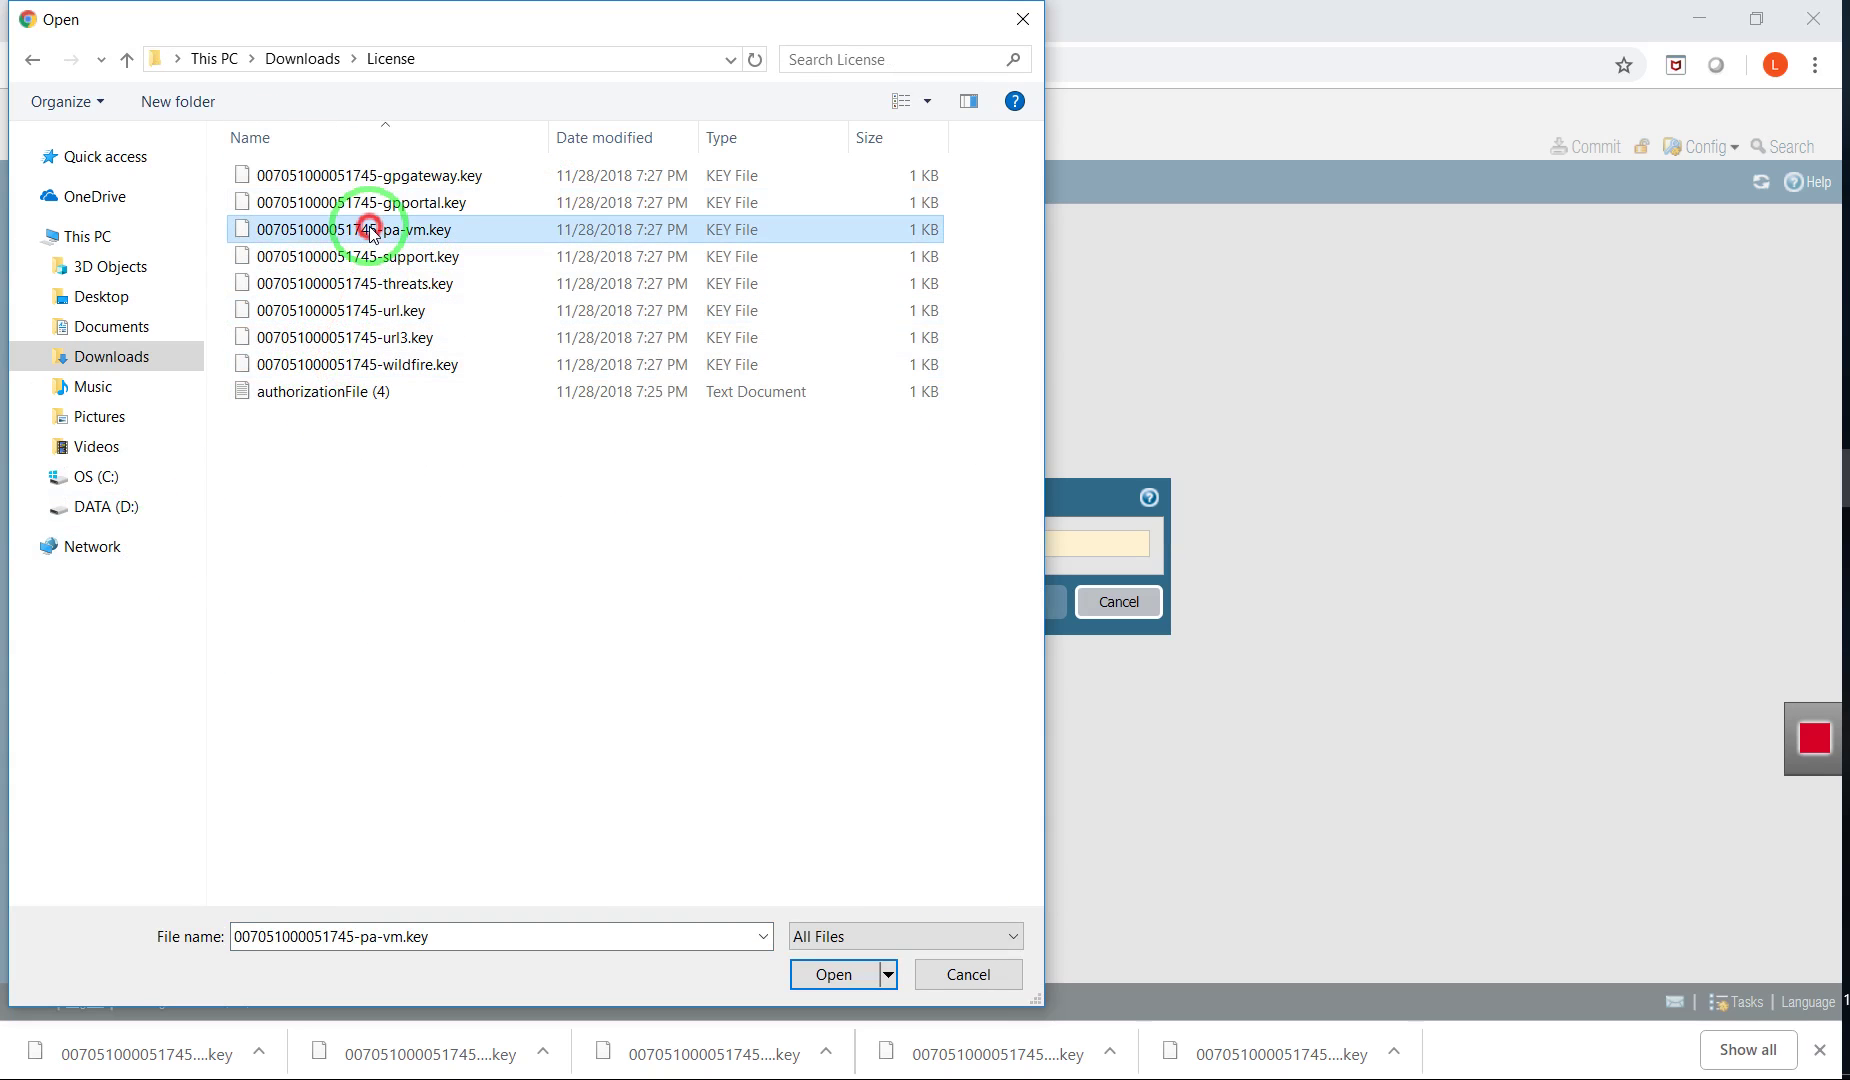
pyautogui.click(846, 975)
pyautogui.click(998, 600)
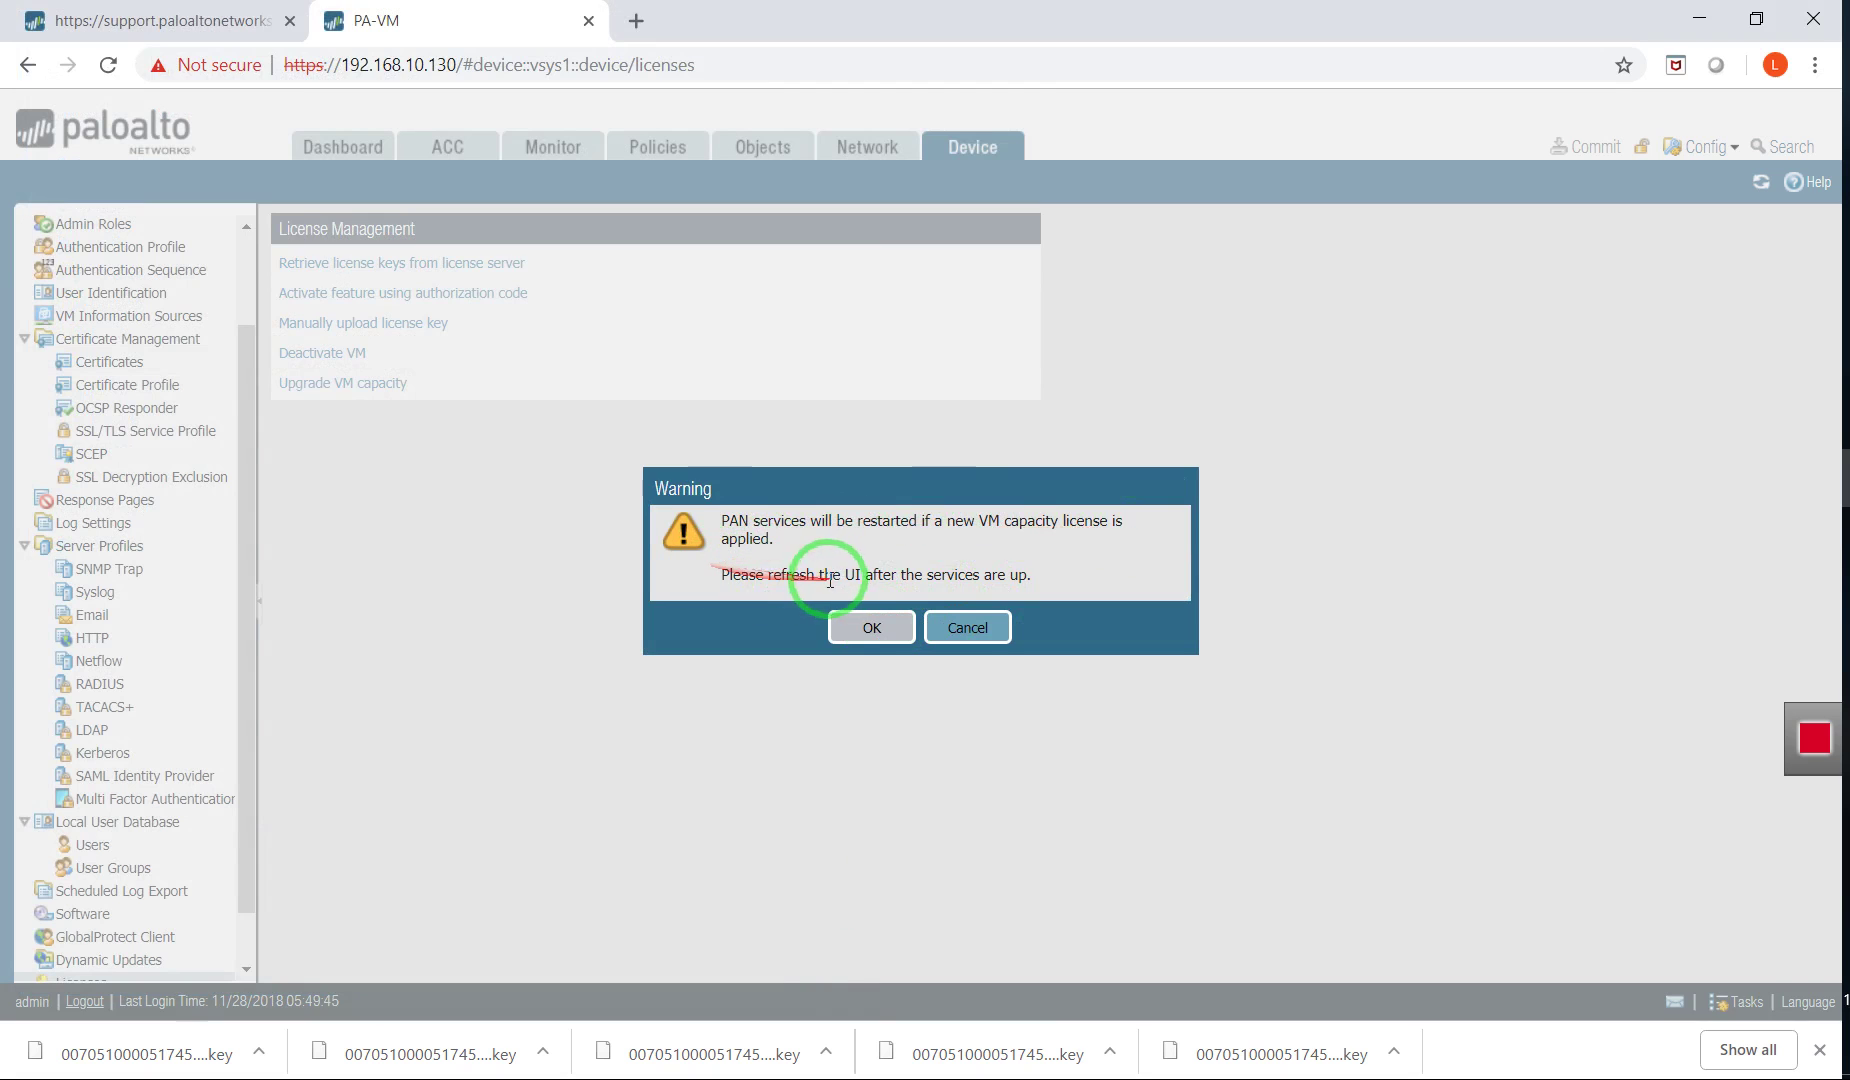
pyautogui.click(846, 628)
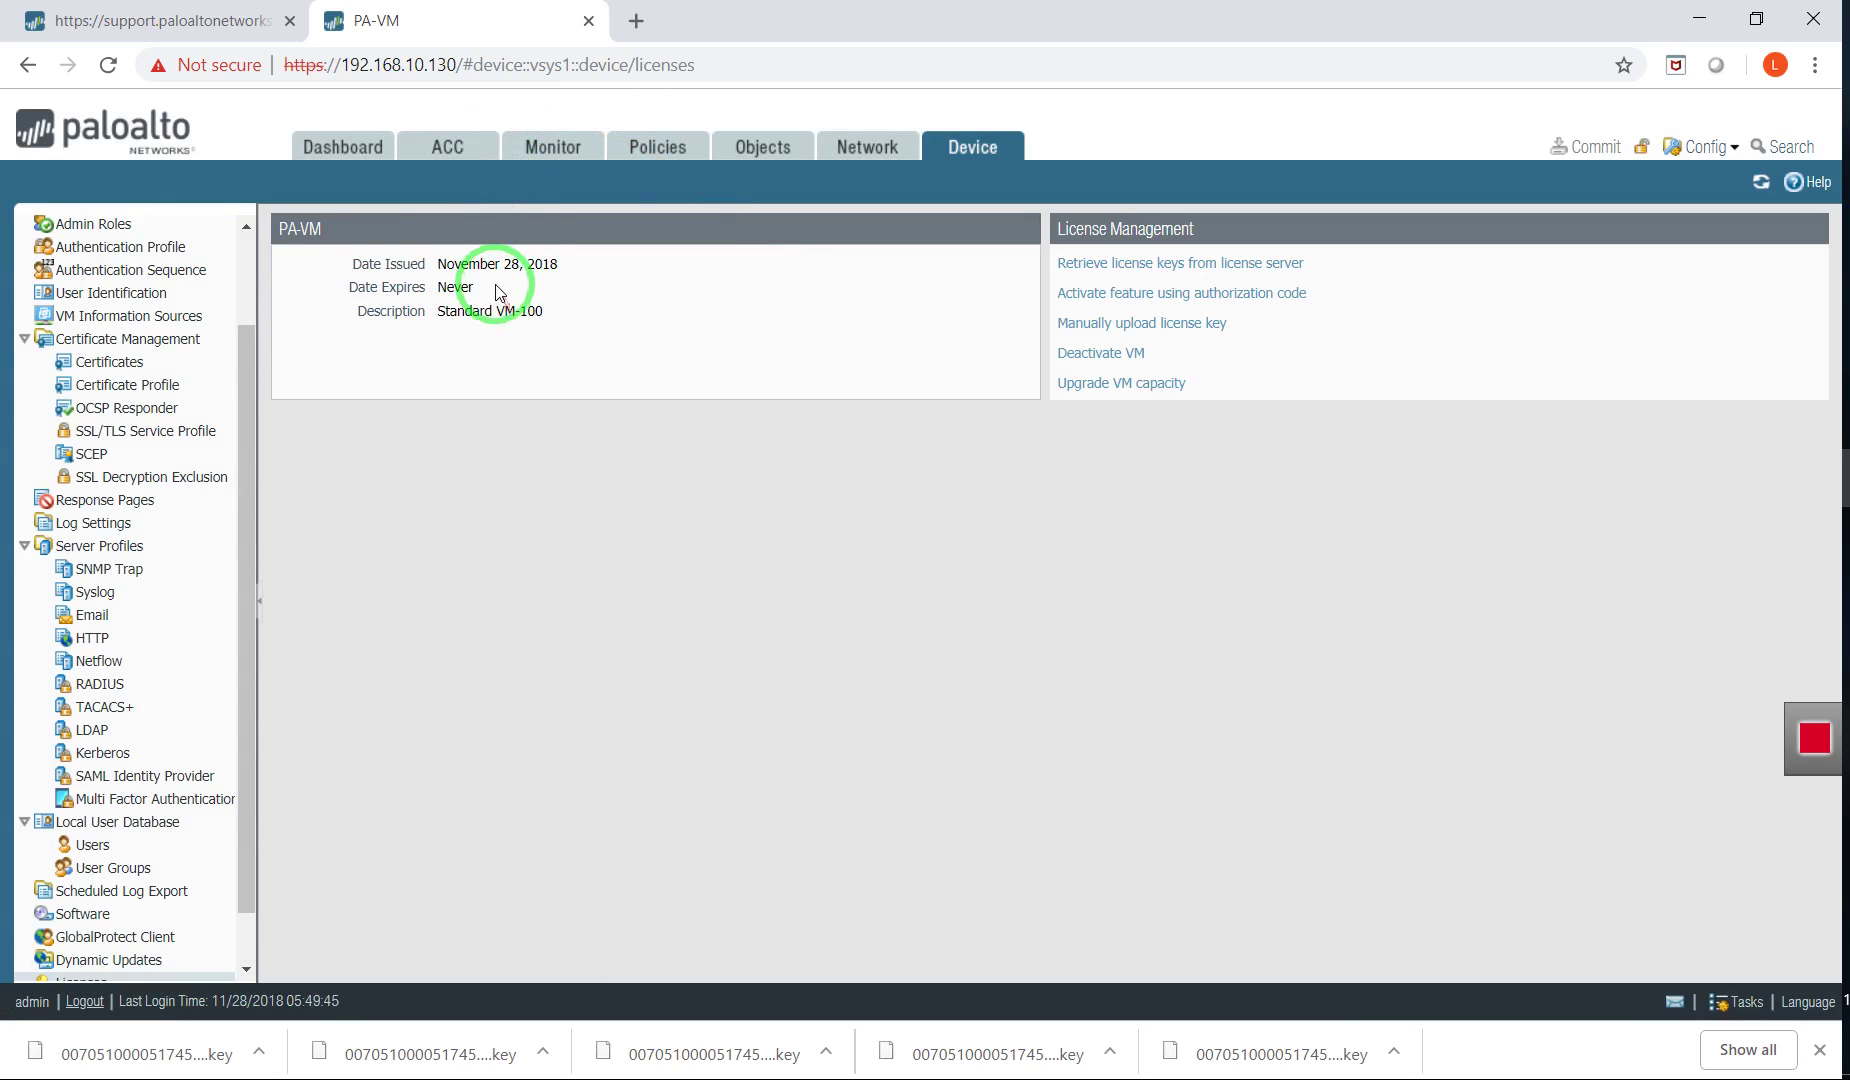
# Open the firewall's Dashboard and select its page address.
pyautogui.click(350, 153)
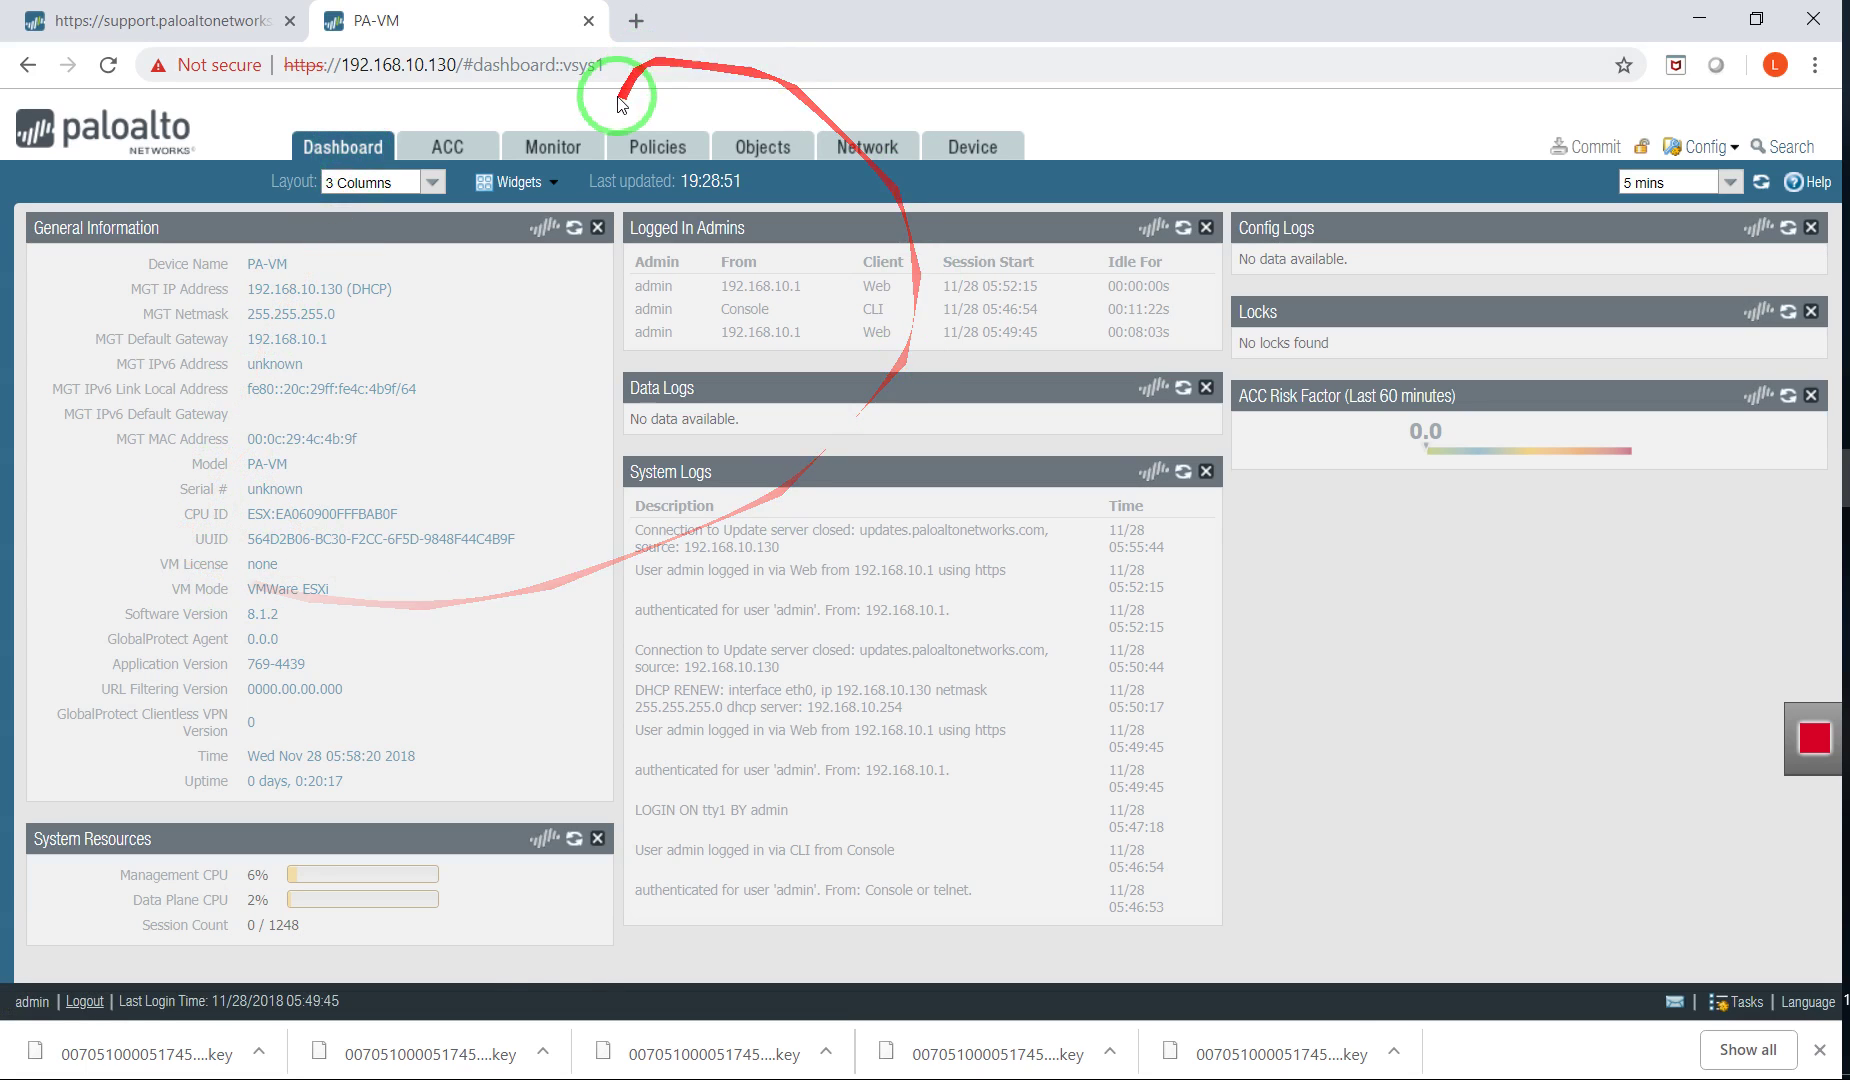
pyautogui.click(550, 62)
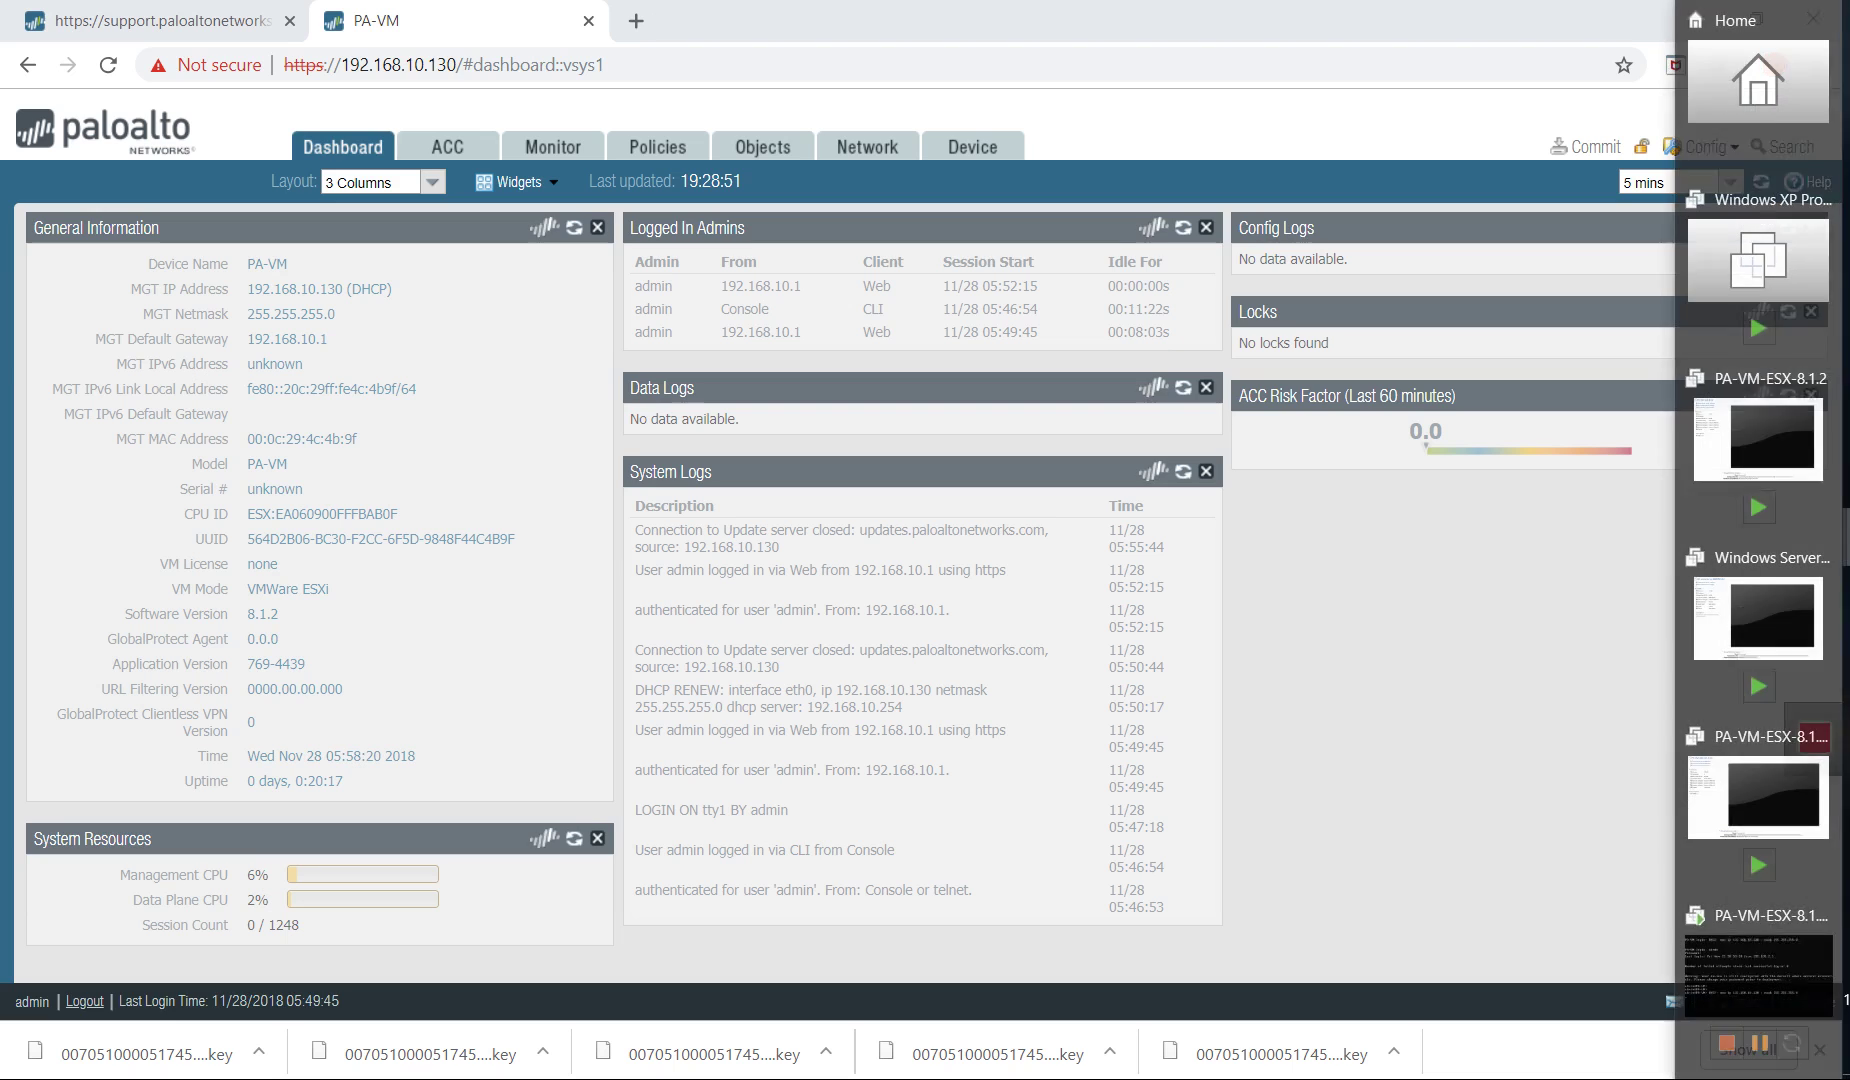
# Check the running PA-VM-ESX-8.1.2 (2) (2) console in VMware Workstation and return to the firewall's page in Chrome.
pyautogui.click(1730, 945)
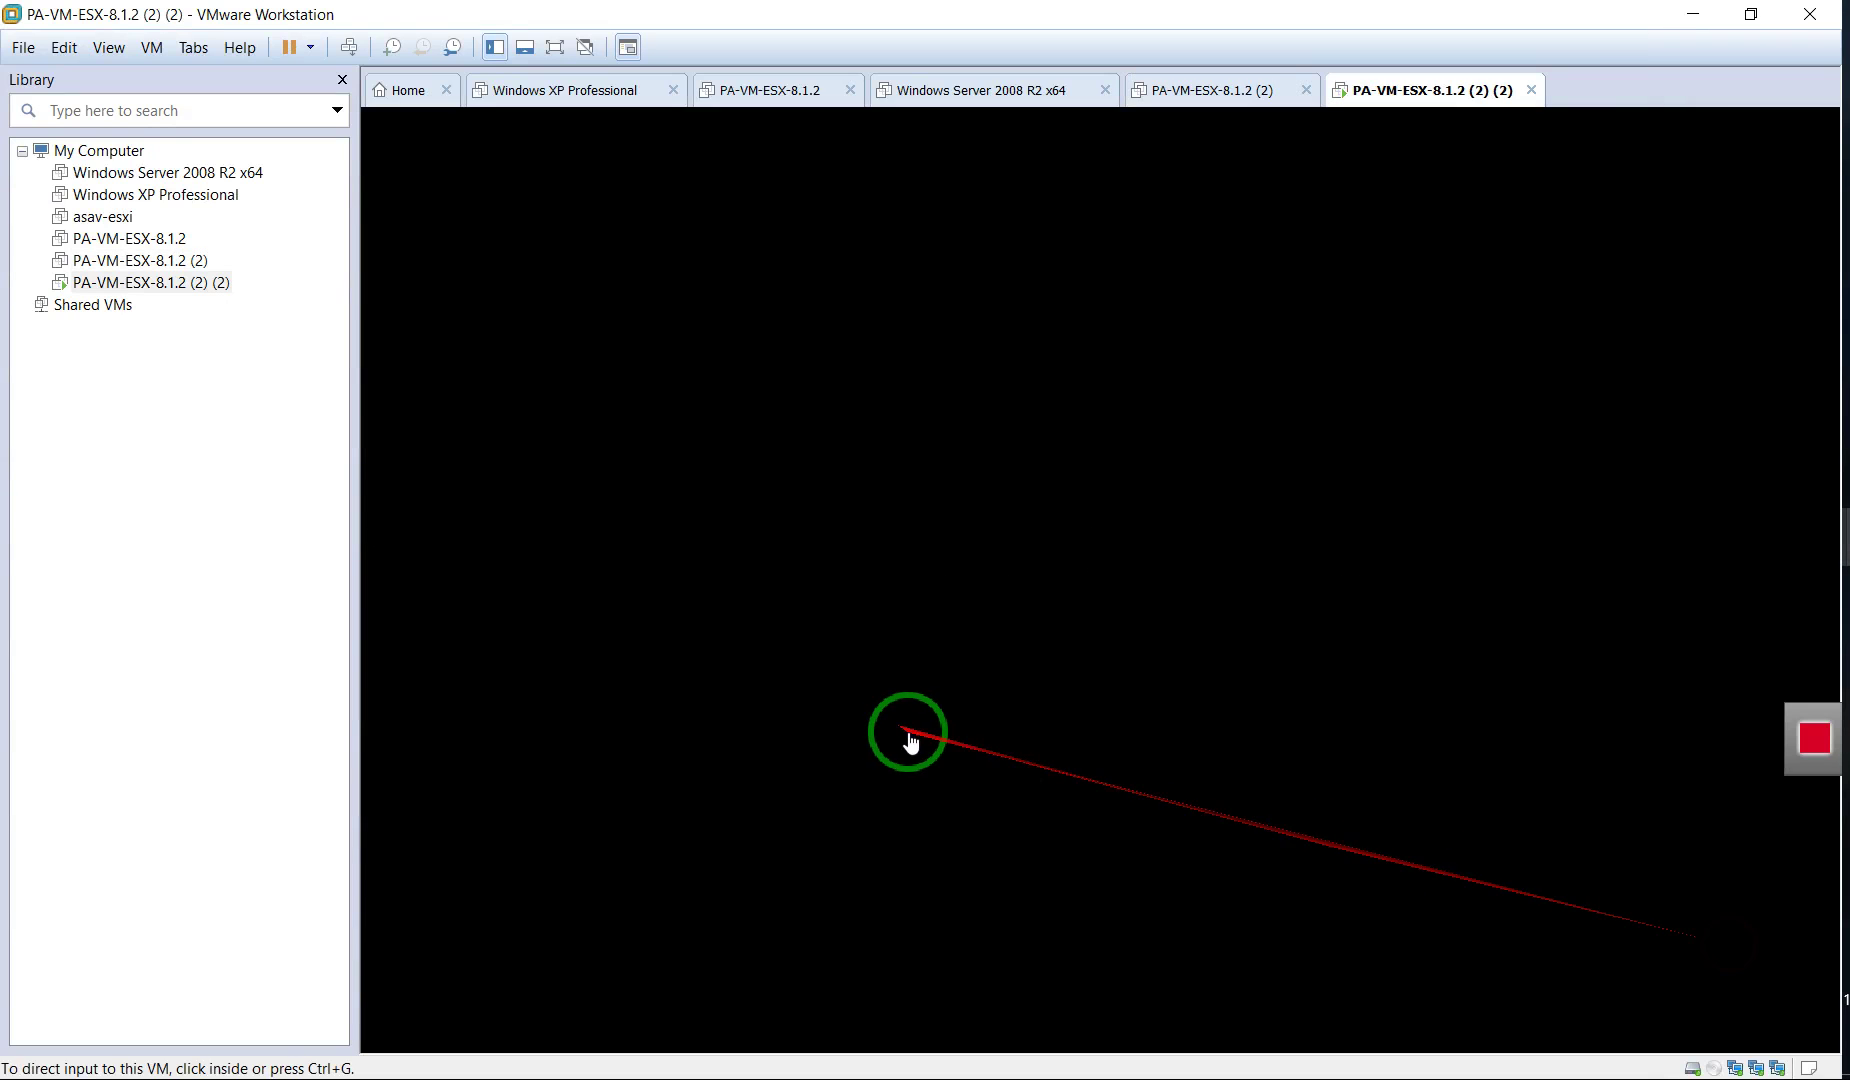
pyautogui.click(1072, 518)
pyautogui.press('Return')
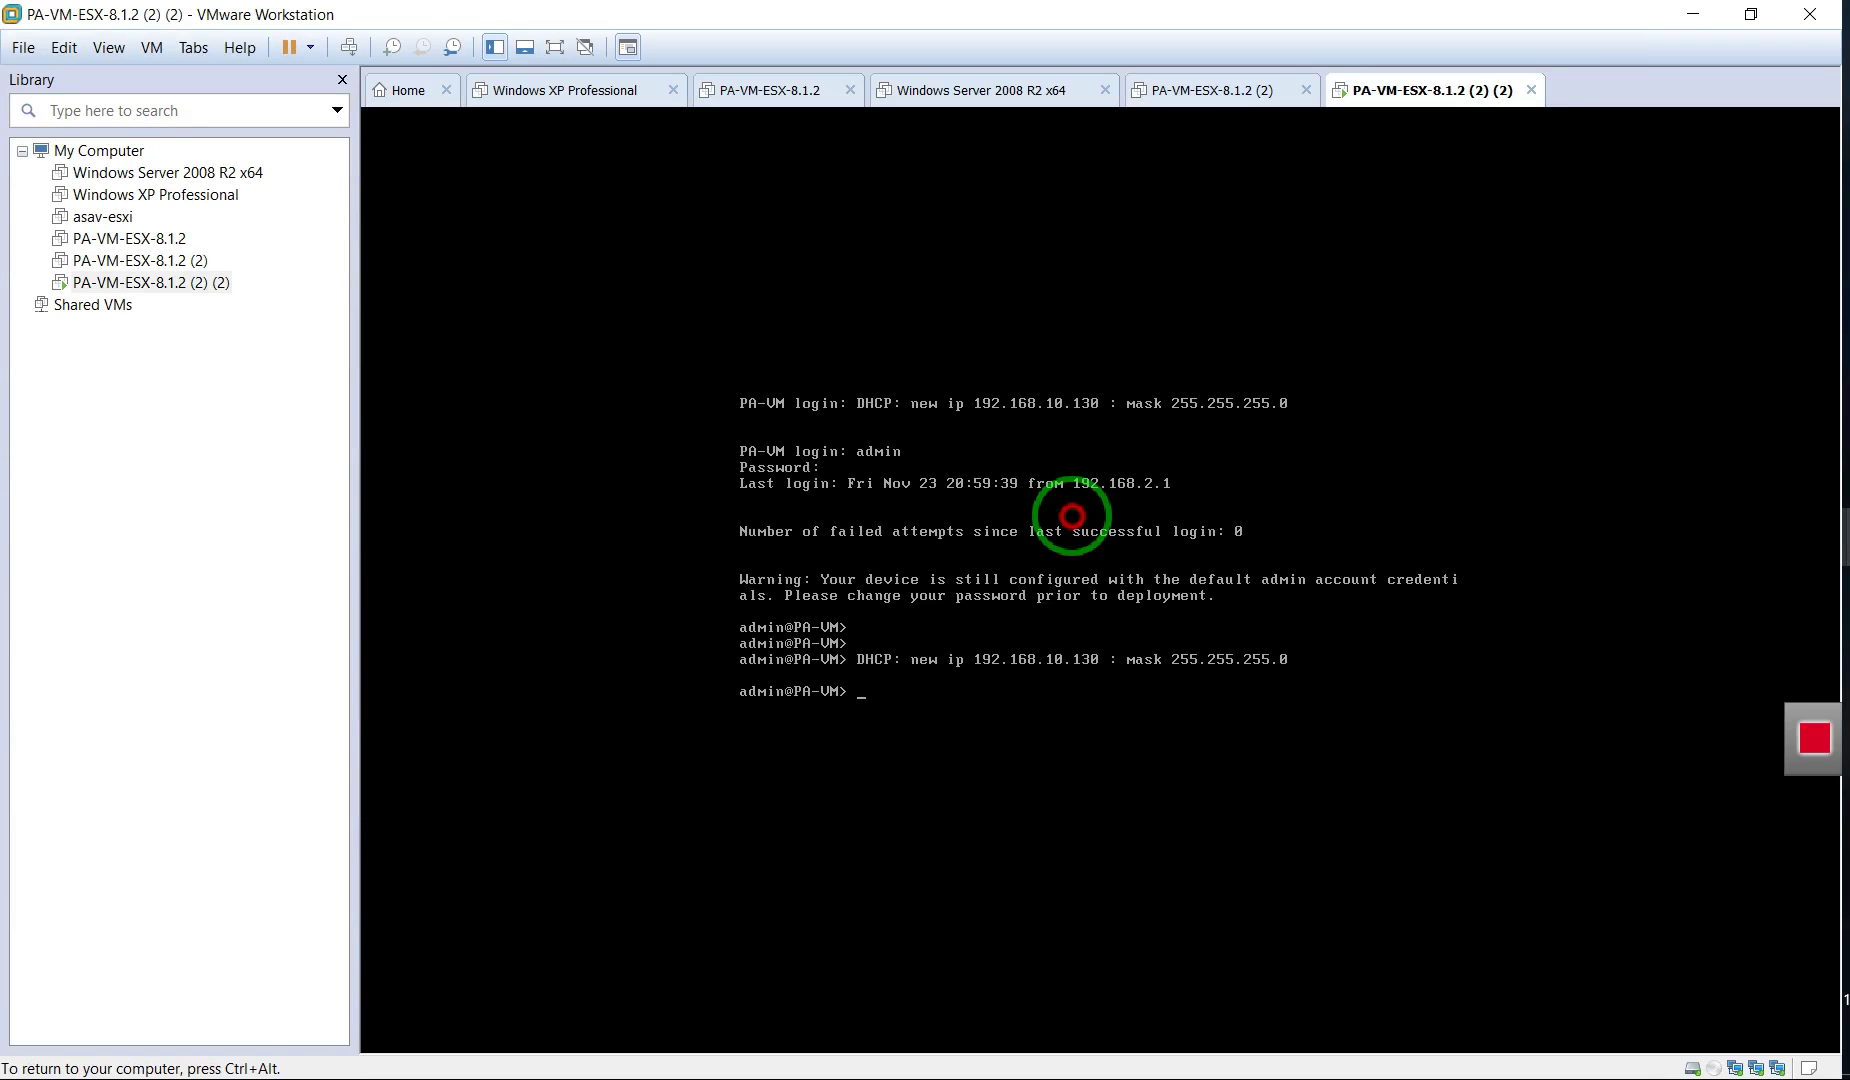
pyautogui.hotkey('ctrl', 'alt')
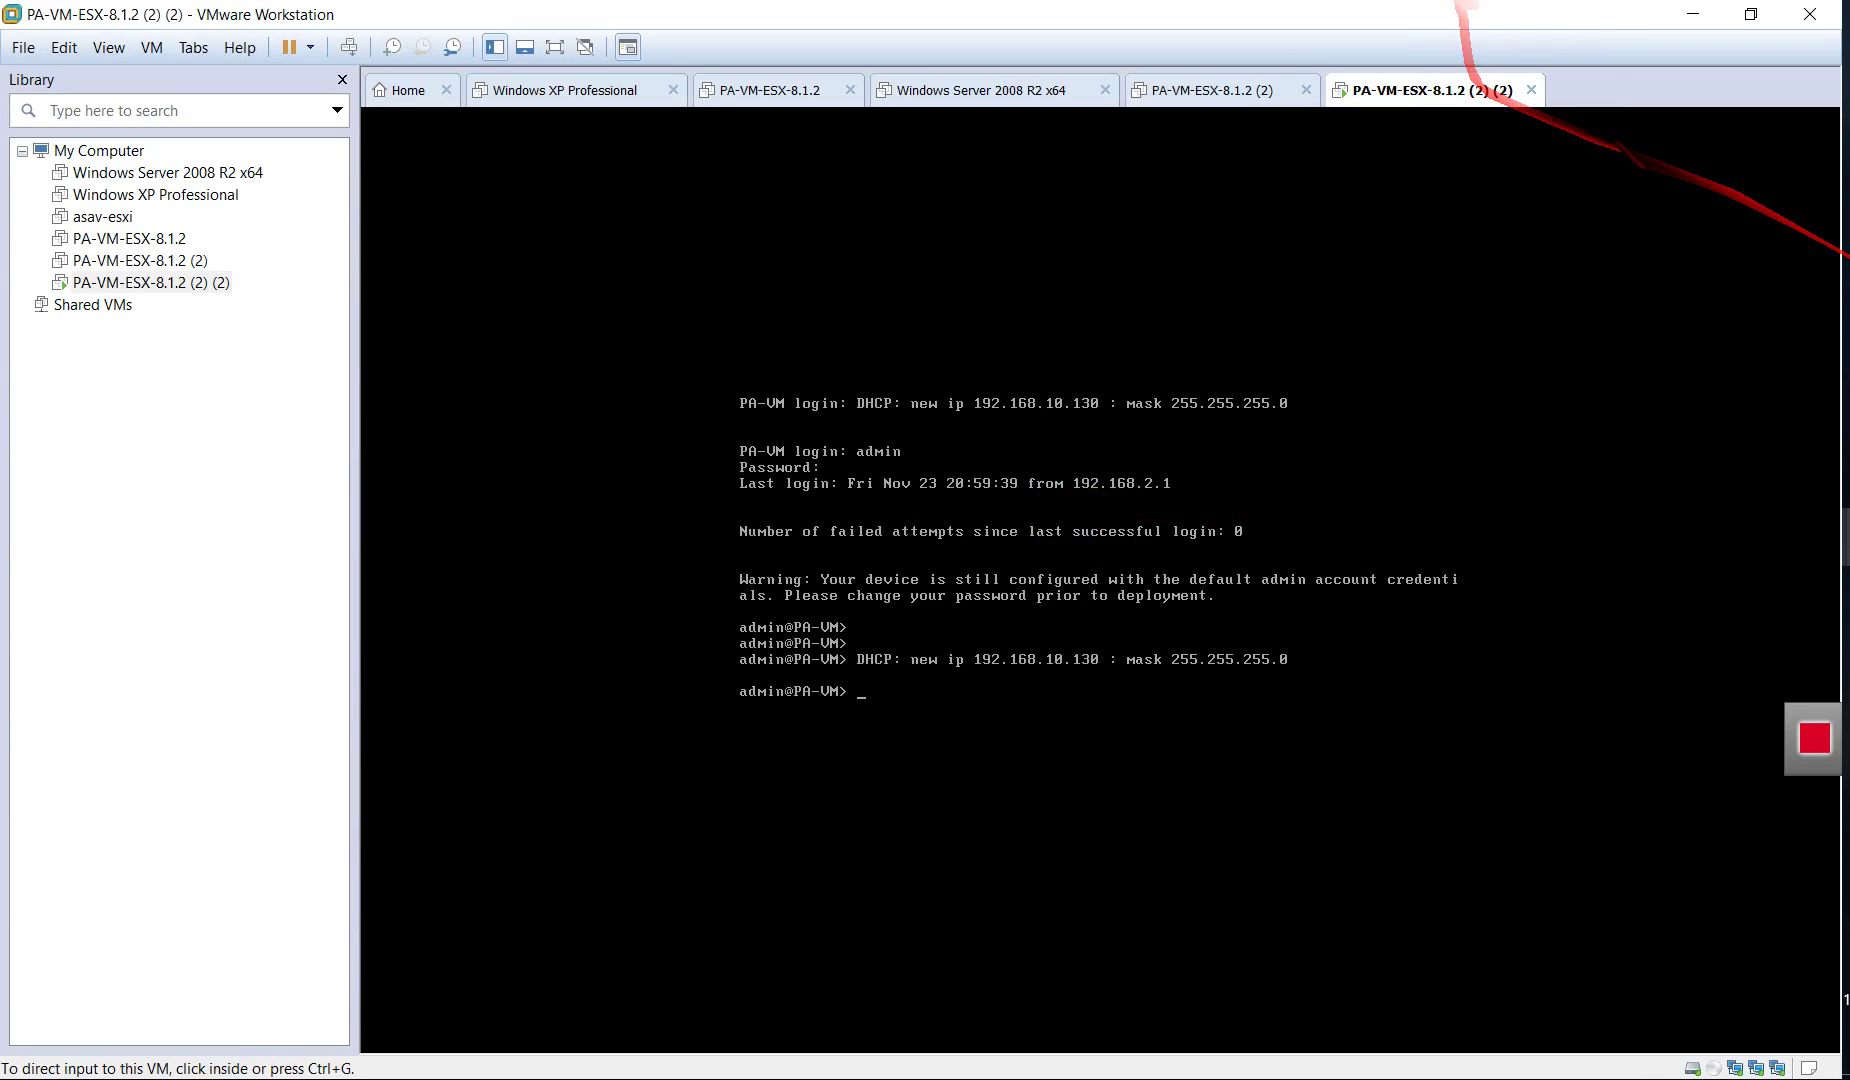
pyautogui.hotkey('alt', 'Tab')
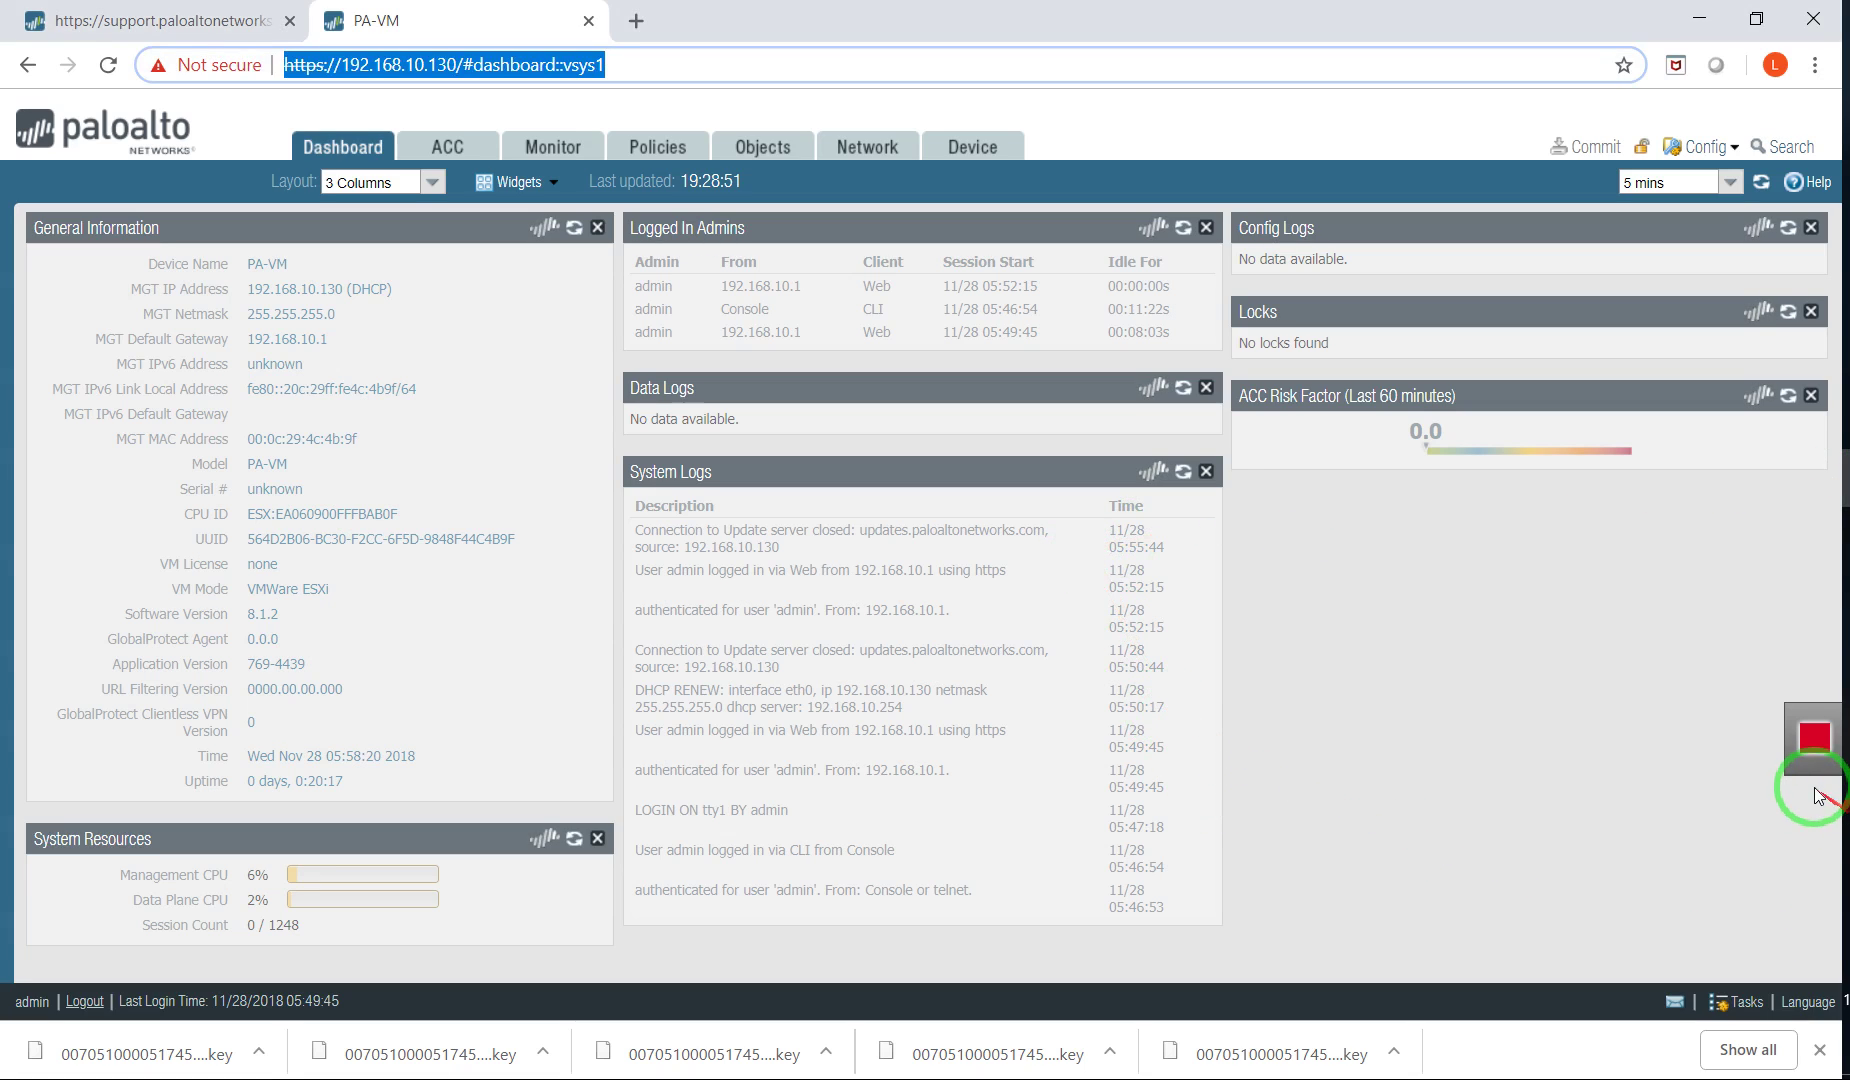
# Log back in to the firewall's web interface as admin with the account password.
pyautogui.click(1845, 755)
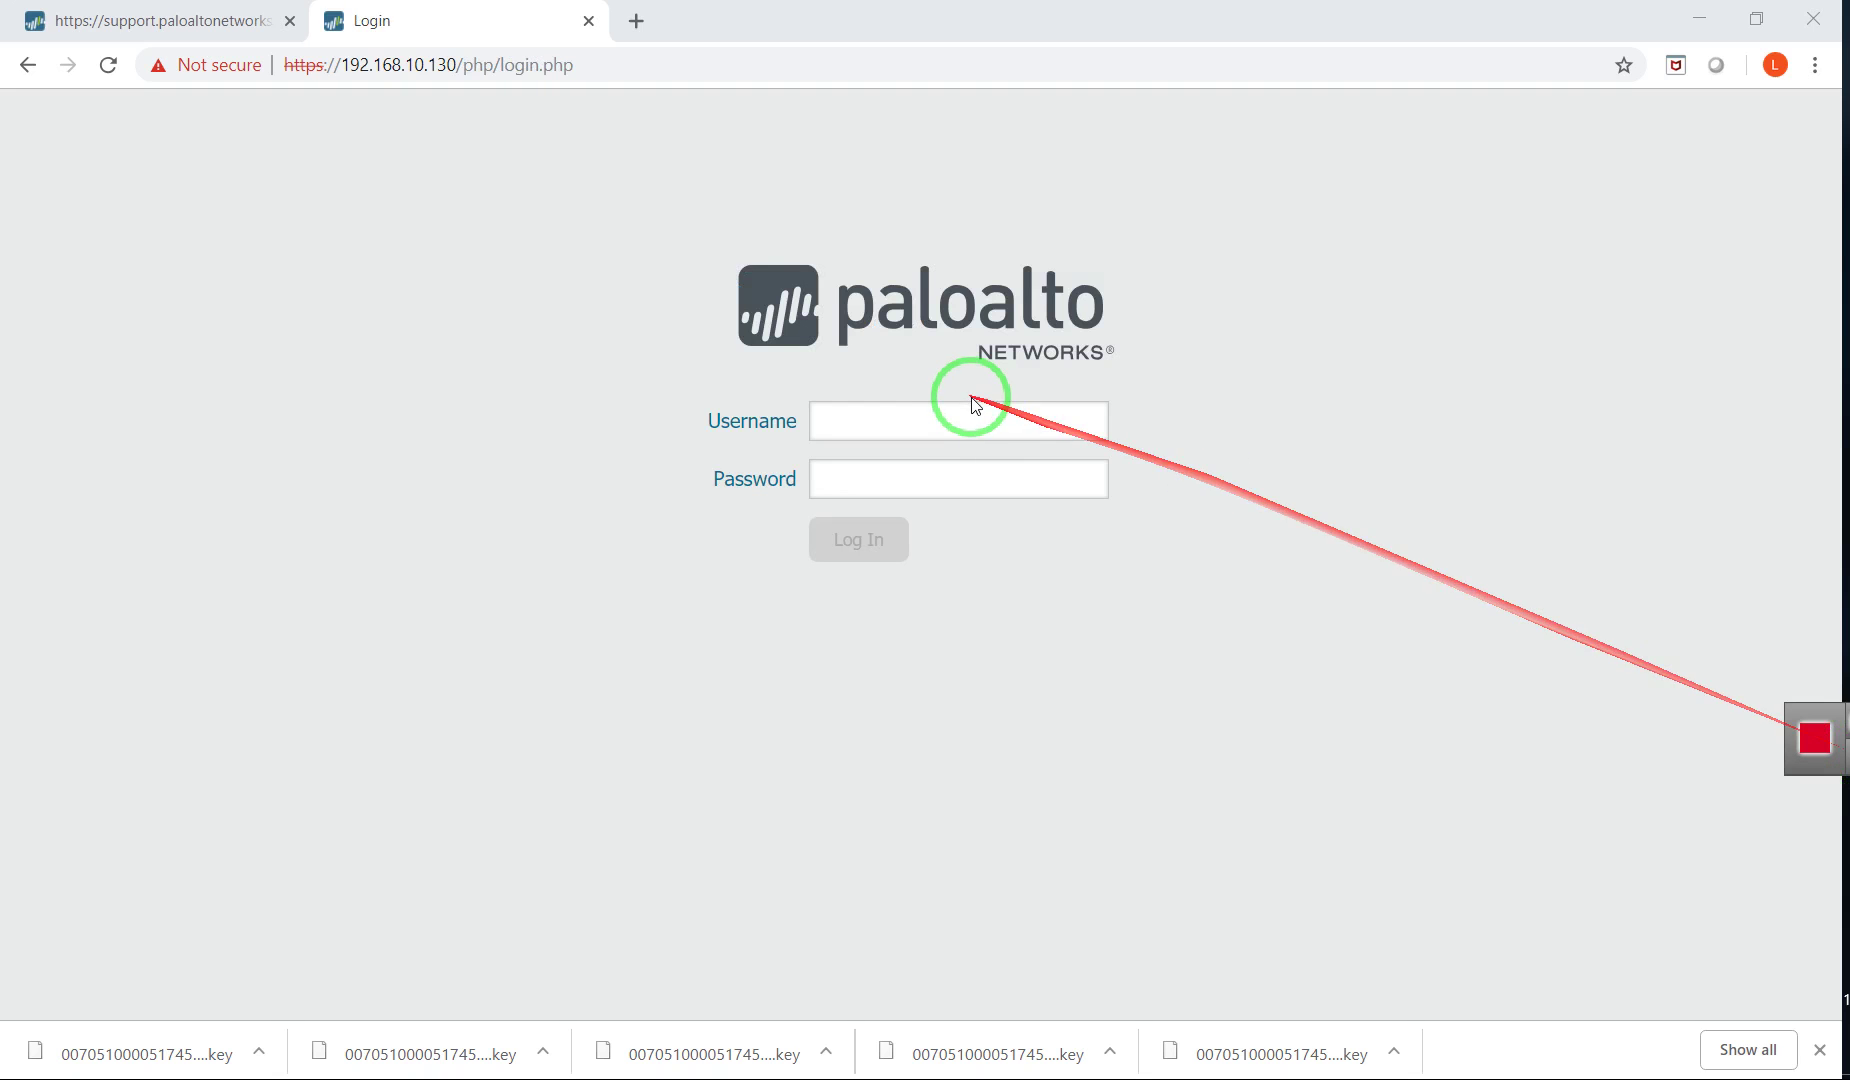
pyautogui.click(980, 416)
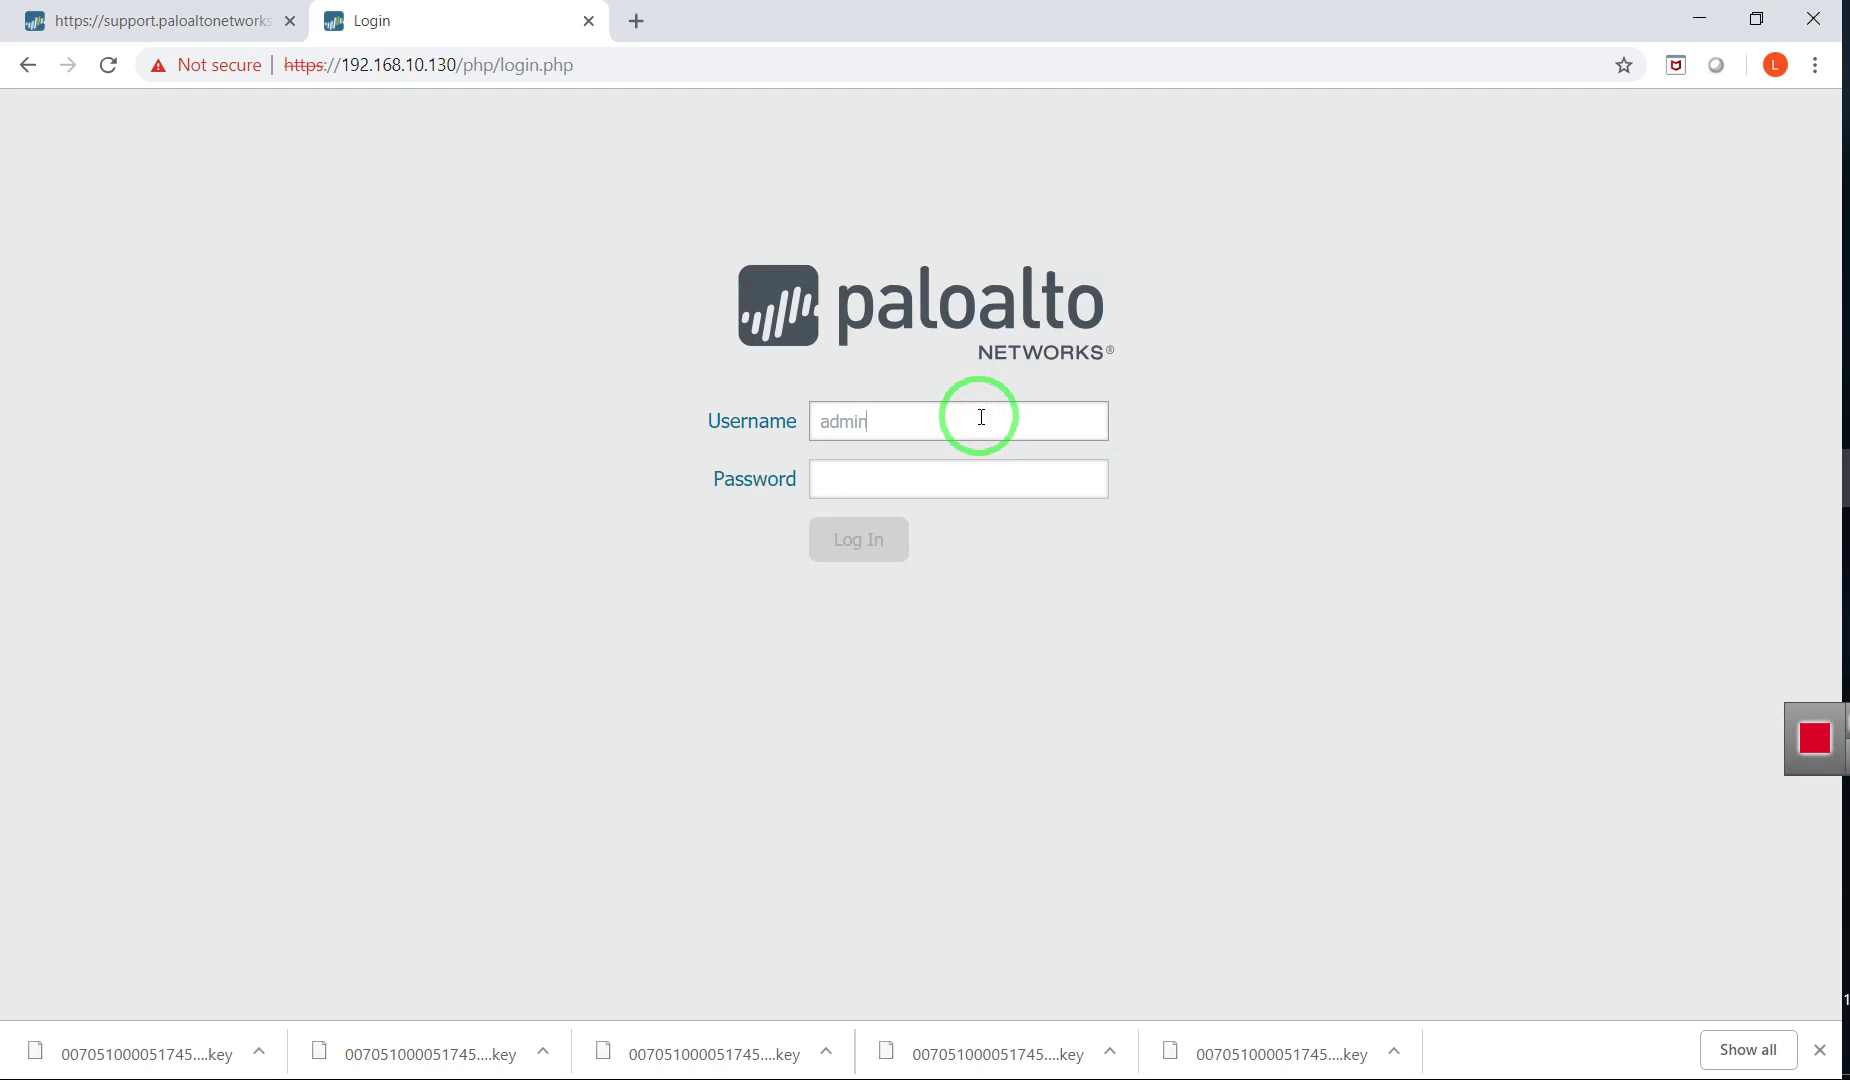
pyautogui.press('Tab')
pyautogui.write('a')
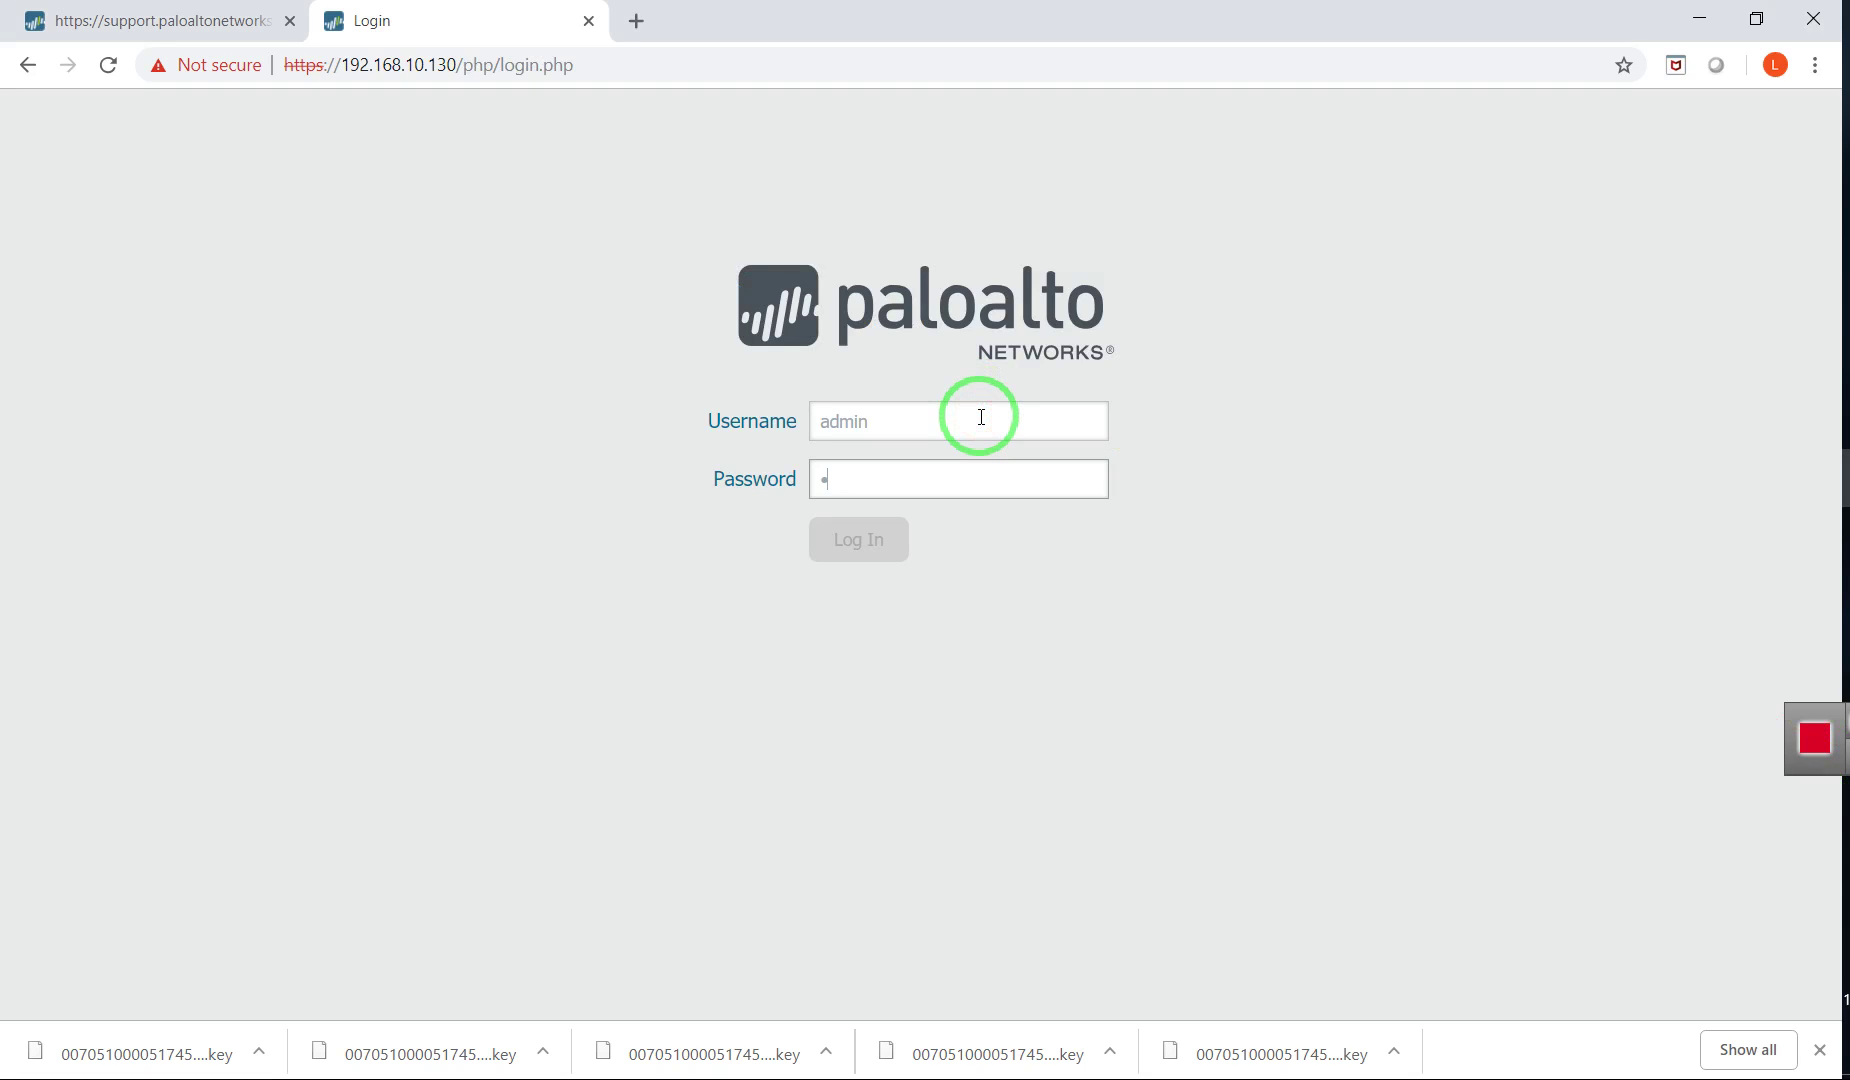
pyautogui.write('d')
pyautogui.press('BackSpace')
pyautogui.press('BackSpace')
pyautogui.write('a')
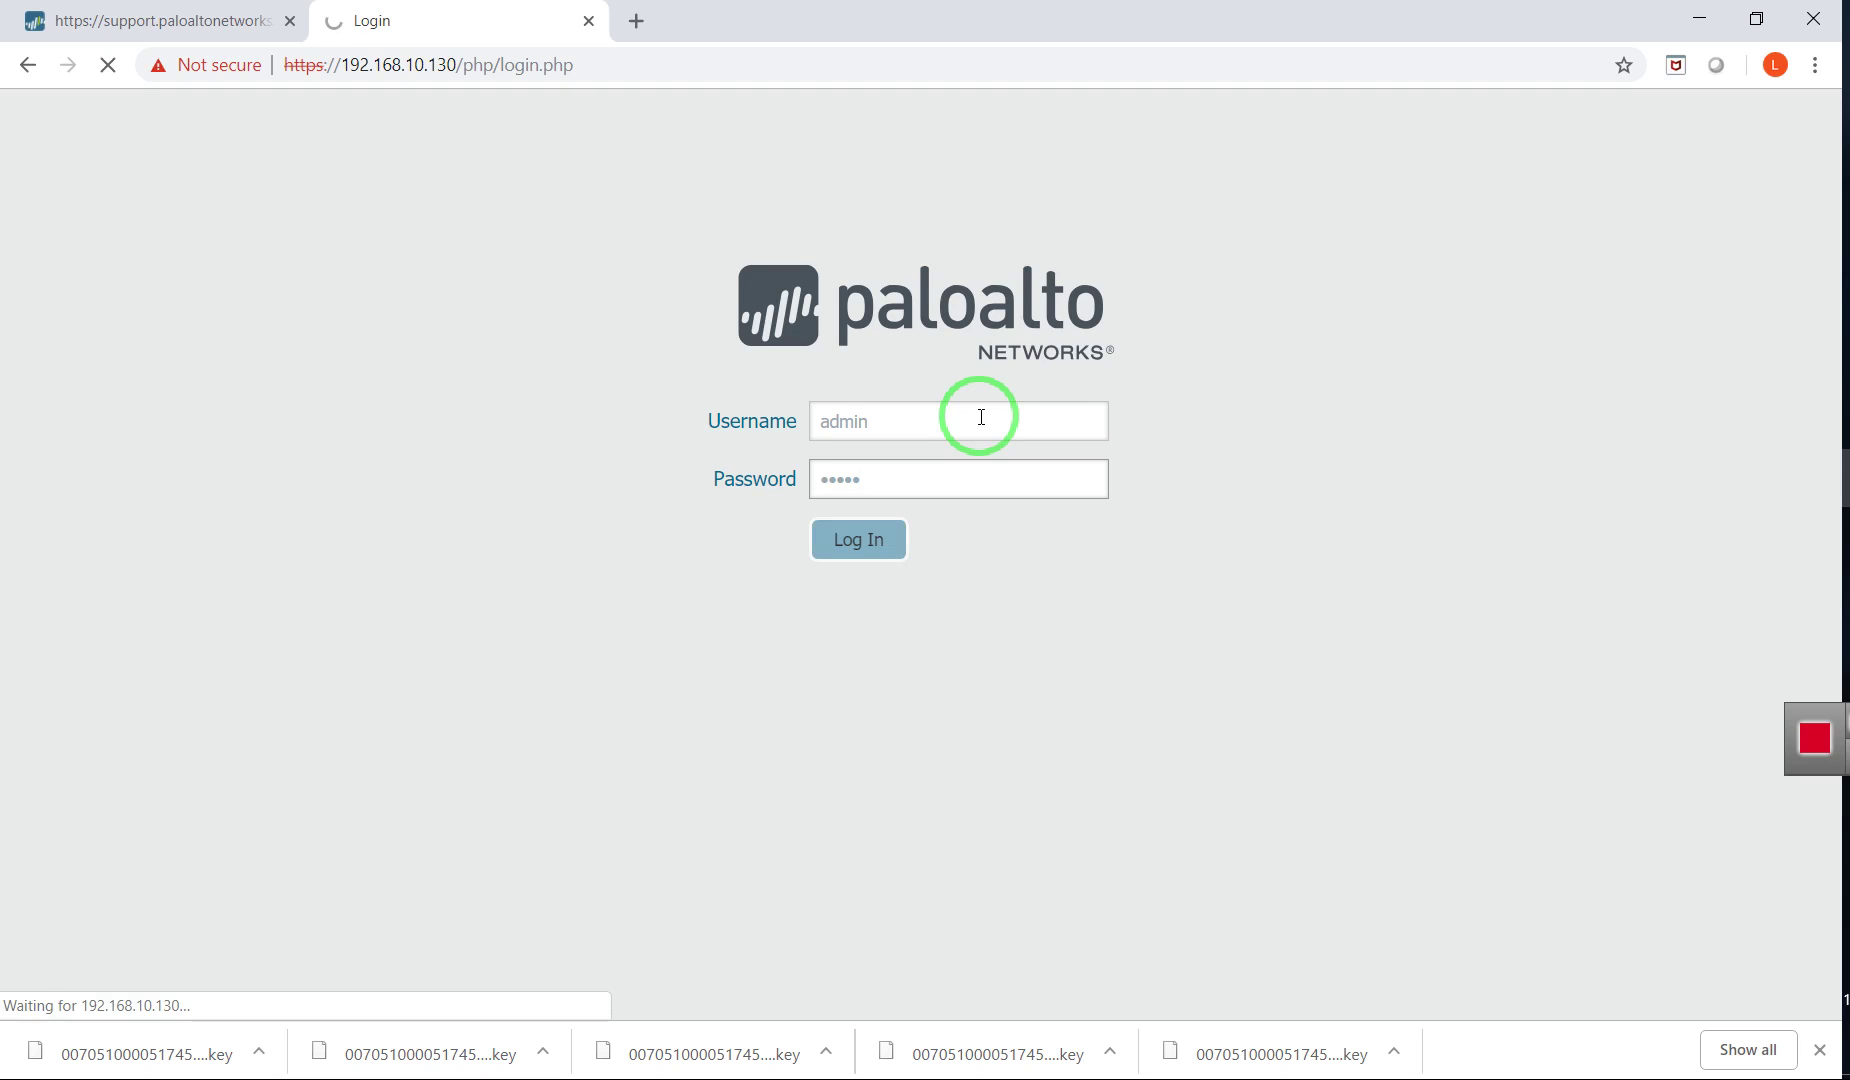
pyautogui.click(1139, 262)
pyautogui.click(1136, 260)
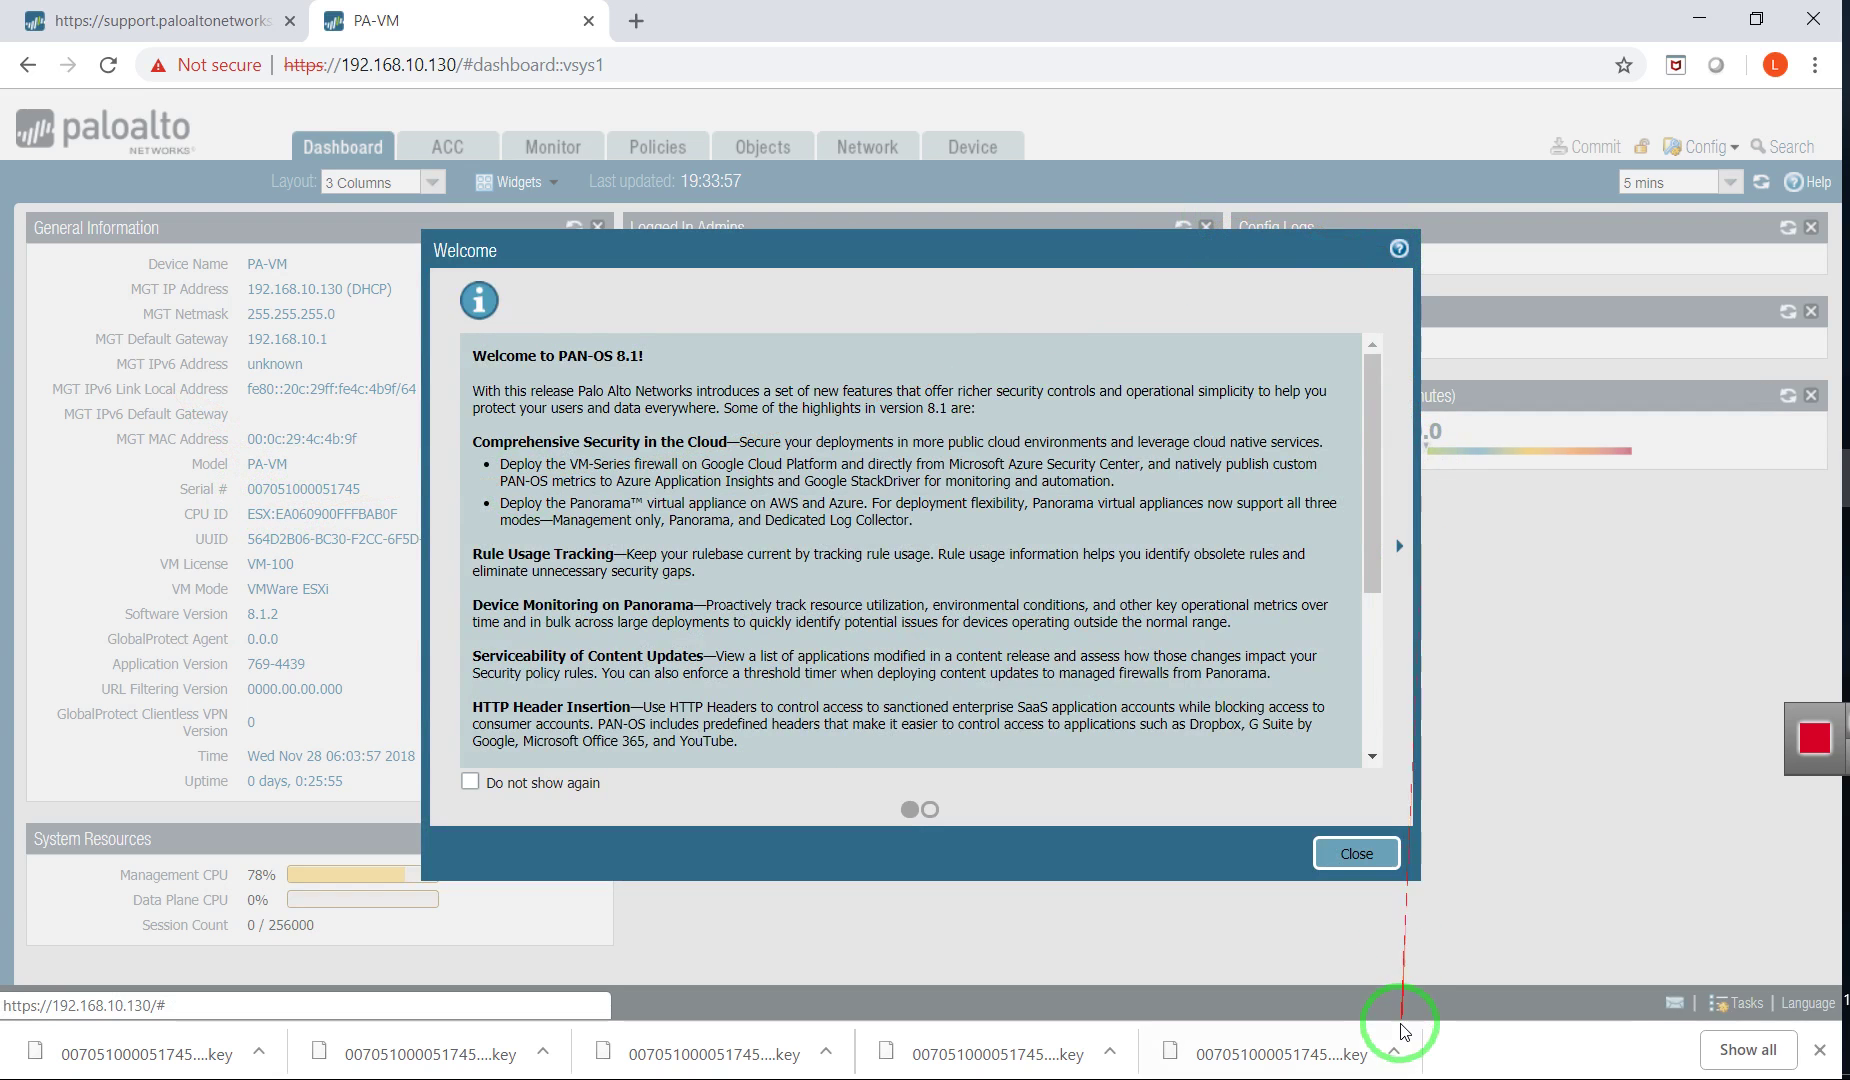
# Close the PAN-OS 8.1 welcome message and check the device's serial number under General Information.
pyautogui.click(1343, 858)
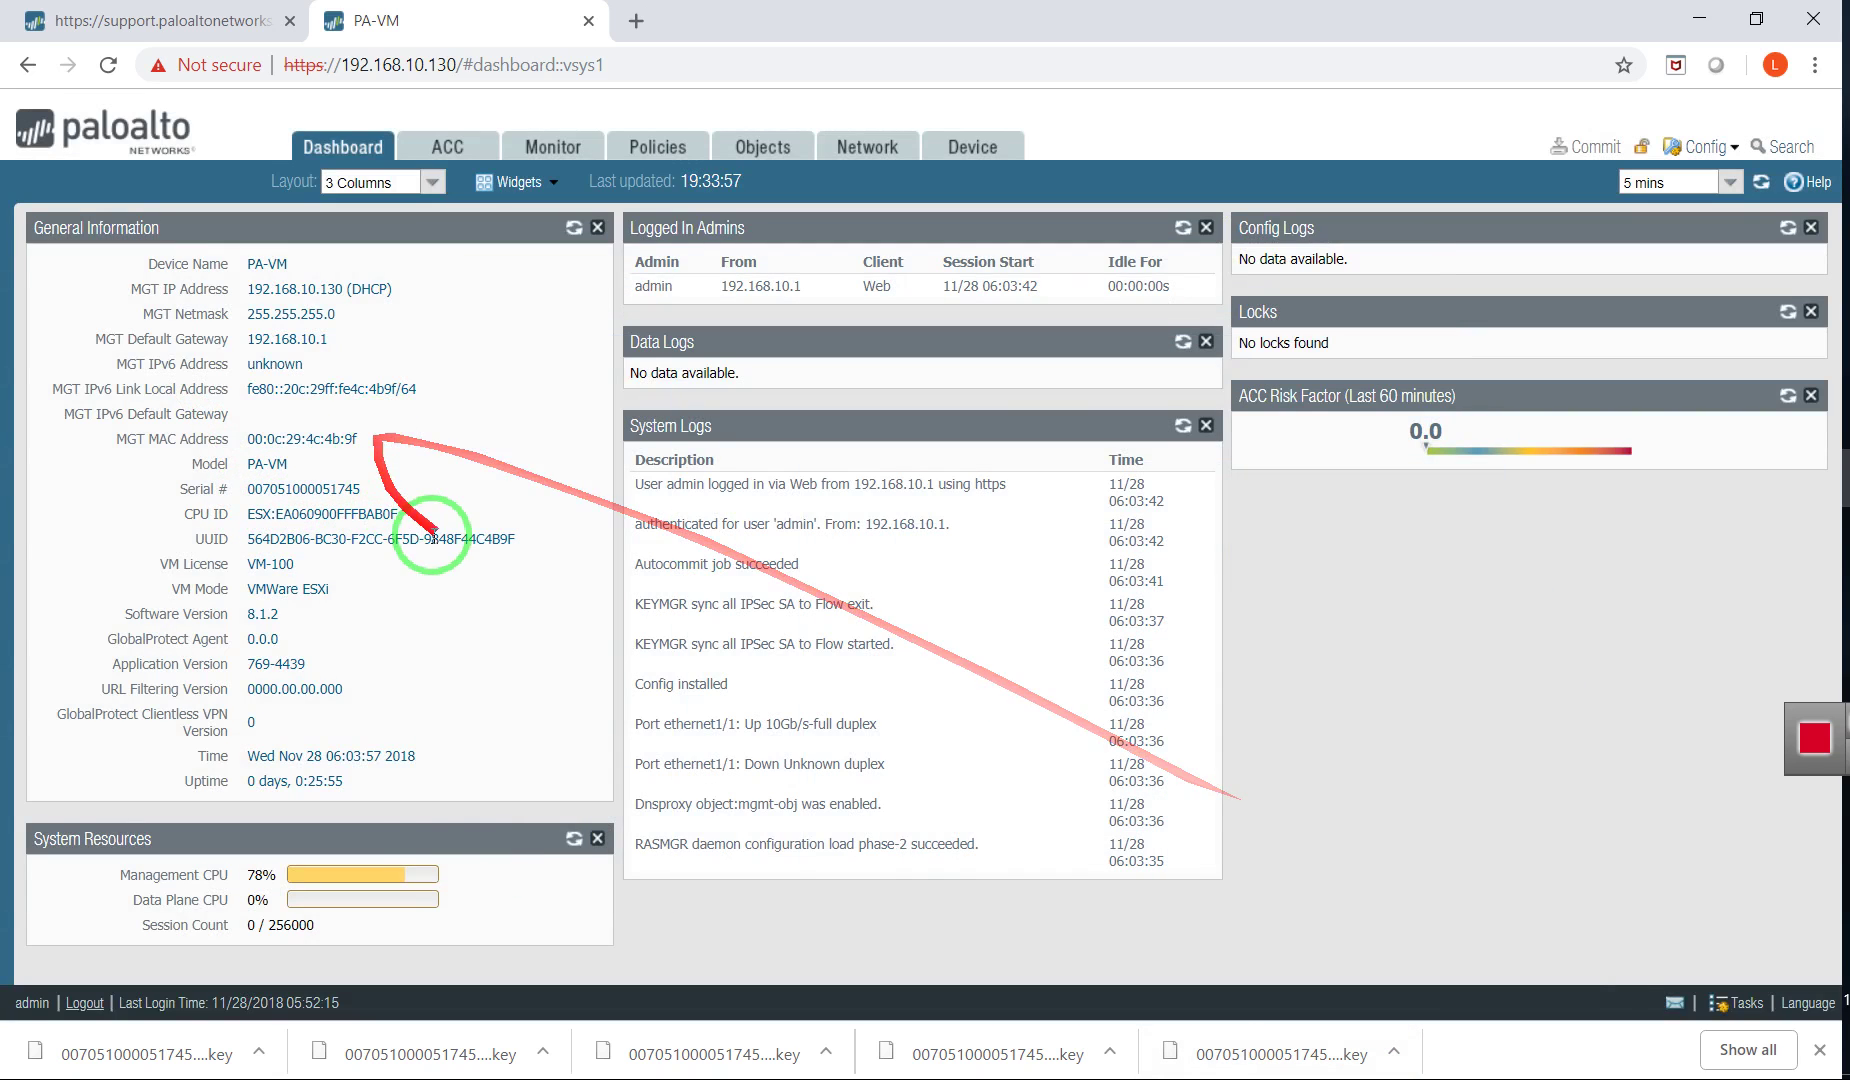
pyautogui.doubleClick(296, 491)
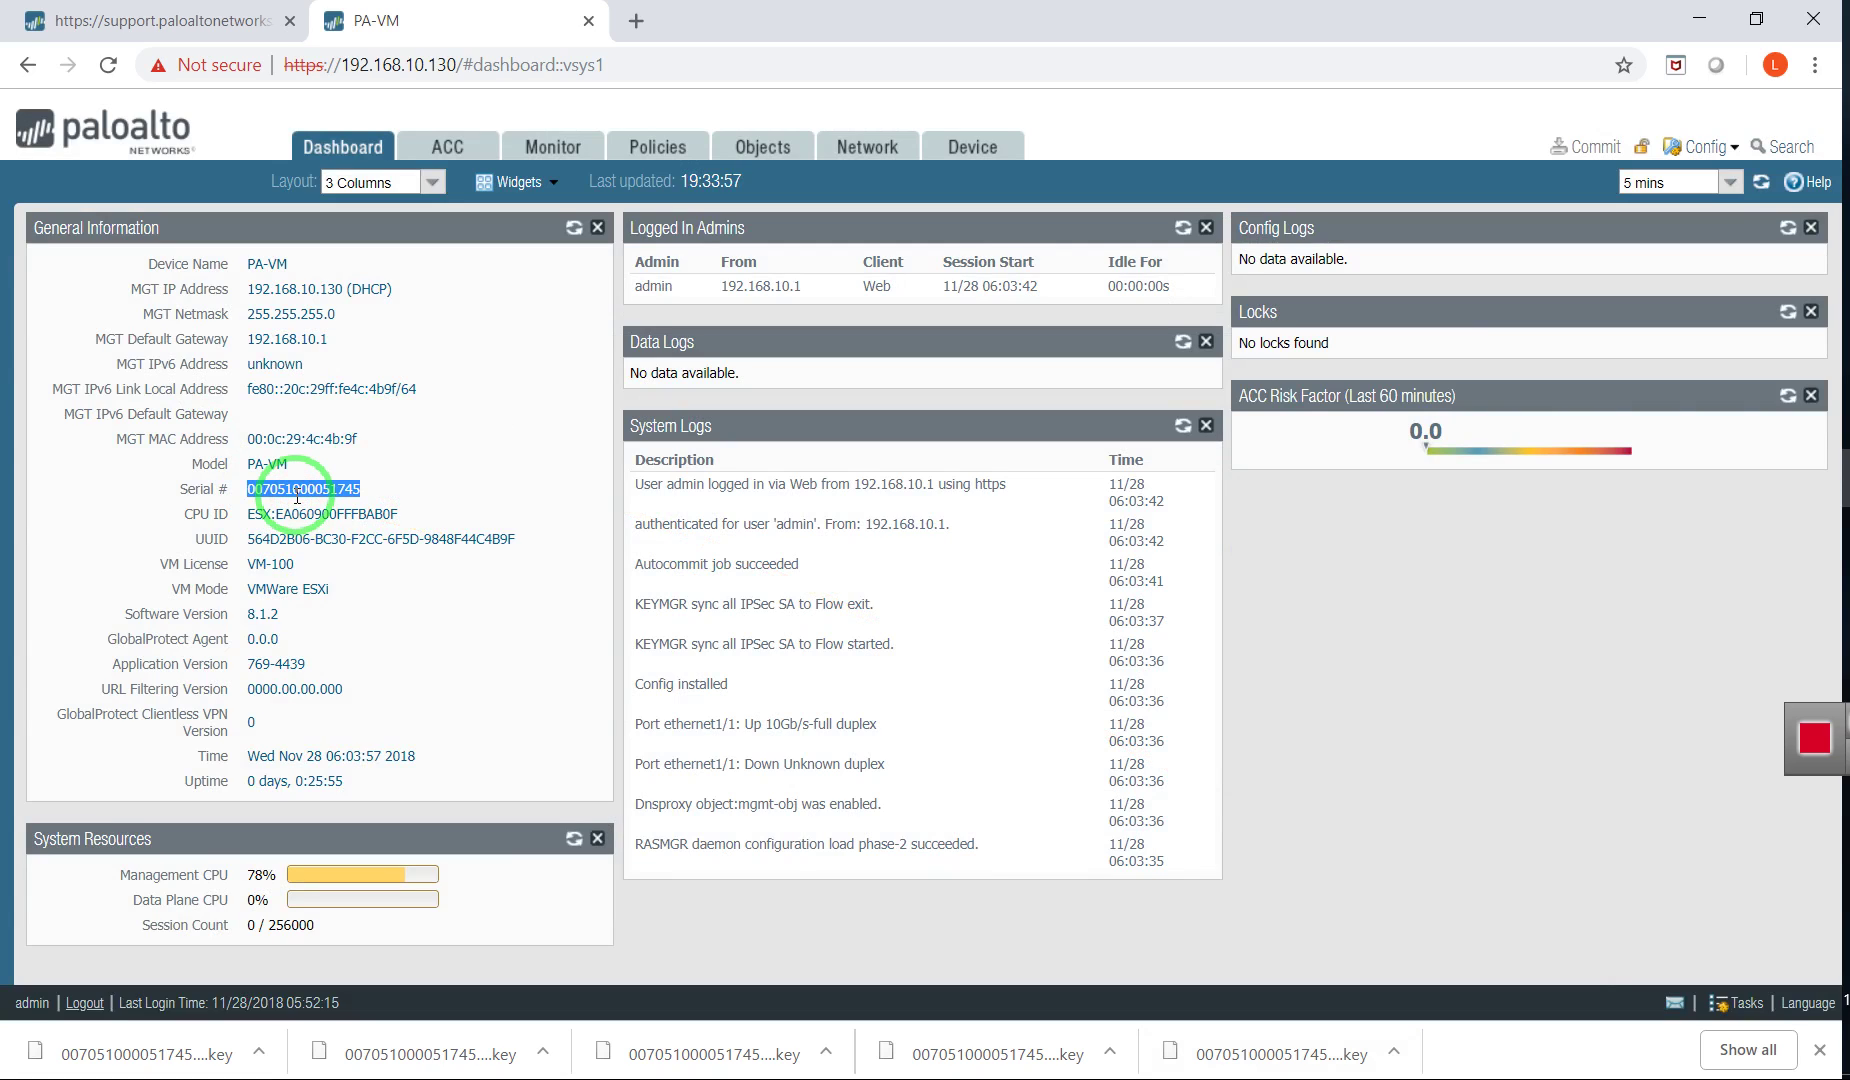
# Write the note "congrats,device register now:) lets add other licenses to the device too!!" in the Windows Run box.
pyautogui.press('super+r')
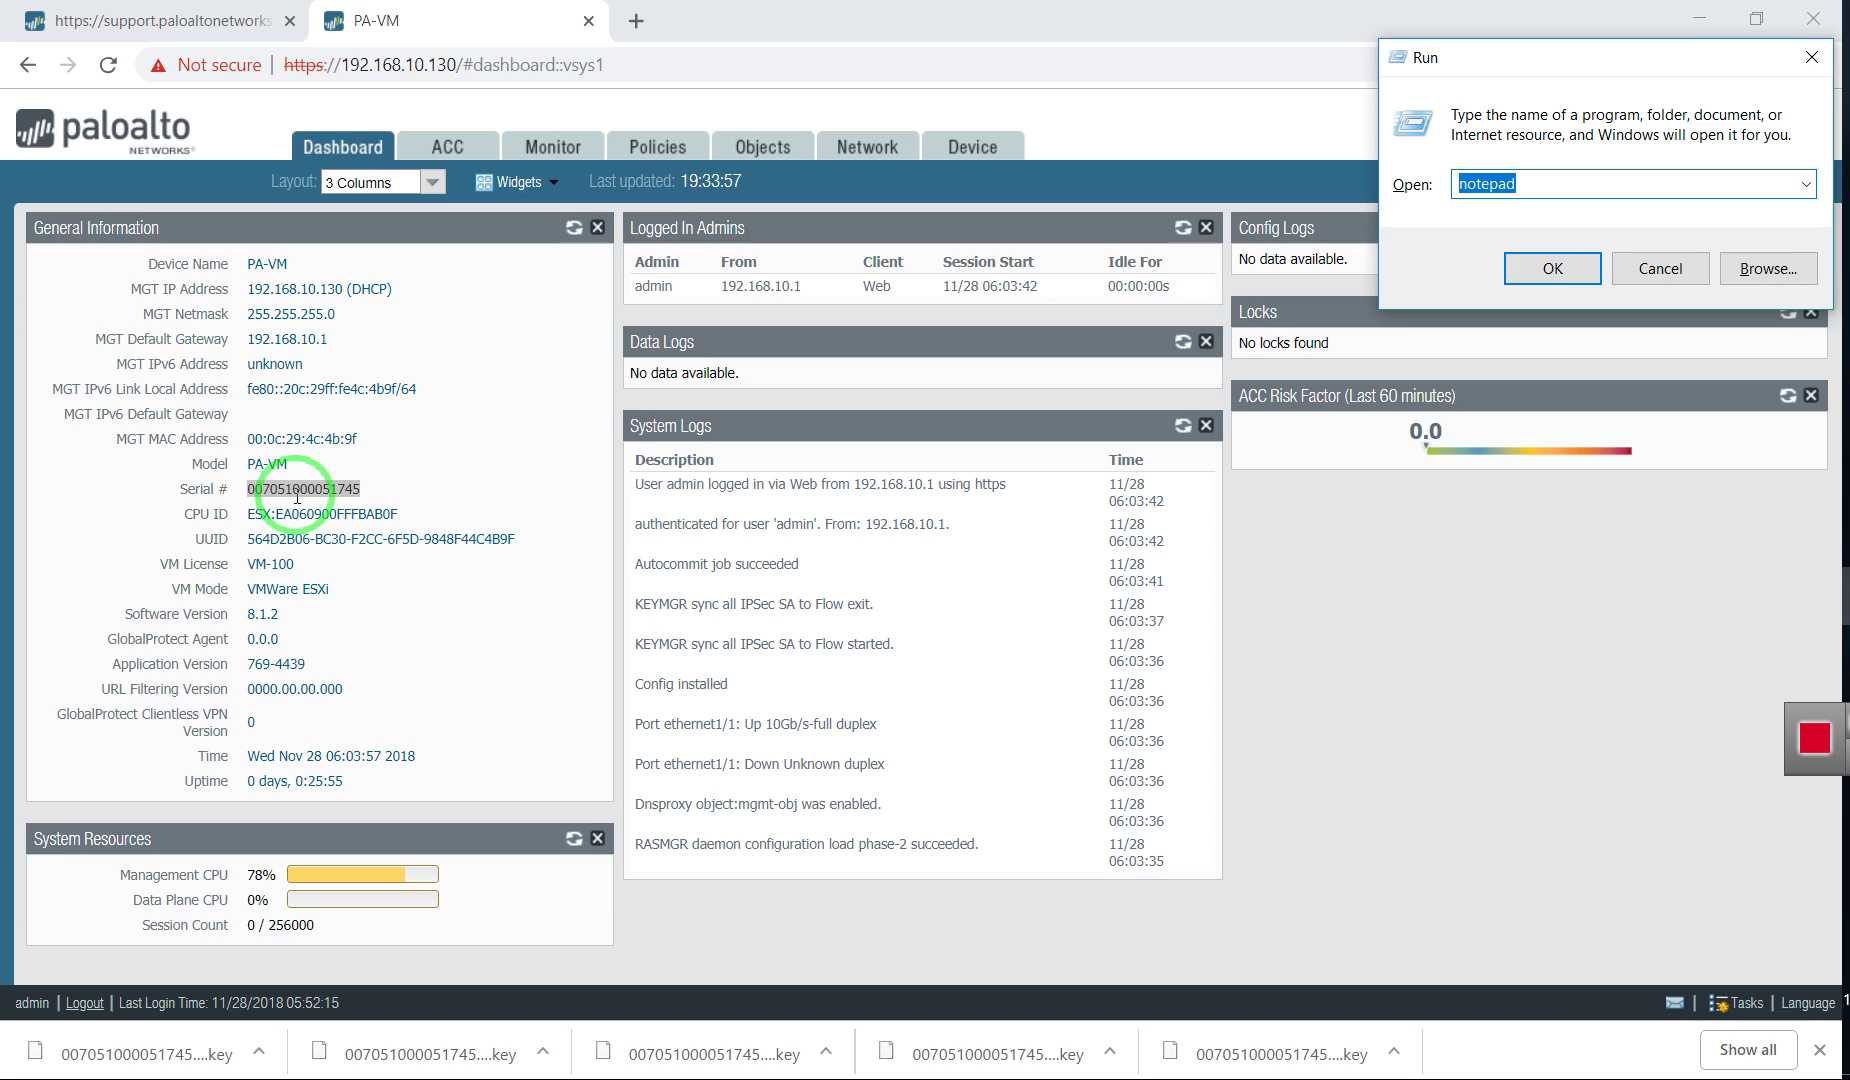
pyautogui.write('congrats,device register now:')
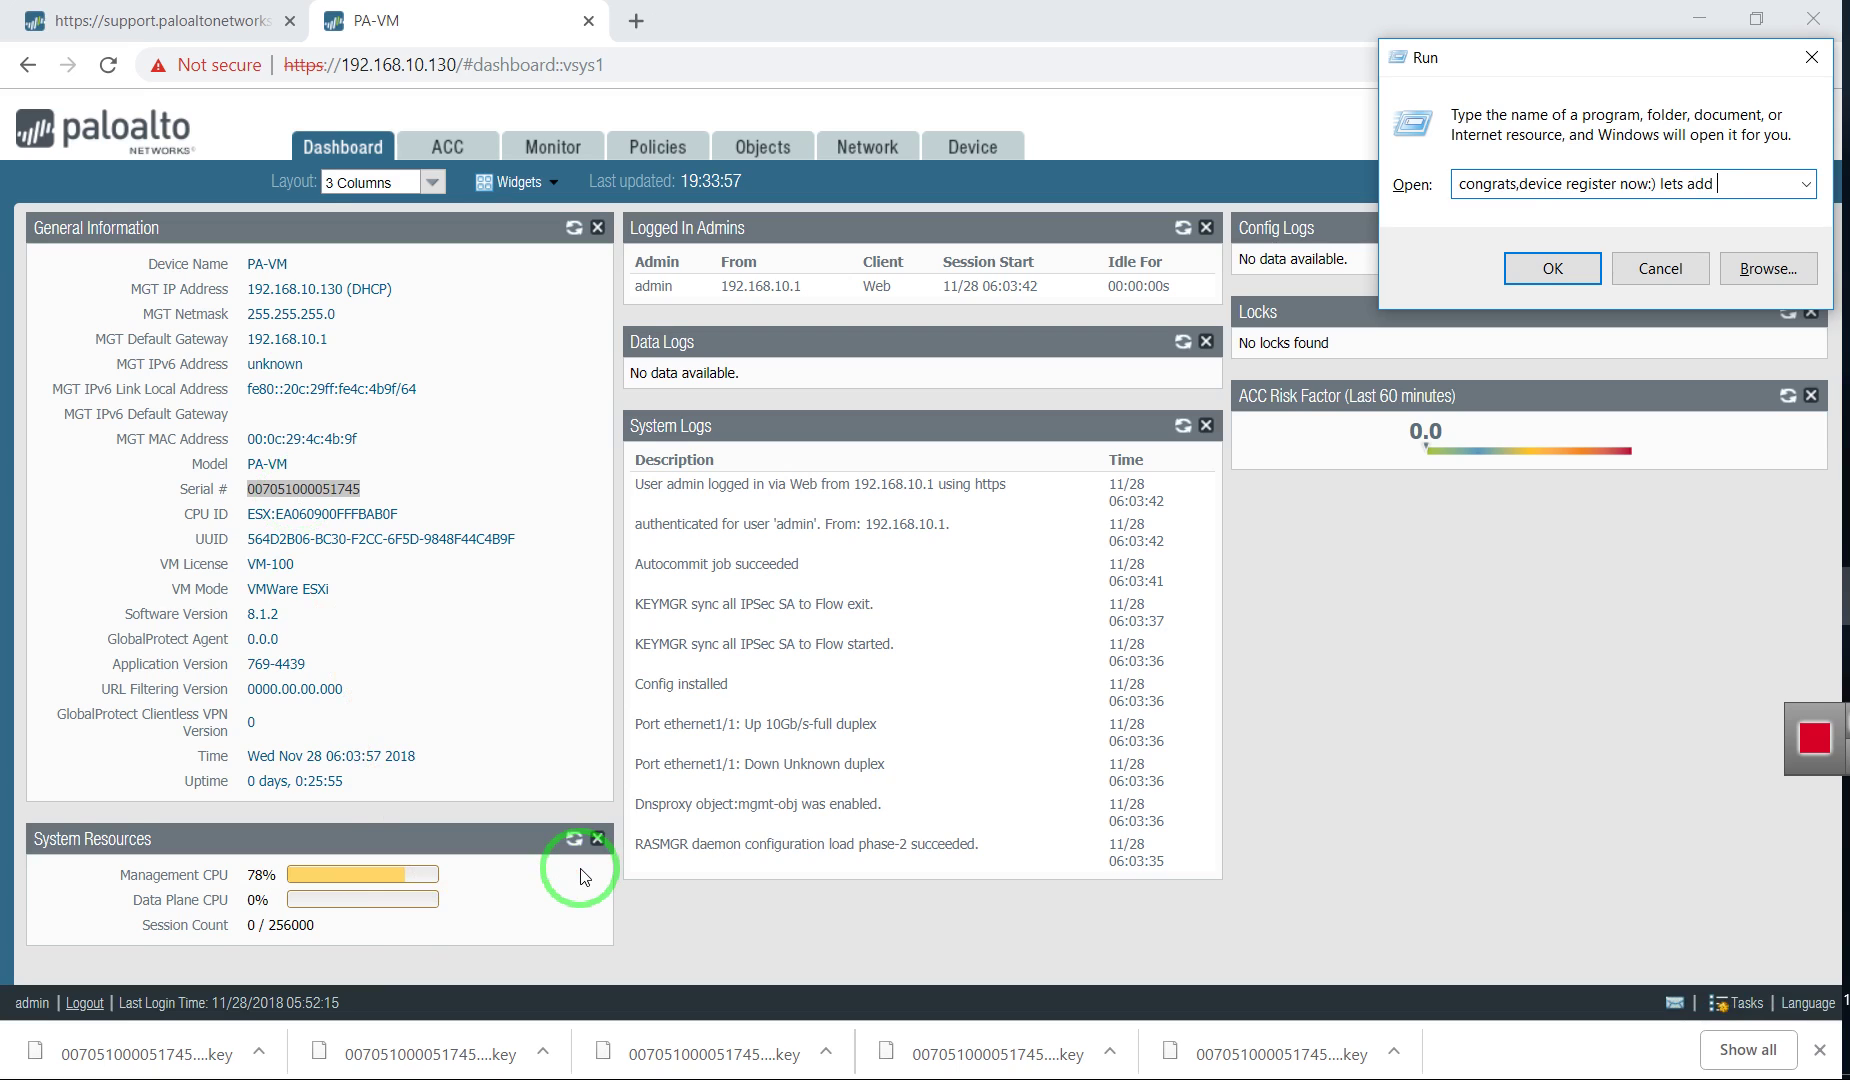
pyautogui.write('lets add other license')
pyautogui.press('BackSpace')
pyautogui.write('s to')
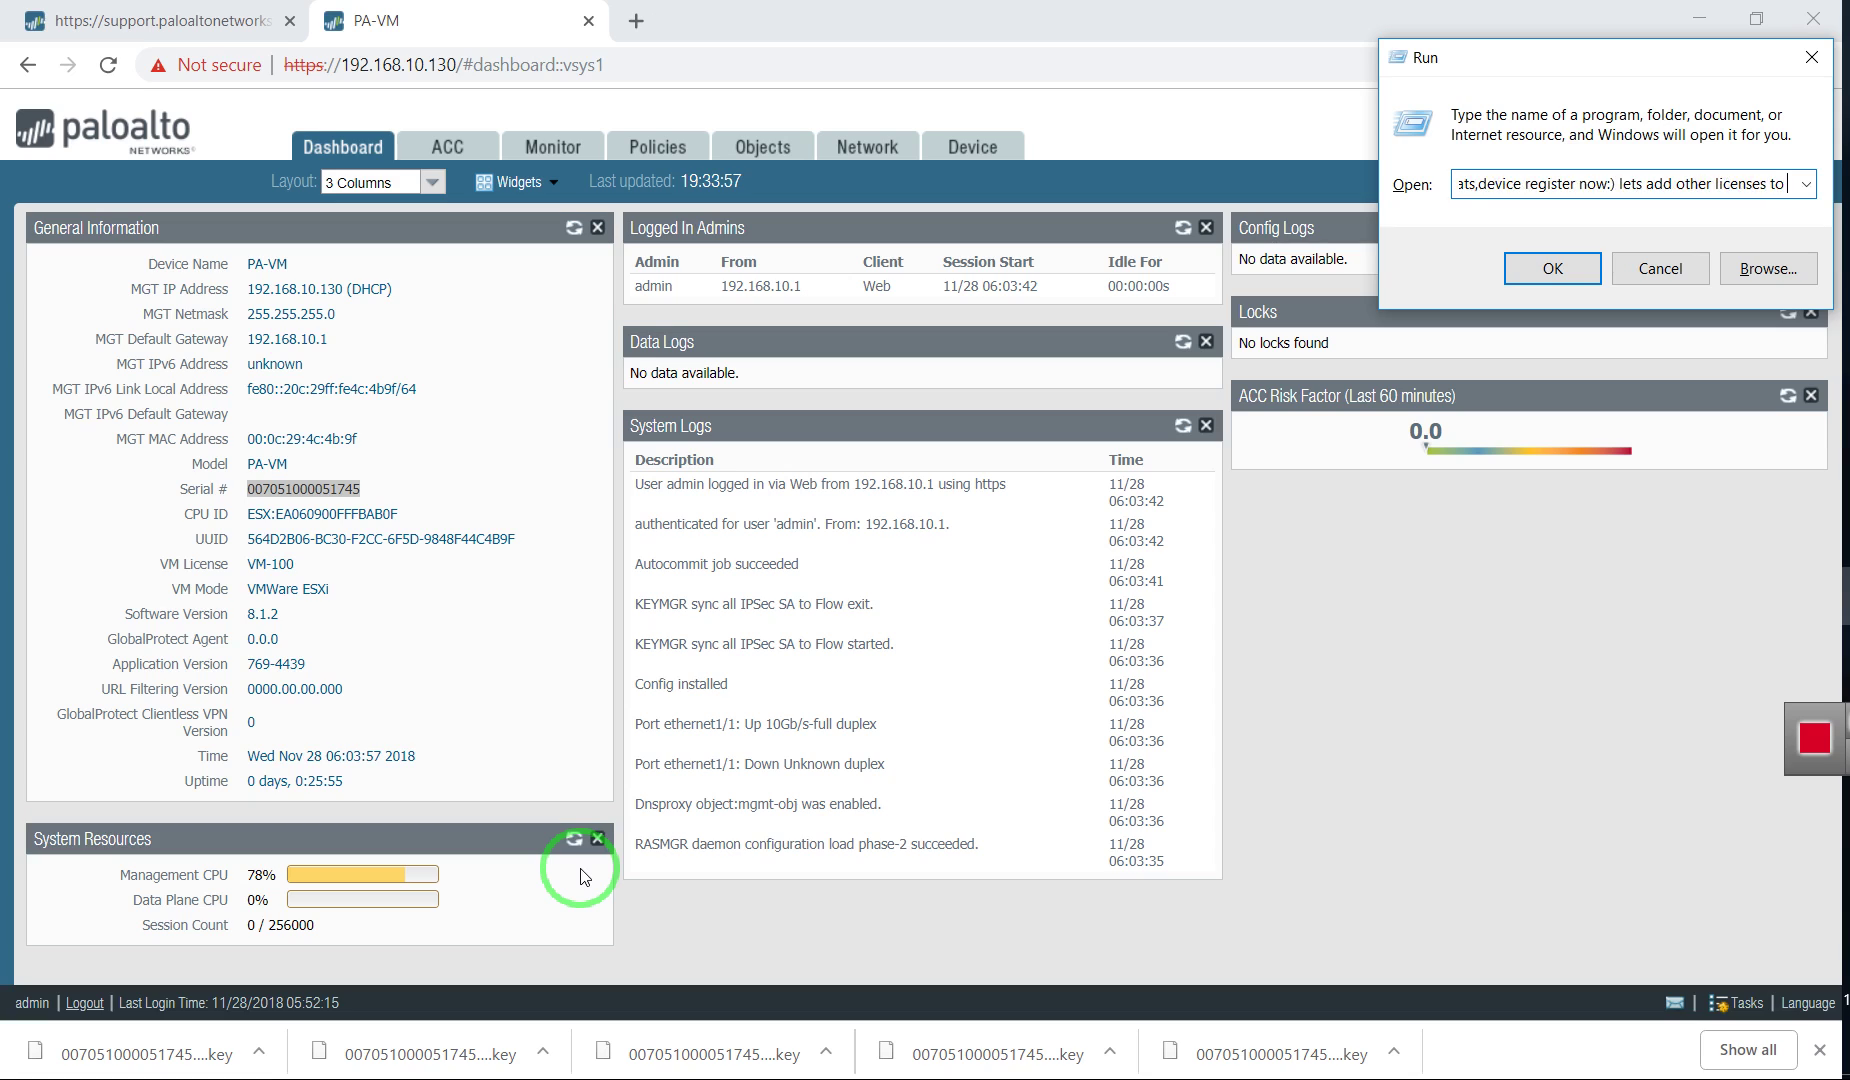
pyautogui.write(' the device t')
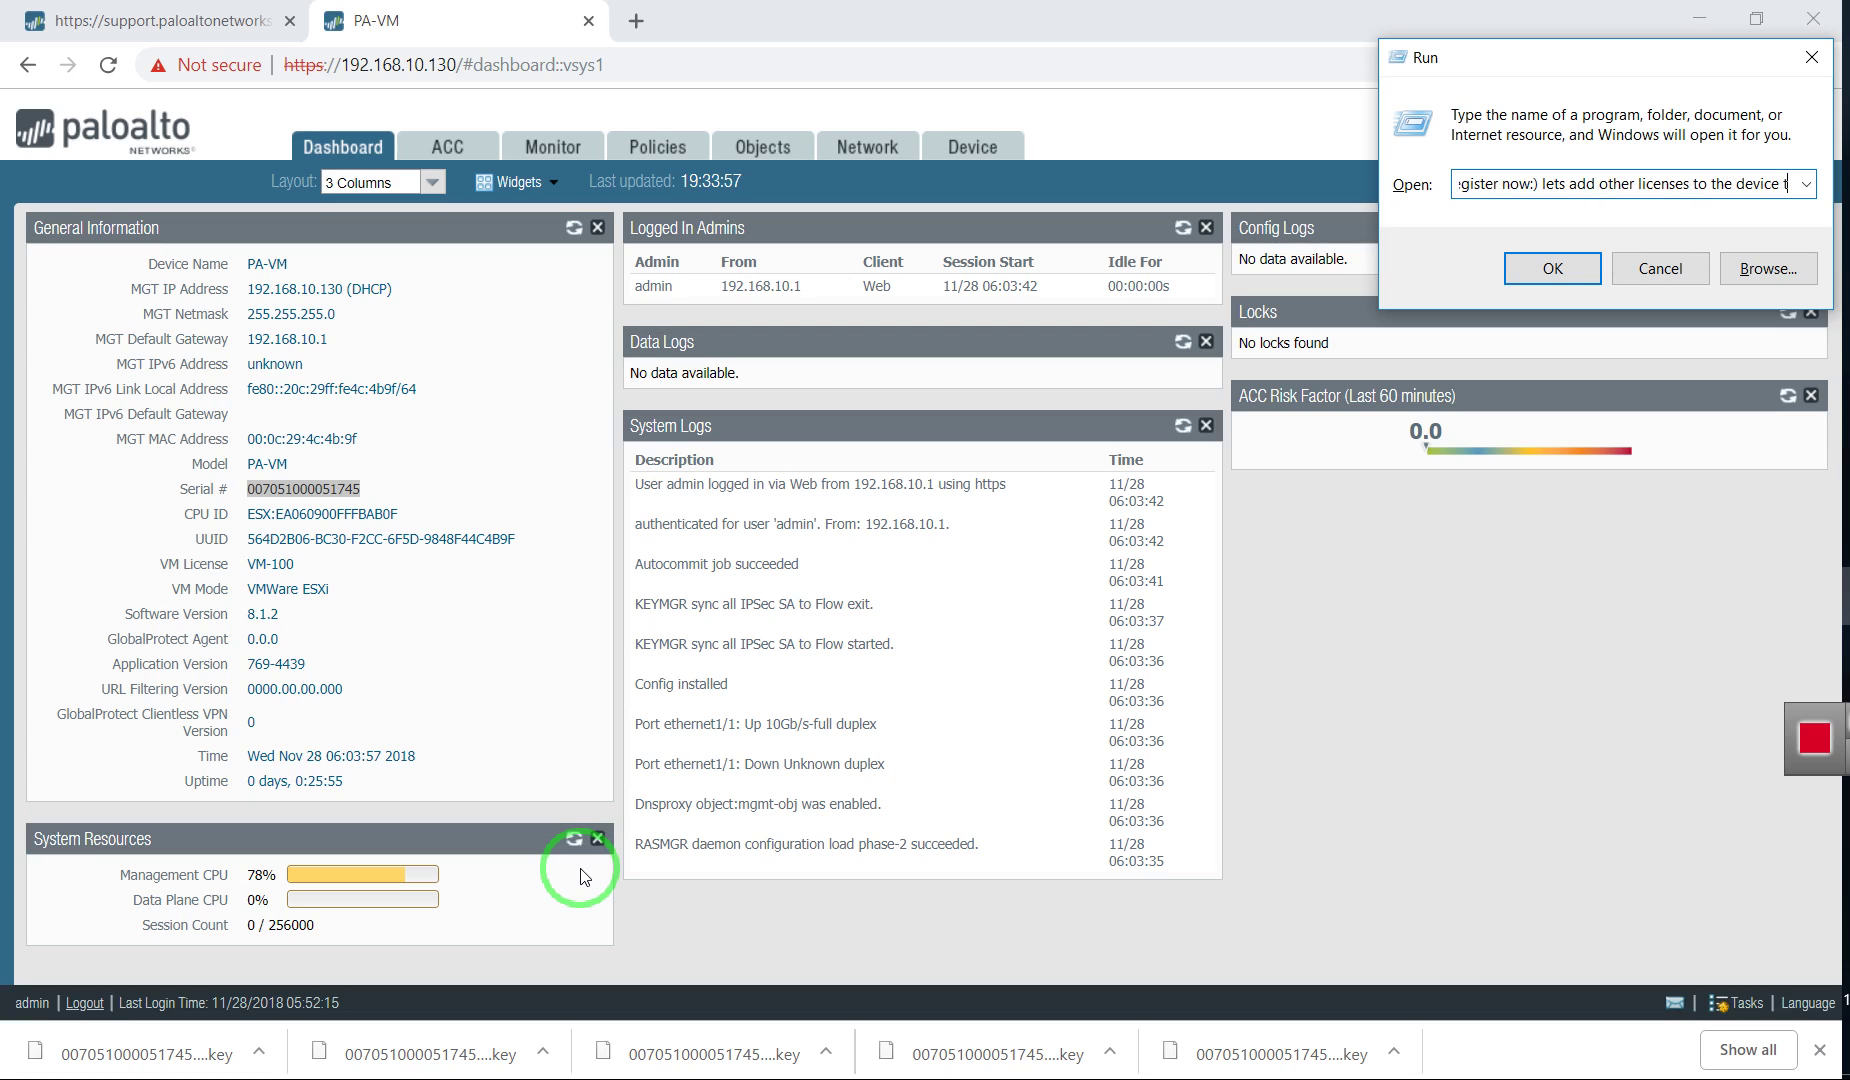
pyautogui.write('o')
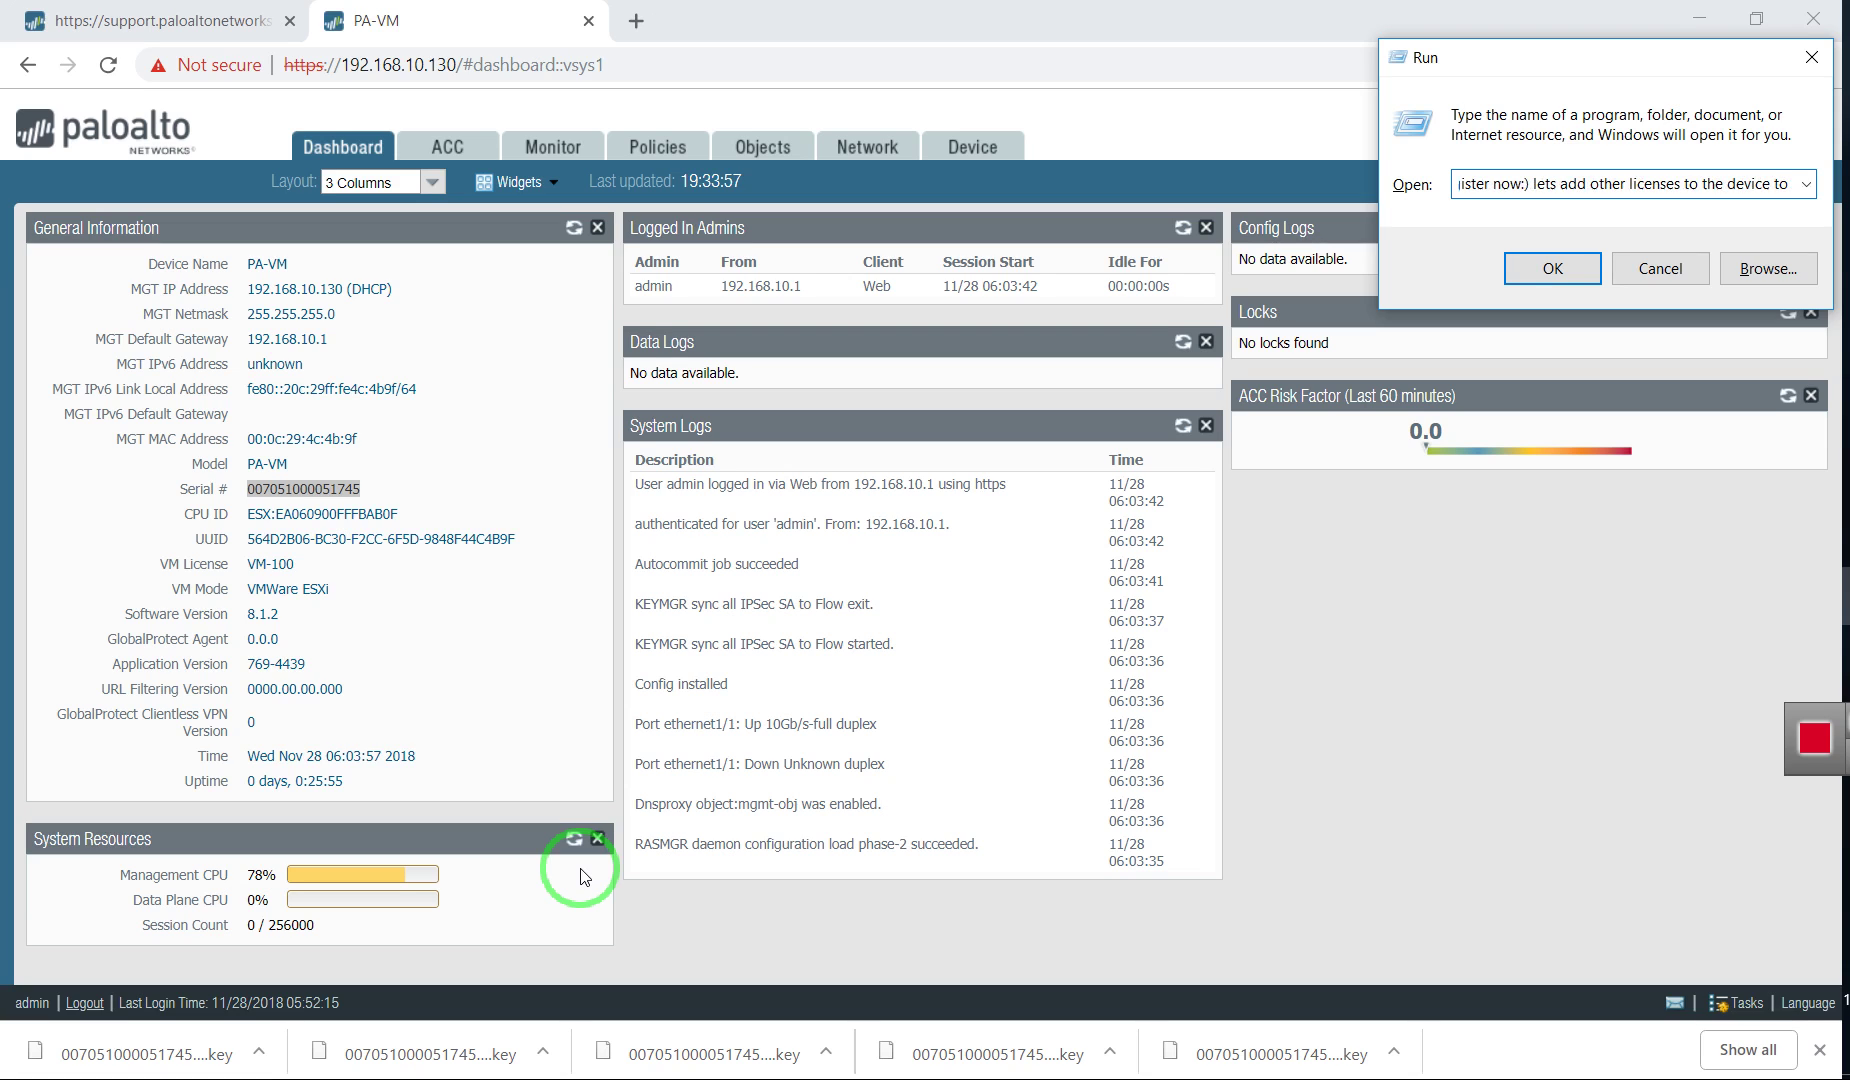
pyautogui.write('o!!')
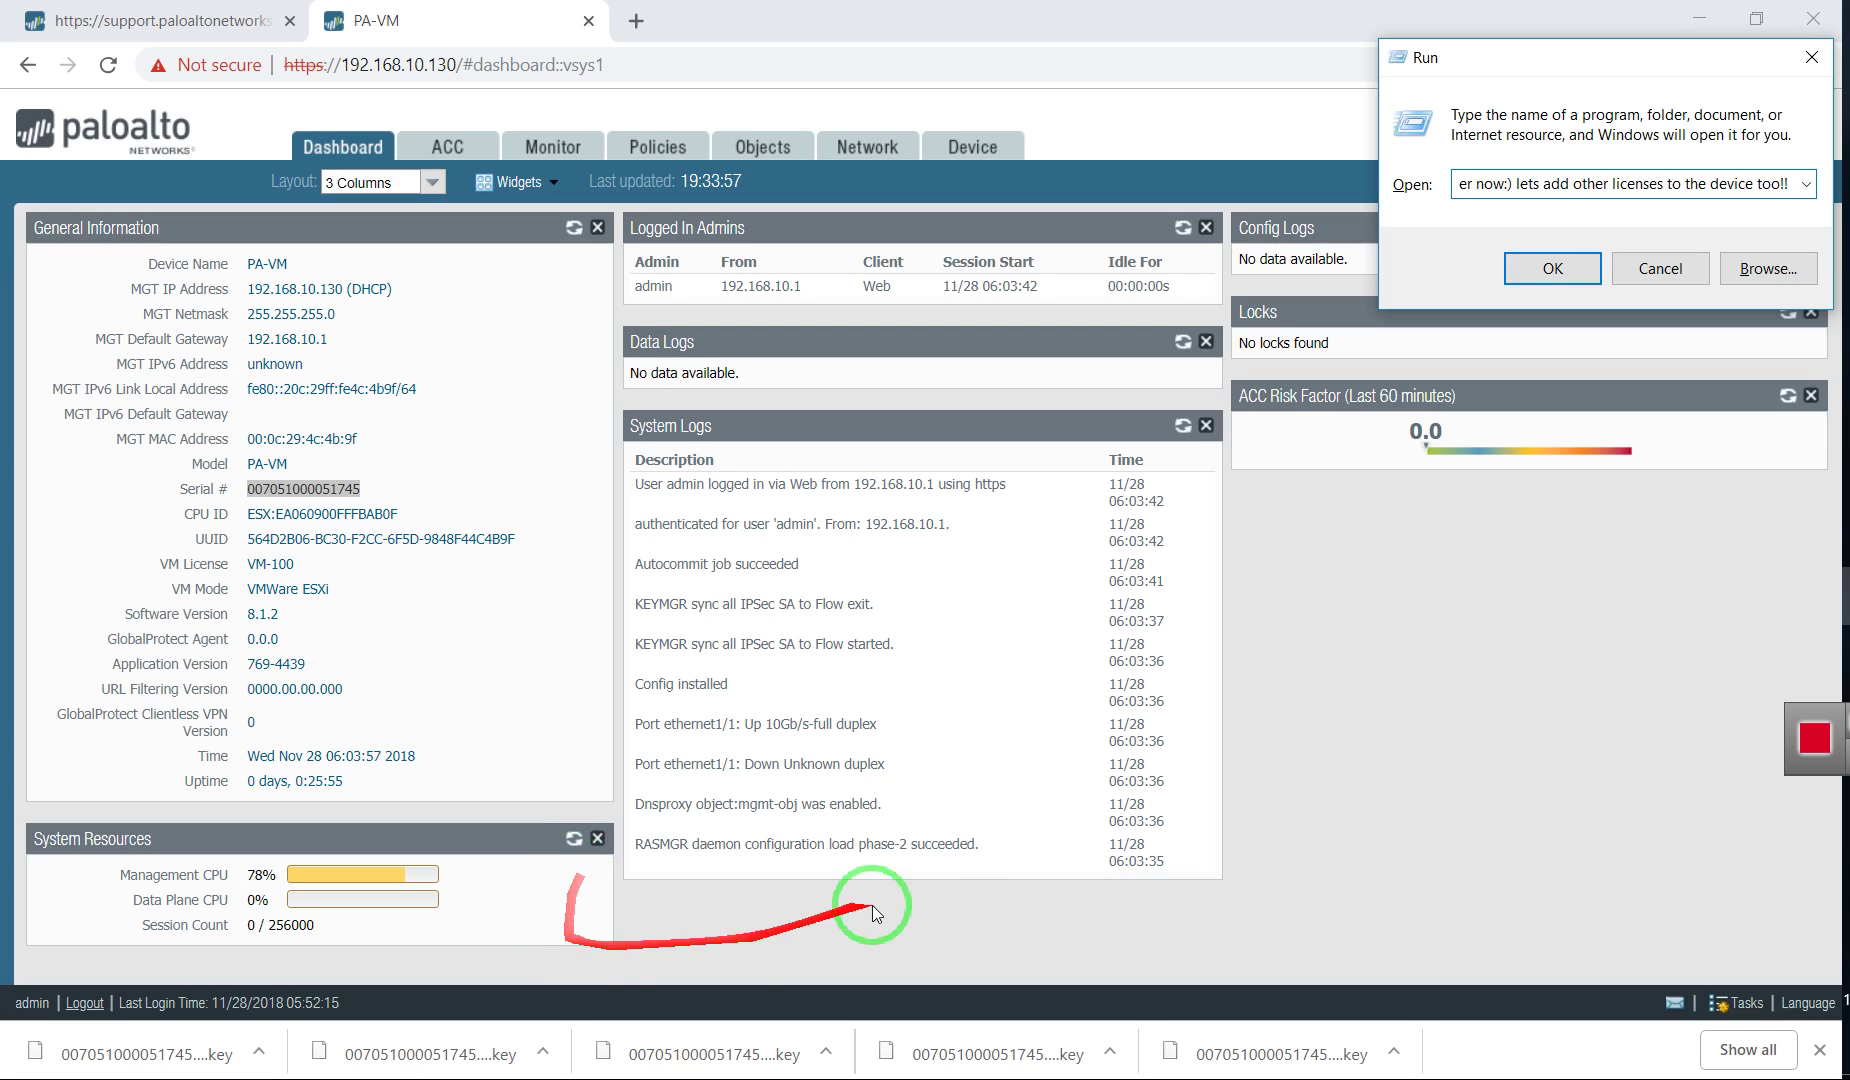
# Open the firewall's license management page and manually install the GlobalProtect Gateway license from the gpgateway.key file in Downloads > License.
pyautogui.click(970, 147)
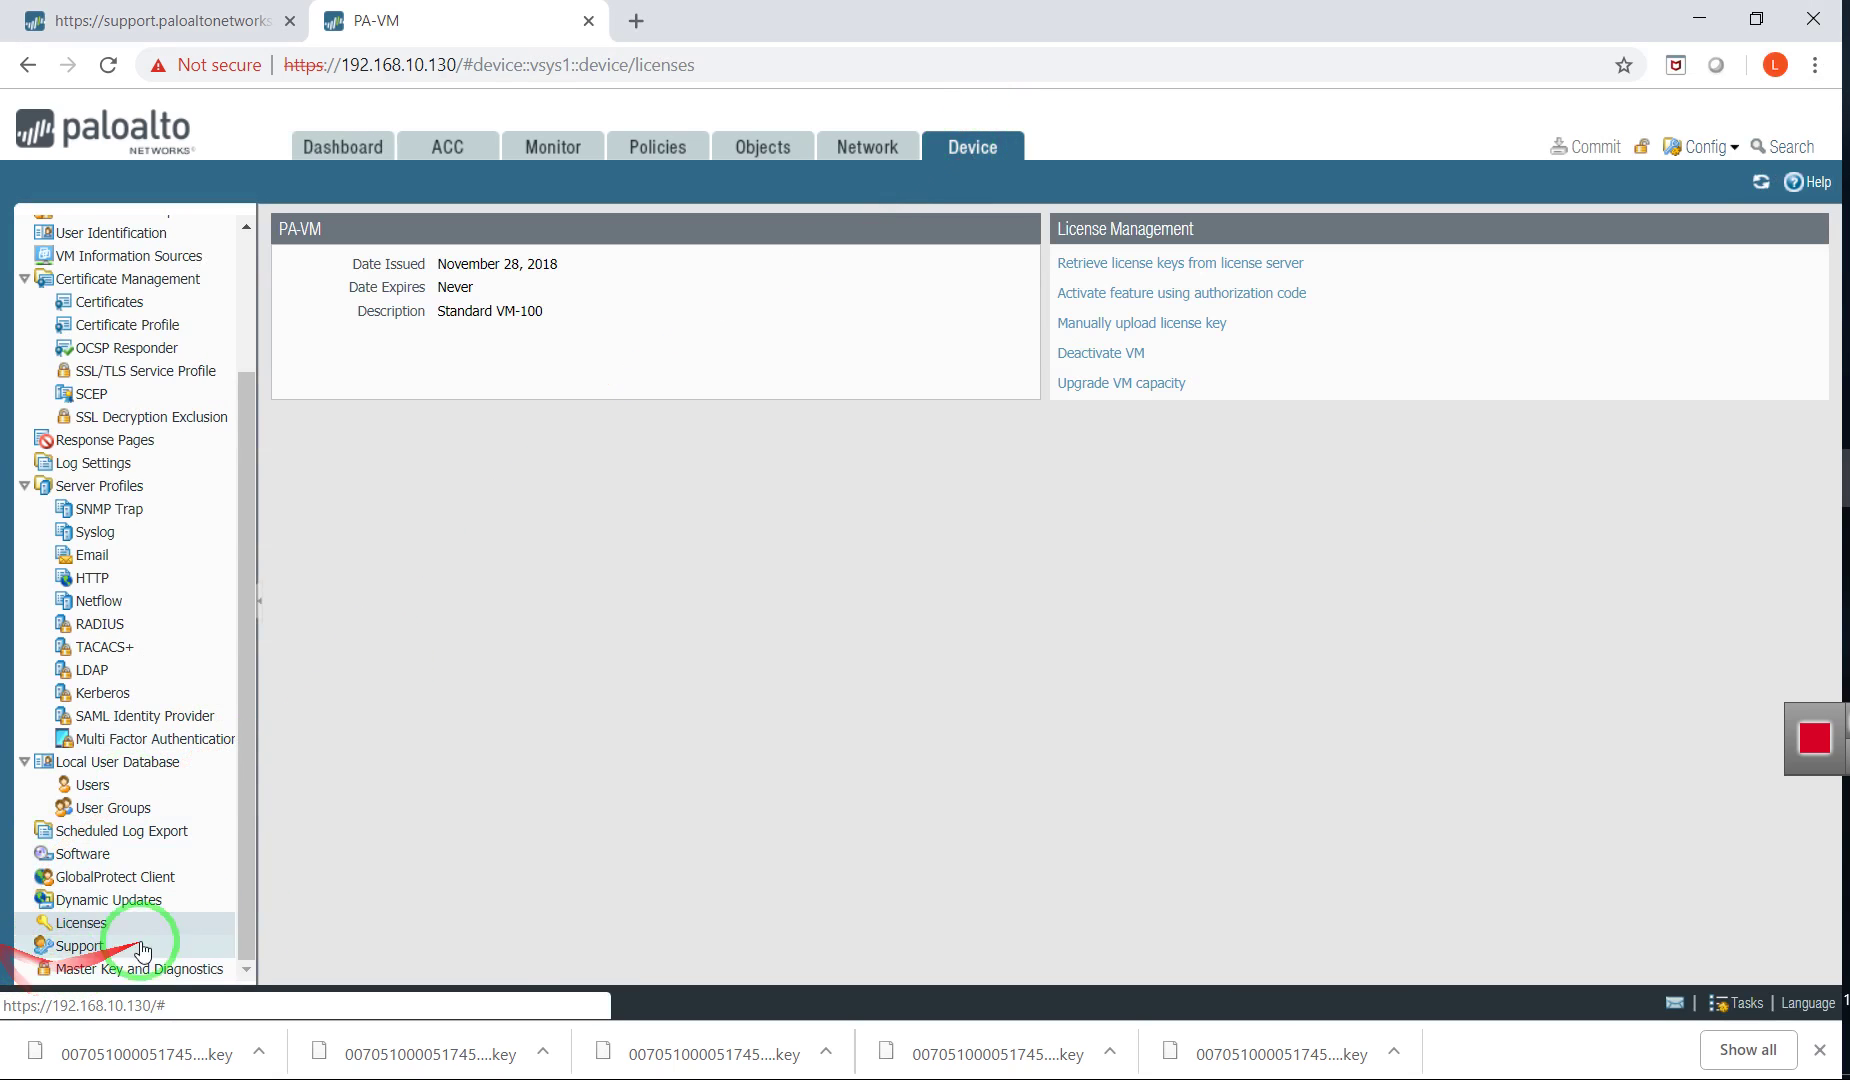
pyautogui.click(1090, 327)
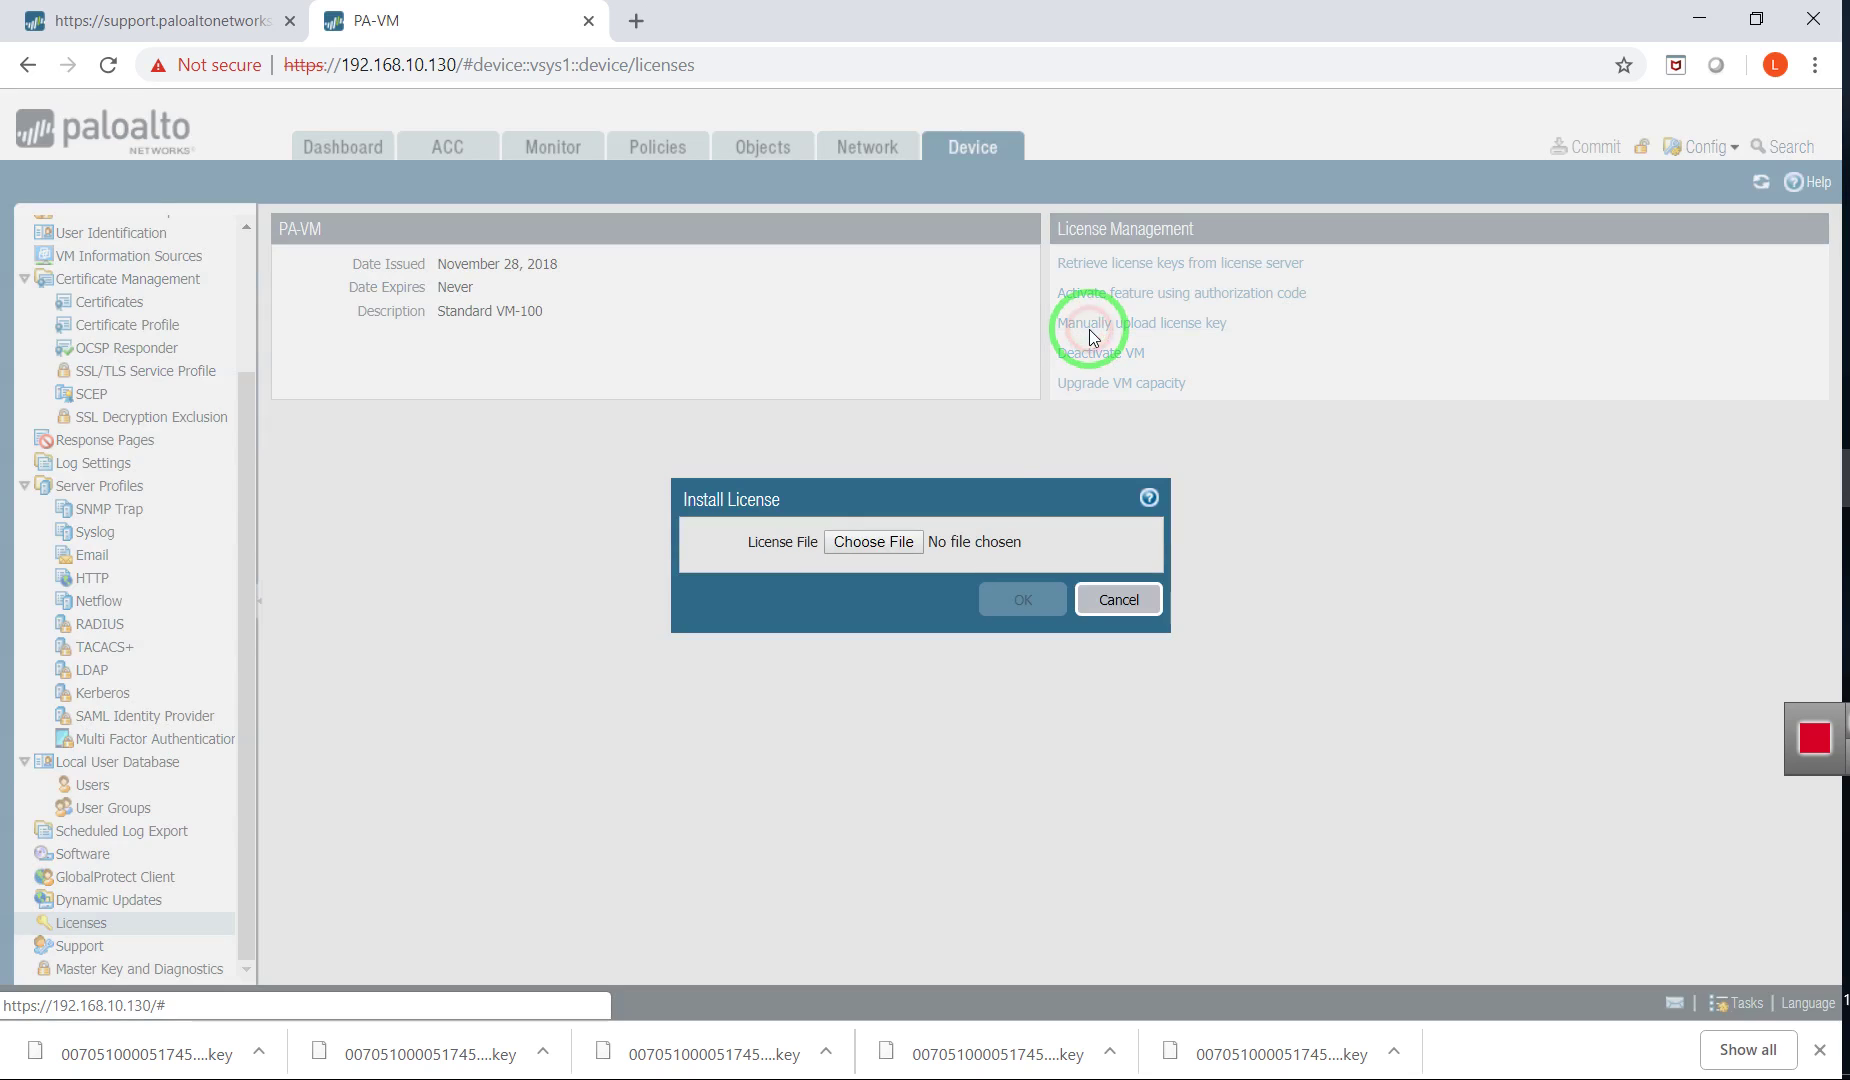
pyautogui.click(841, 543)
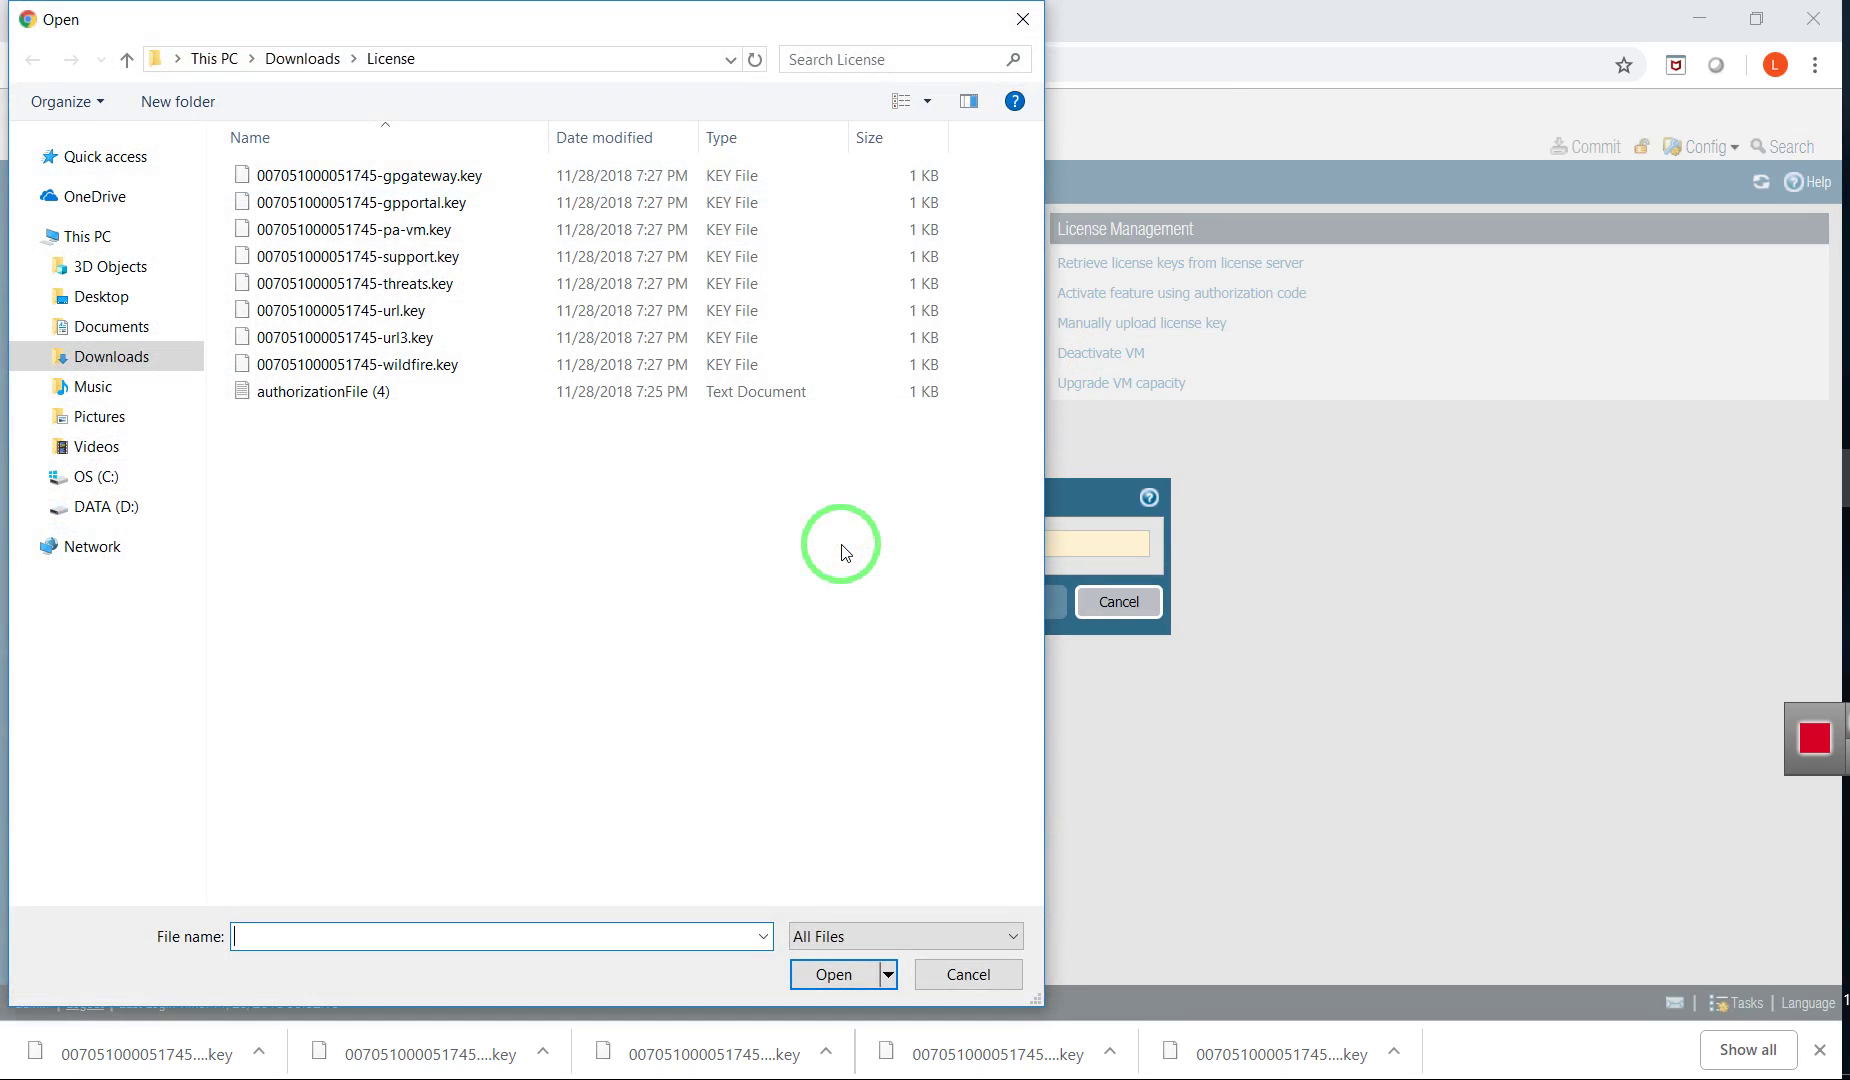
pyautogui.click(335, 186)
pyautogui.click(811, 976)
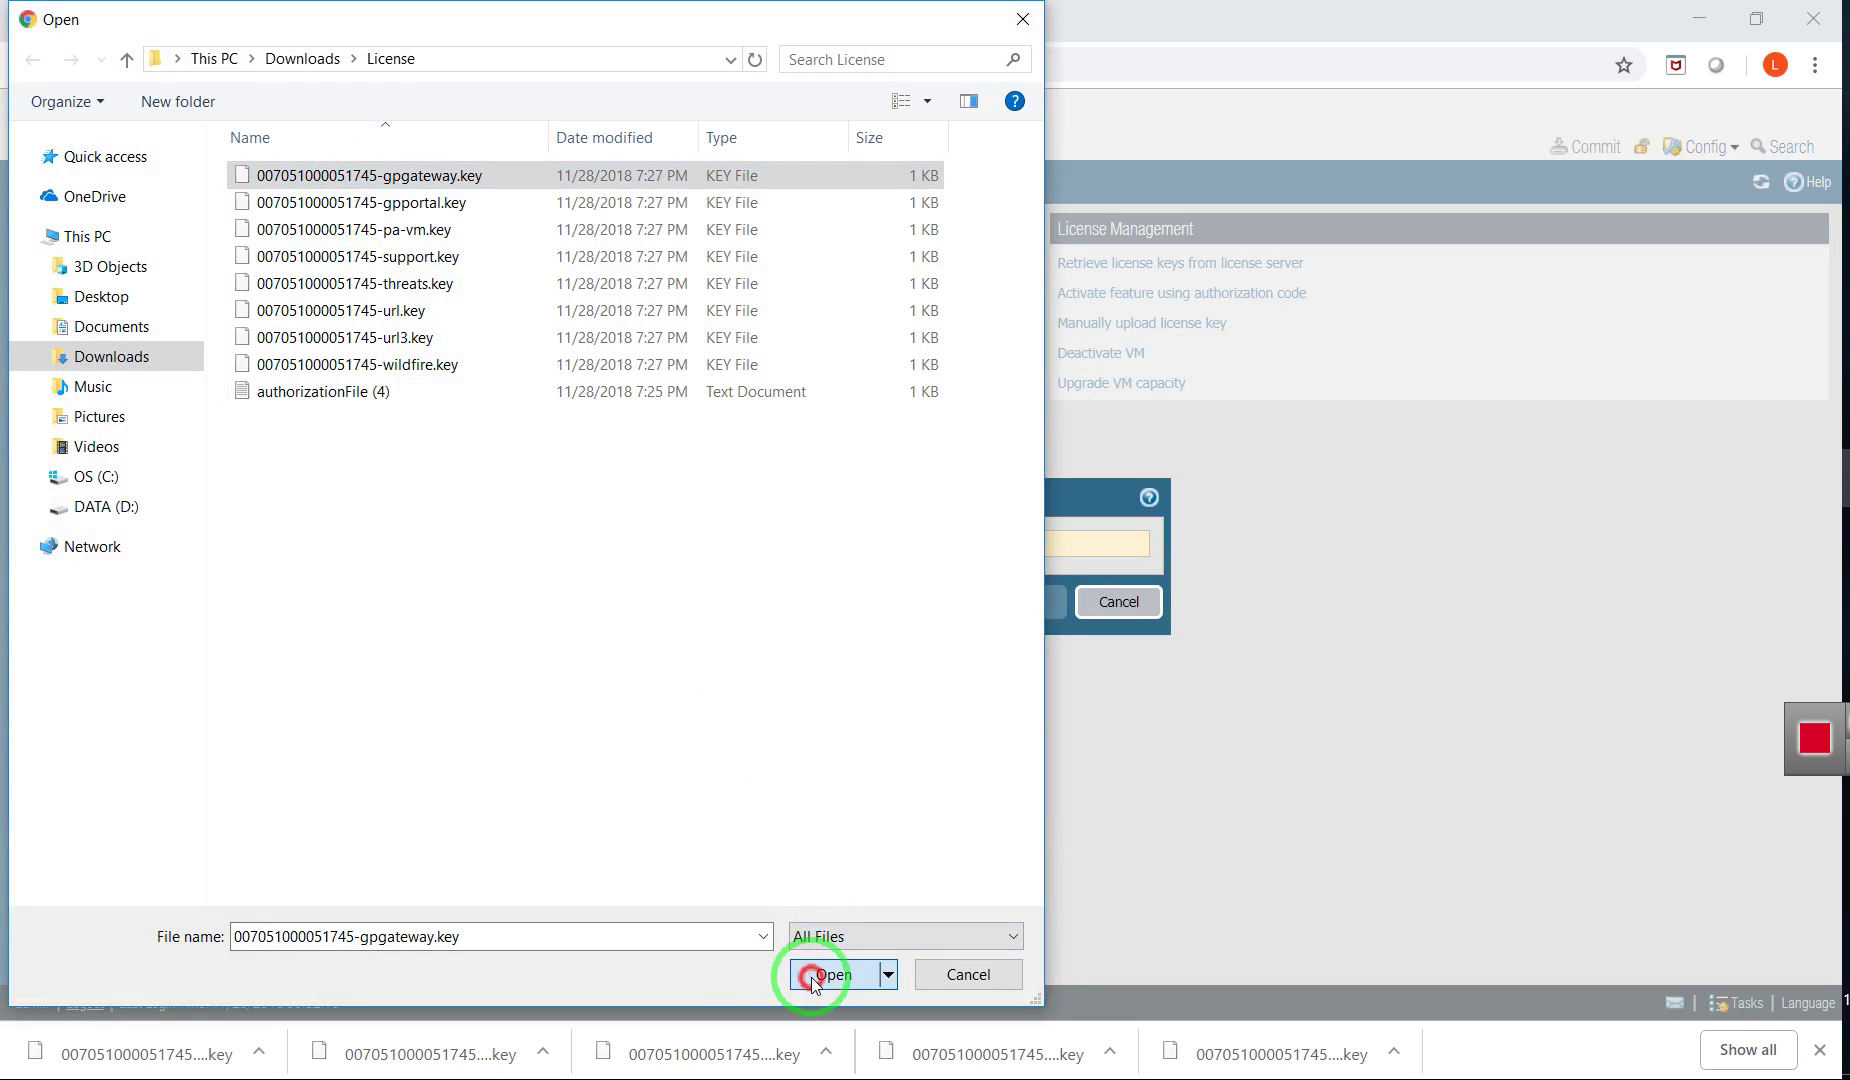
pyautogui.click(1022, 601)
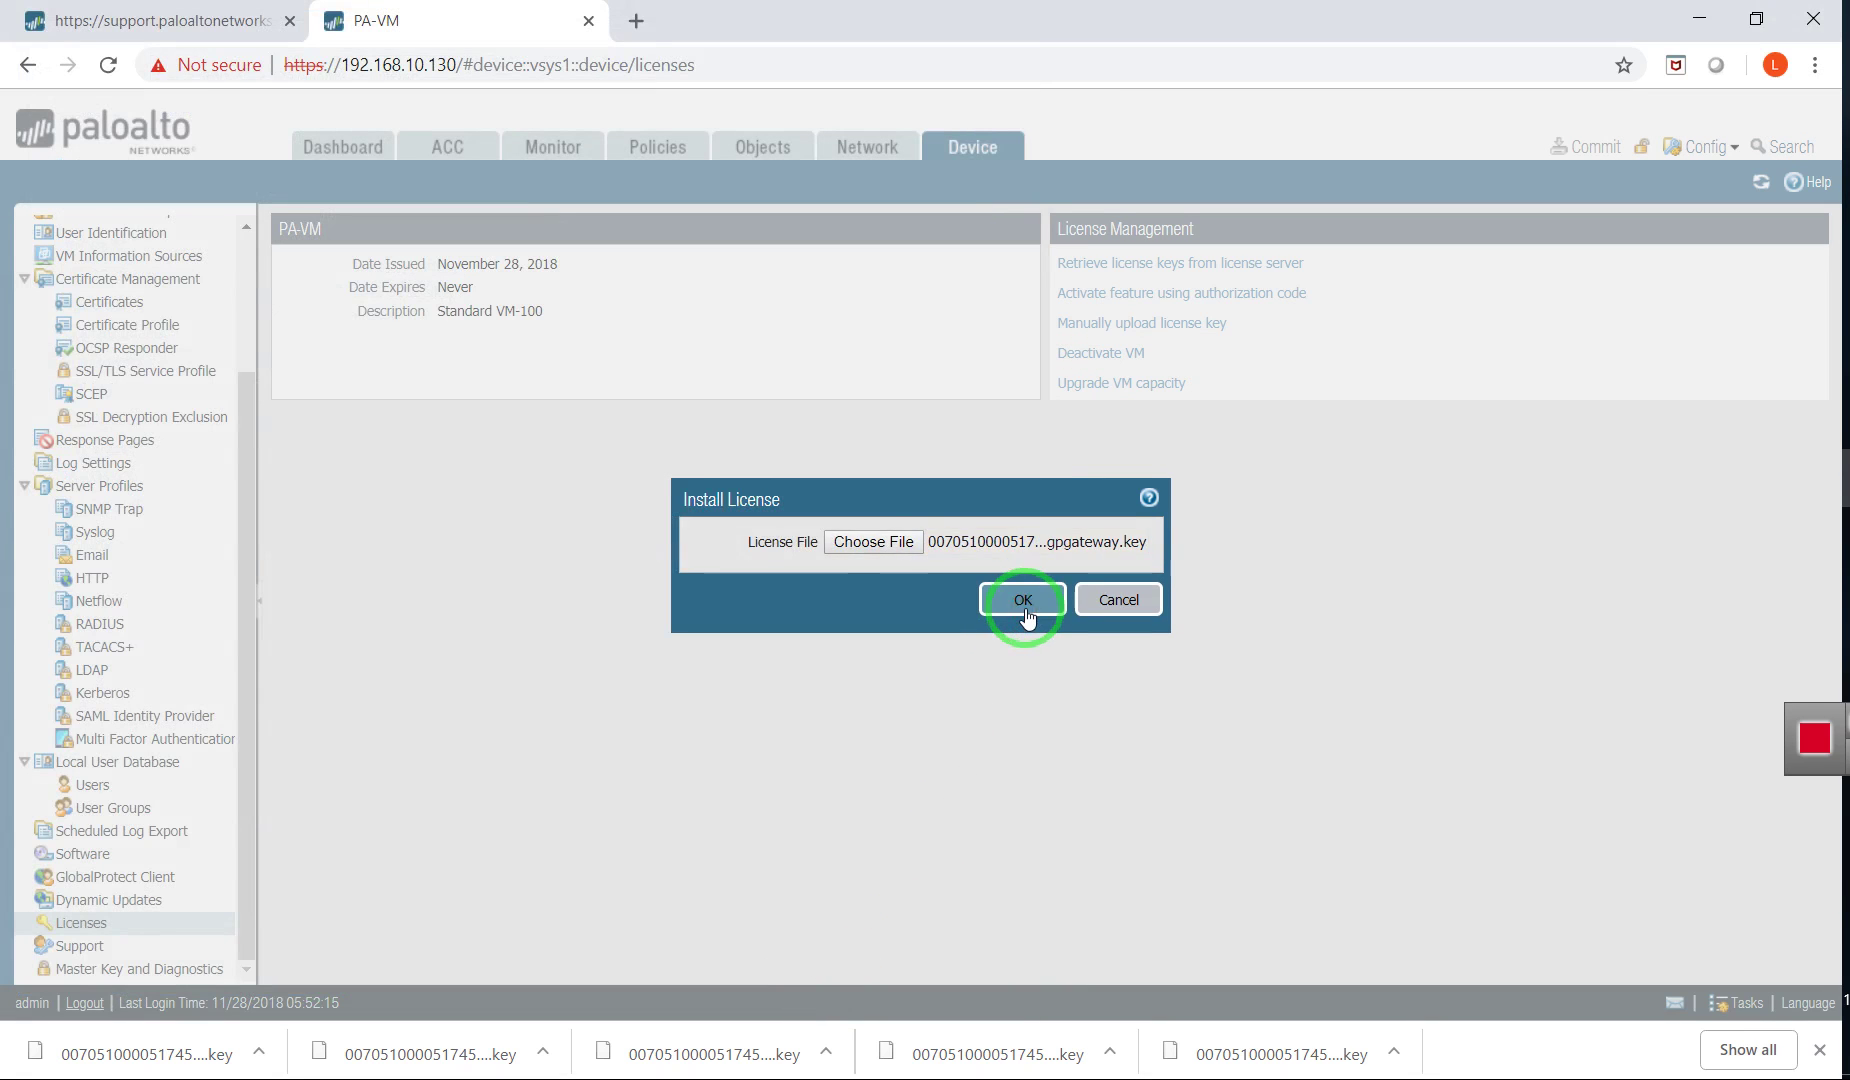
pyautogui.click(868, 627)
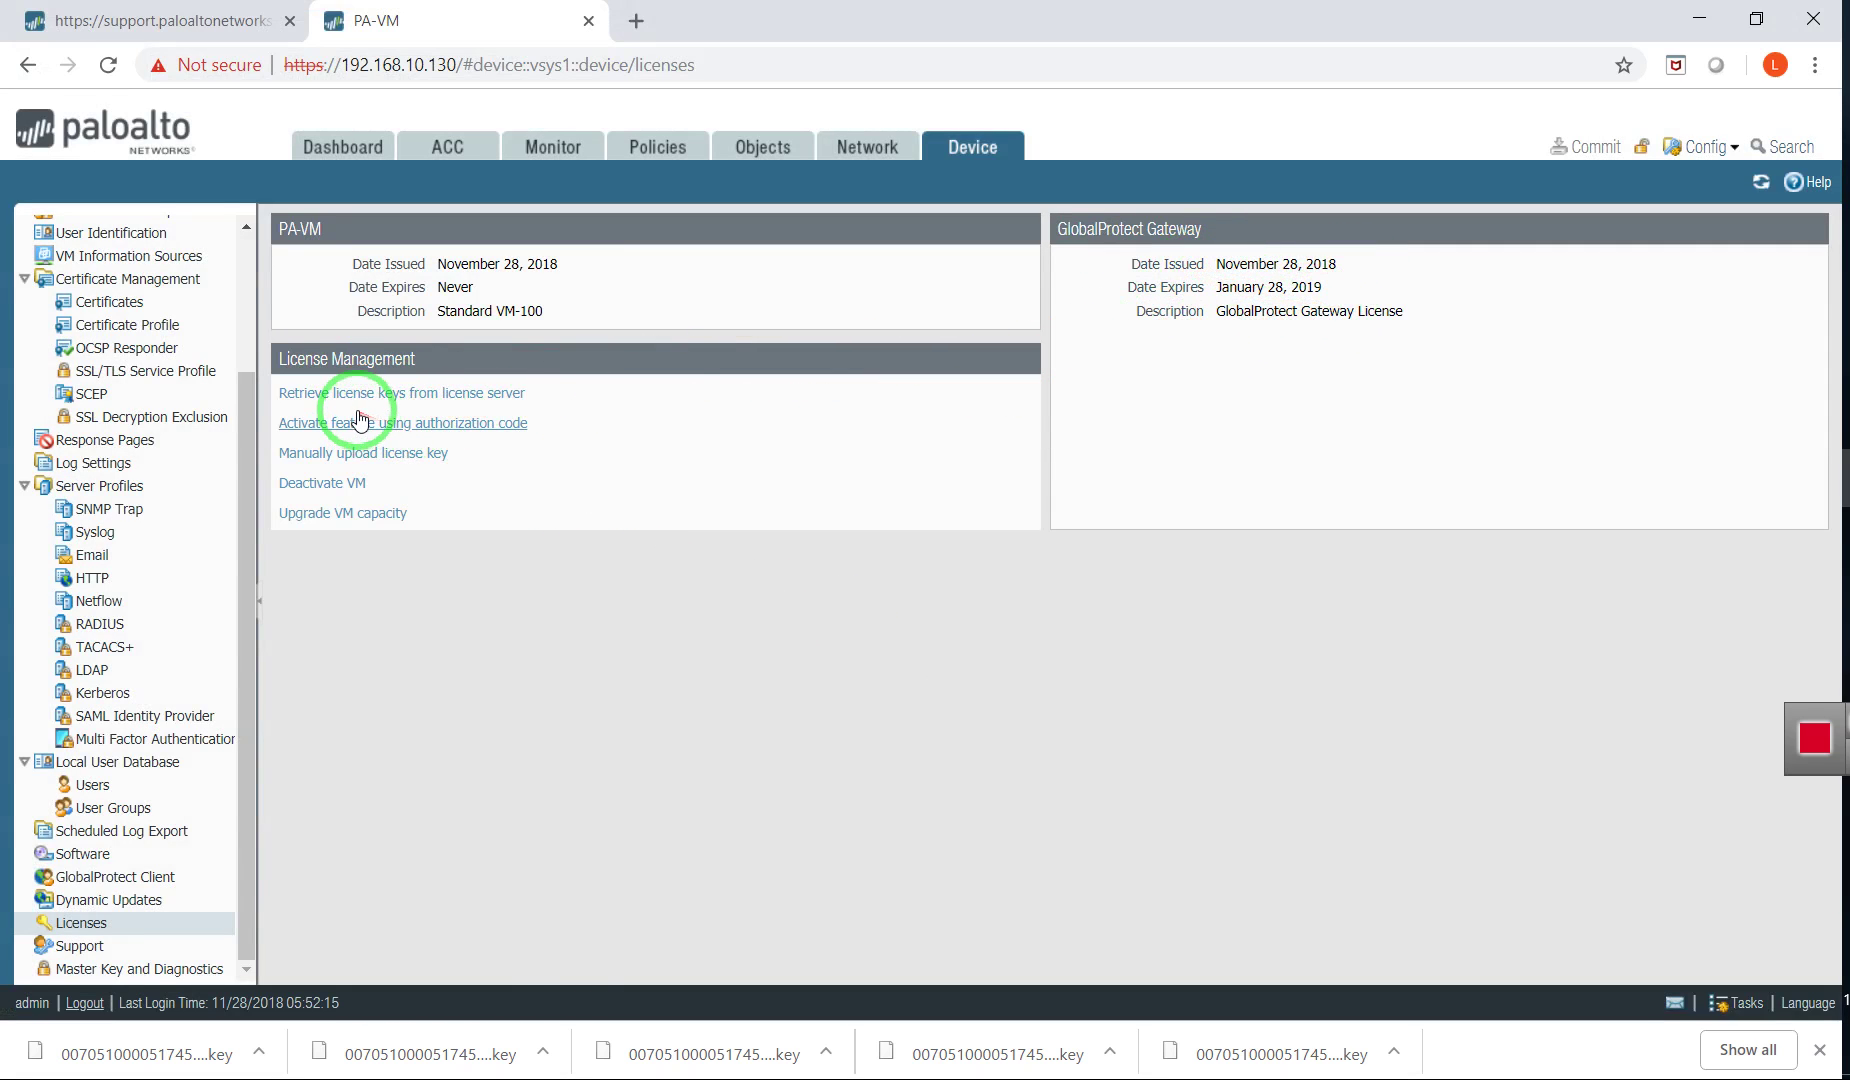
# Manually upload the gpportal.key file from the License folder to install the GlobalProtect Portal license.
pyautogui.click(350, 453)
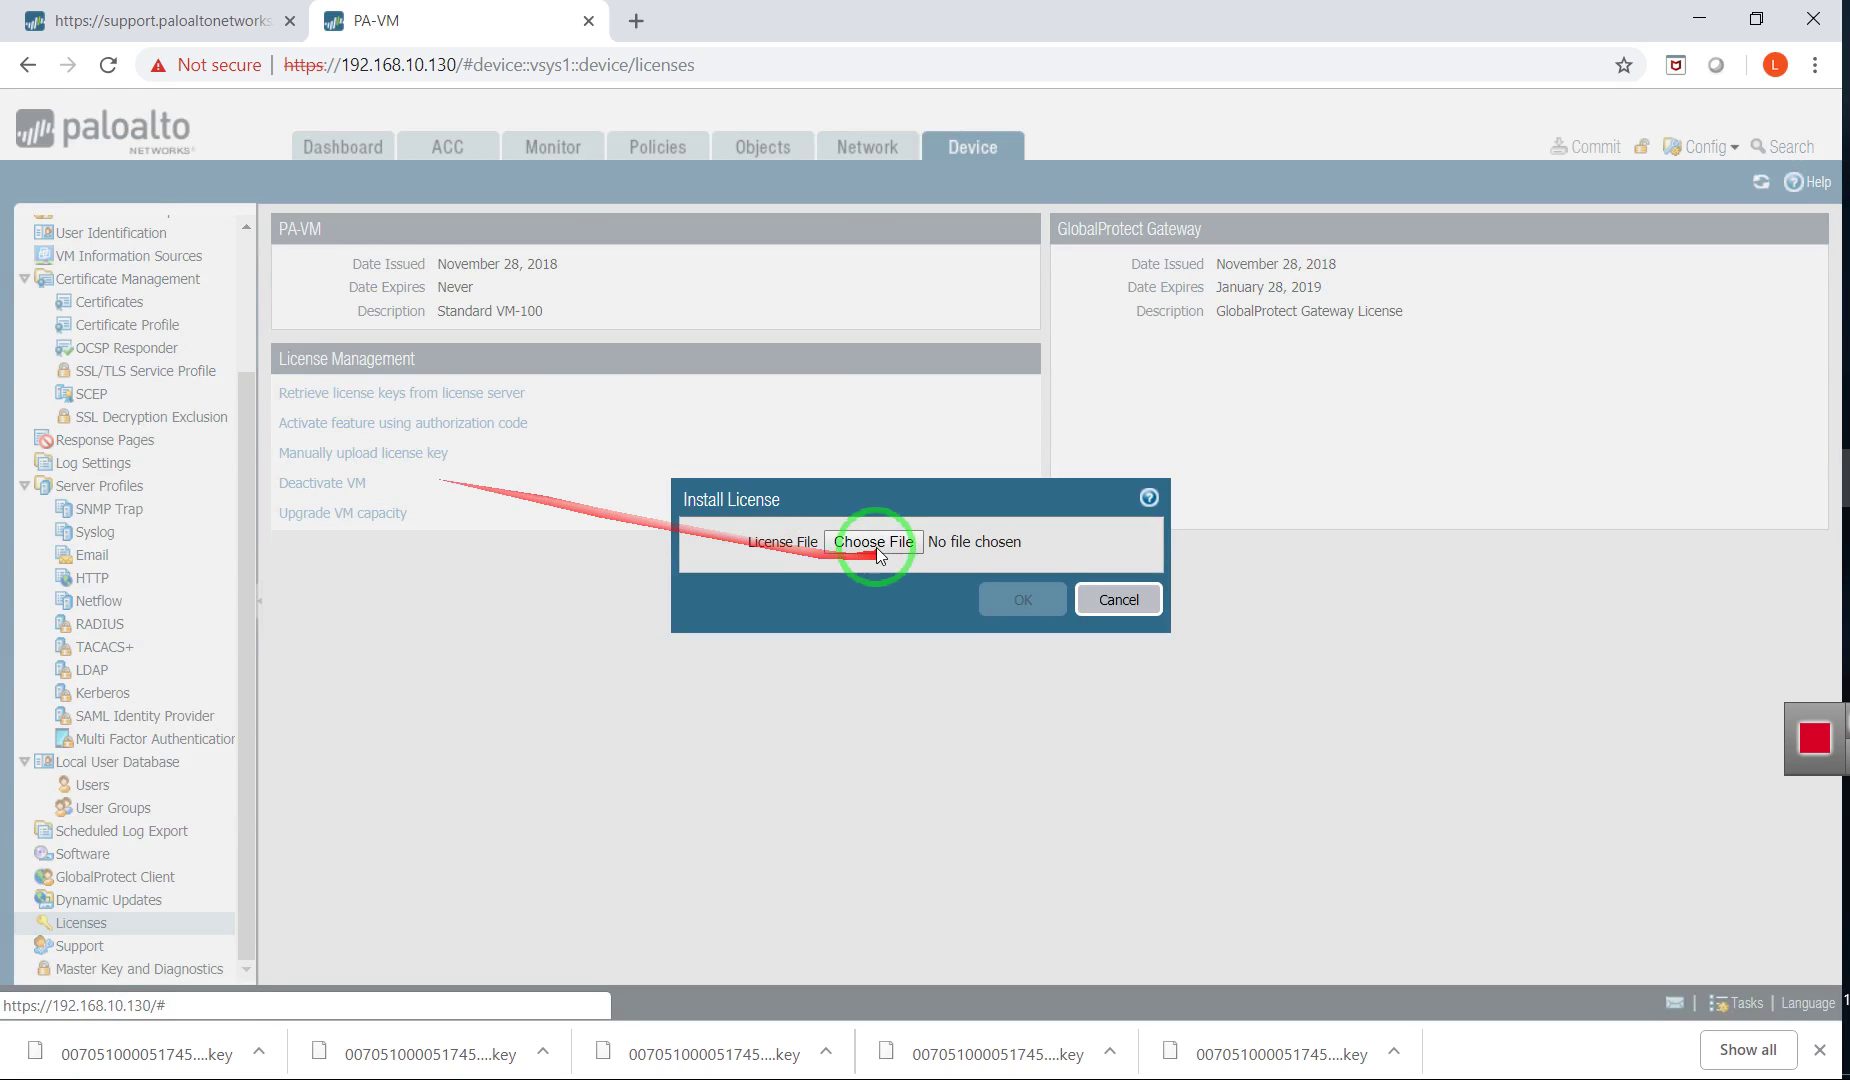
pyautogui.click(874, 543)
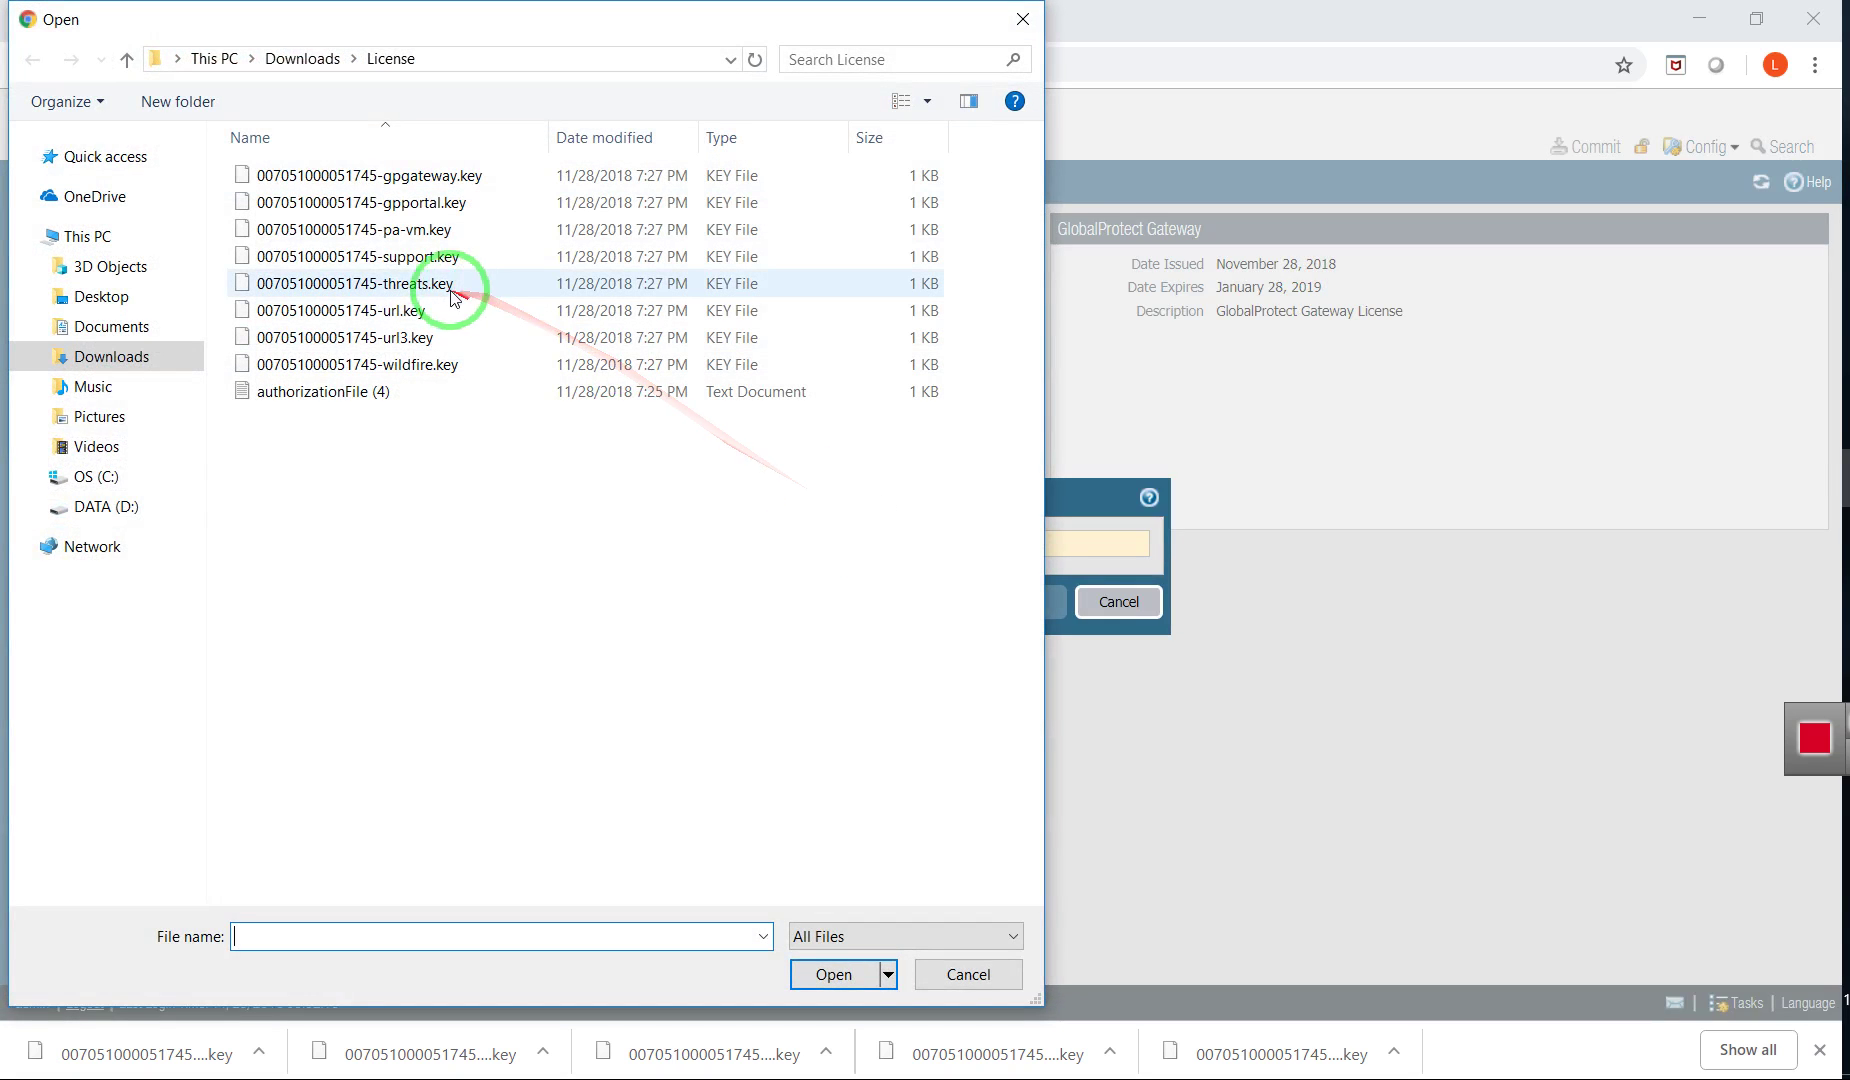
pyautogui.click(361, 212)
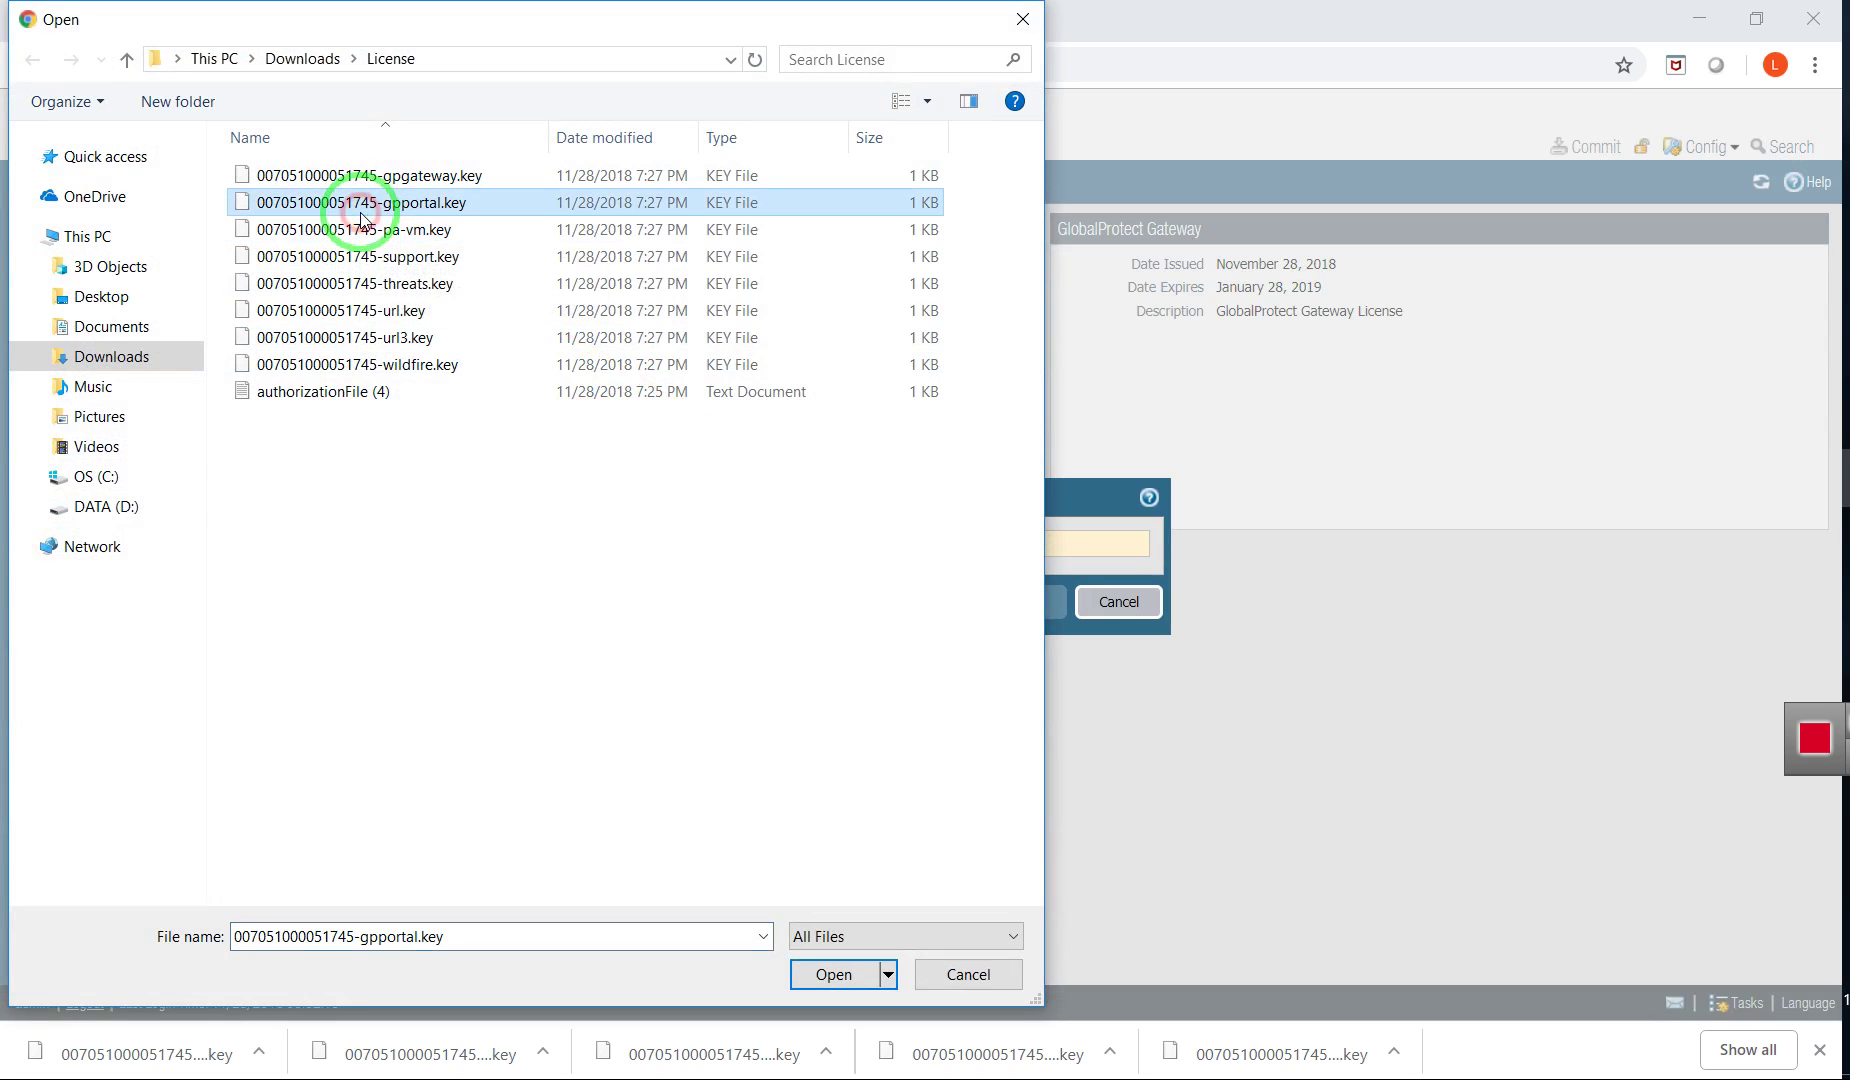
pyautogui.click(809, 981)
pyautogui.click(1004, 606)
pyautogui.click(850, 630)
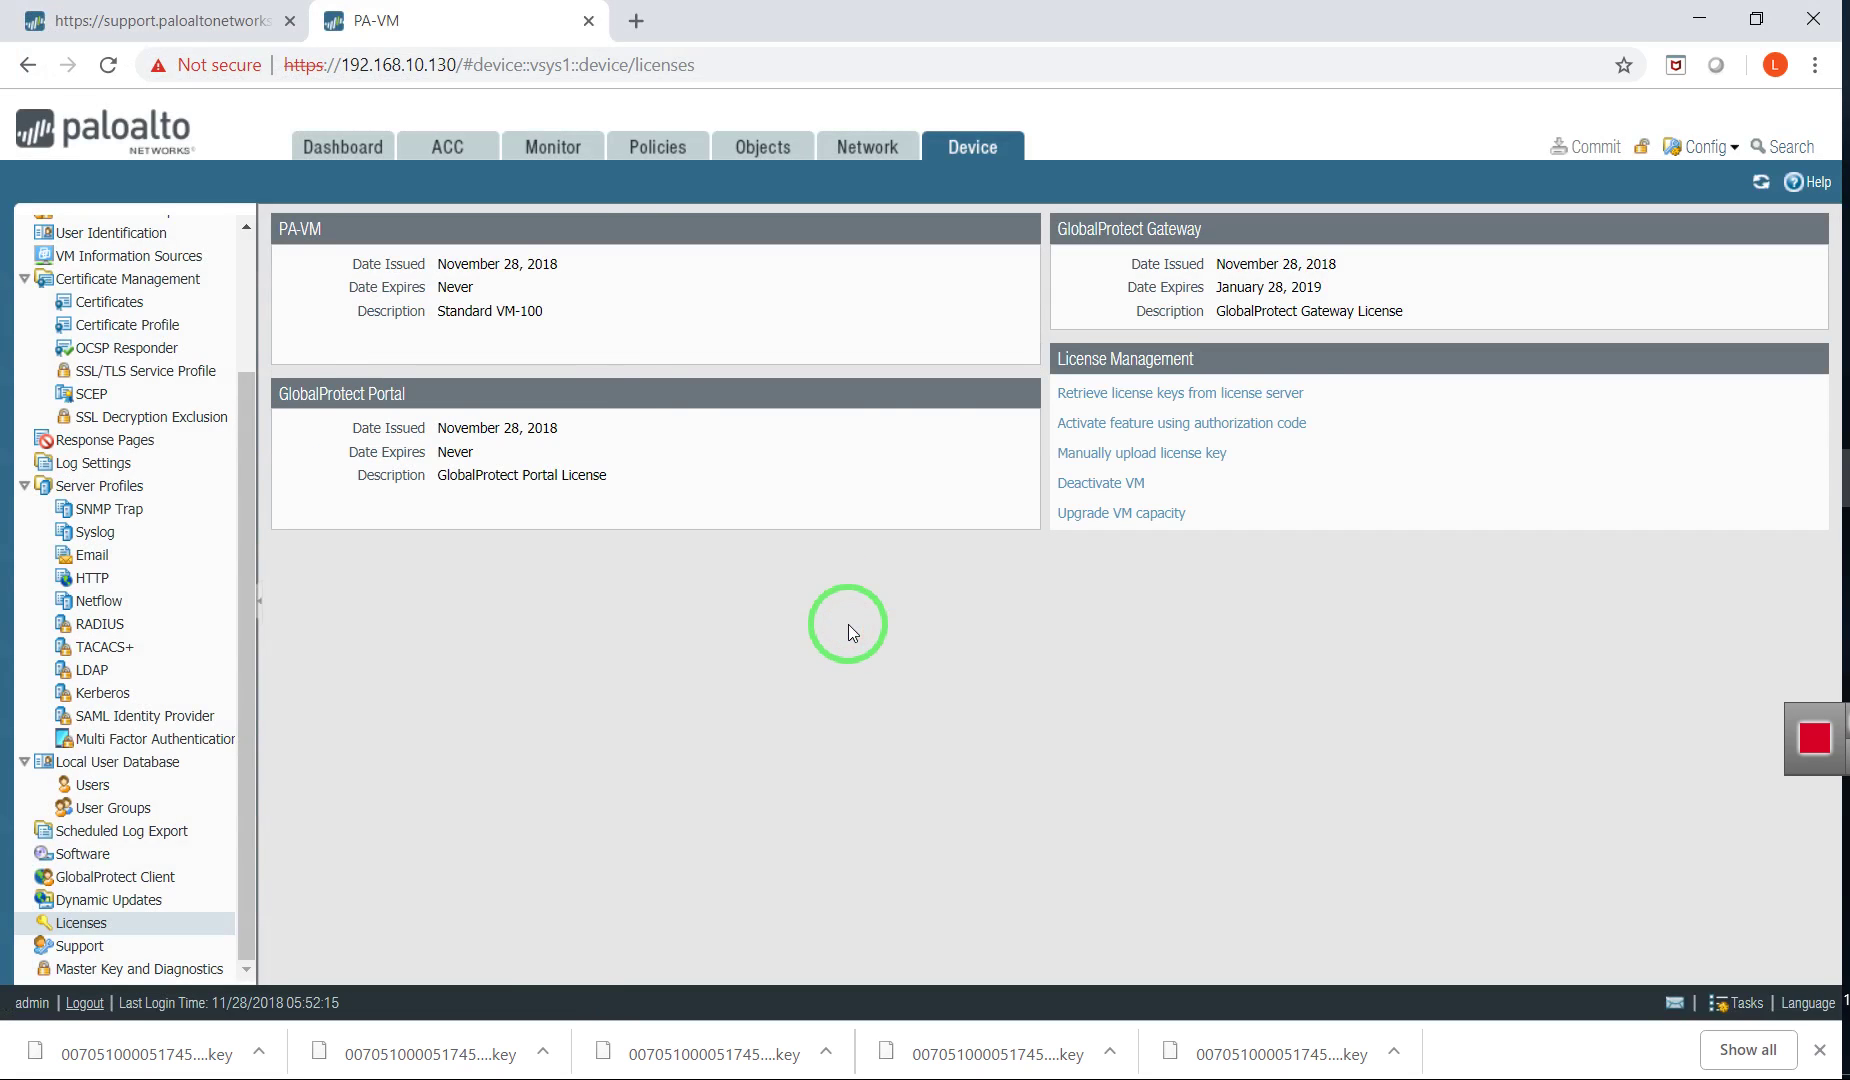
# Manually upload the threats.key file from the License folder to install the Threat Prevention license.
pyautogui.click(1127, 458)
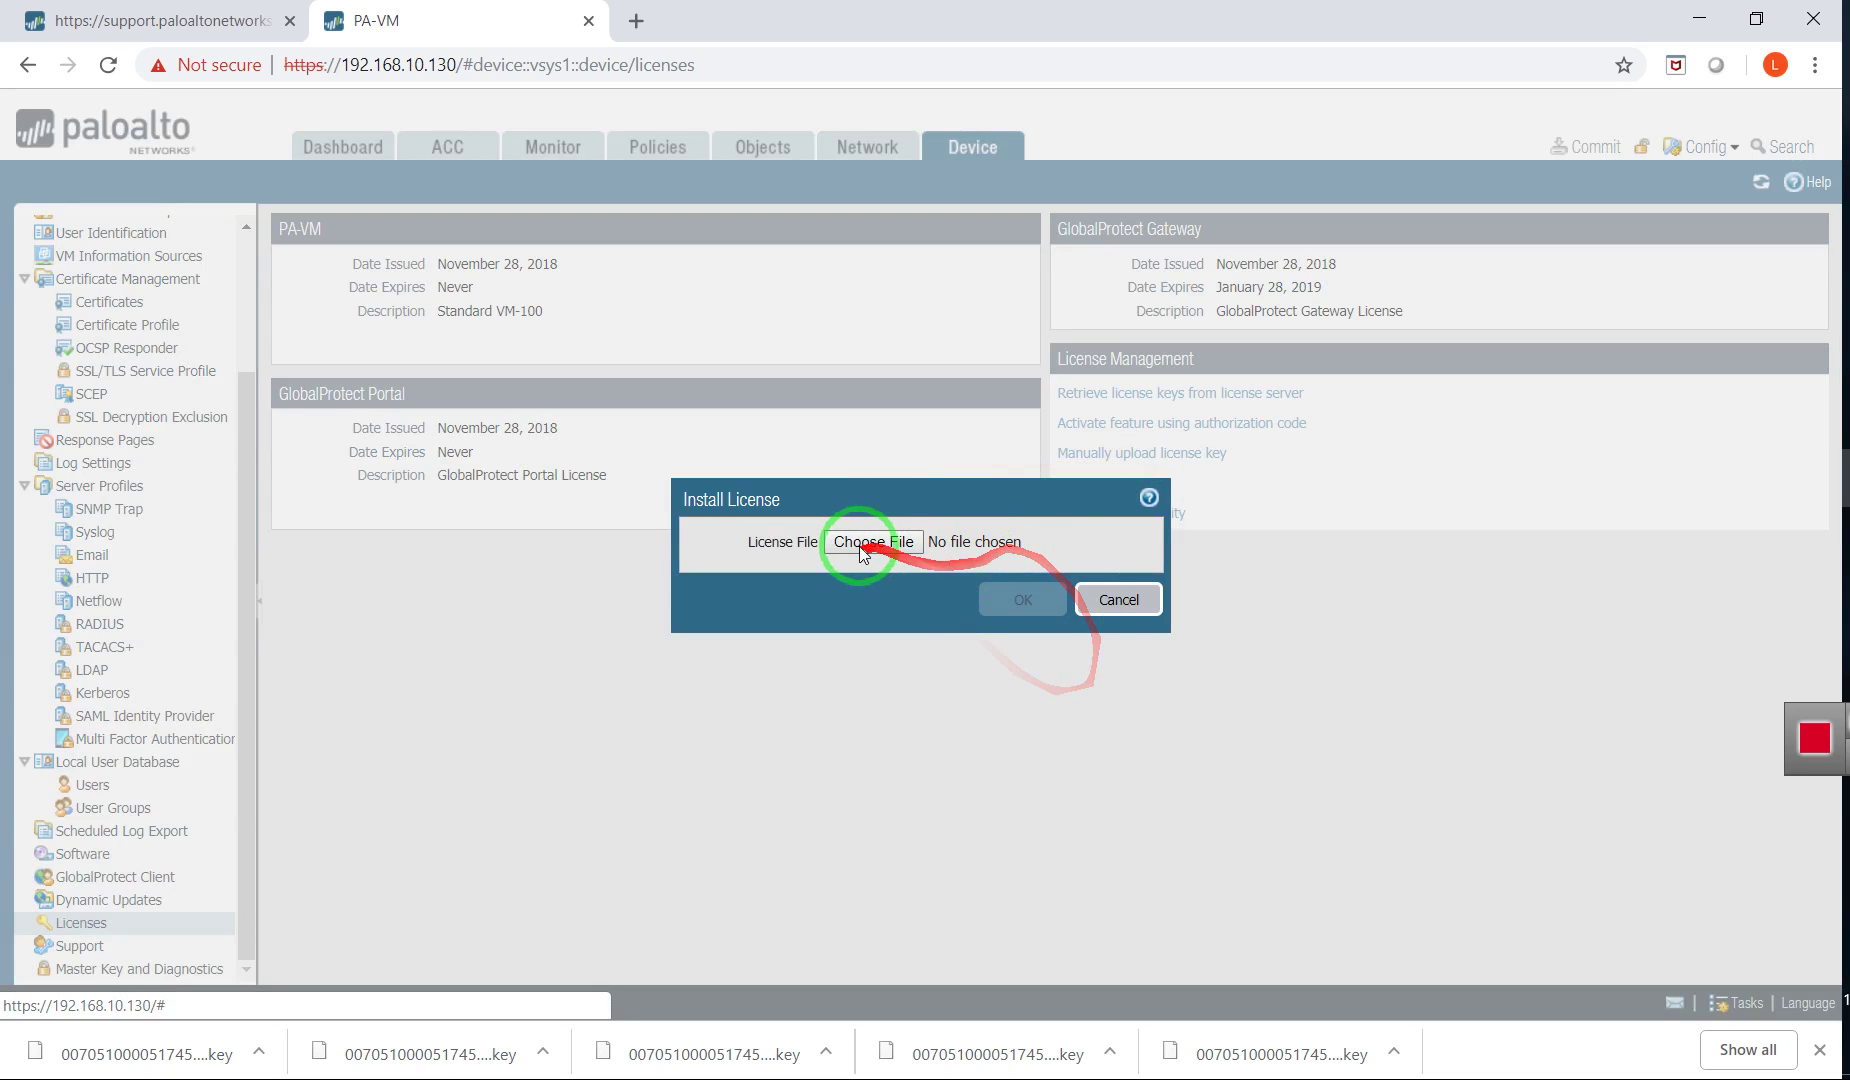
pyautogui.click(859, 553)
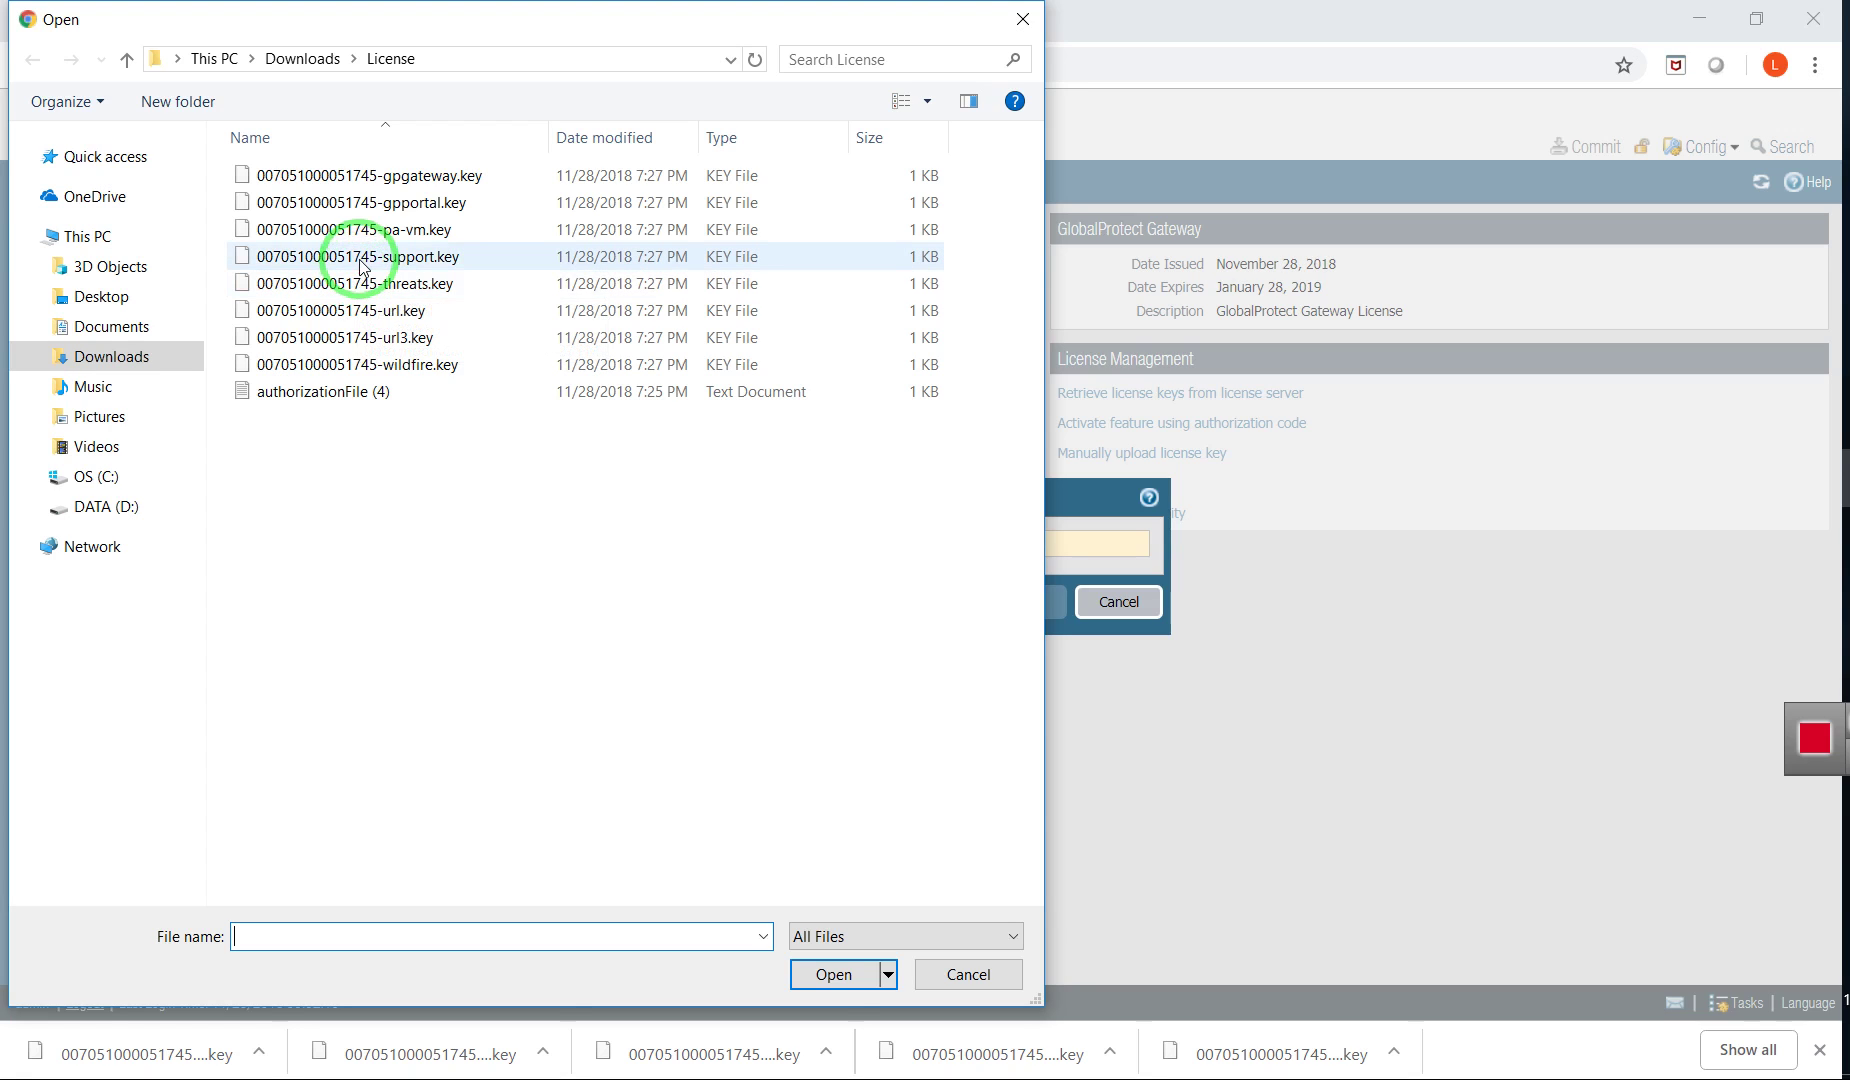
pyautogui.click(361, 285)
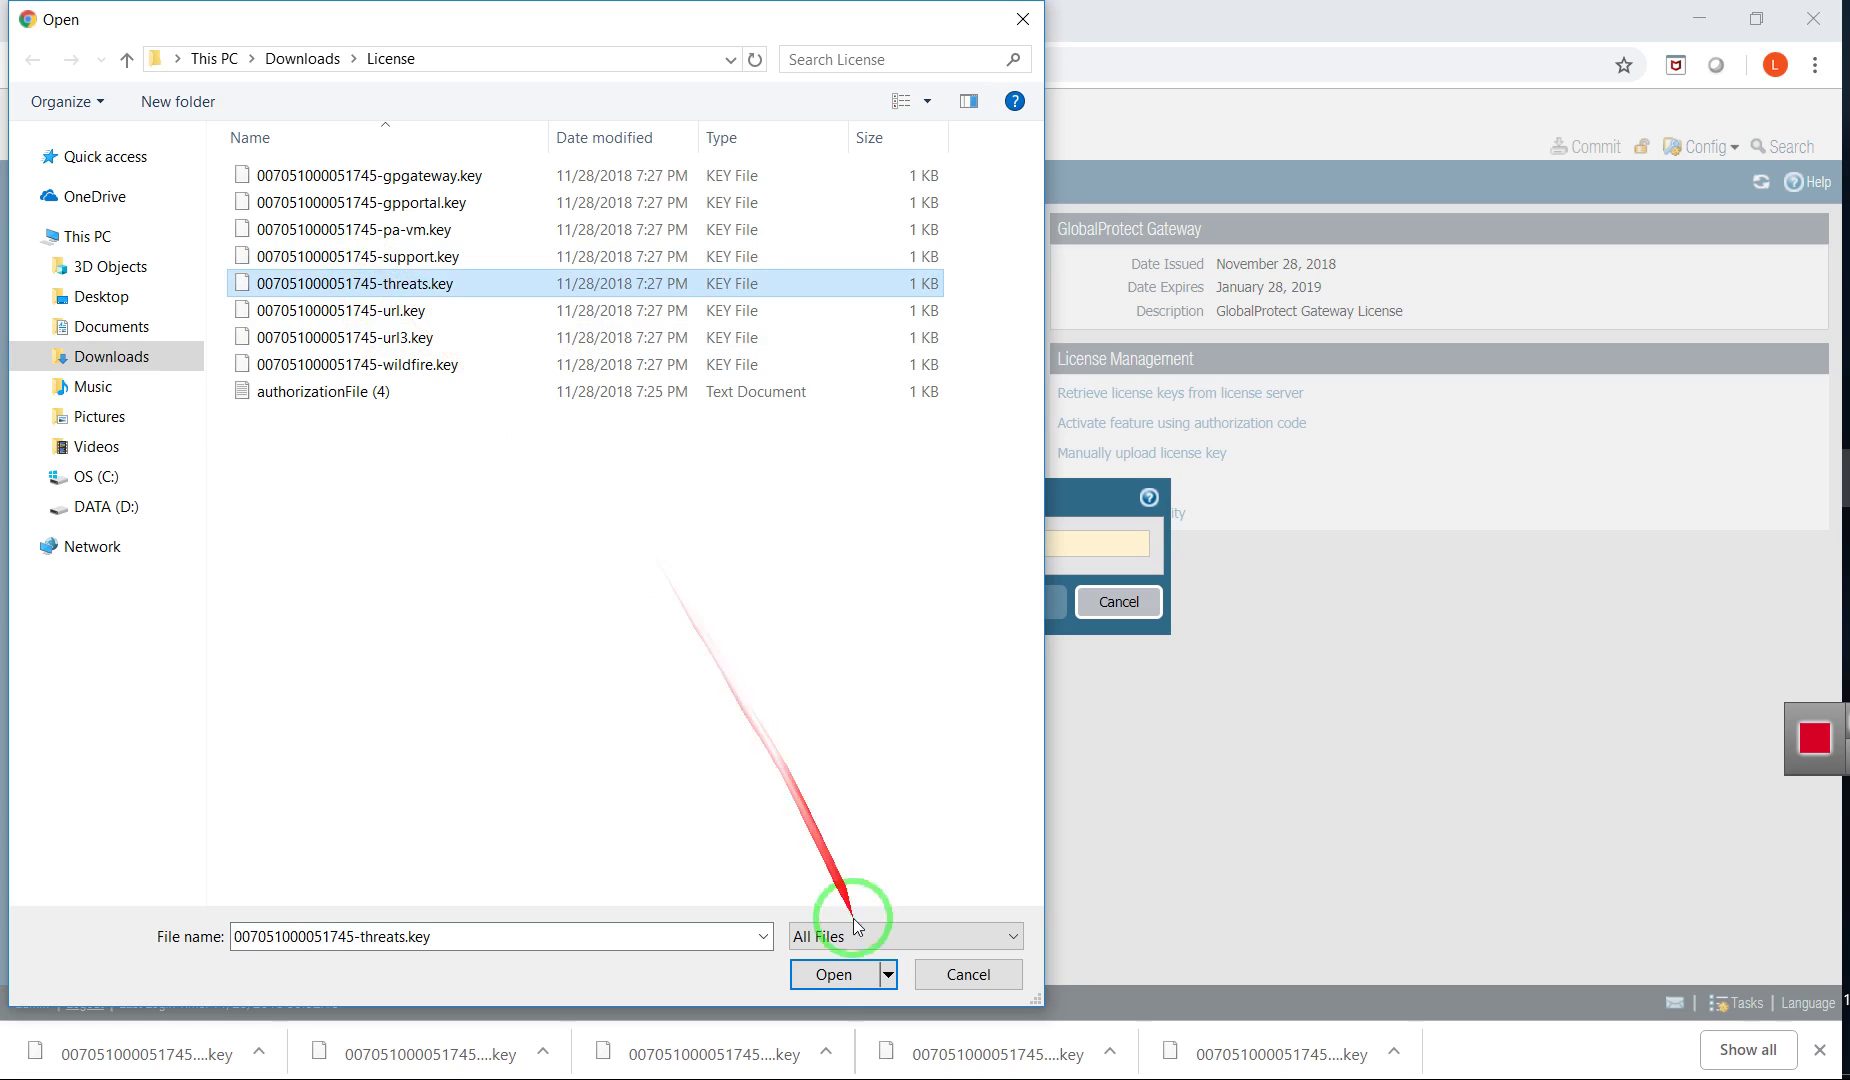
pyautogui.click(830, 976)
pyautogui.click(1012, 603)
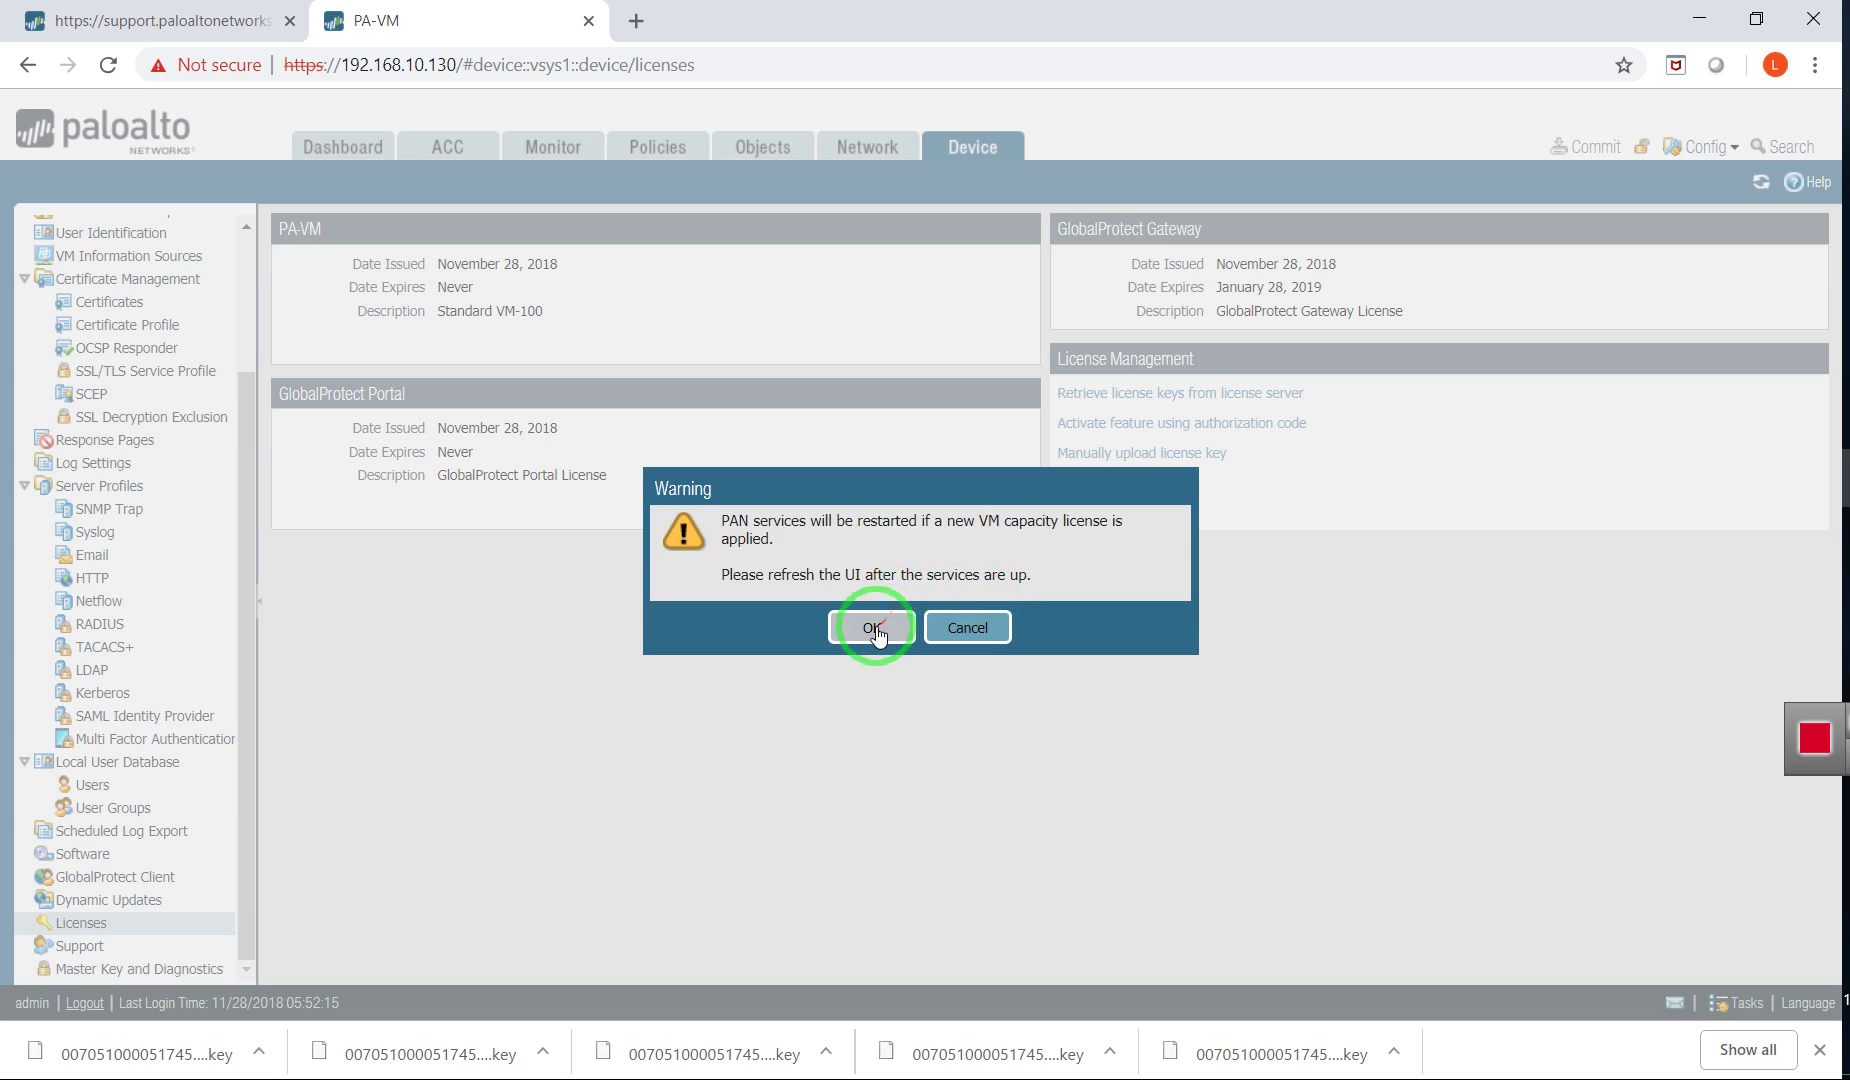
pyautogui.click(874, 627)
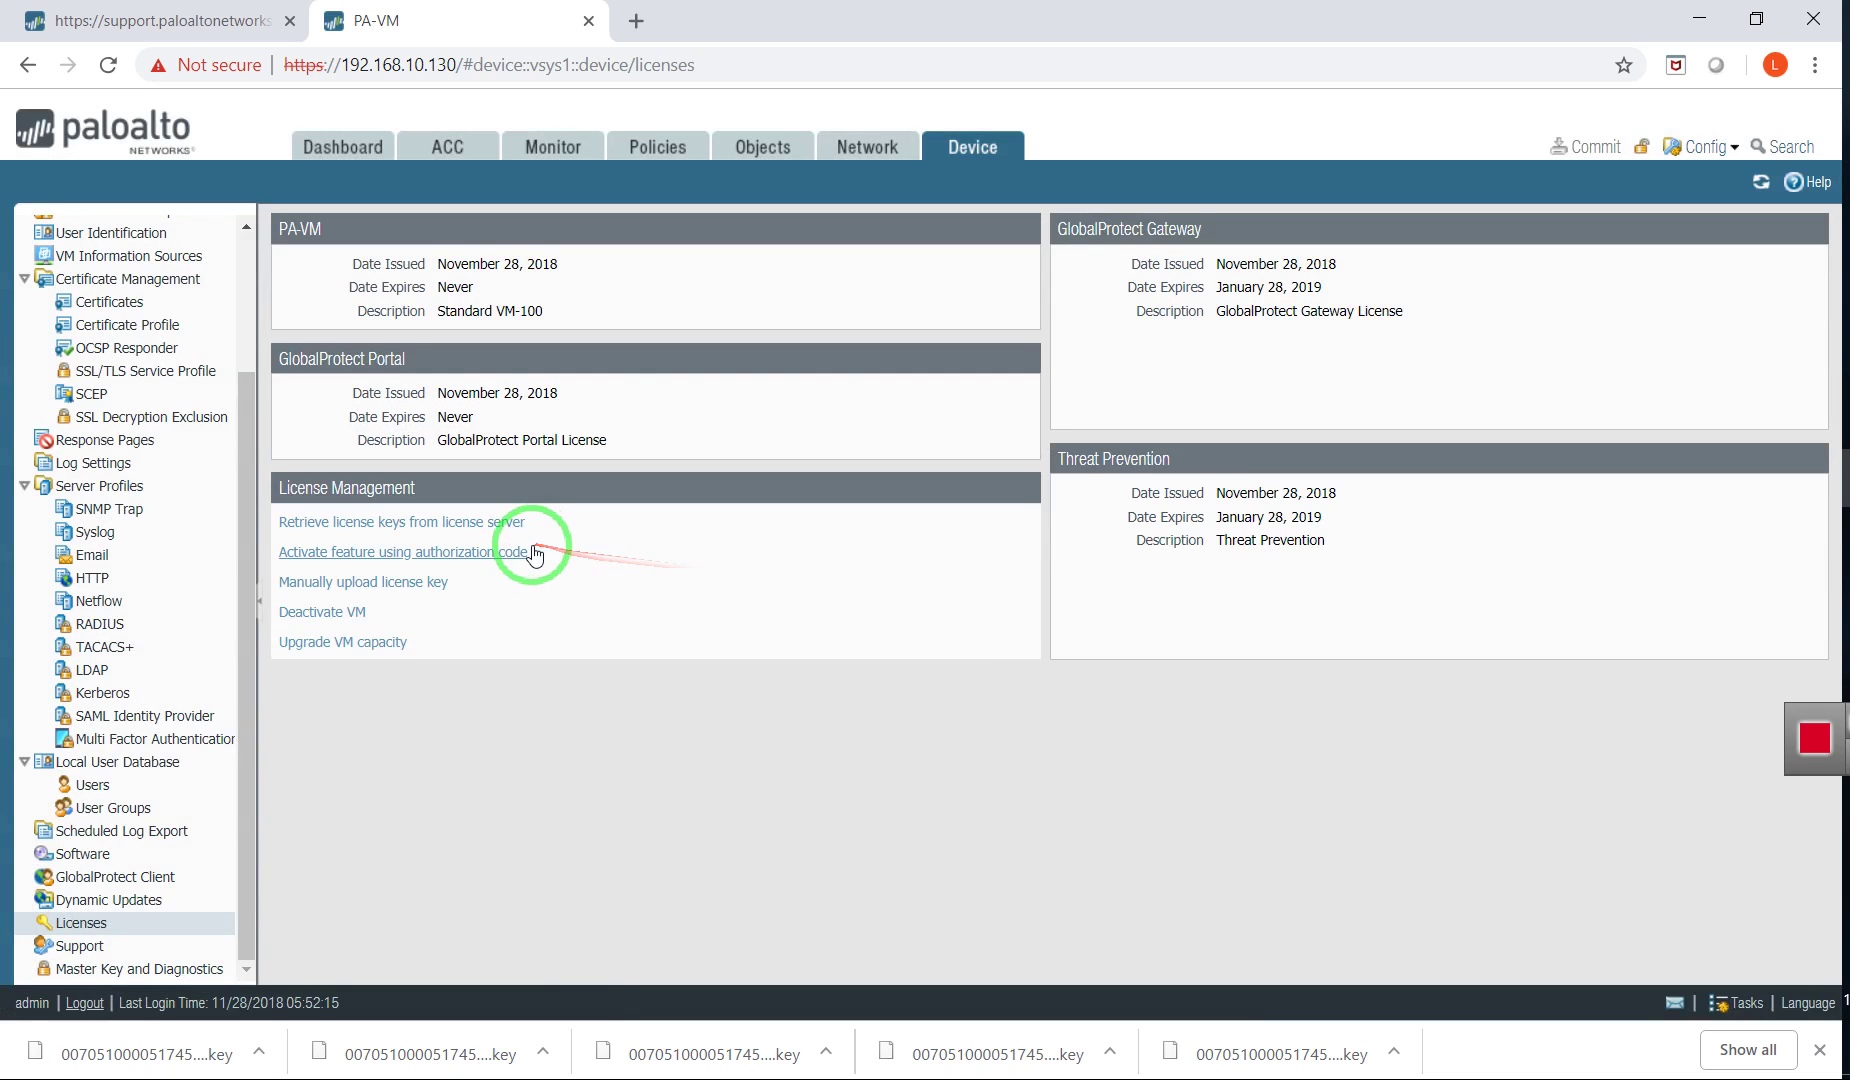
# Manually upload the url.key file from the License folder to install the BrightCloud URL Filtering license.
pyautogui.click(336, 584)
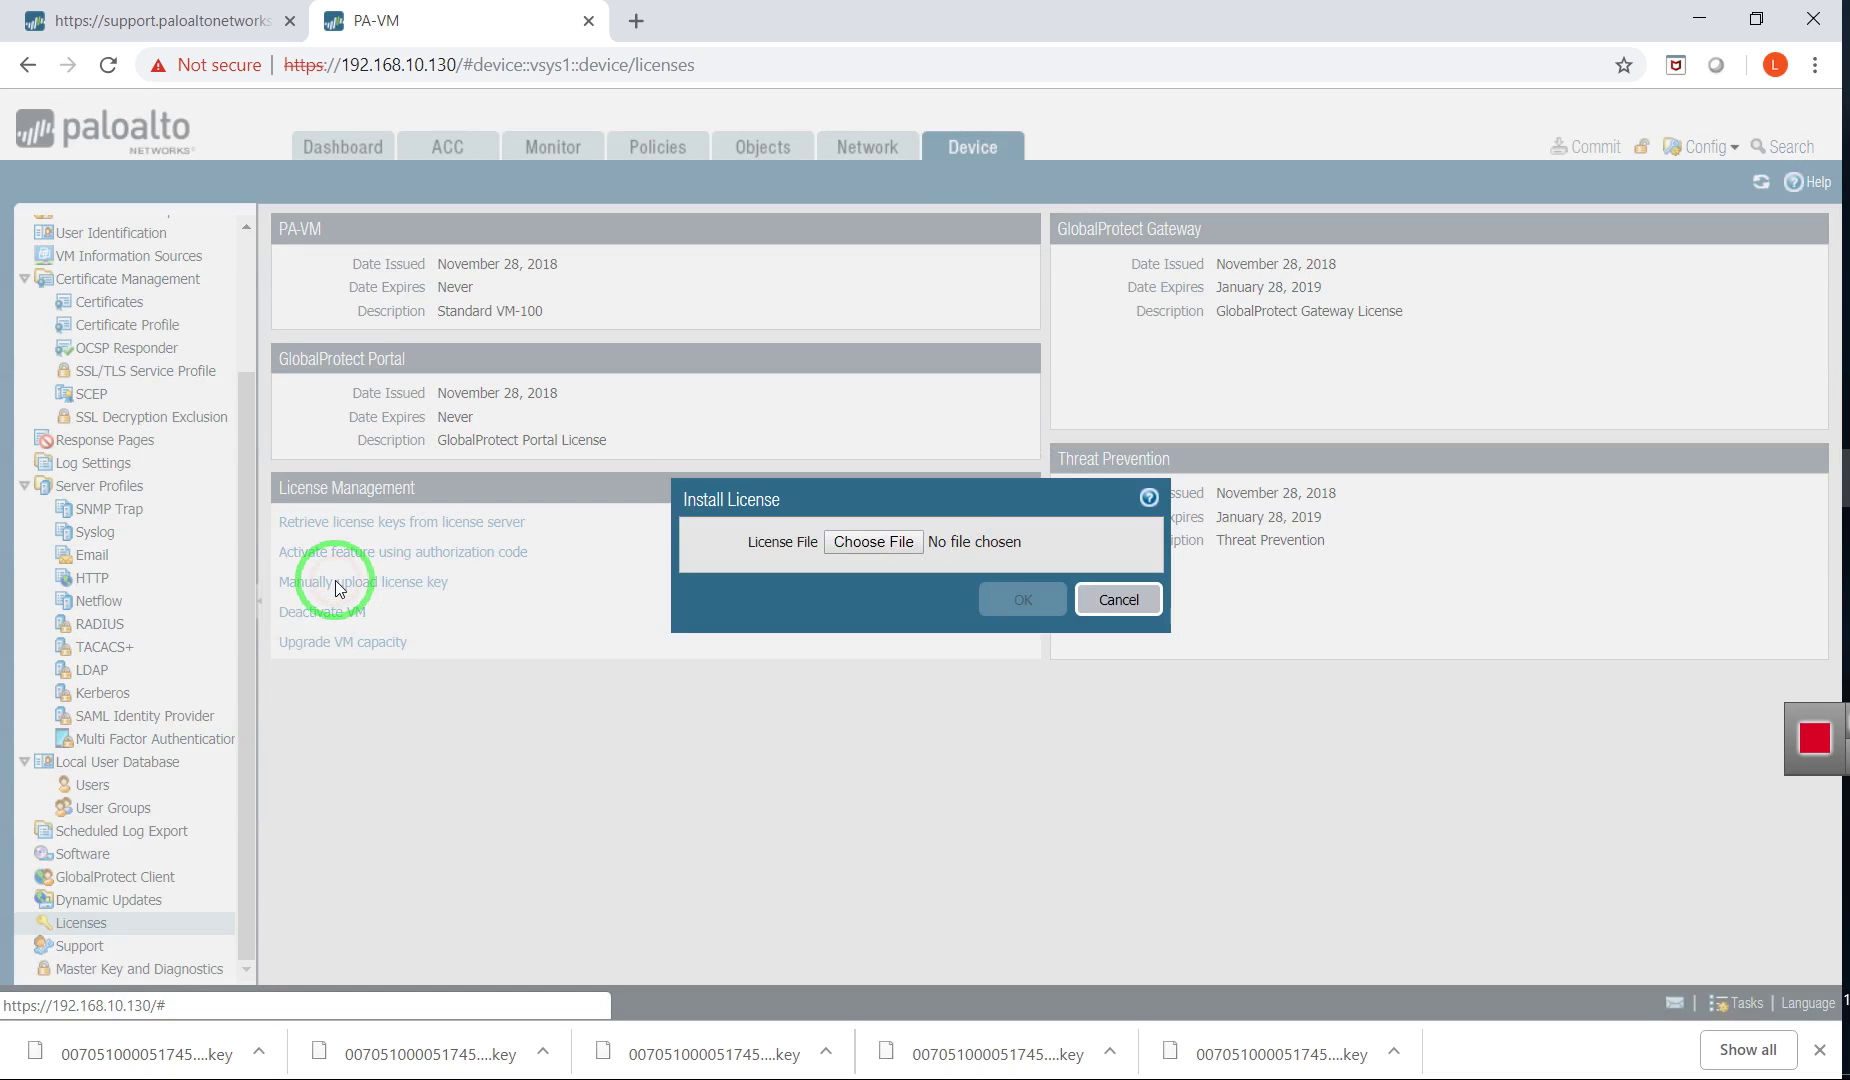
pyautogui.click(847, 543)
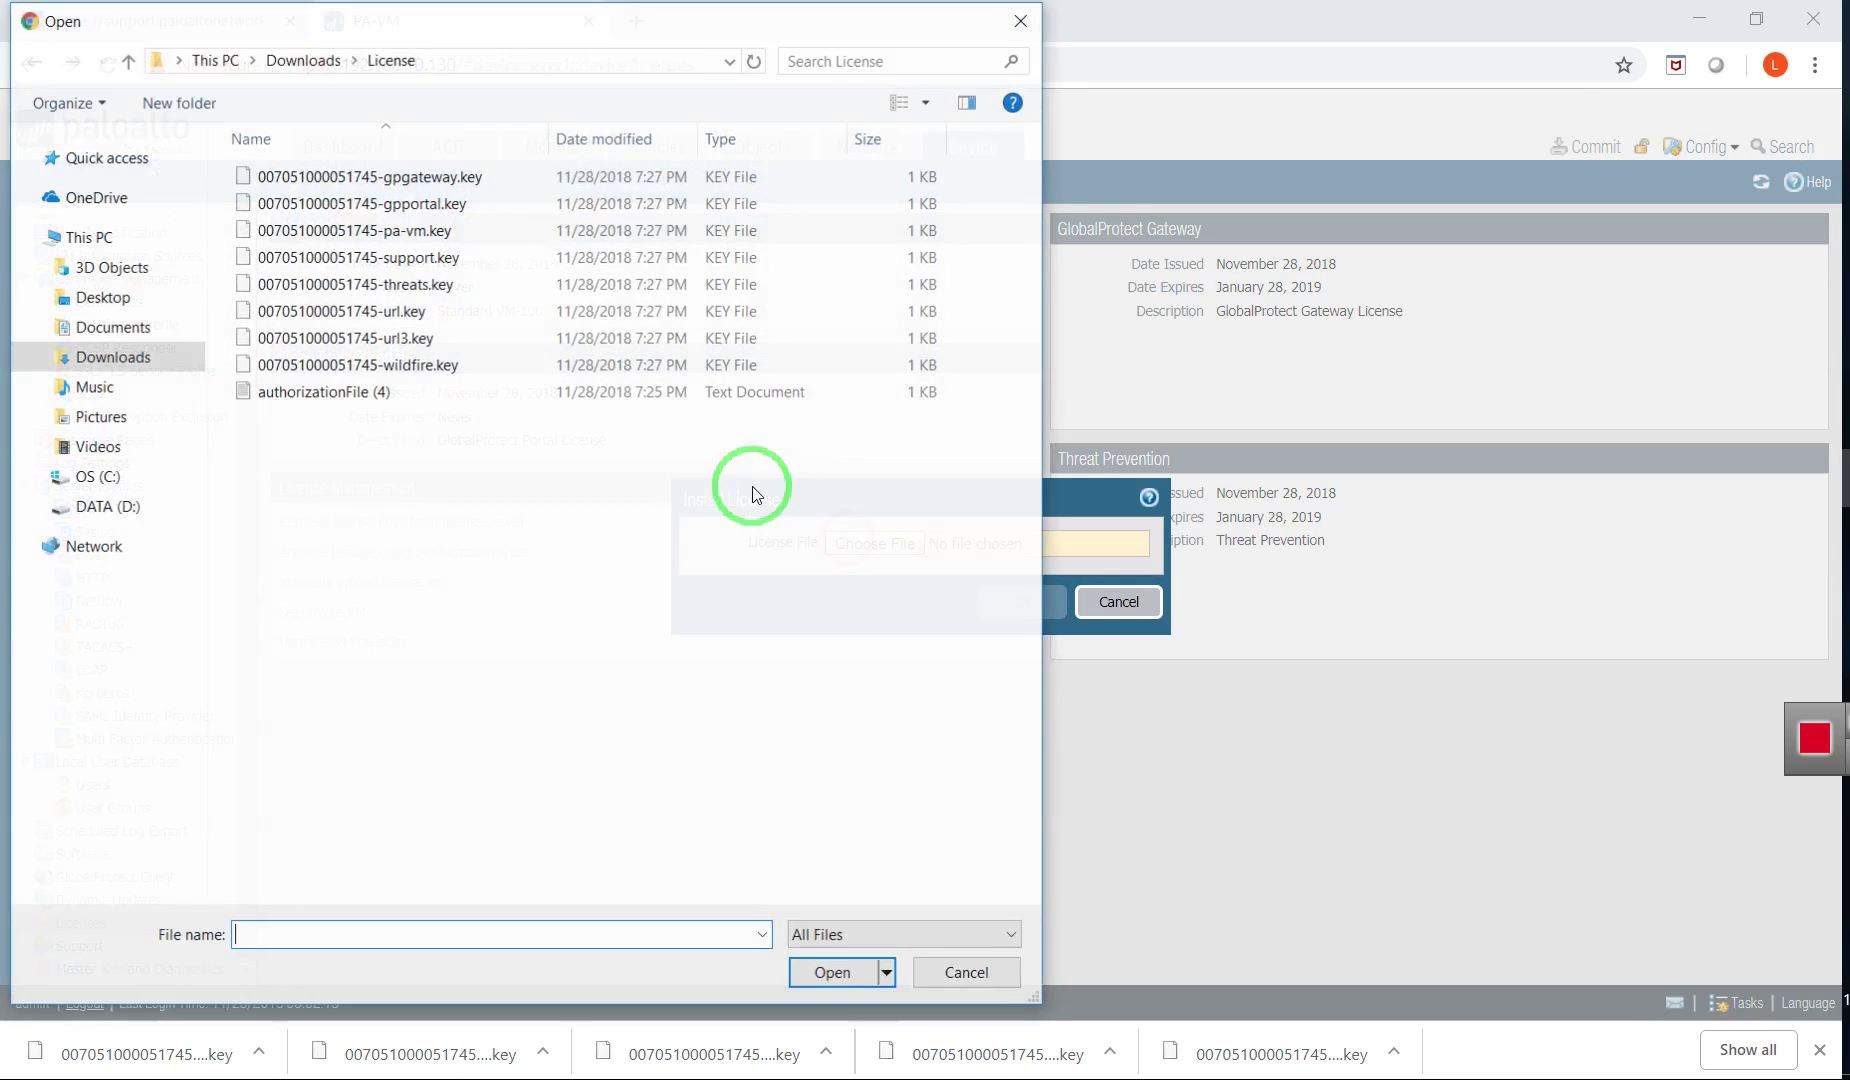
pyautogui.click(350, 318)
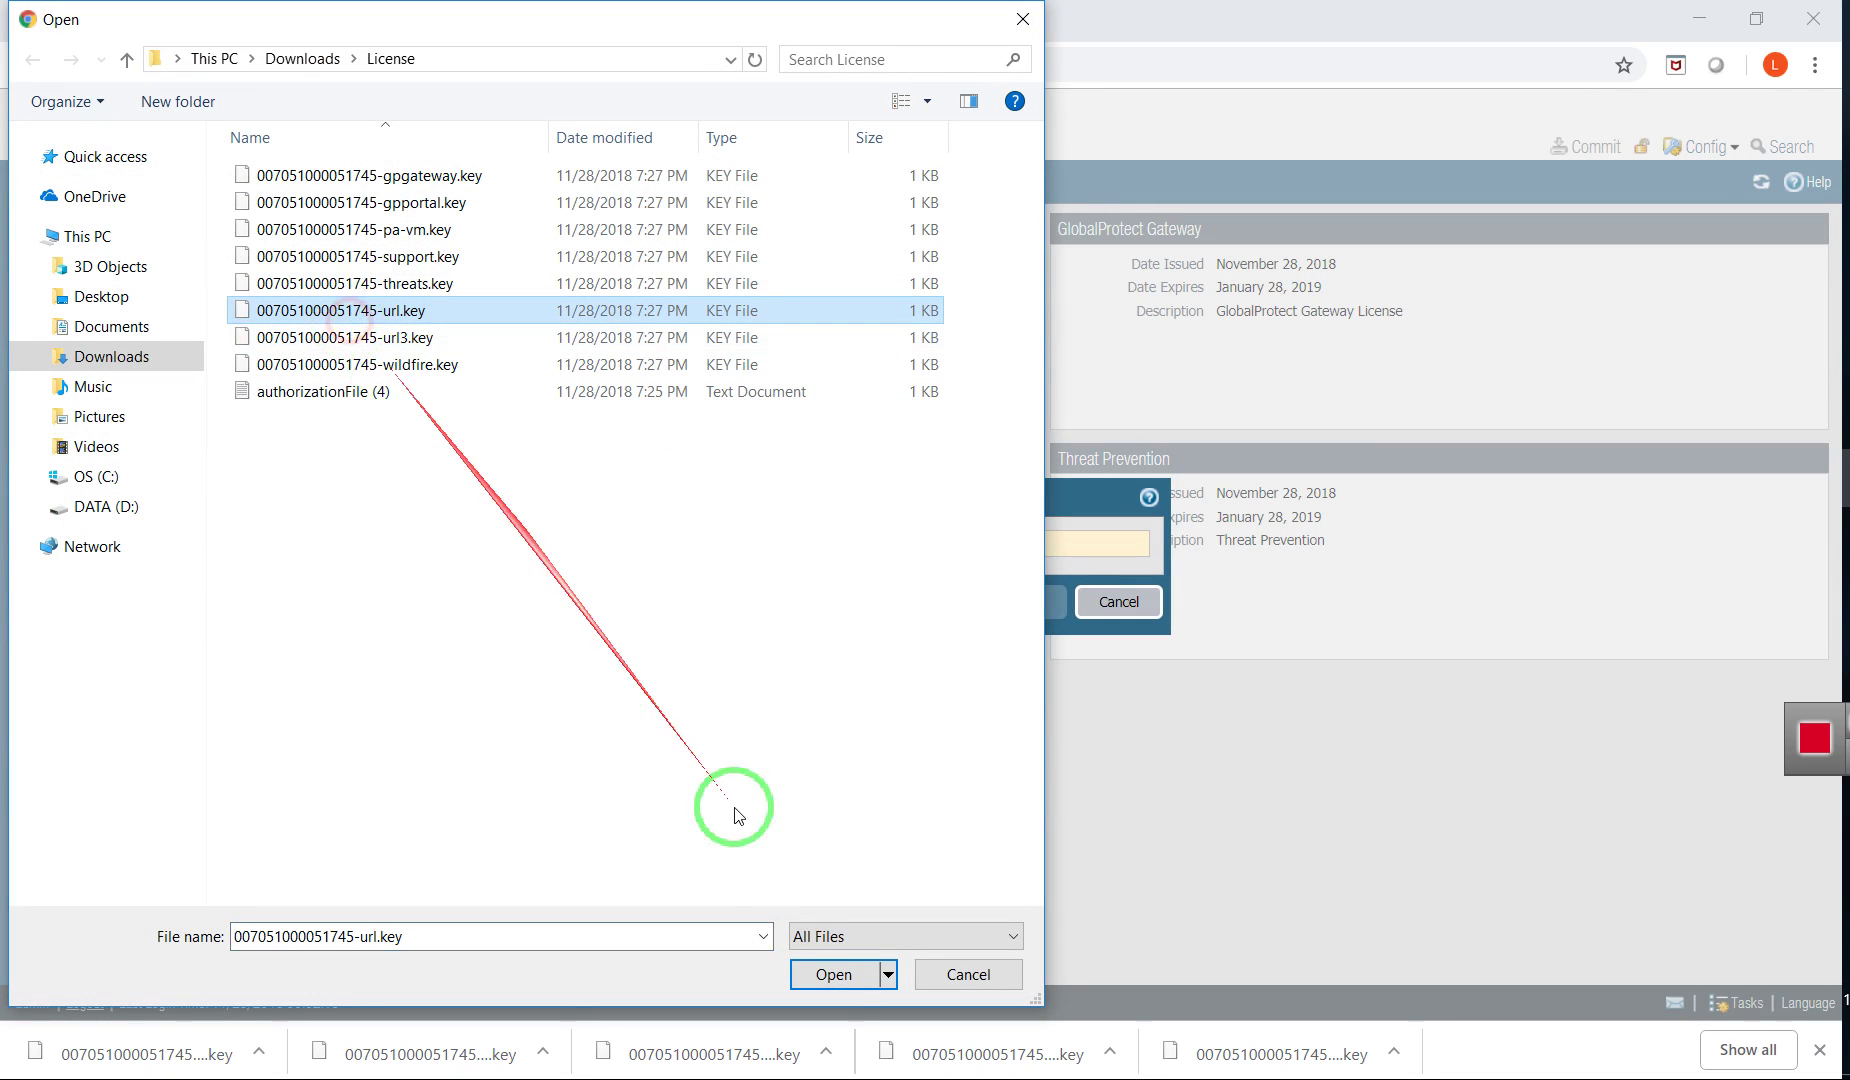
pyautogui.click(836, 974)
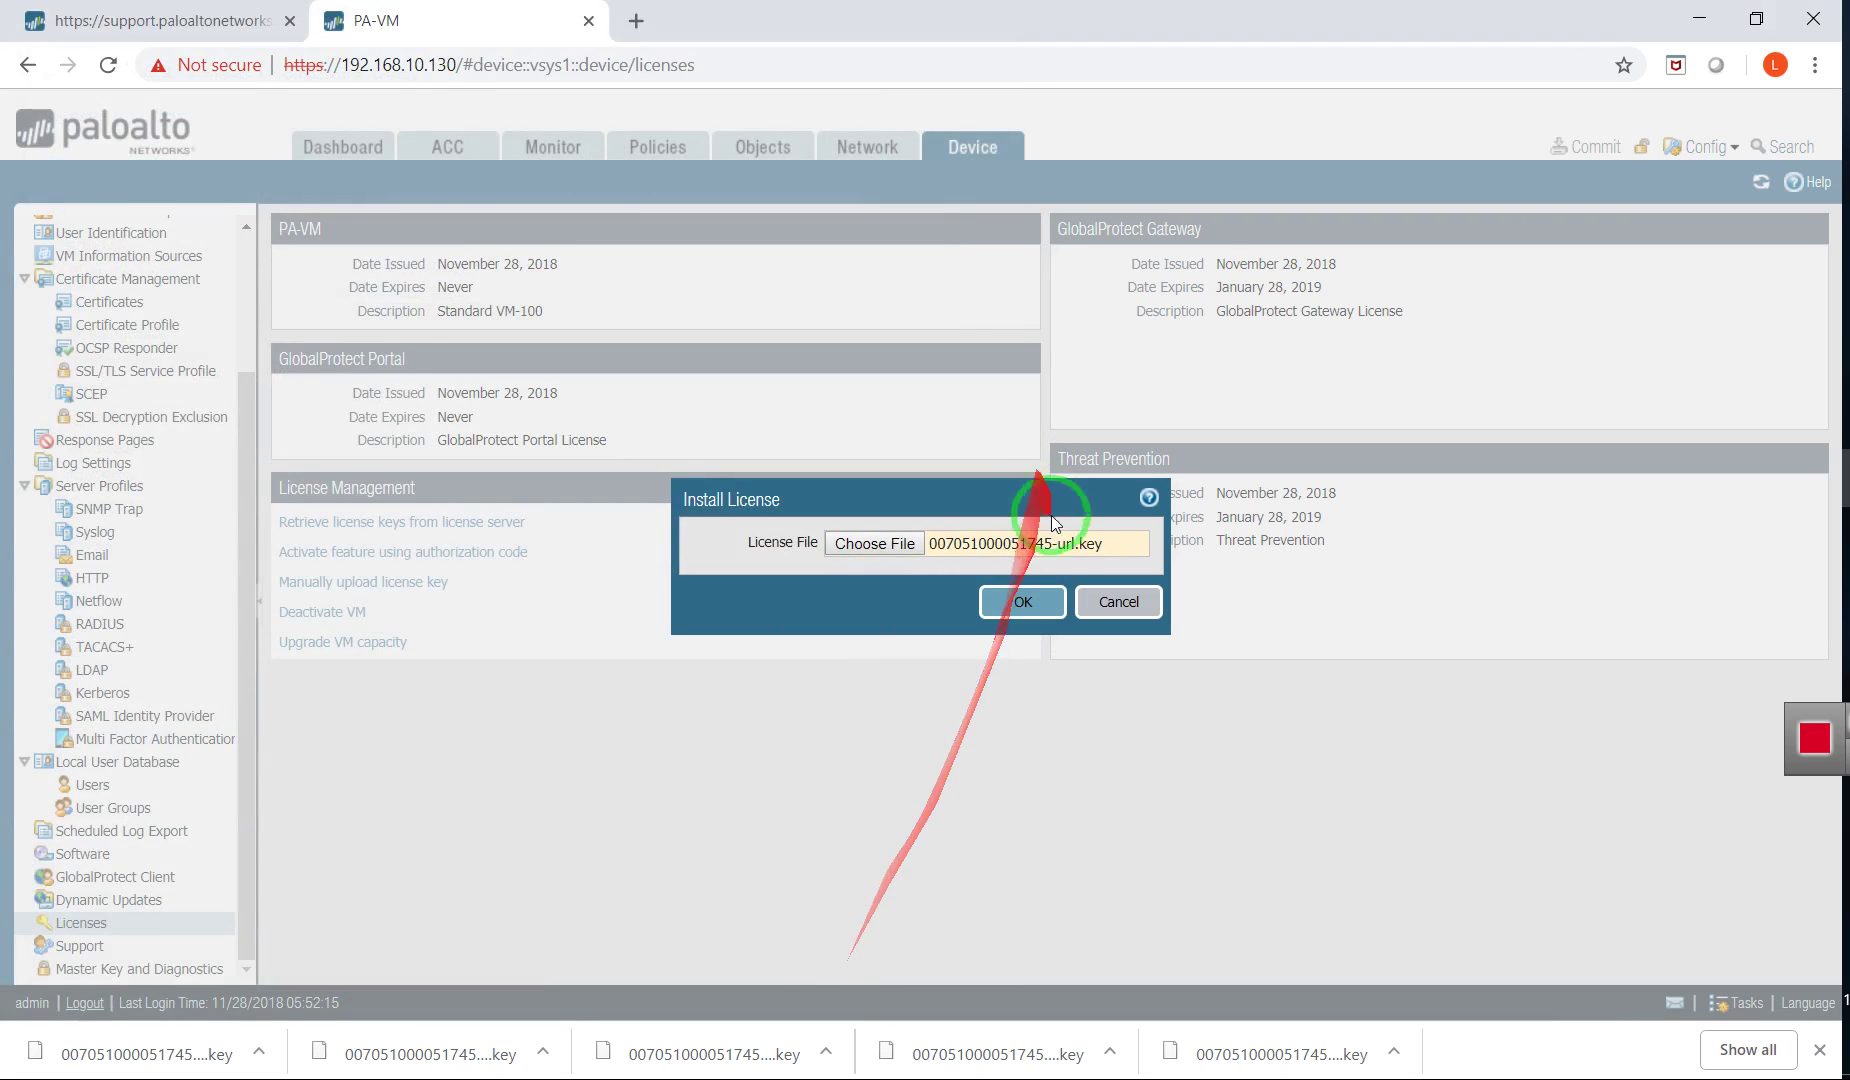
pyautogui.click(1023, 601)
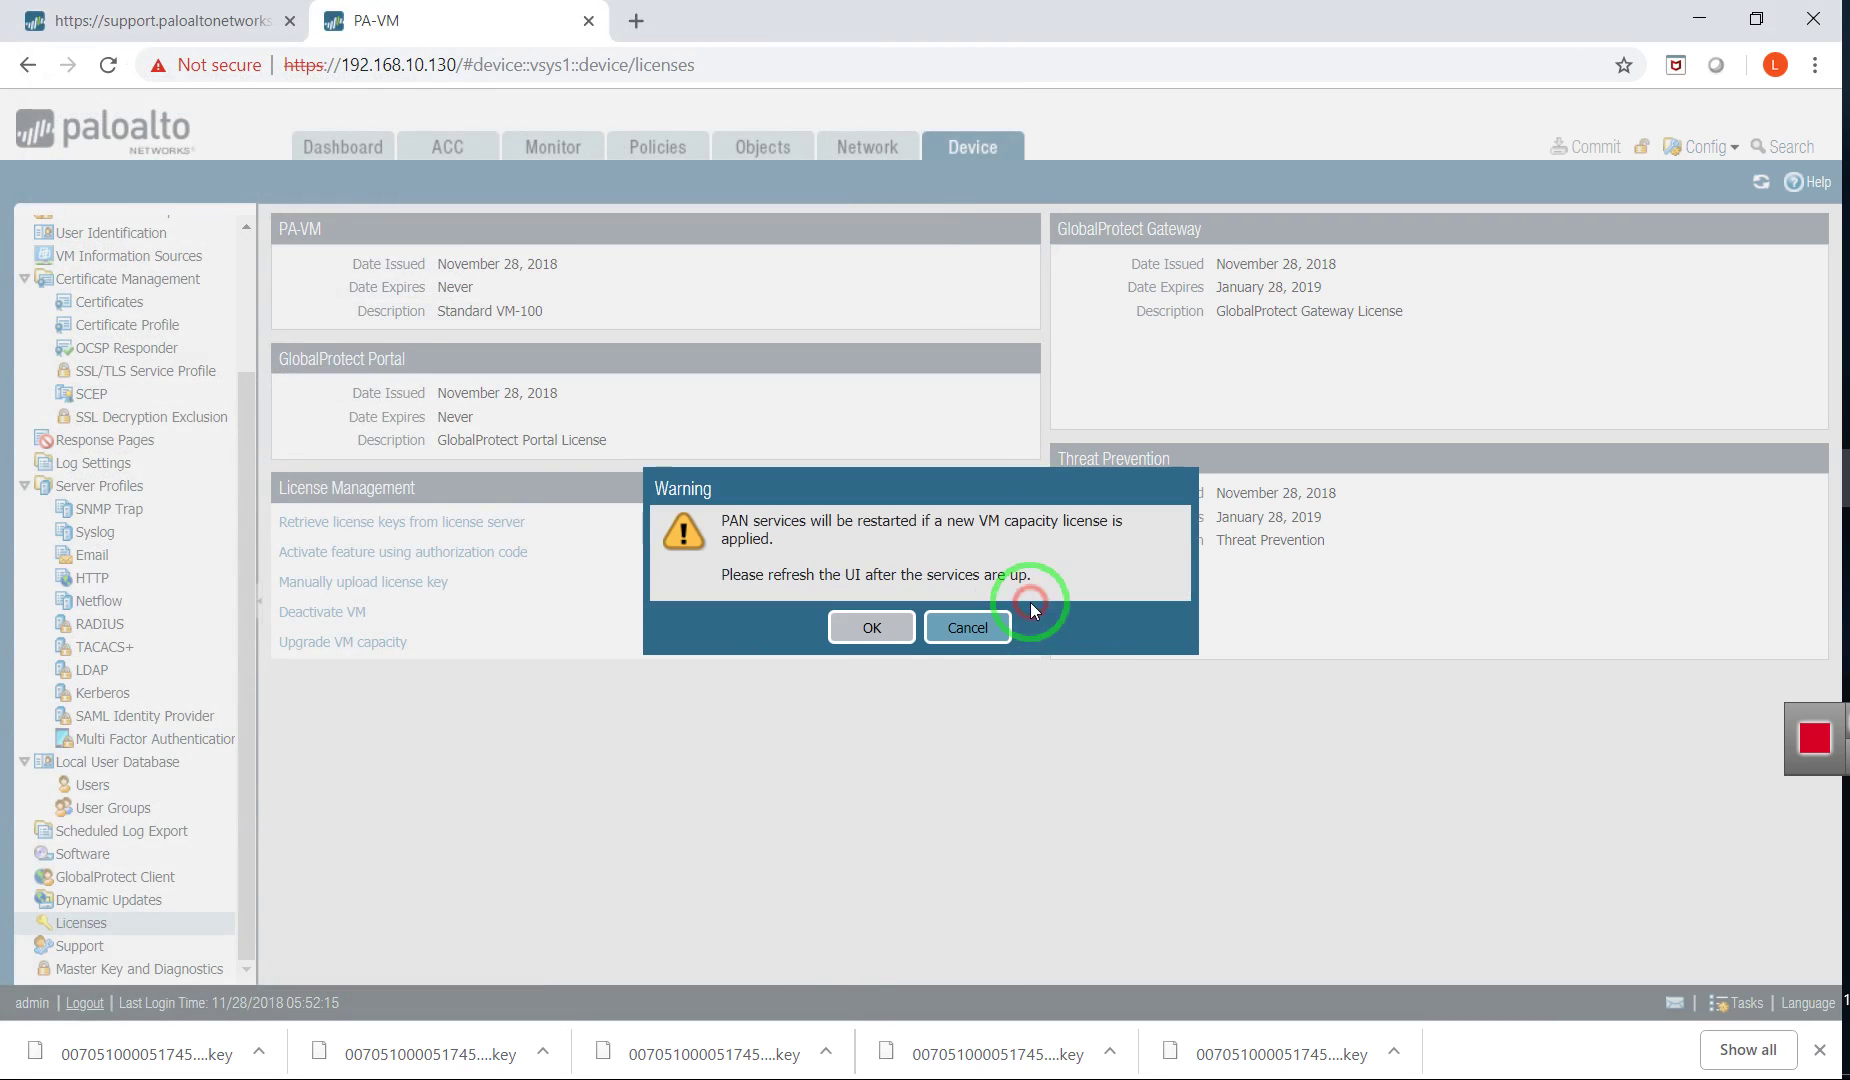
pyautogui.click(872, 627)
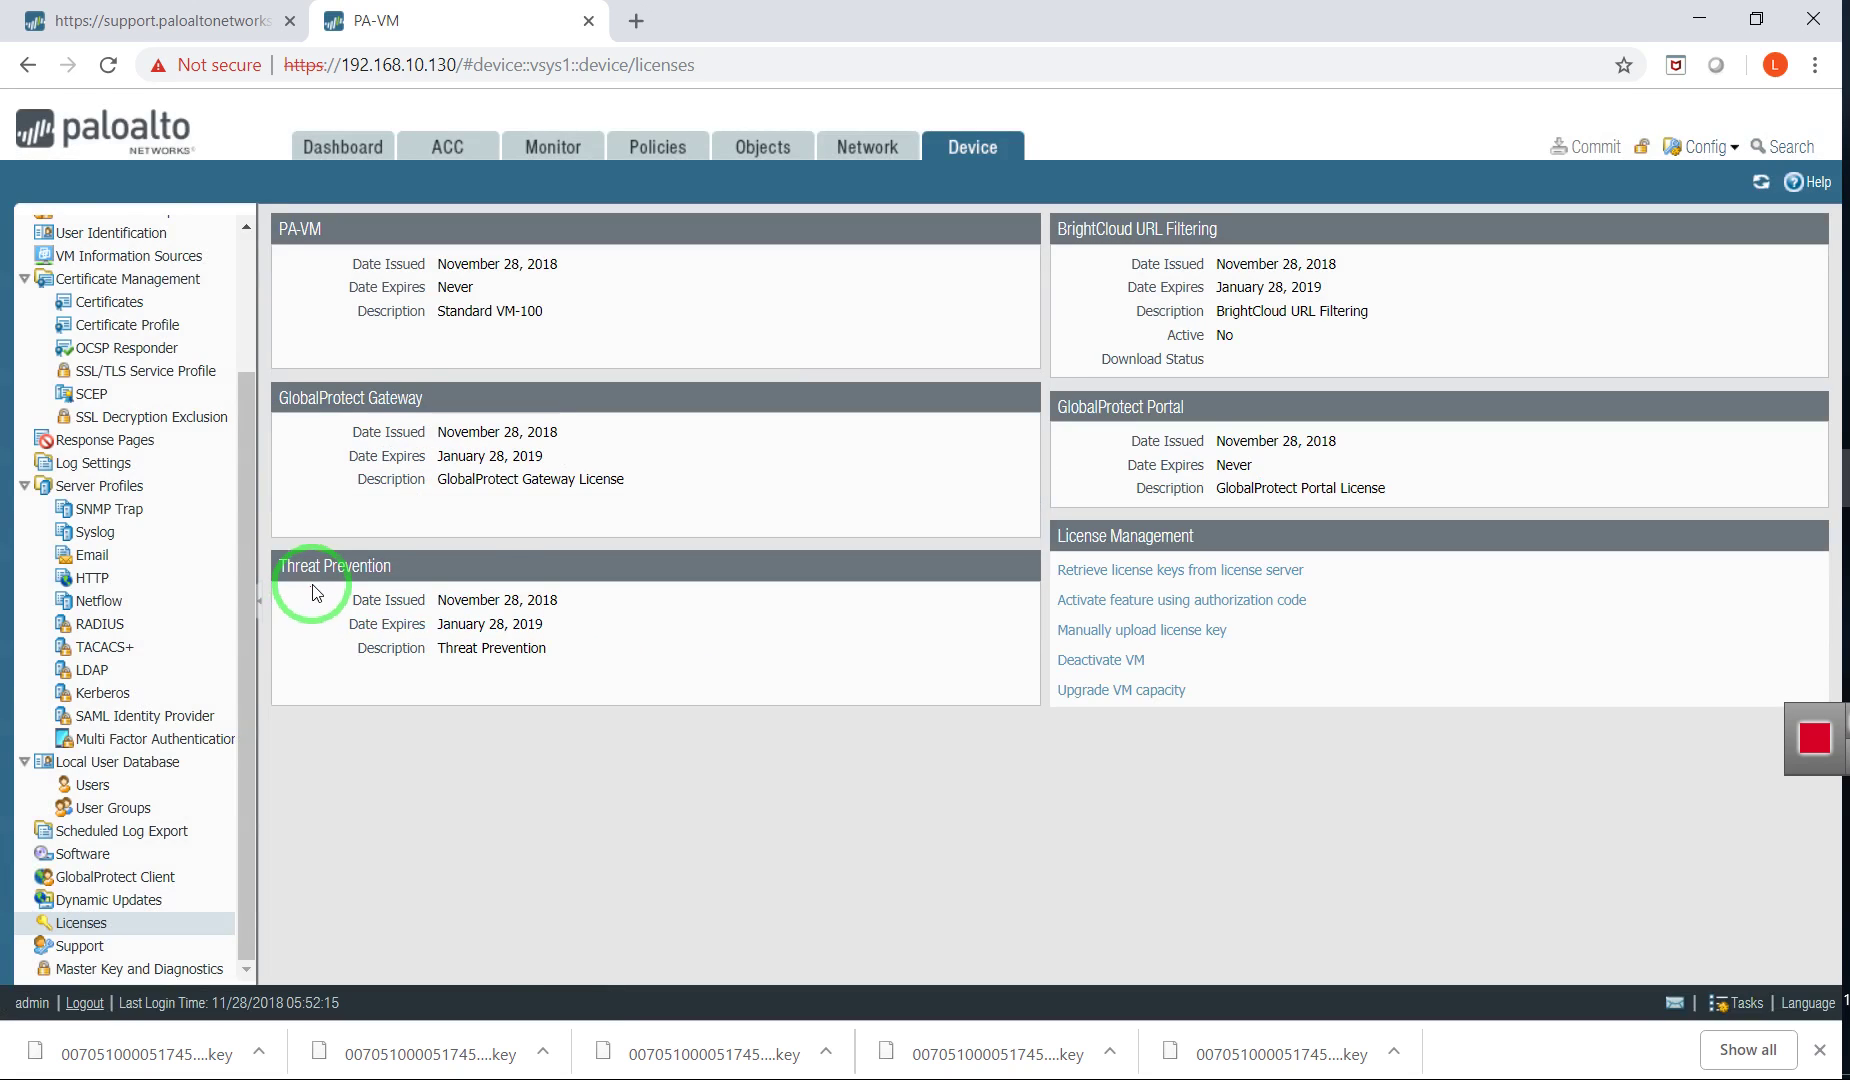
# Manually upload the wildfire.key file from the License folder to install the WildFire license.
pyautogui.click(1145, 631)
pyautogui.click(850, 551)
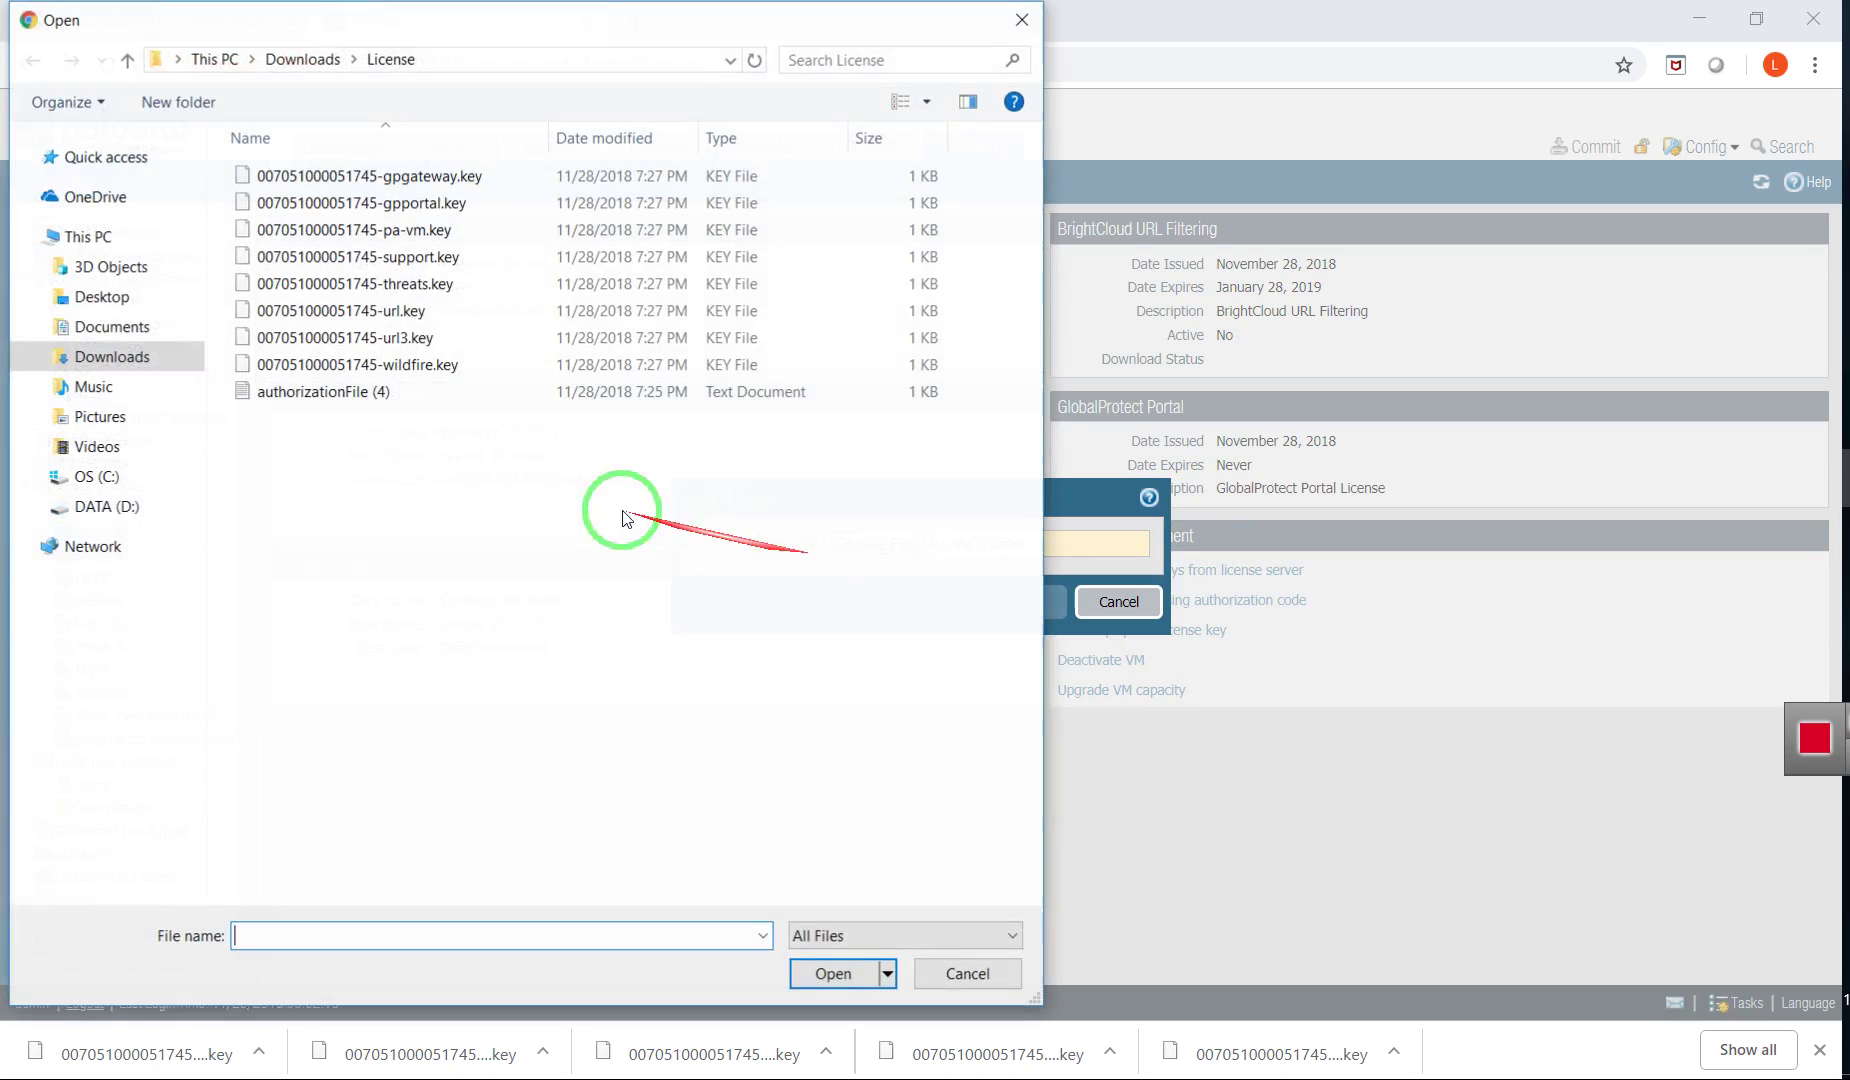
pyautogui.click(330, 364)
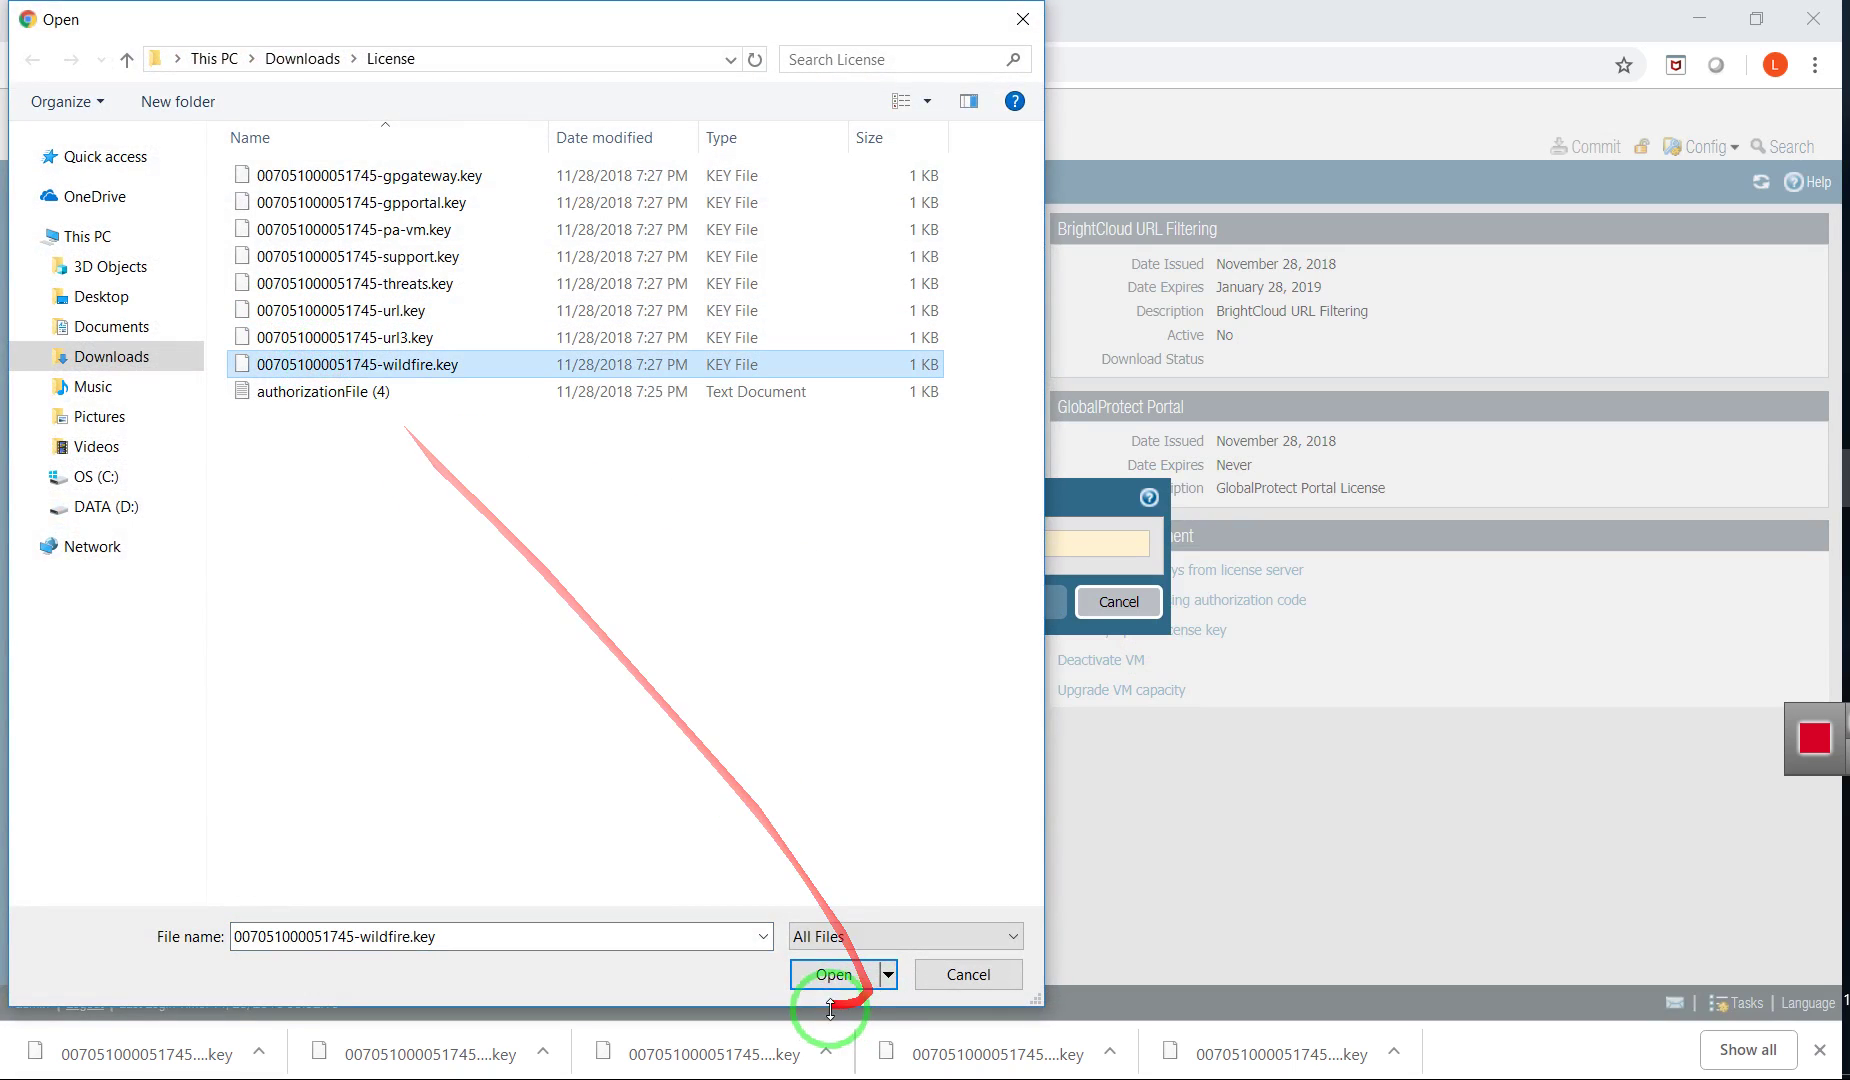
pyautogui.click(832, 978)
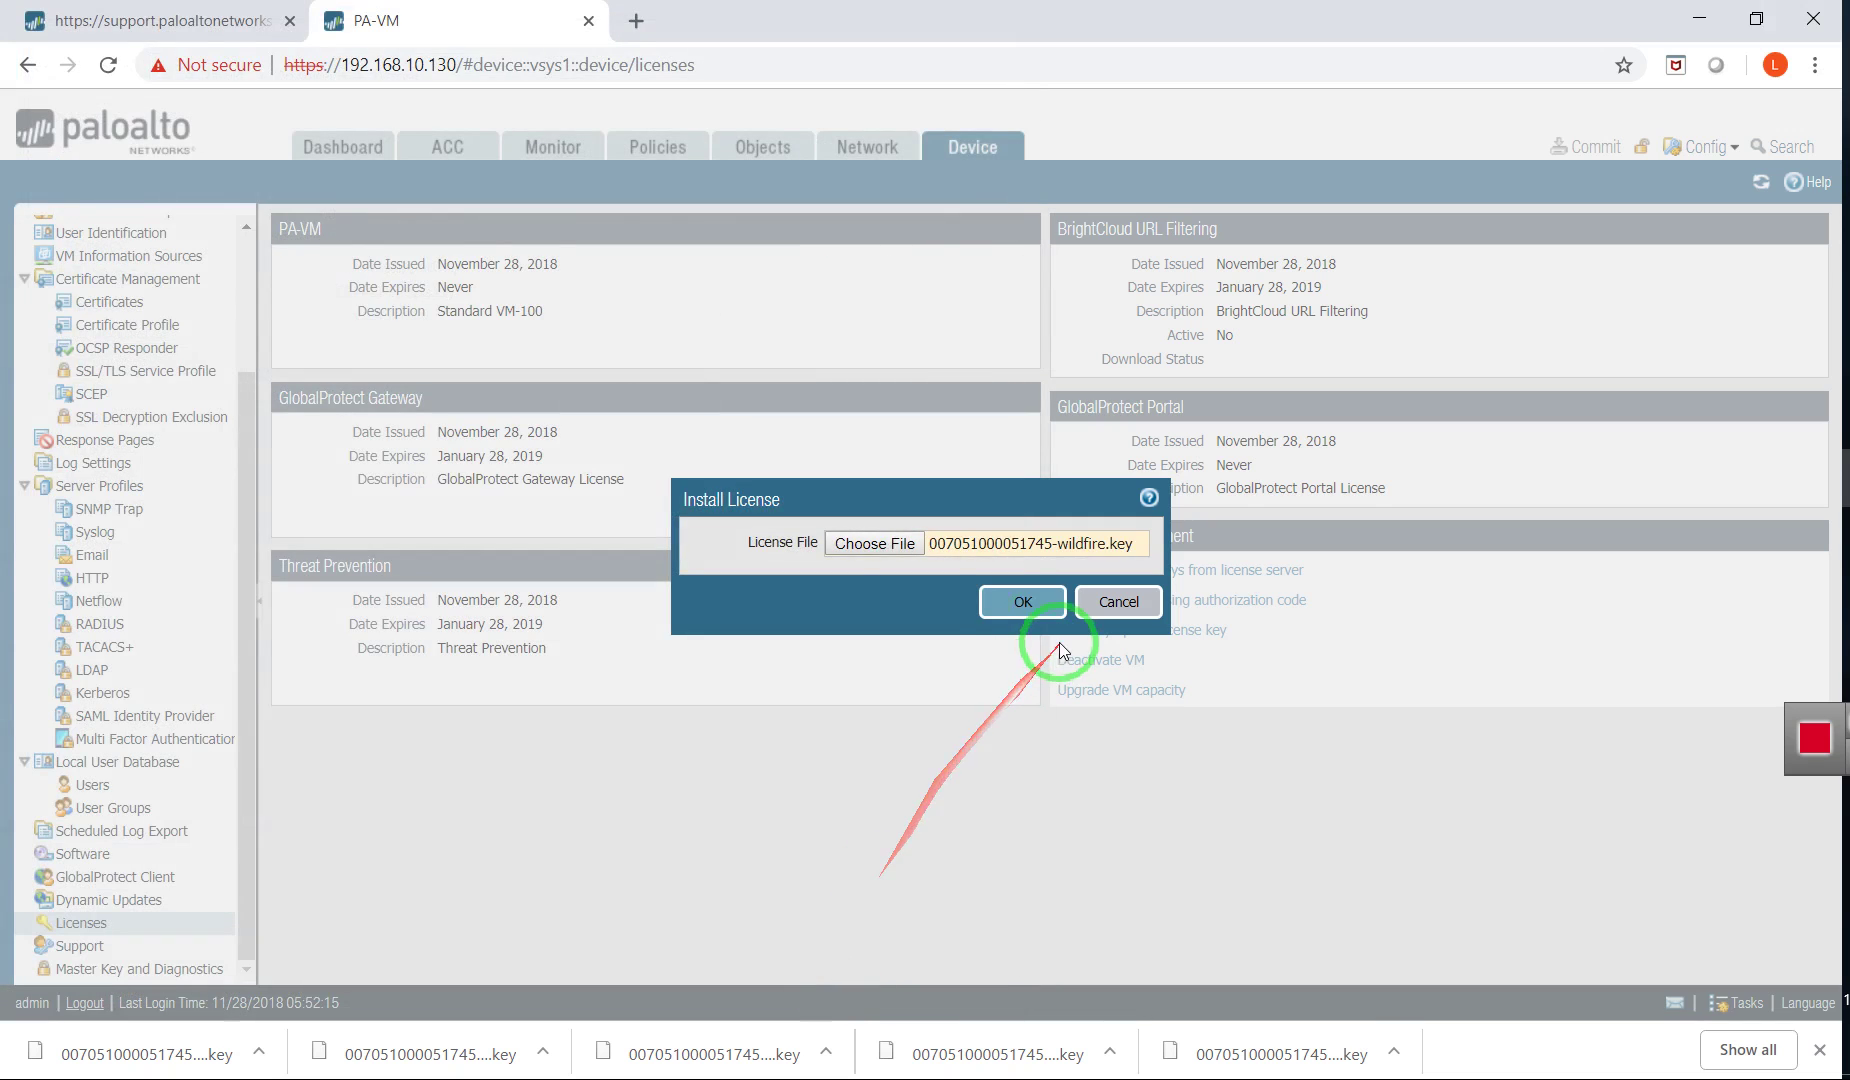
pyautogui.click(1022, 601)
pyautogui.click(867, 628)
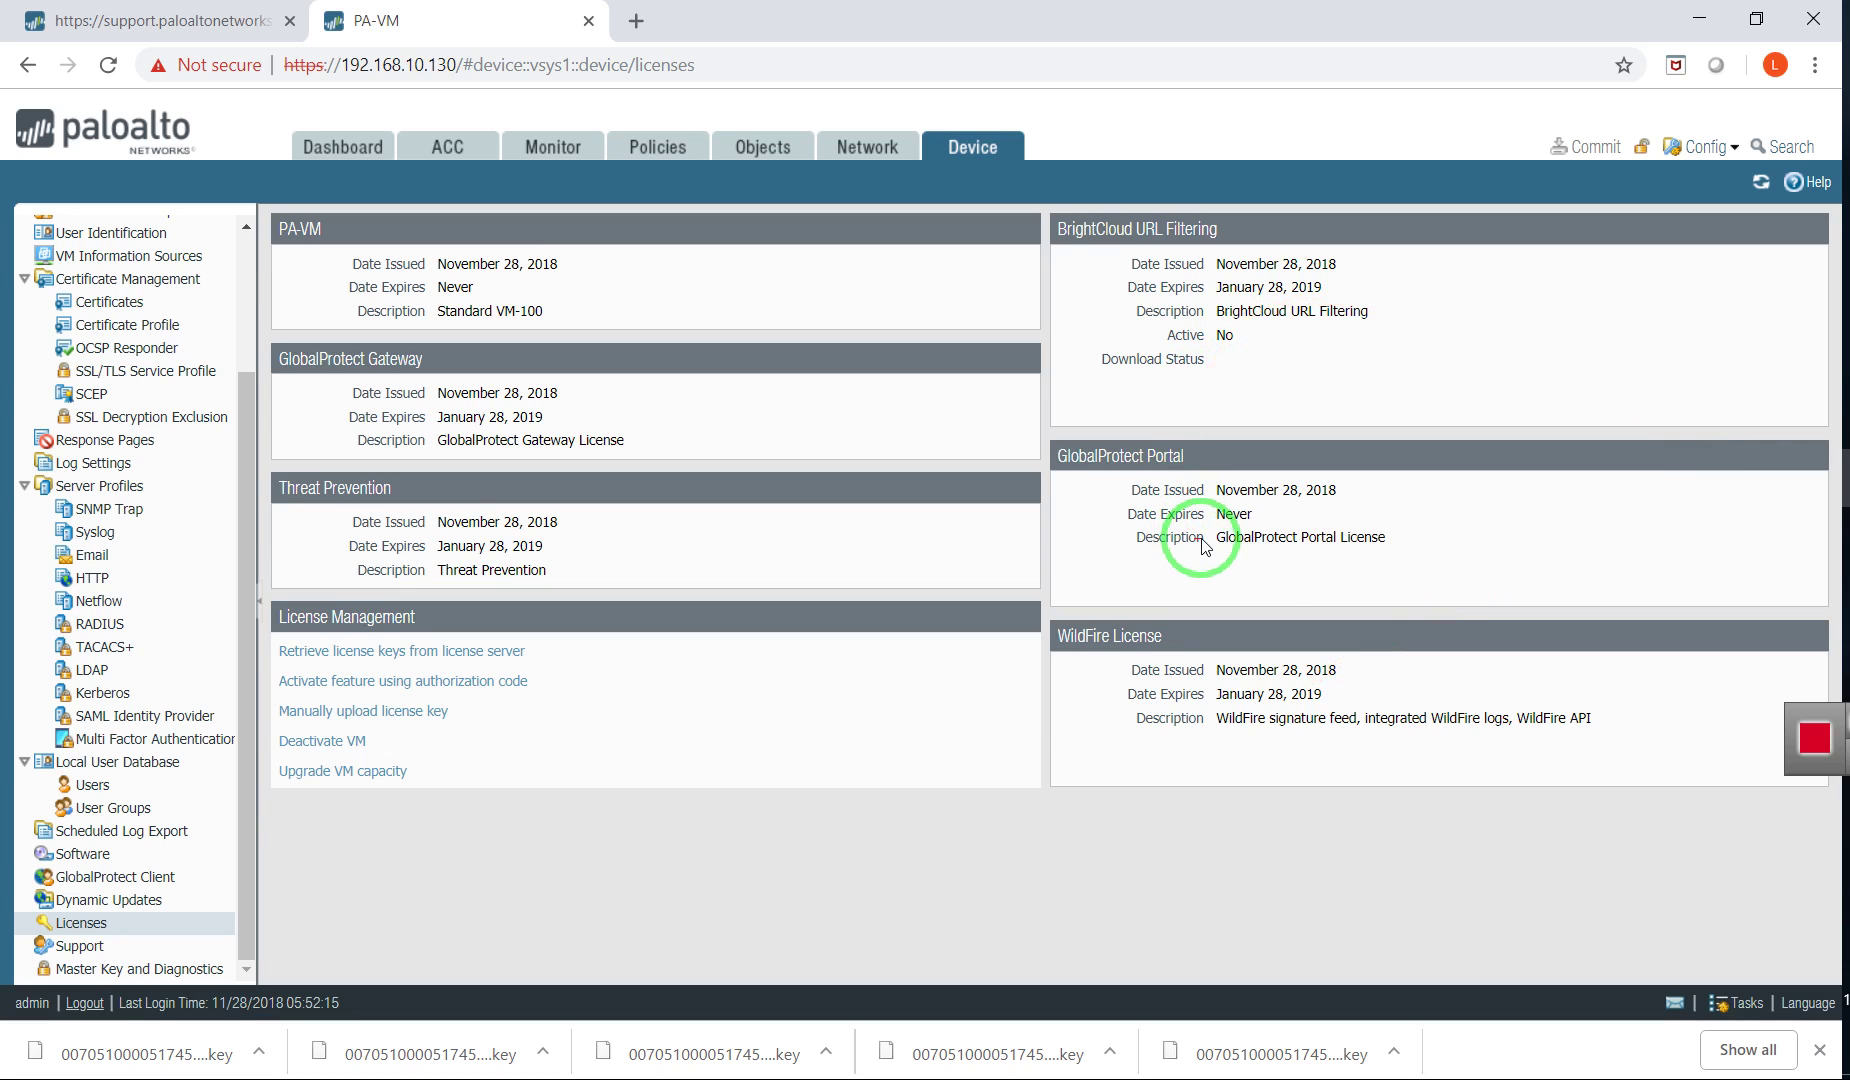
# Launch Notepad from the Windows Run box and write "licenses are updated successfully :) happy learning to you all".
pyautogui.hotkey('alt', 'Tab')
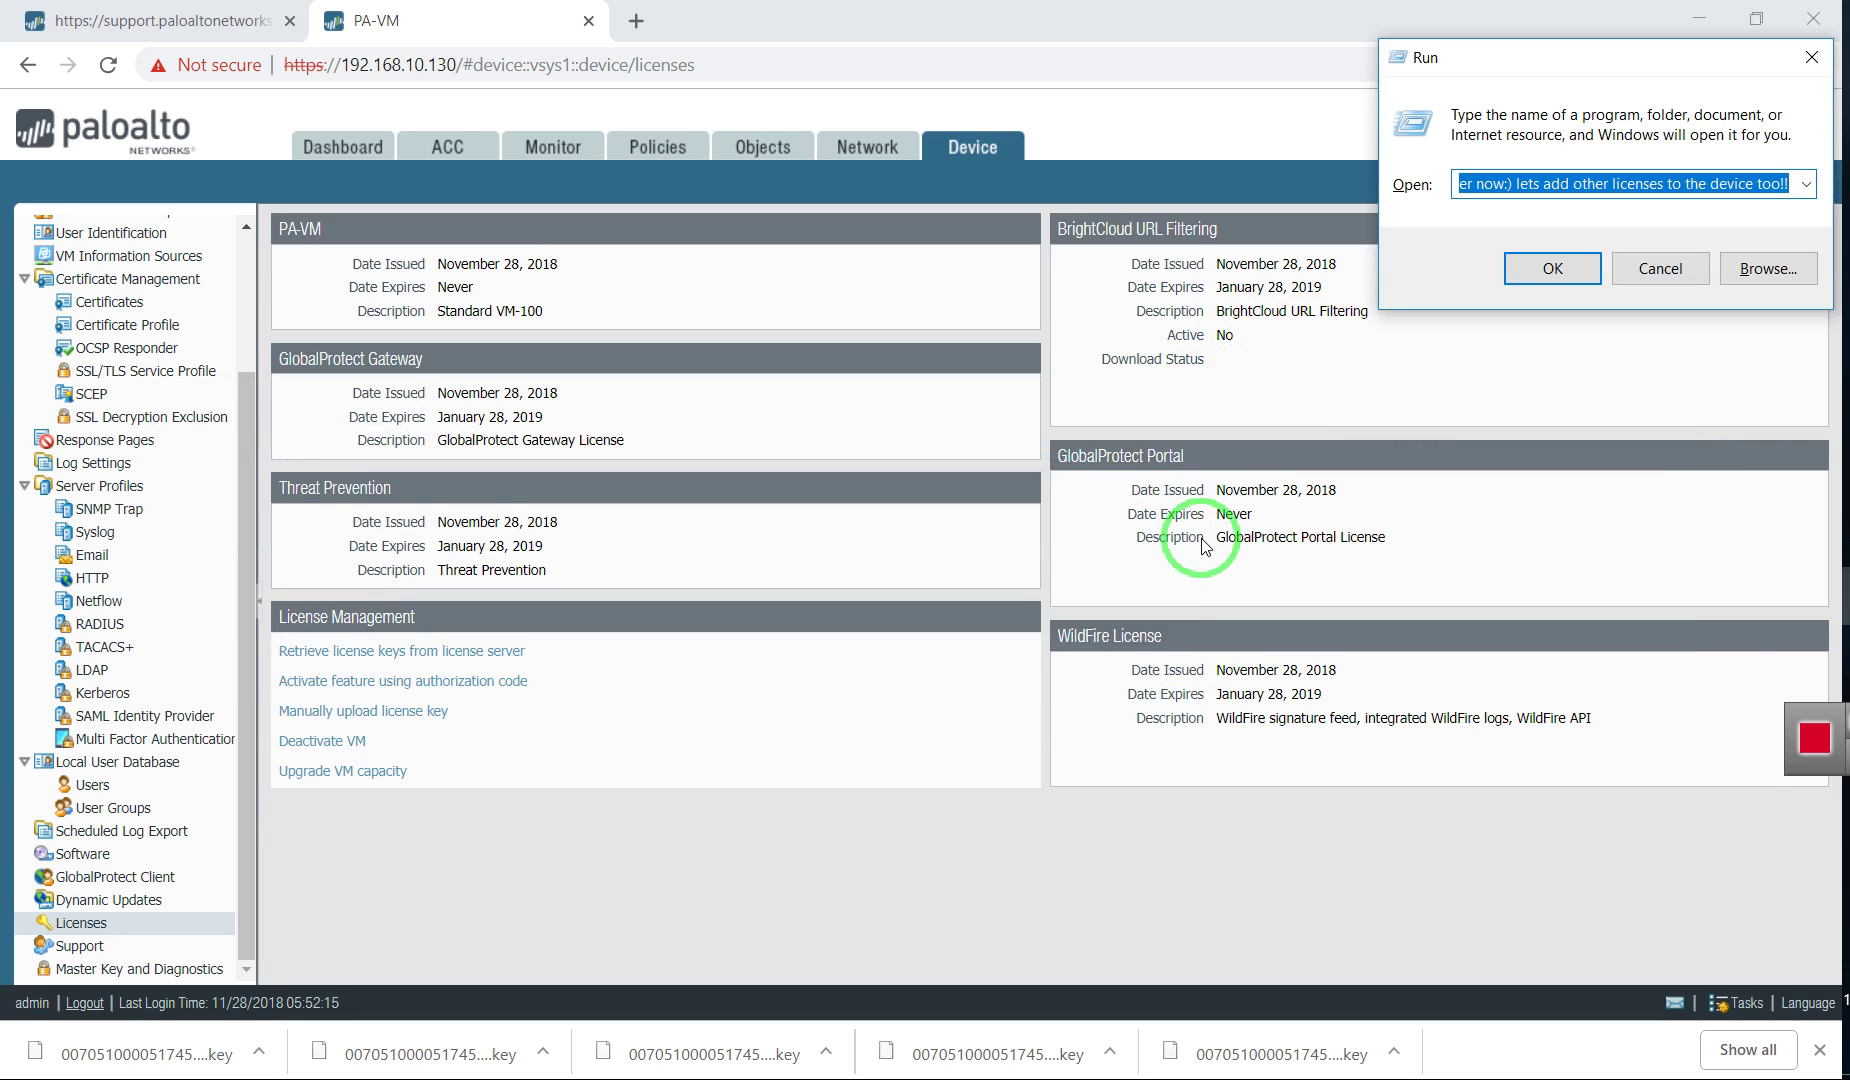
pyautogui.write('not')
pyautogui.write('epad')
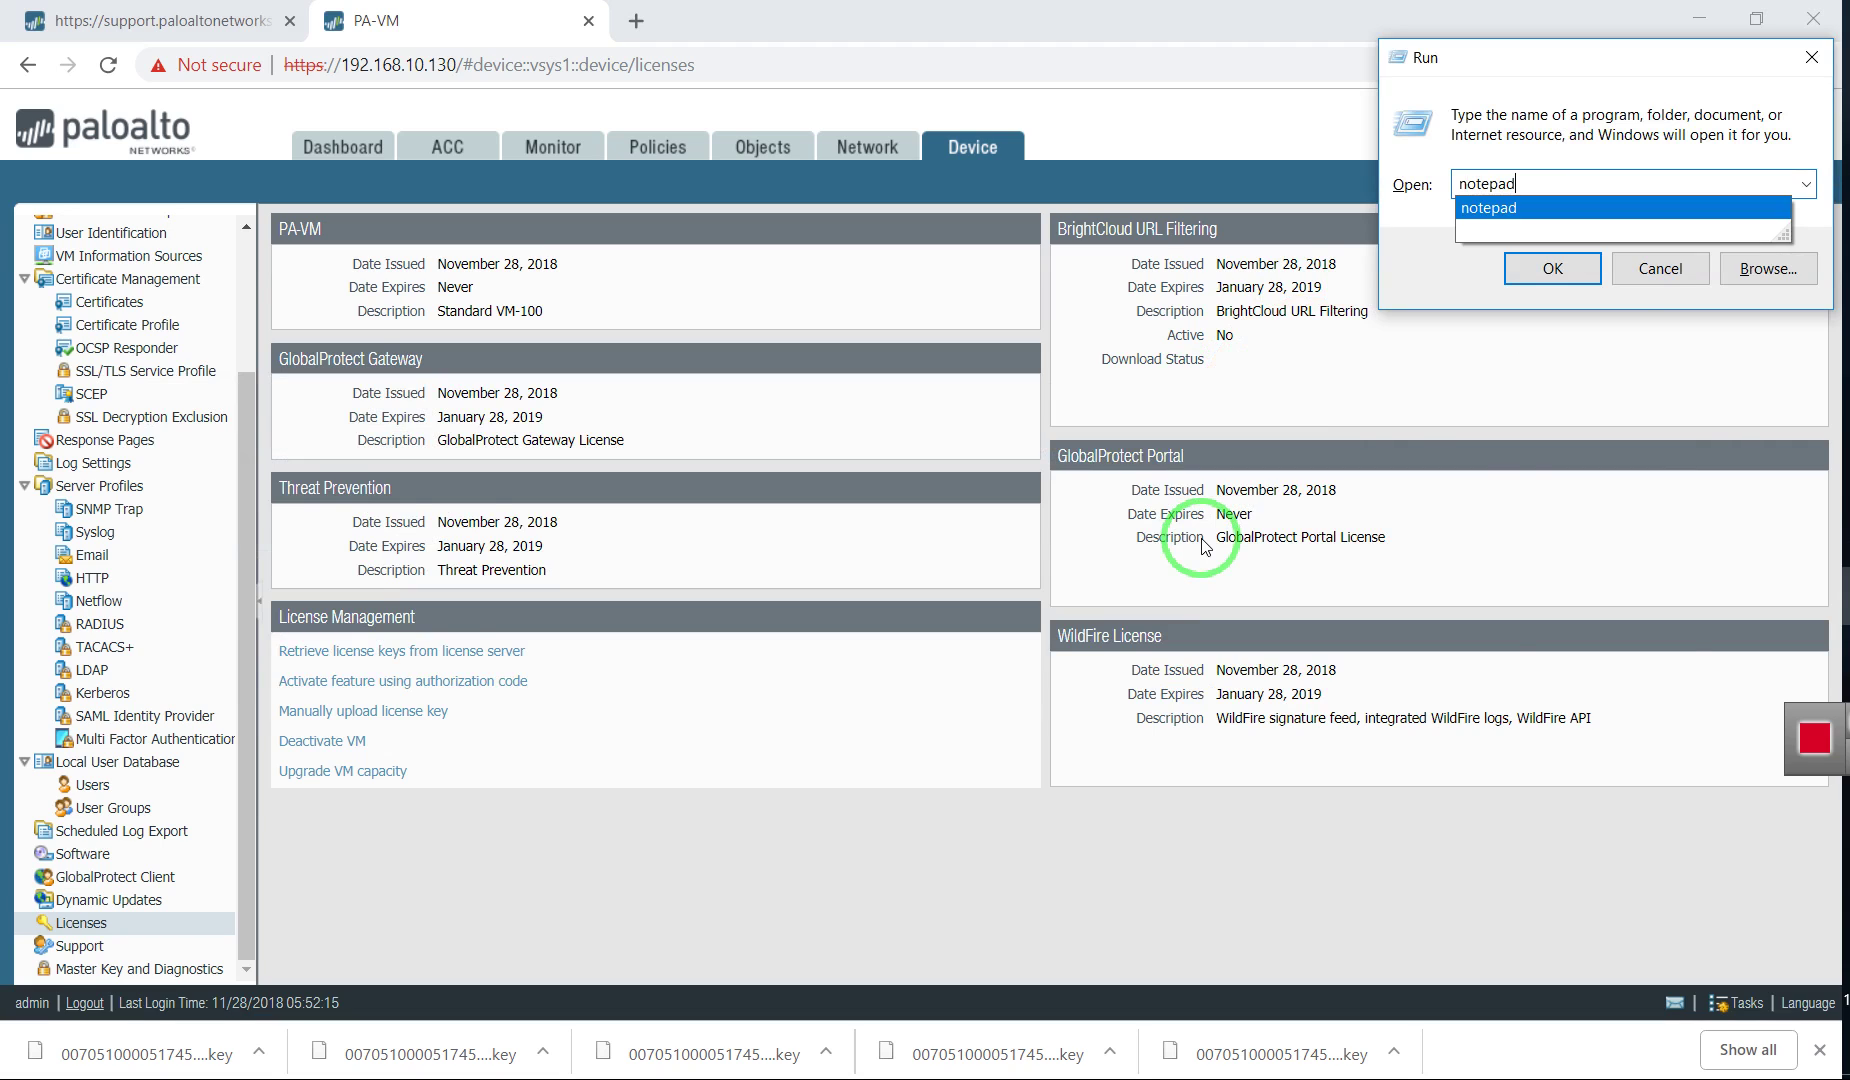
pyautogui.press('Return')
pyautogui.write('li')
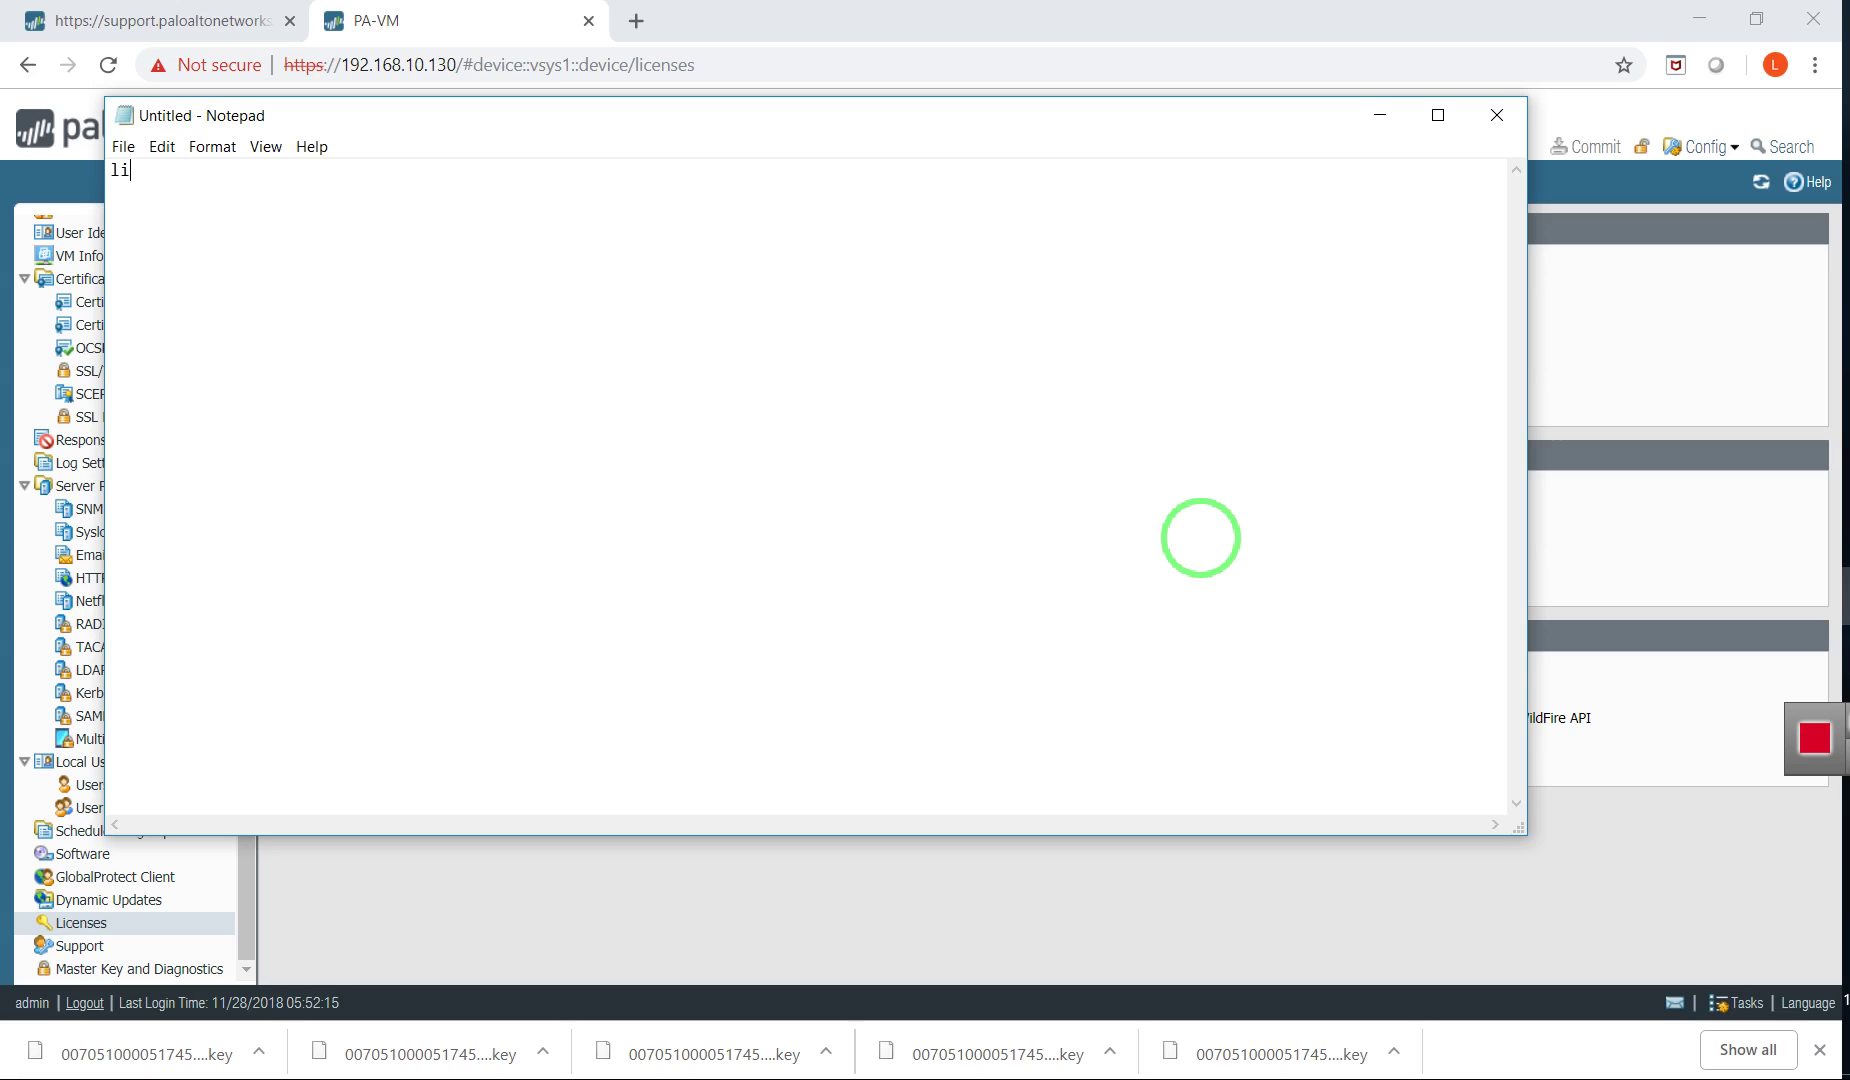
pyautogui.write('cense ')
pyautogui.write('s are updated succ')
pyautogui.write('essful')
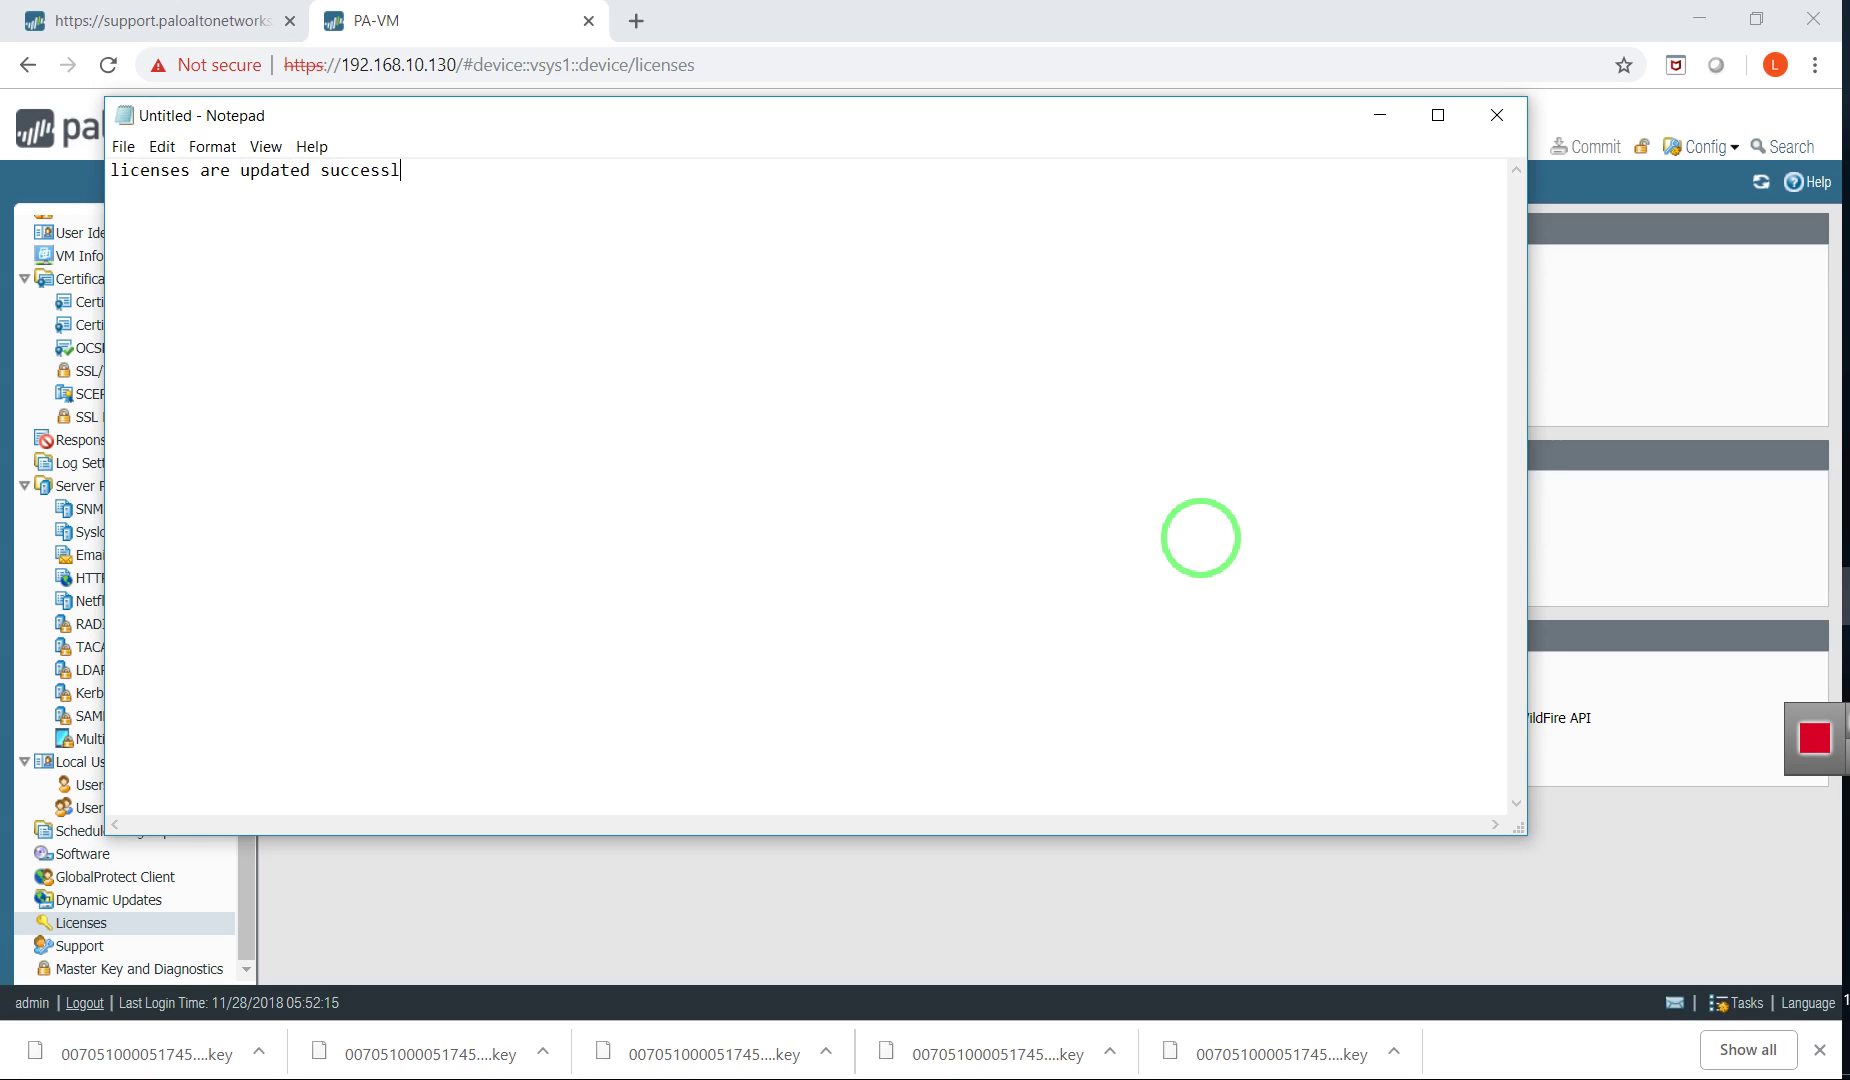
pyautogui.write('ly :) happy learning to you all')
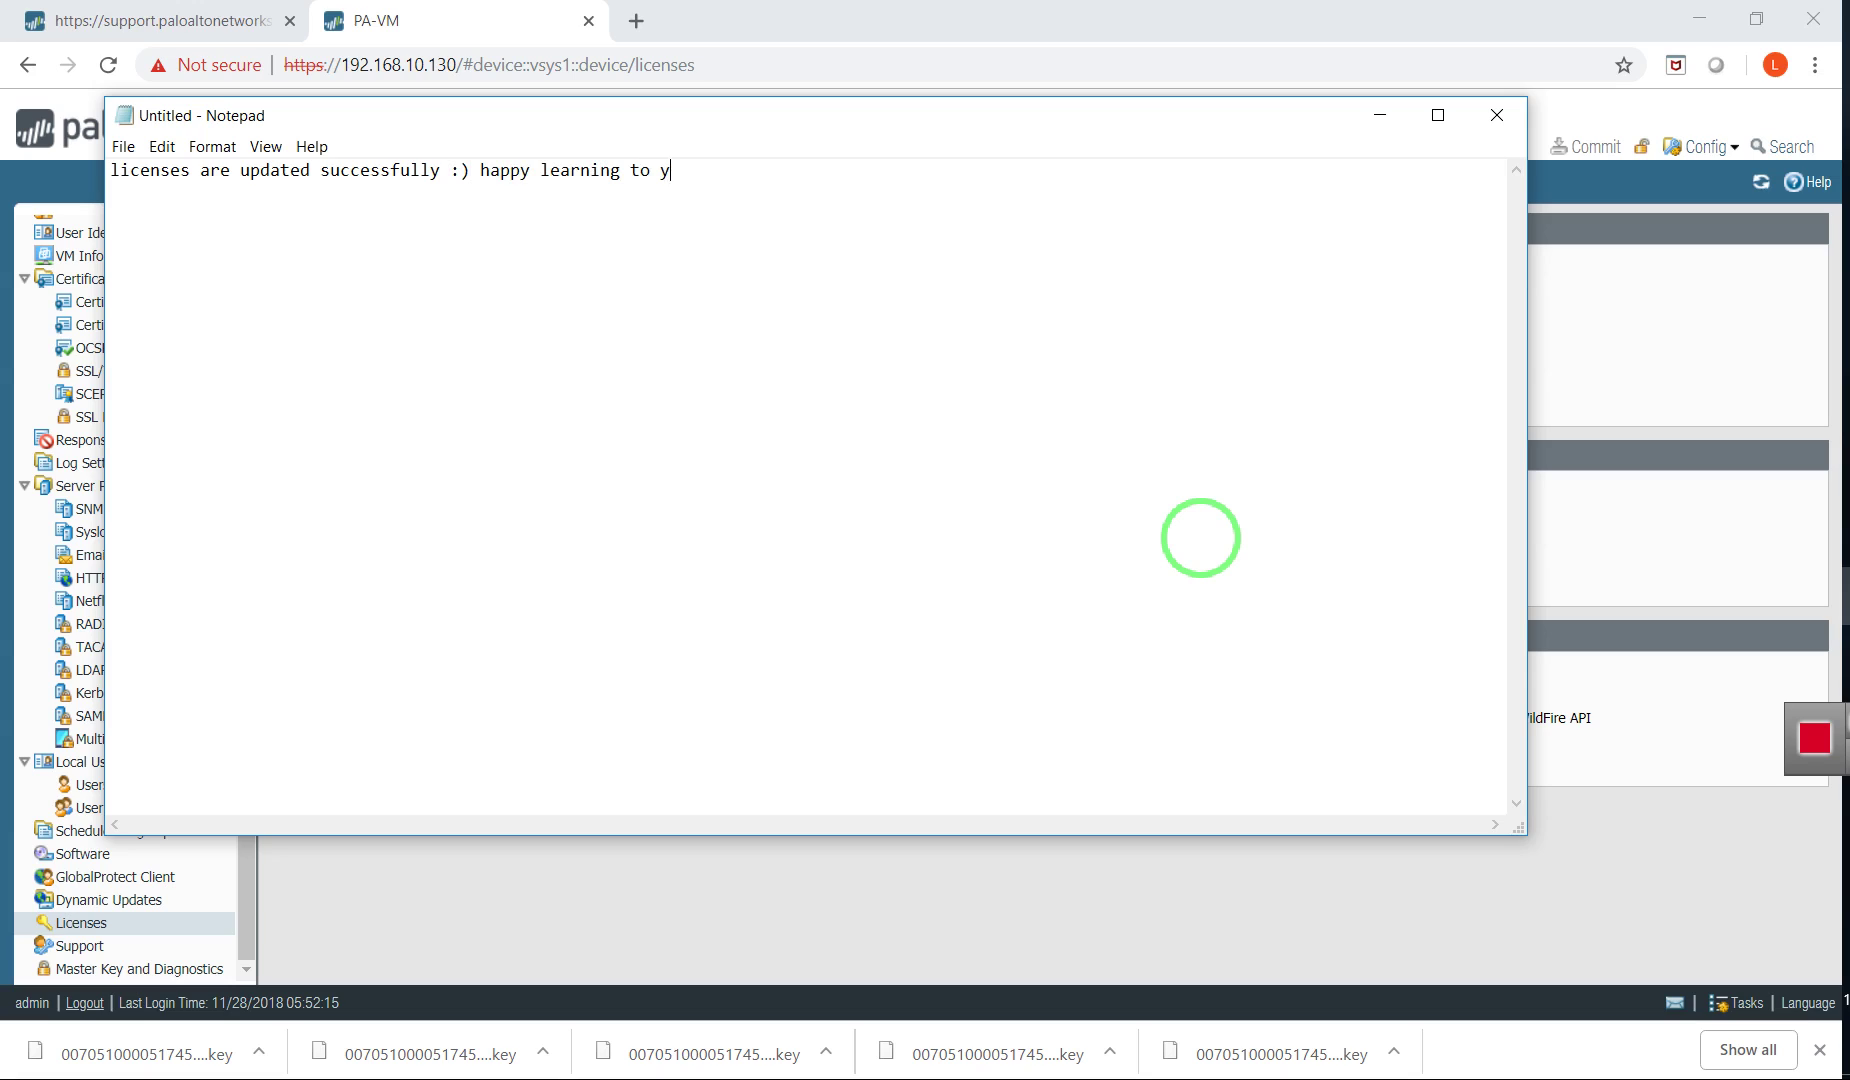